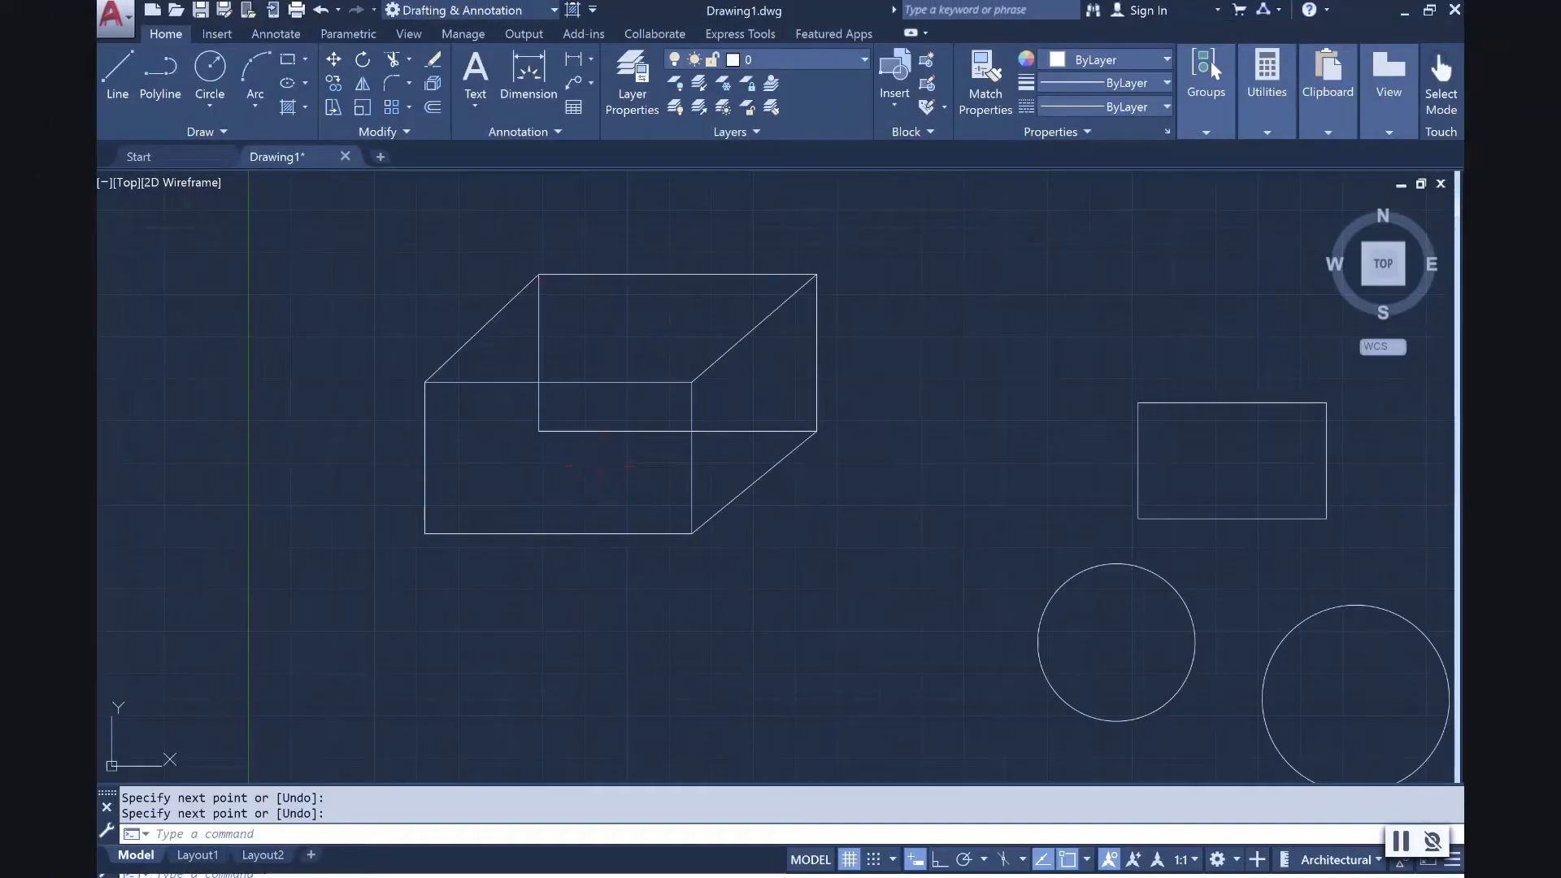
click(539, 311)
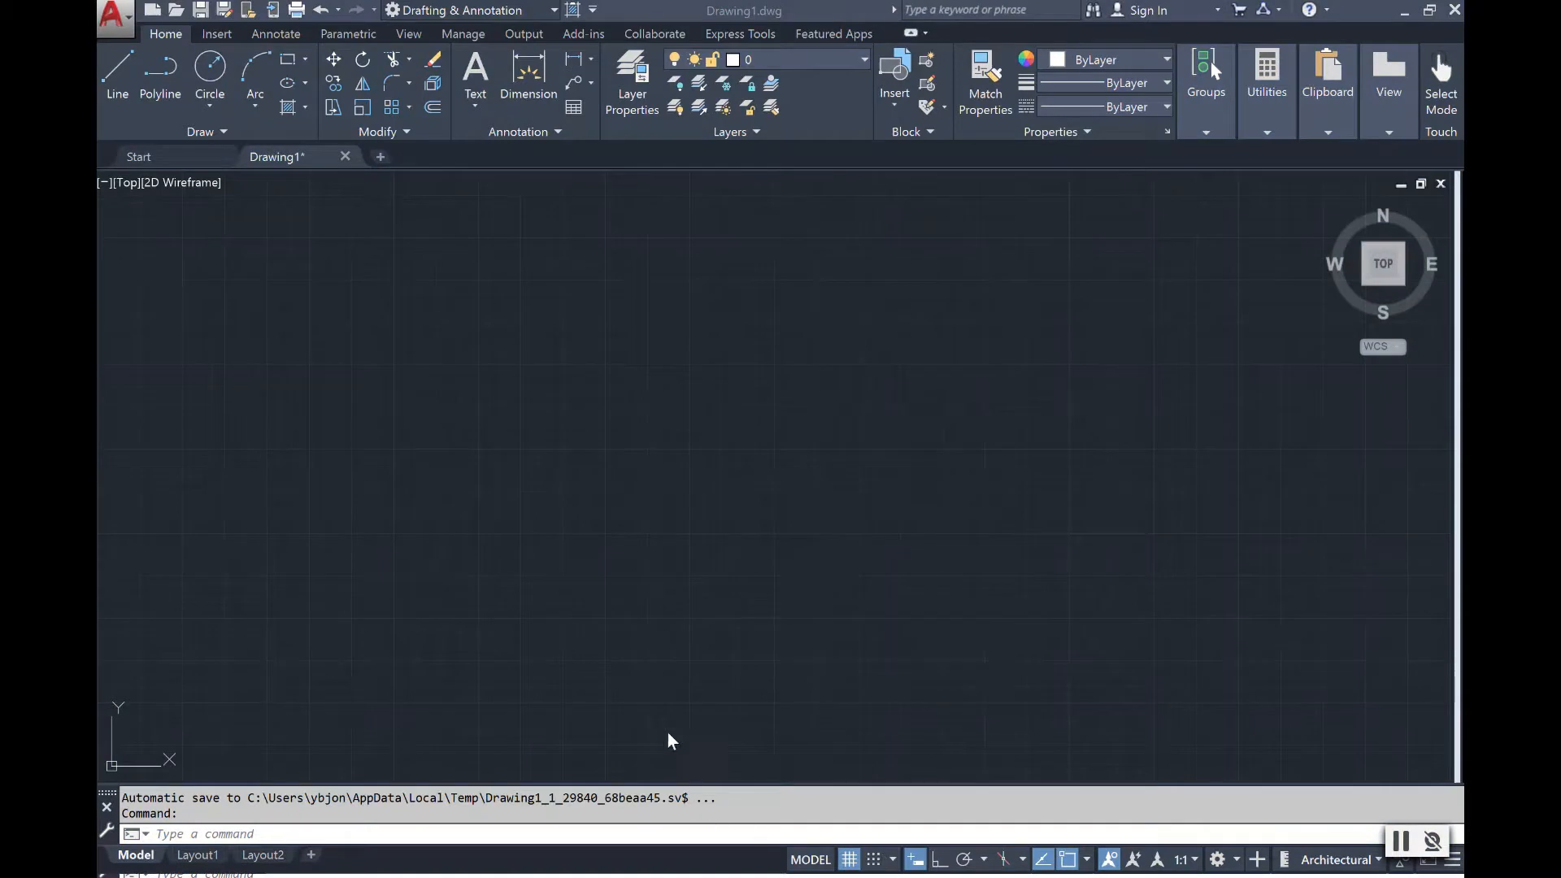
Set the drawing's length unit type to Architectural, trying Decimal first, and accept the units settings.
click(111, 32)
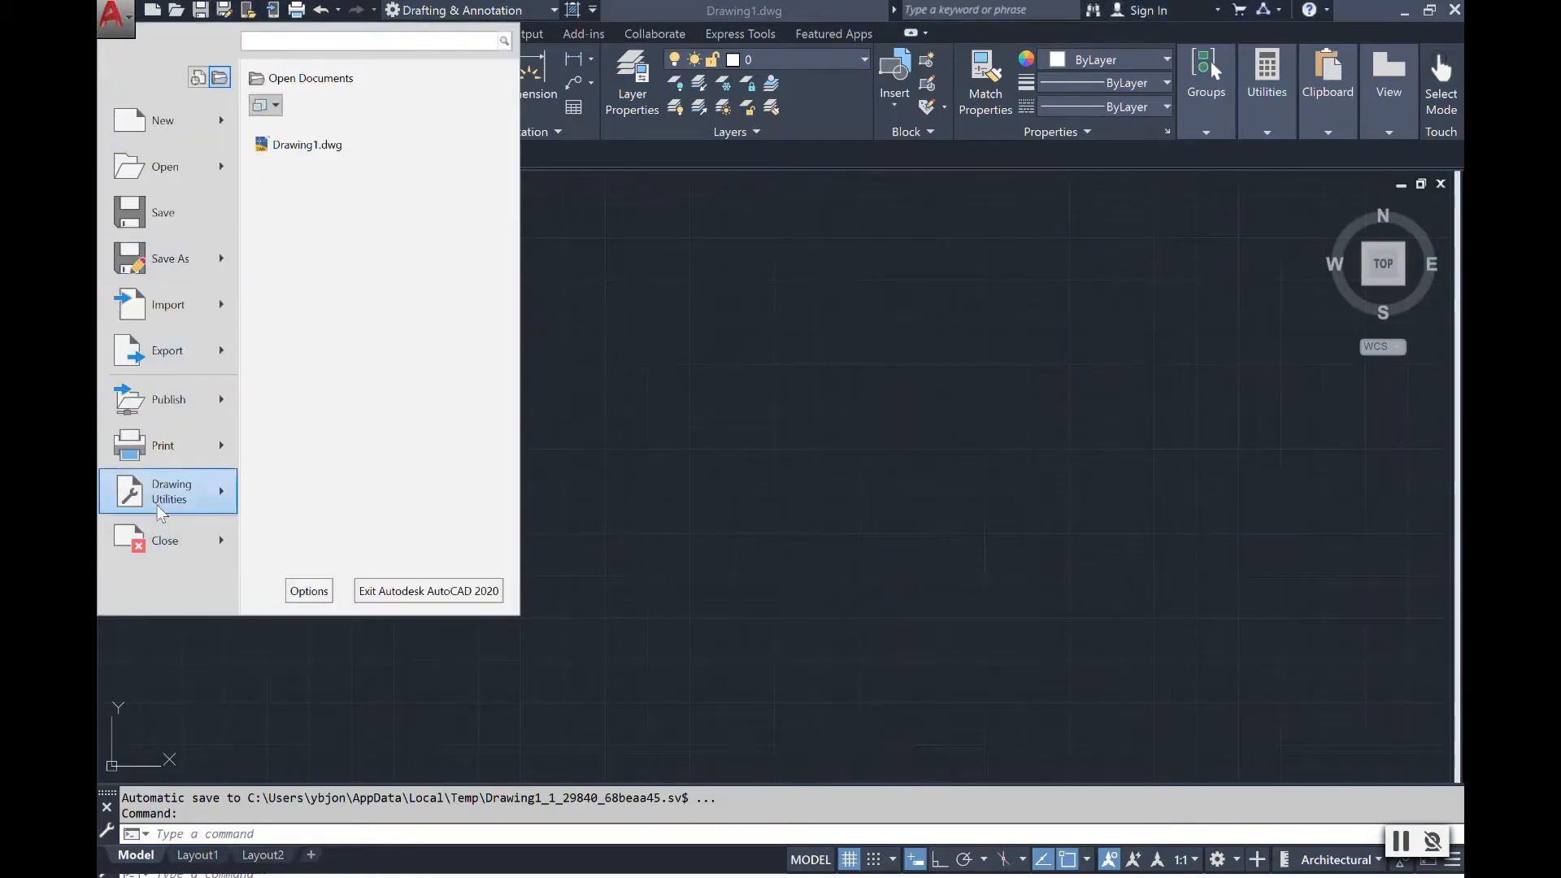
mouse_move(167, 492)
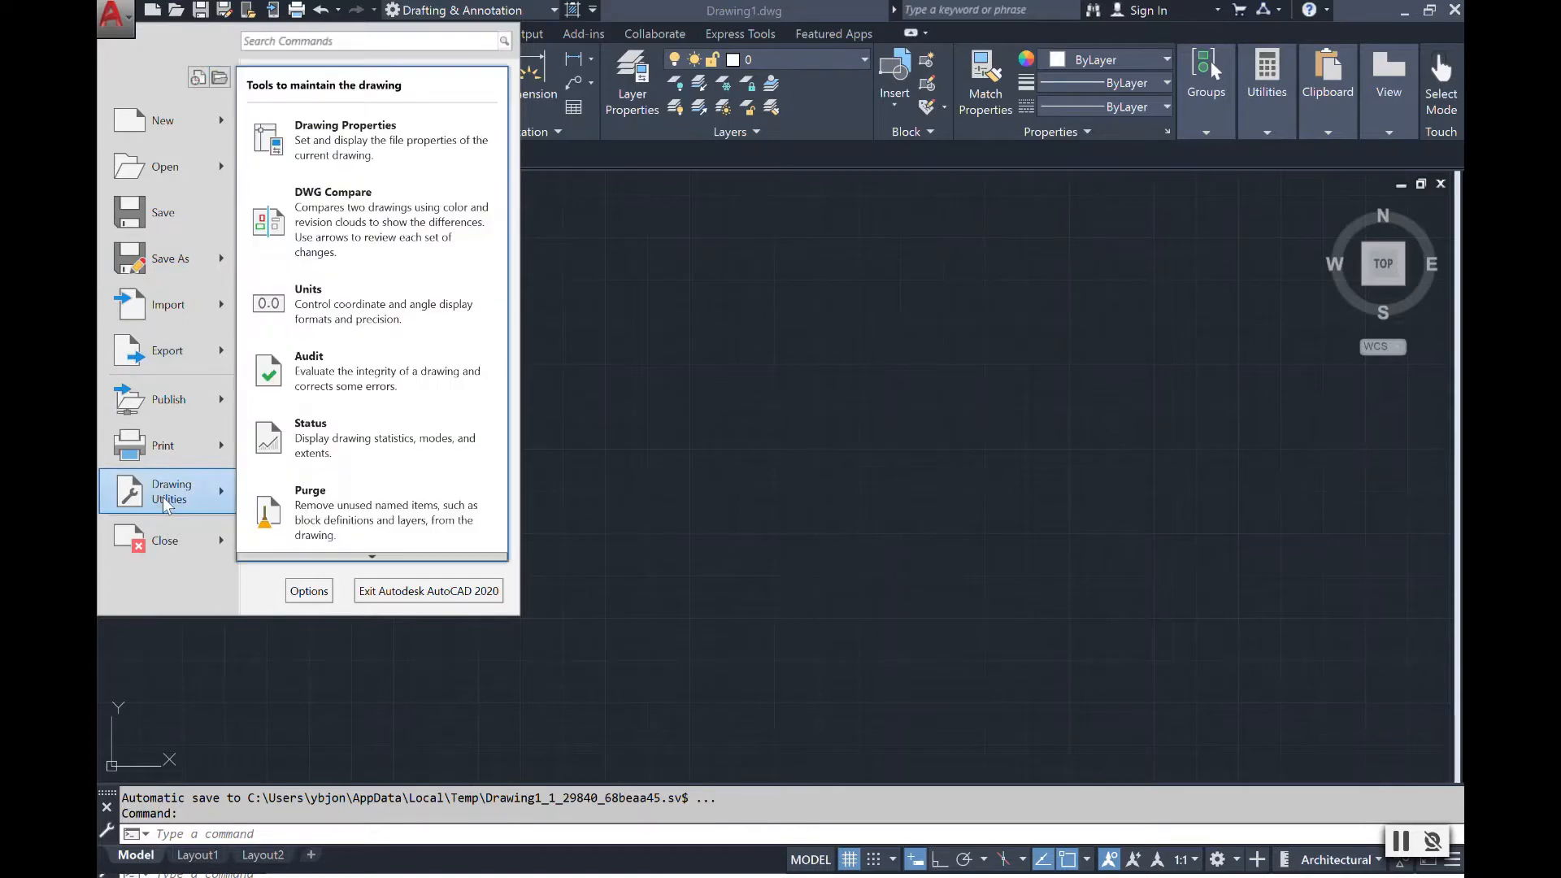
click(340, 314)
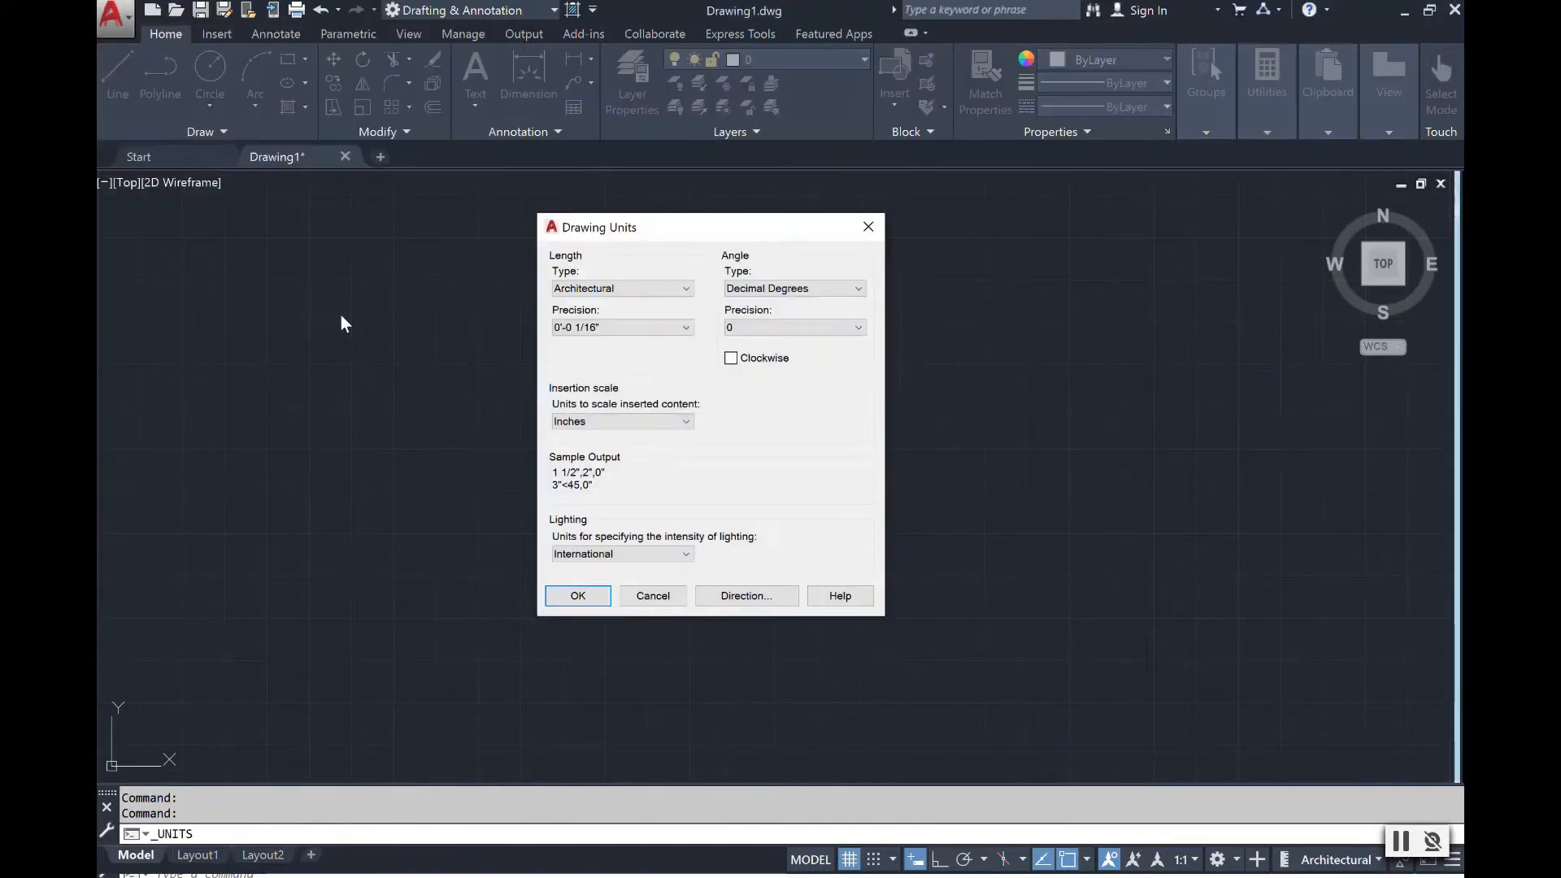
click(660, 289)
click(655, 315)
click(657, 288)
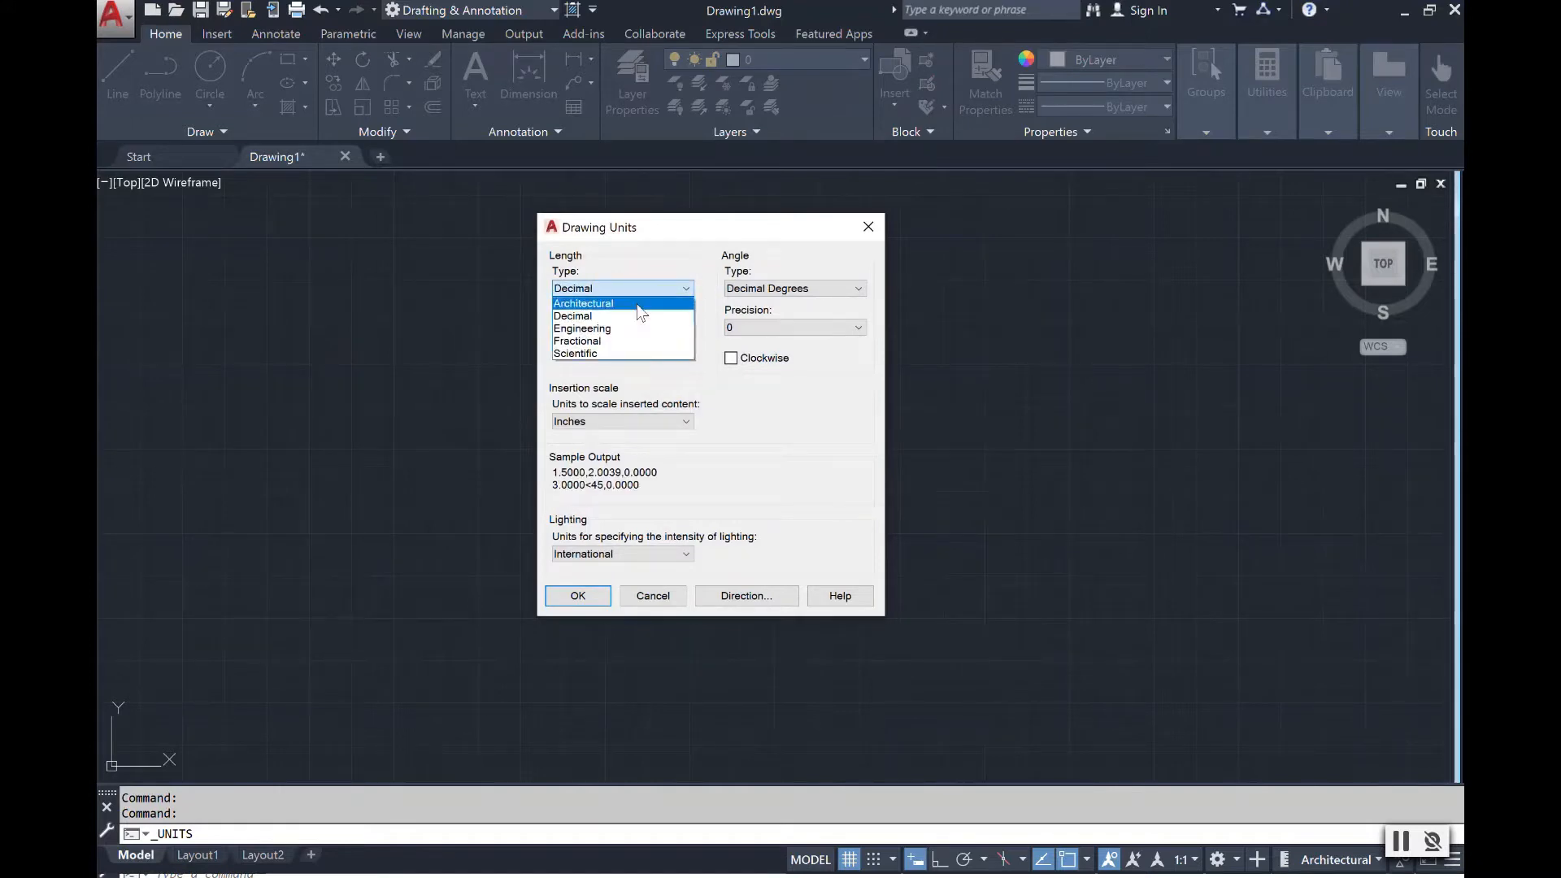
click(626, 303)
click(578, 596)
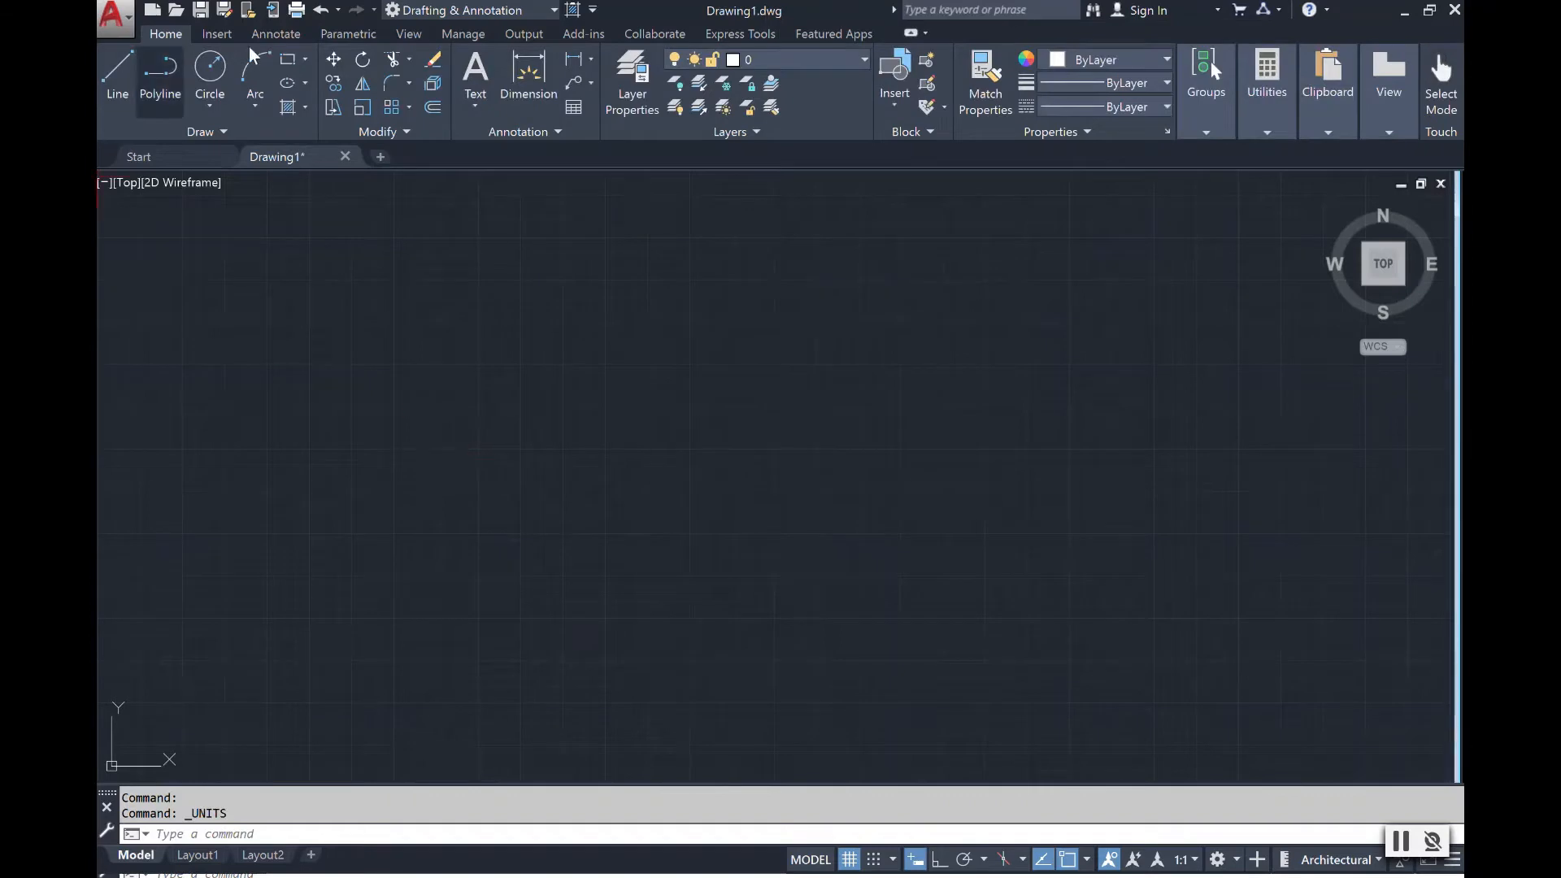
Draw a rectangle in the upper-left area and a circle of about 4 13/16" radius beside it near the middle of the drawing.
click(288, 60)
click(312, 309)
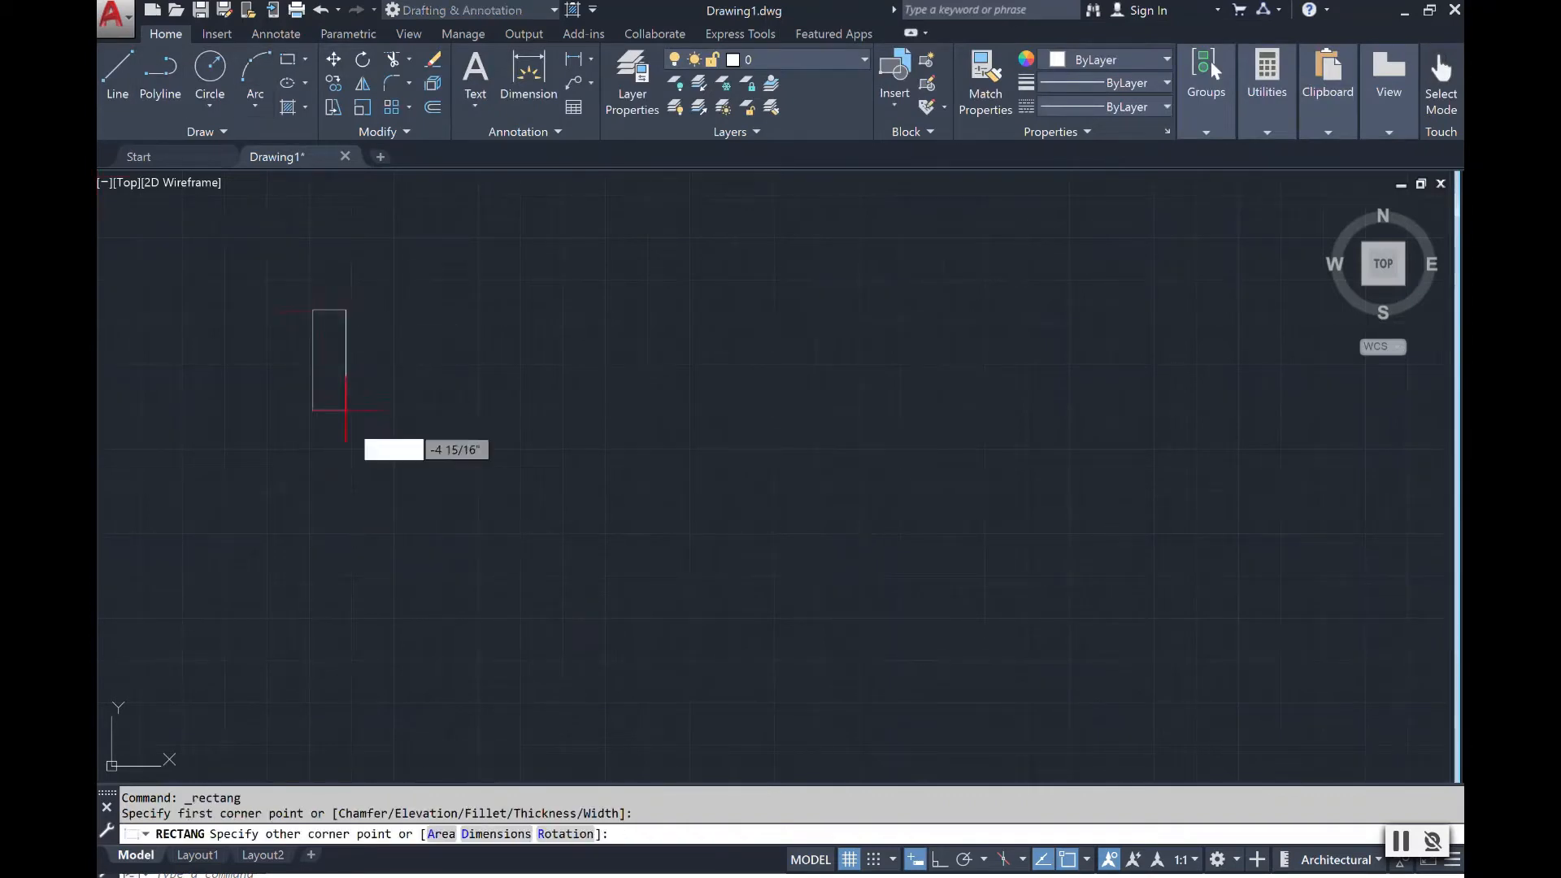
click(502, 455)
click(209, 71)
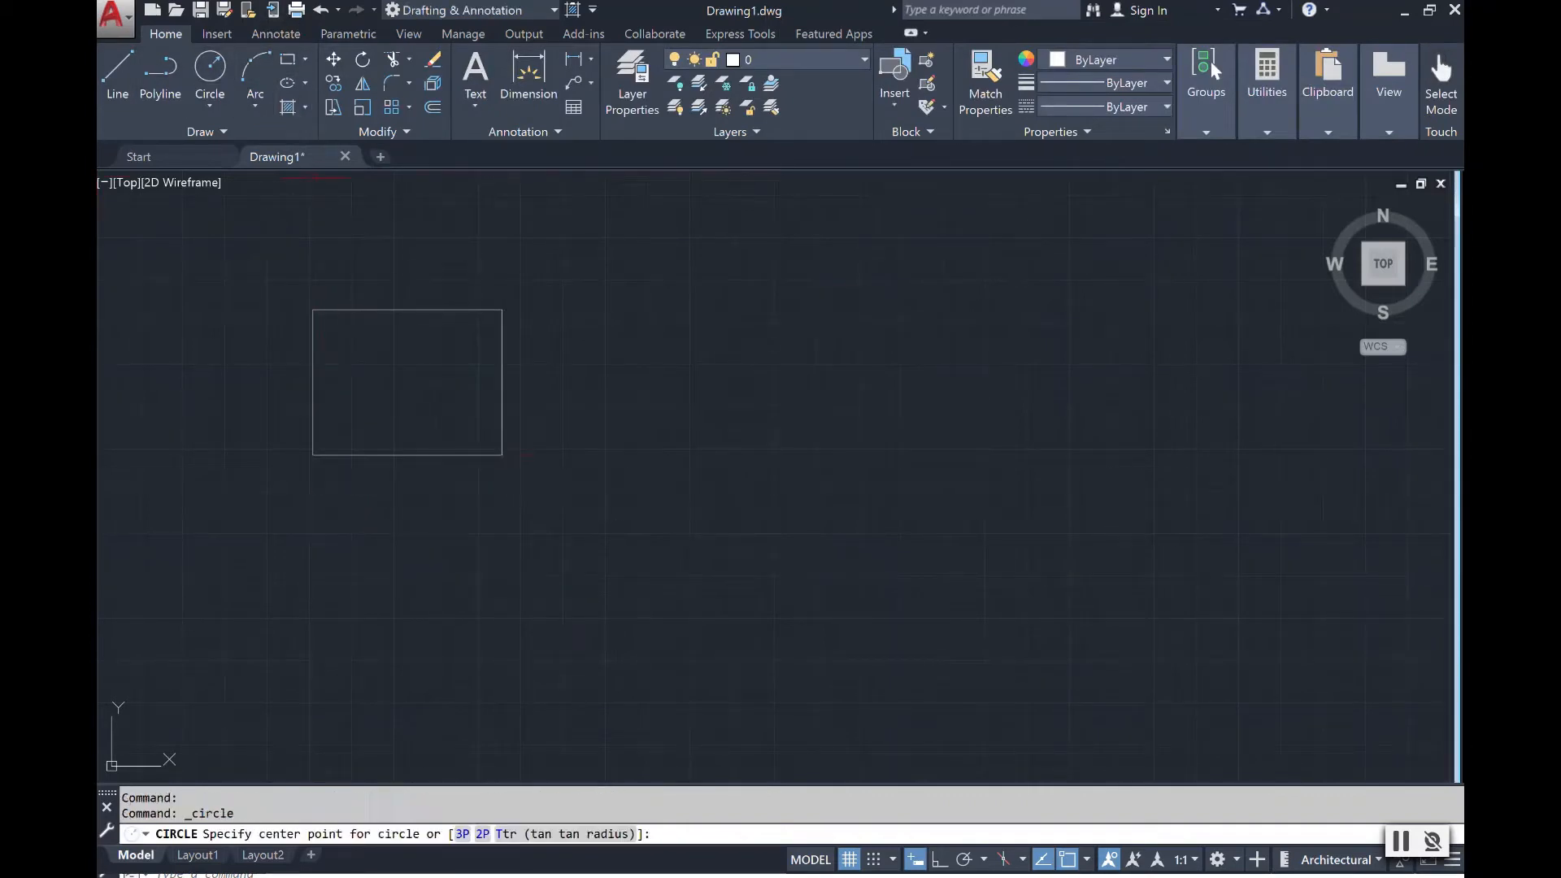
click(761, 412)
click(772, 330)
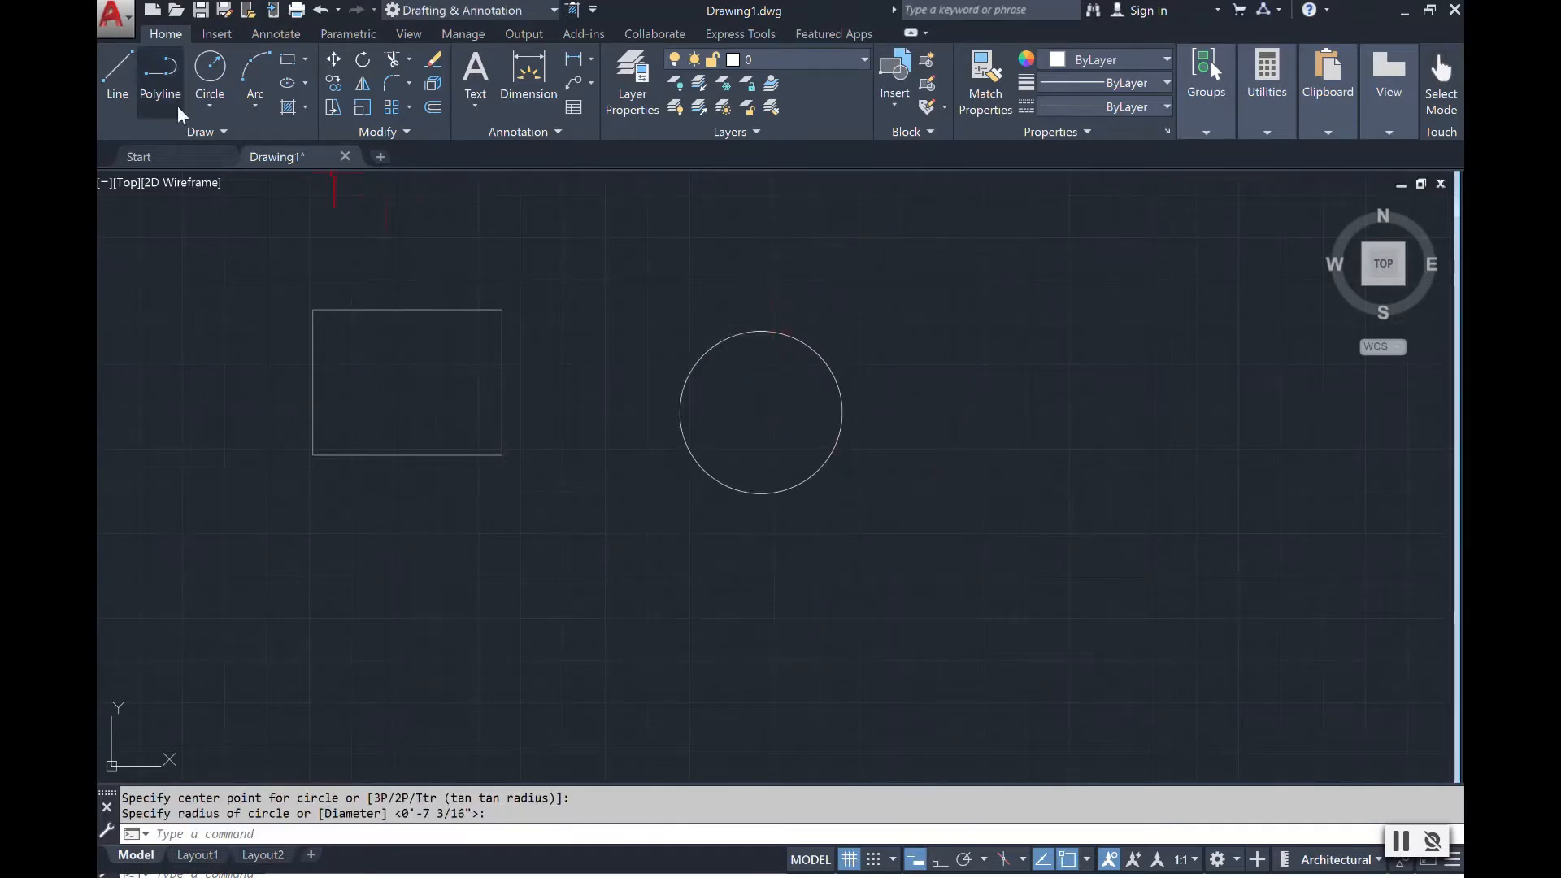
Draw a second rectangle up and right of the circle, and a circle of about 4 11/16" radius below the first rectangle.
click(291, 60)
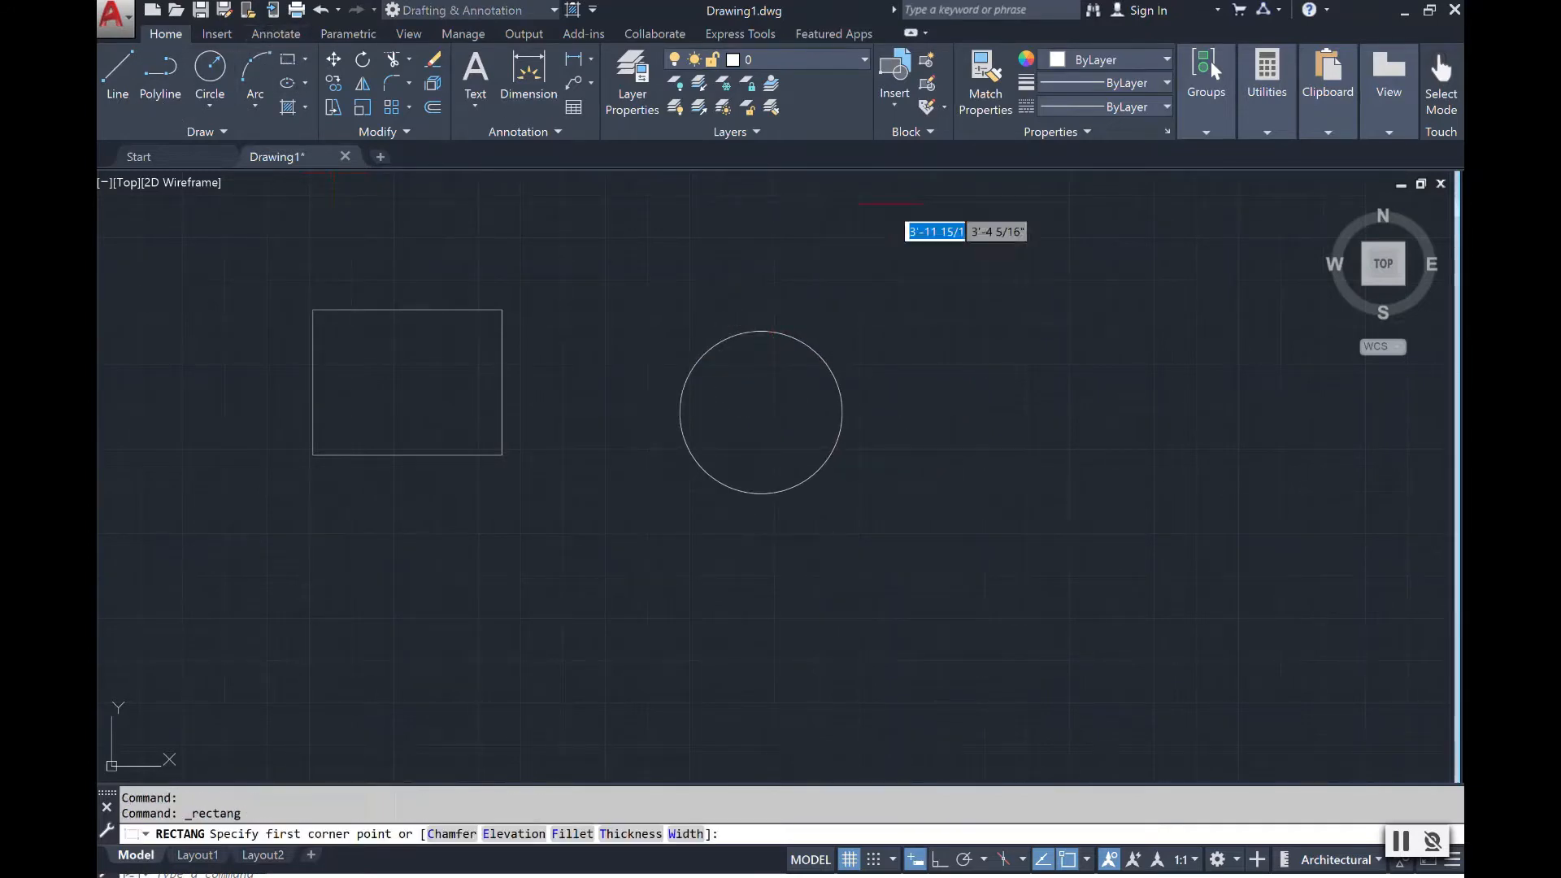
click(933, 265)
click(1123, 381)
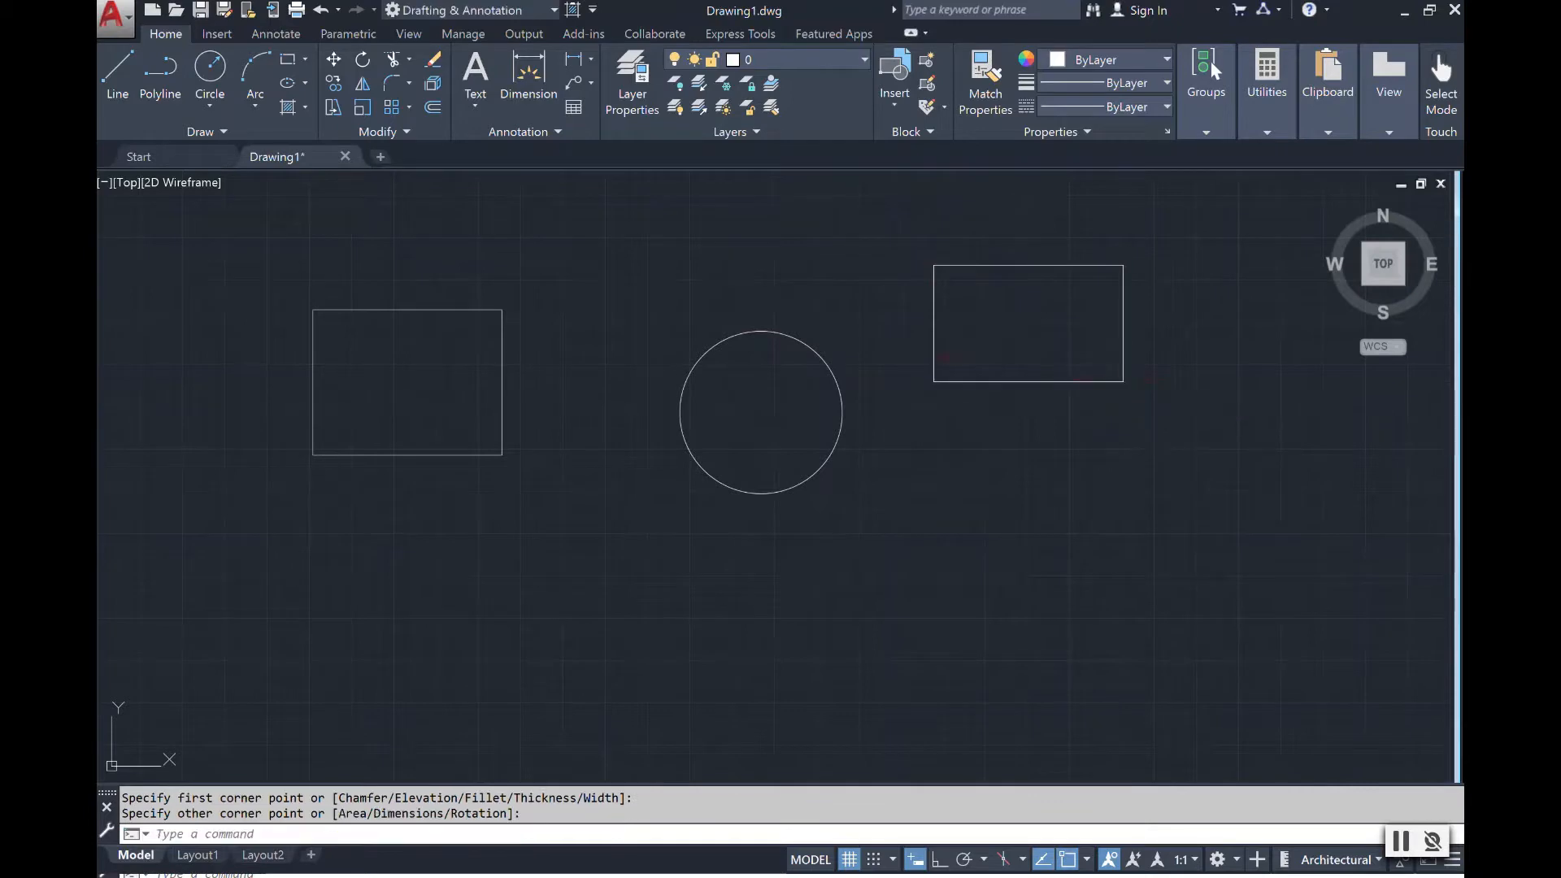
click(290, 60)
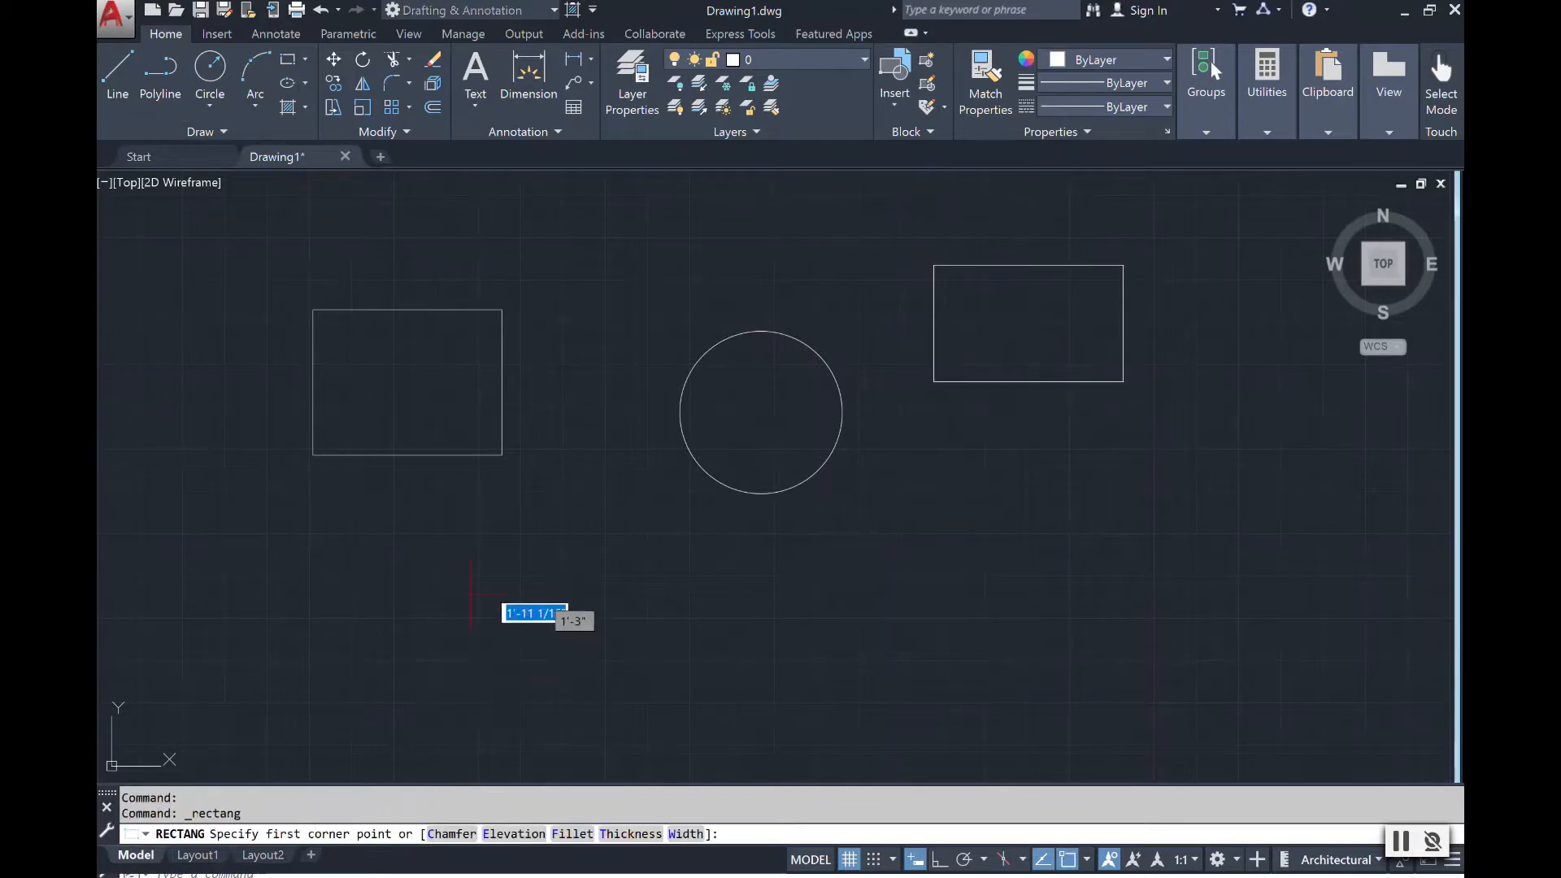
click(210, 70)
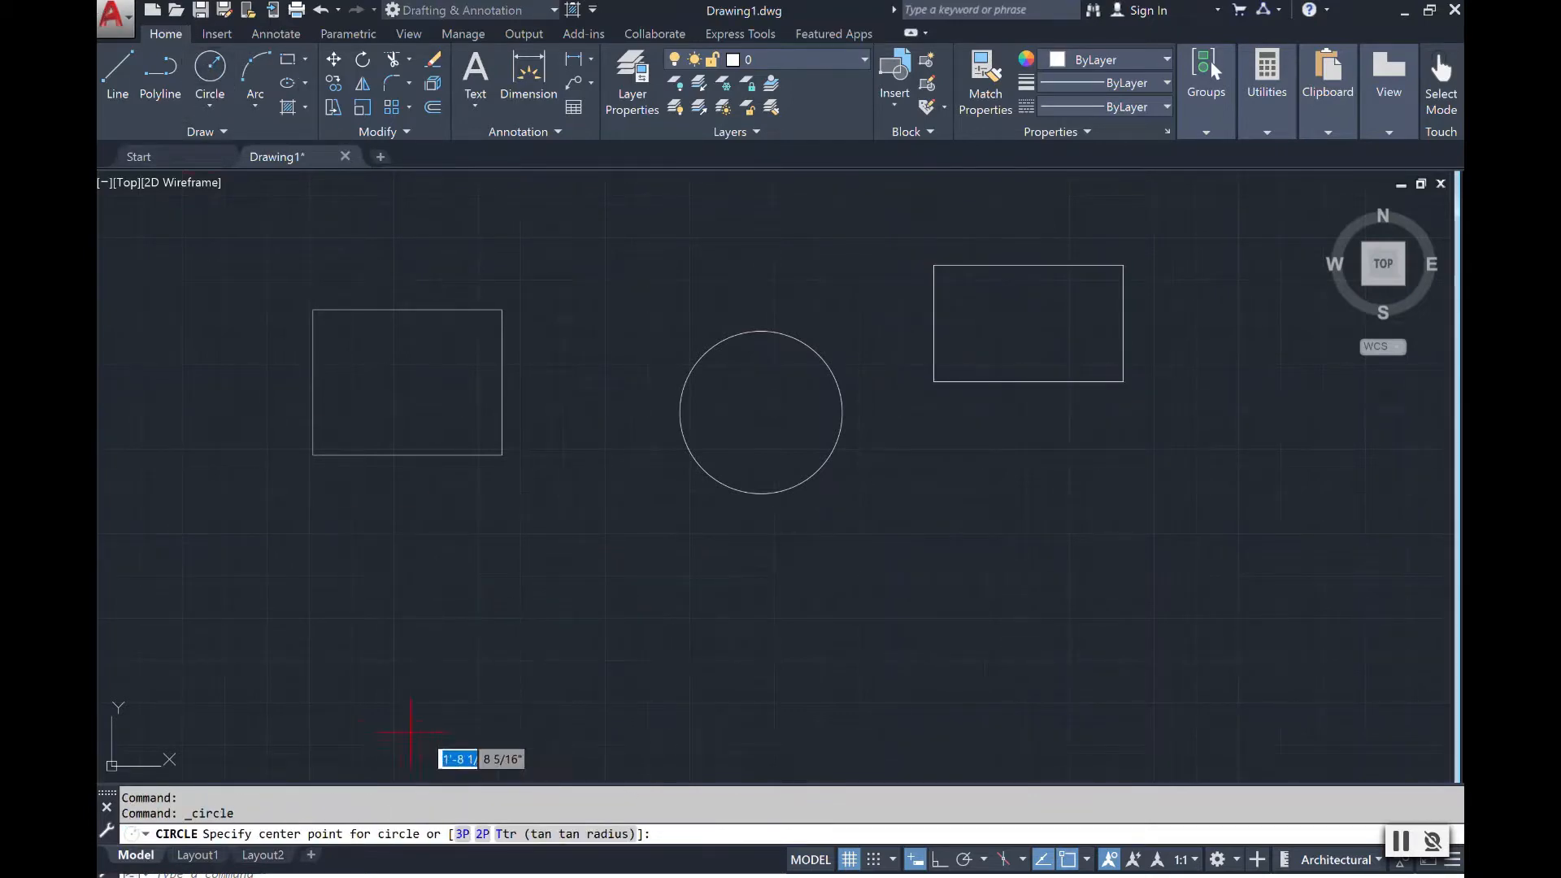
click(491, 623)
click(435, 569)
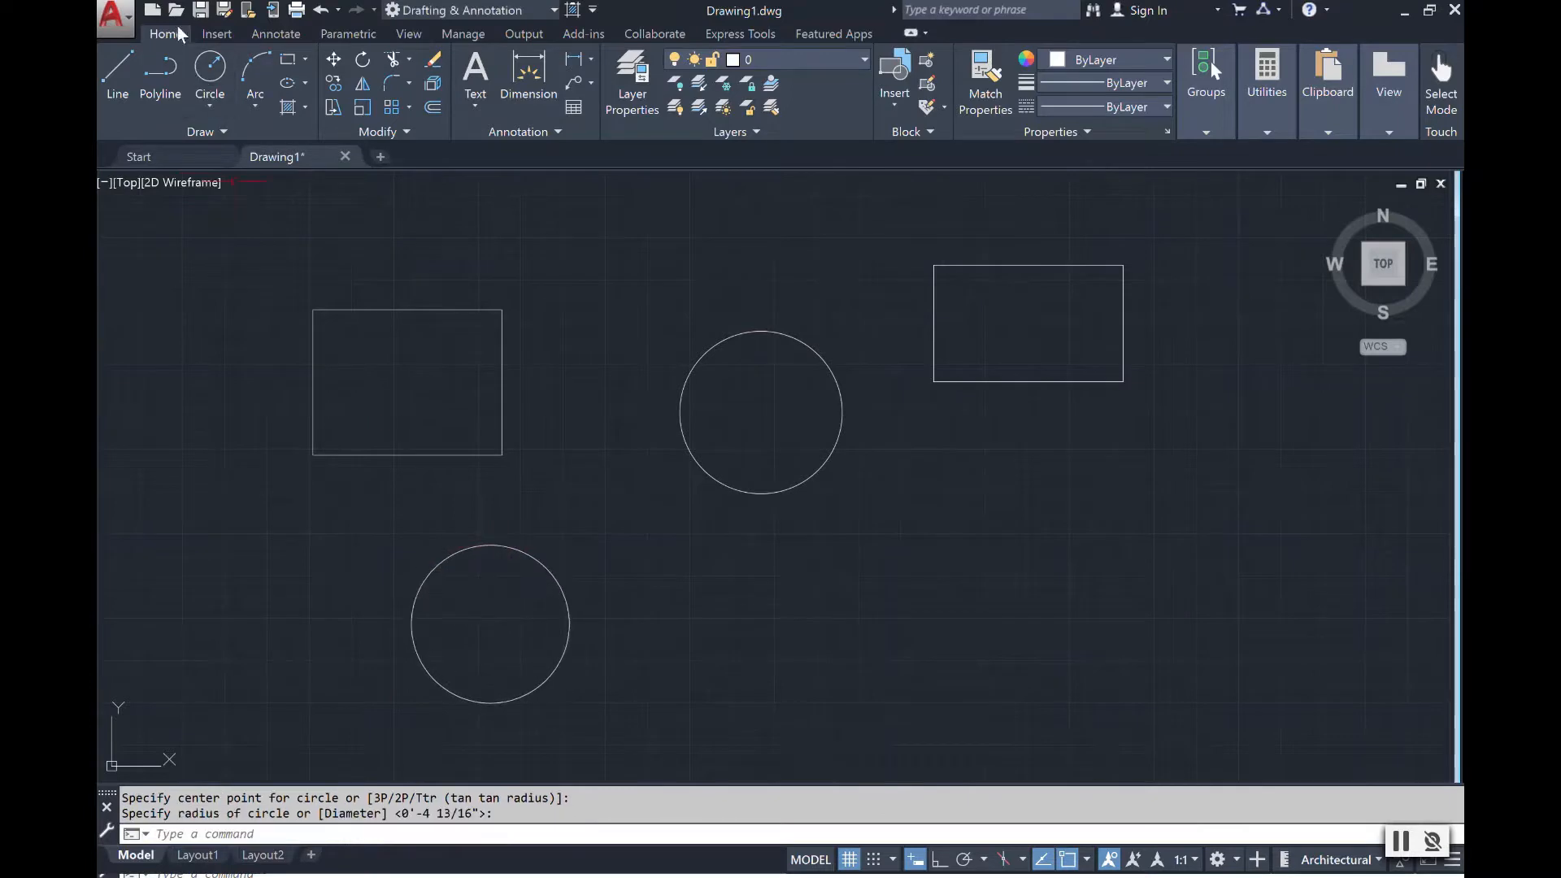
Draw a larger rectangle in the lower-right area and a circle overlapping its upper-right corner.
click(210, 70)
key(Escape)
text(rec)
key(Return)
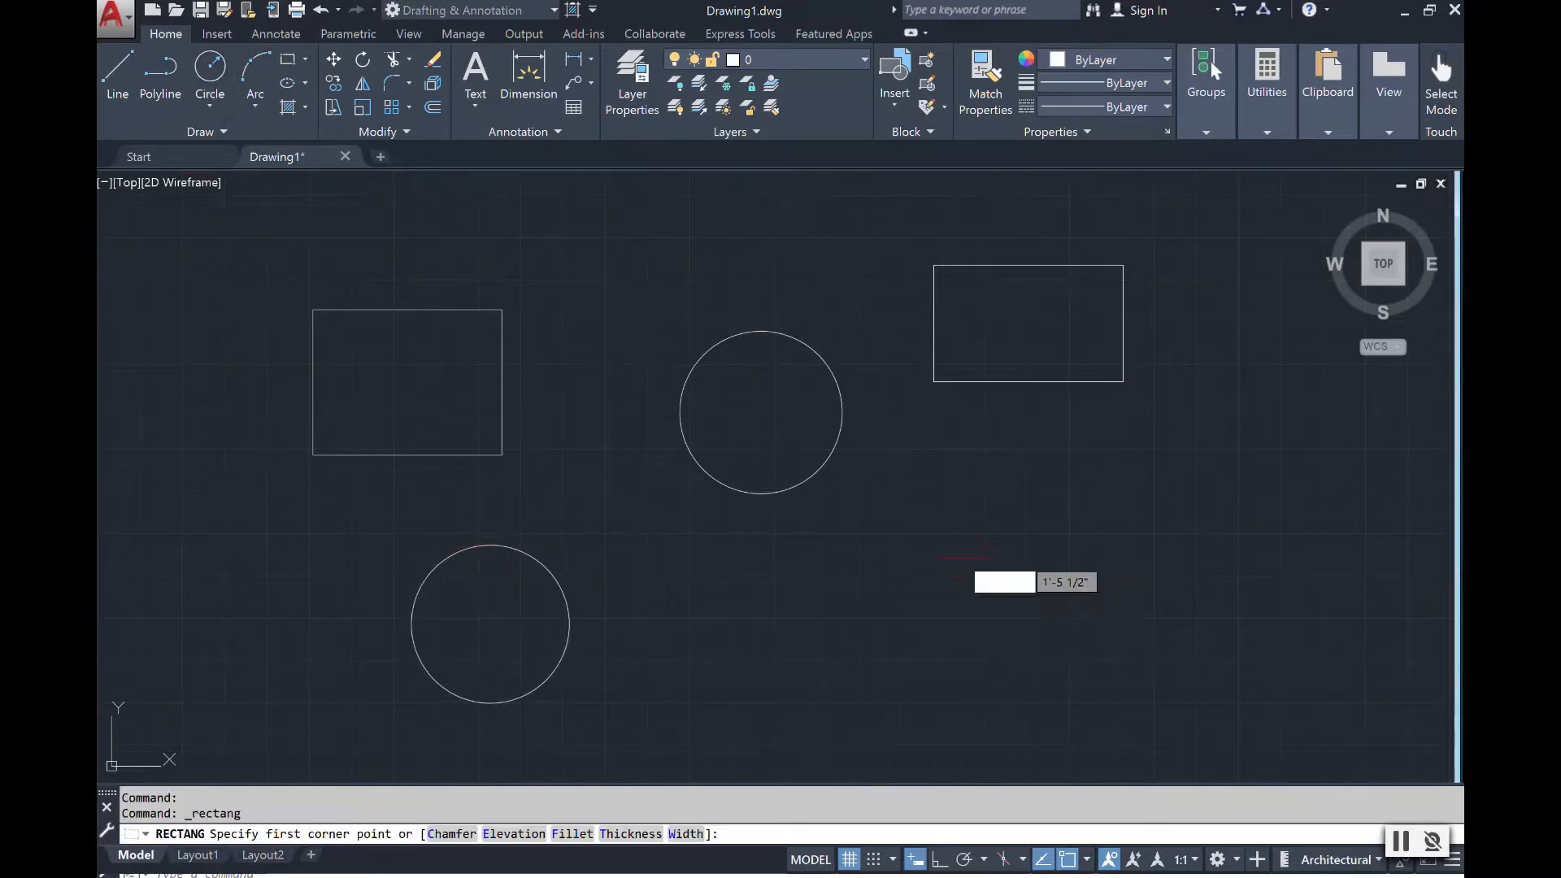
click(922, 538)
click(1190, 689)
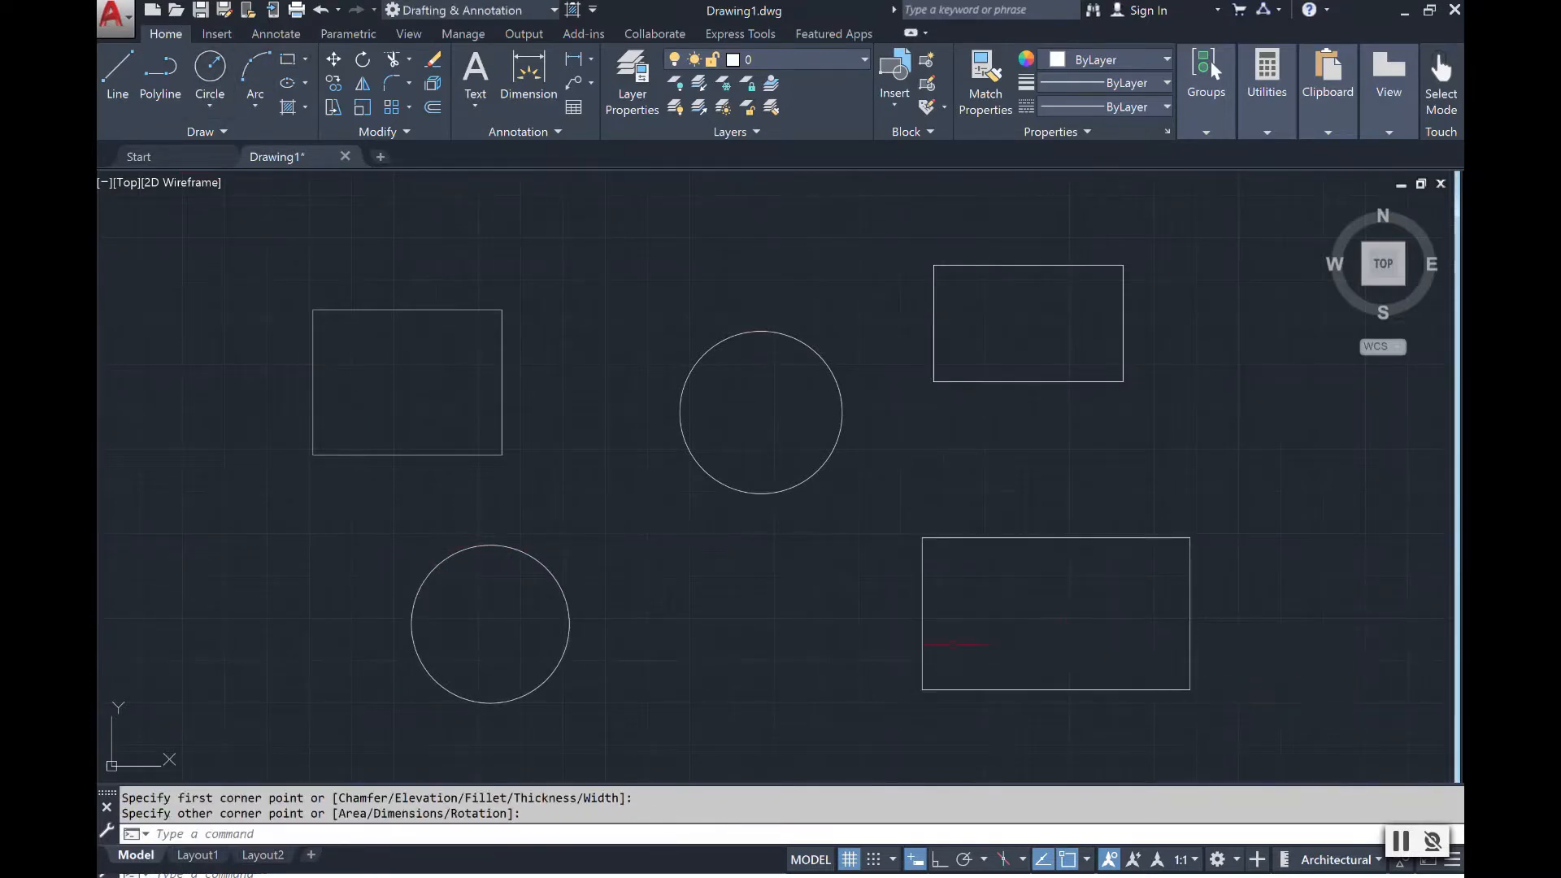
click(211, 61)
click(1152, 562)
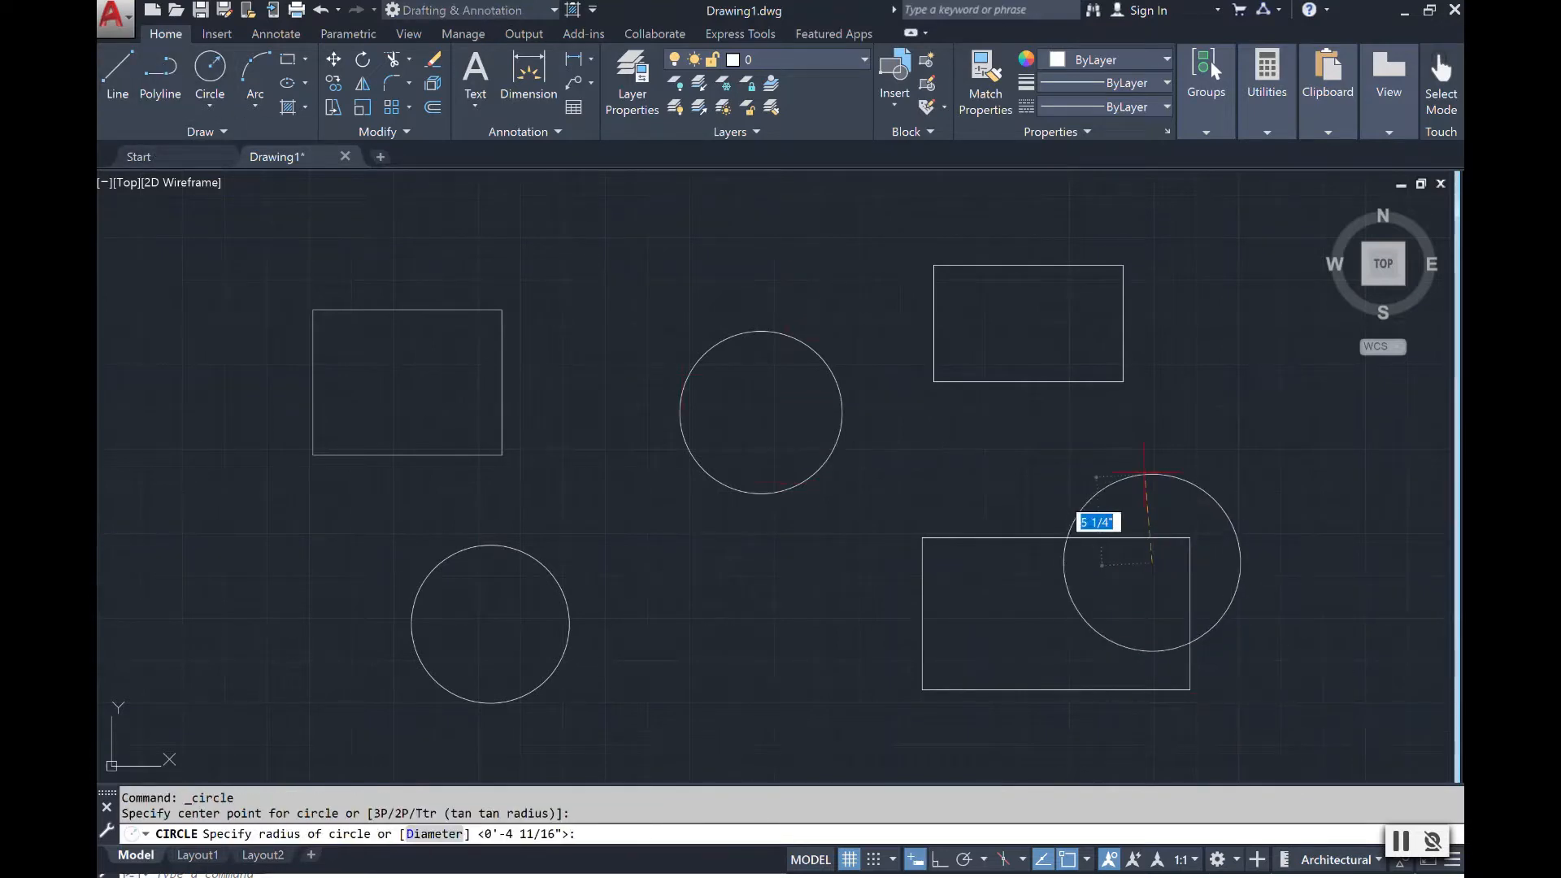
click(1147, 469)
key(Escape)
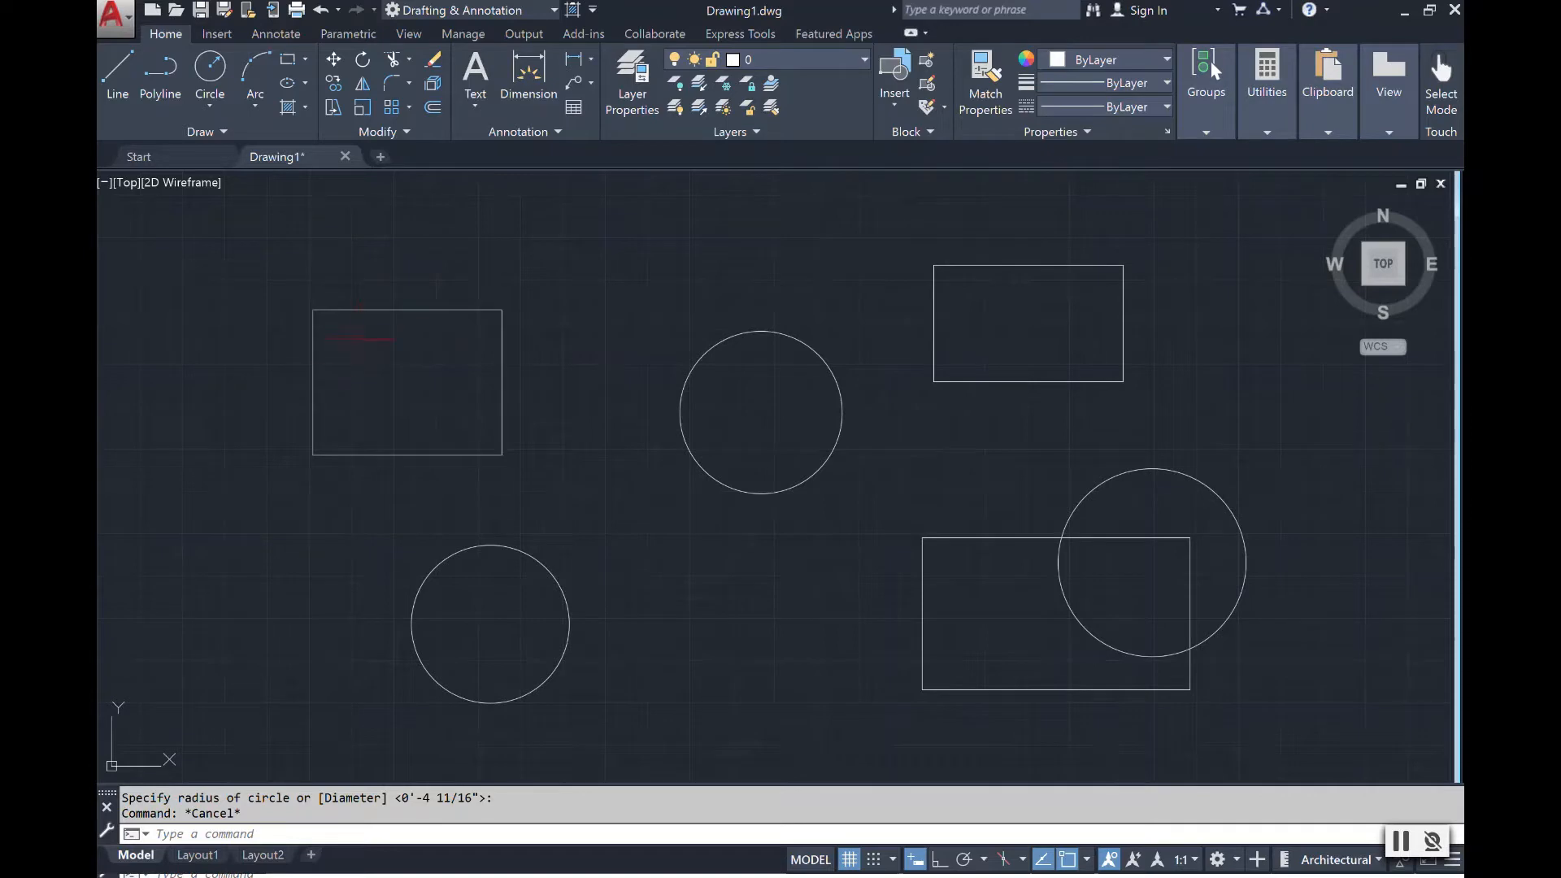
Move the two upper rectangles and all three circles together slightly to the right, leaving out the large lower rectangle.
click(362, 309)
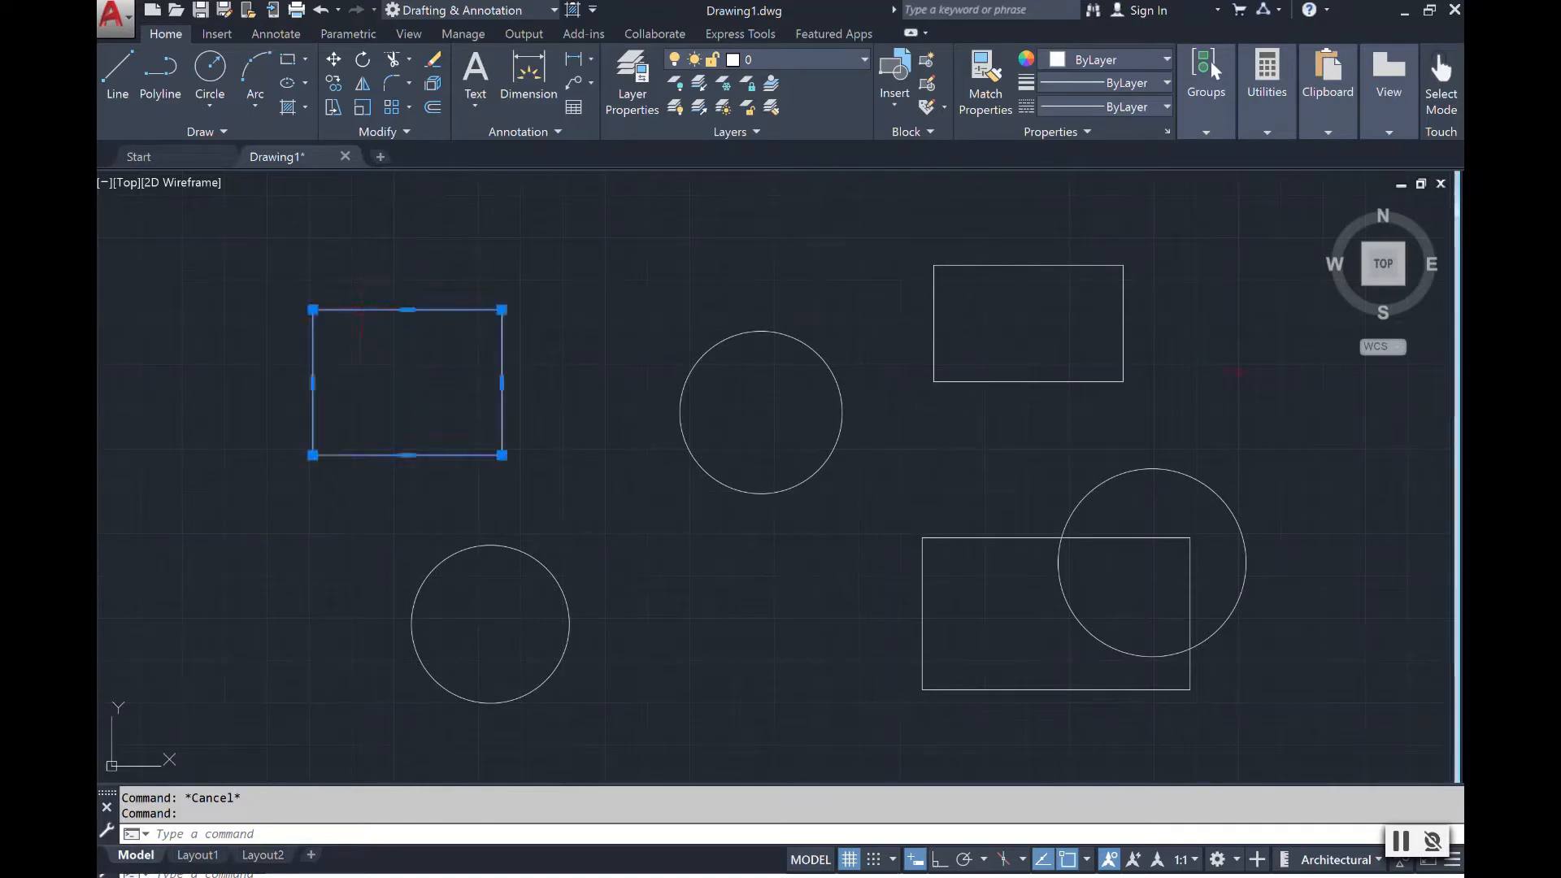
click(754, 332)
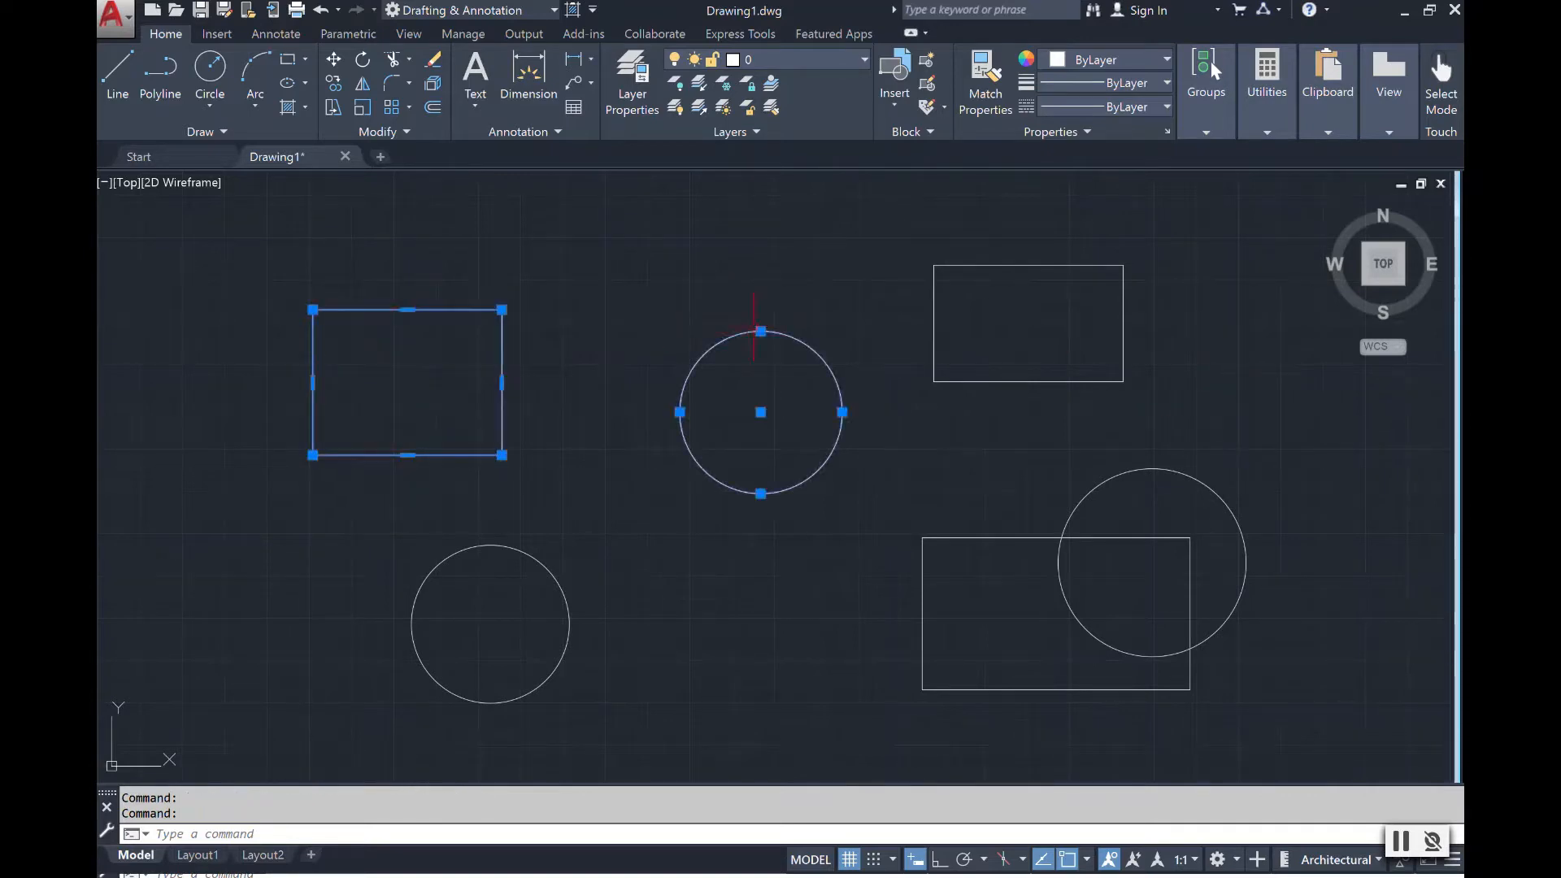
click(947, 265)
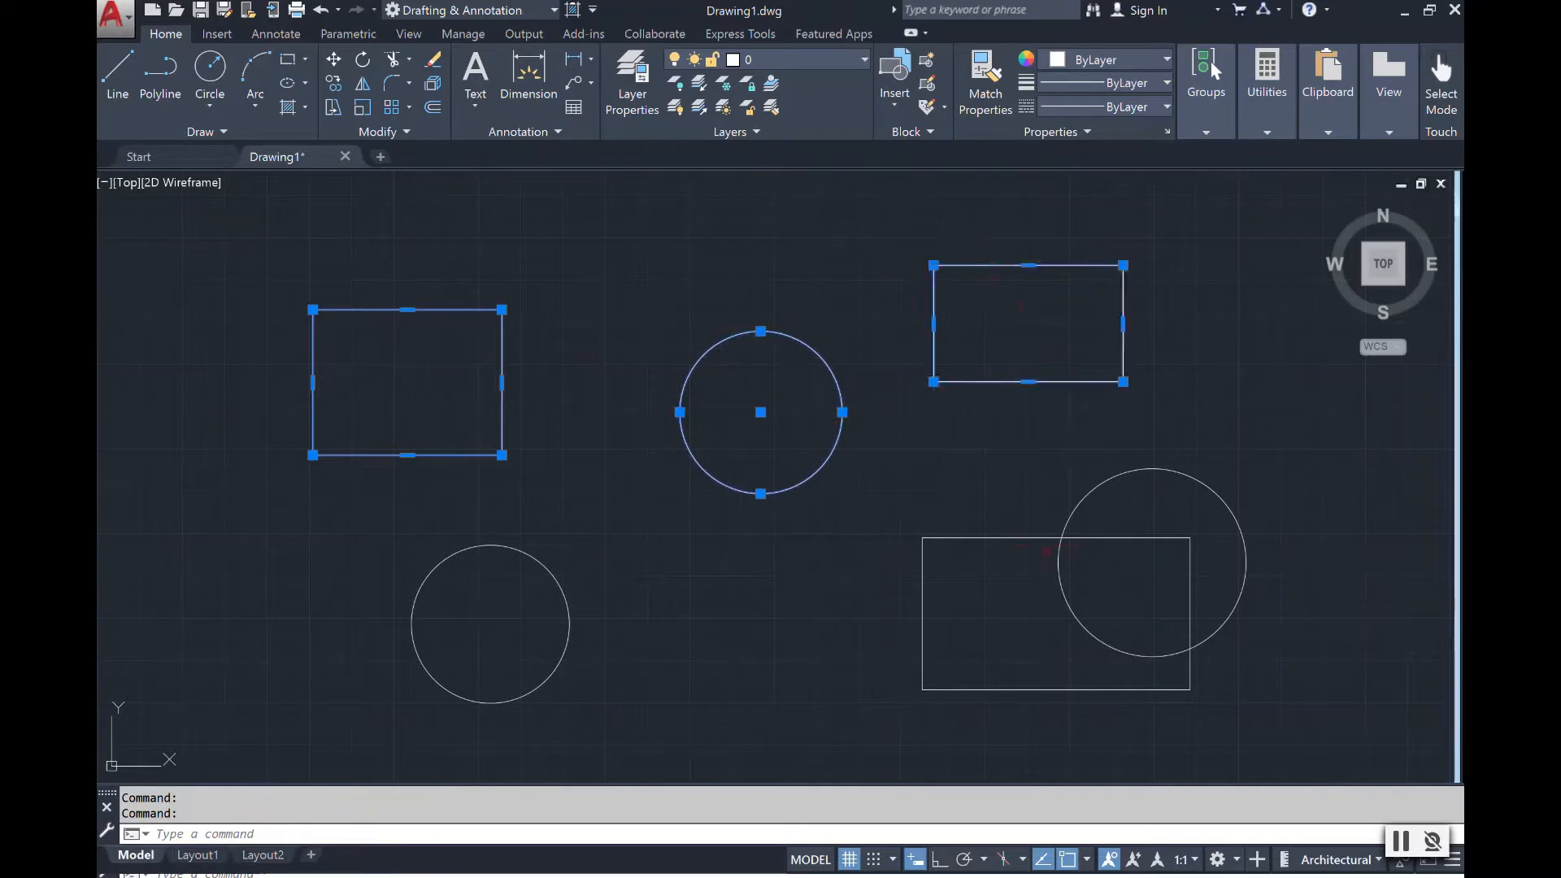
click(1088, 504)
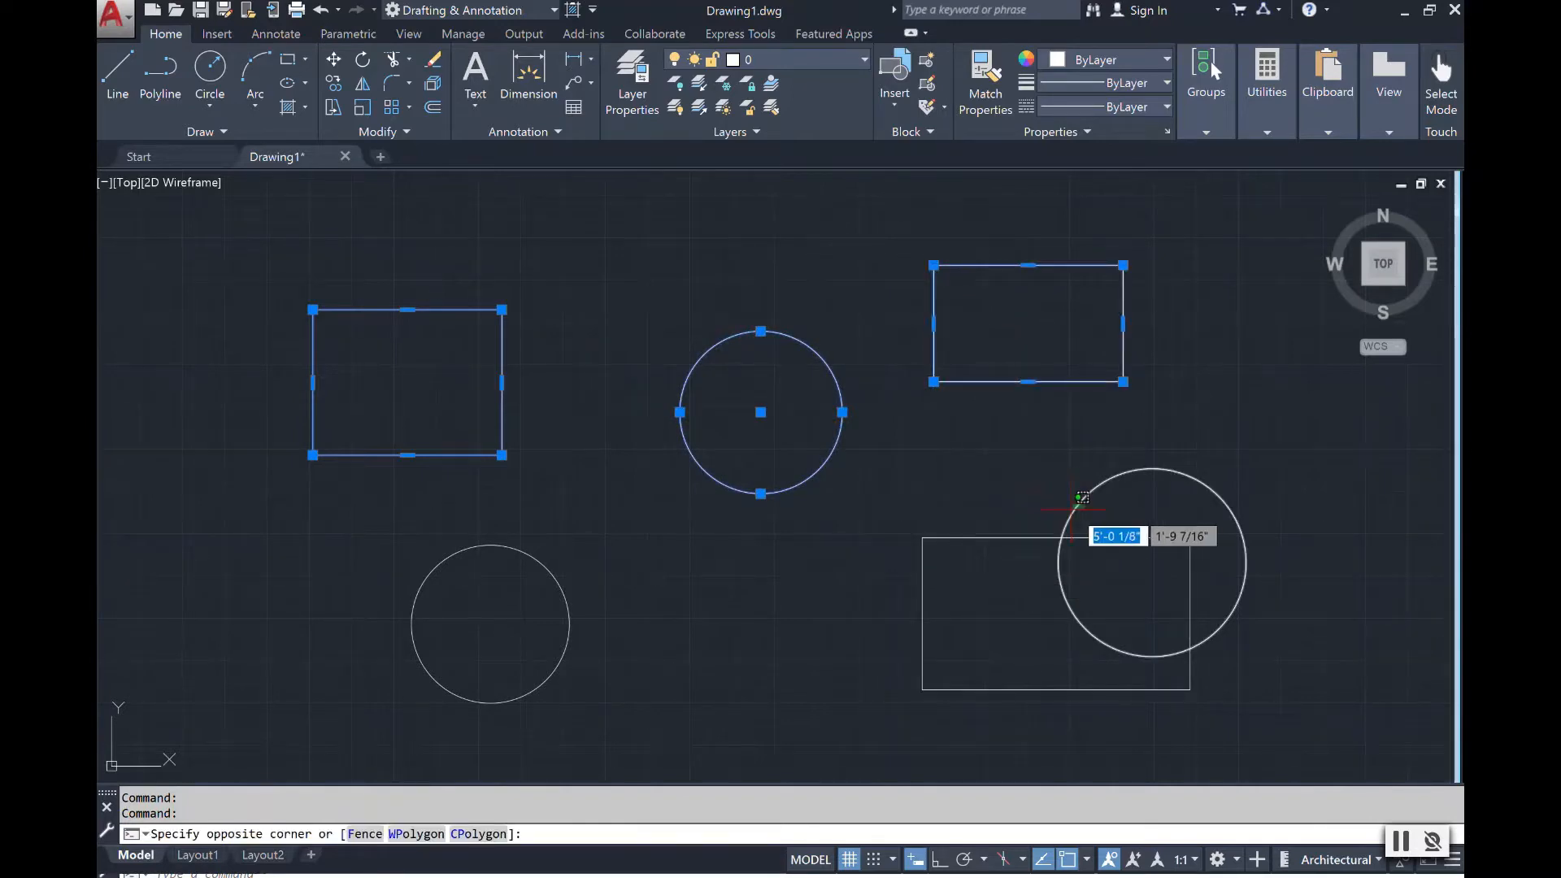
click(1067, 488)
click(551, 567)
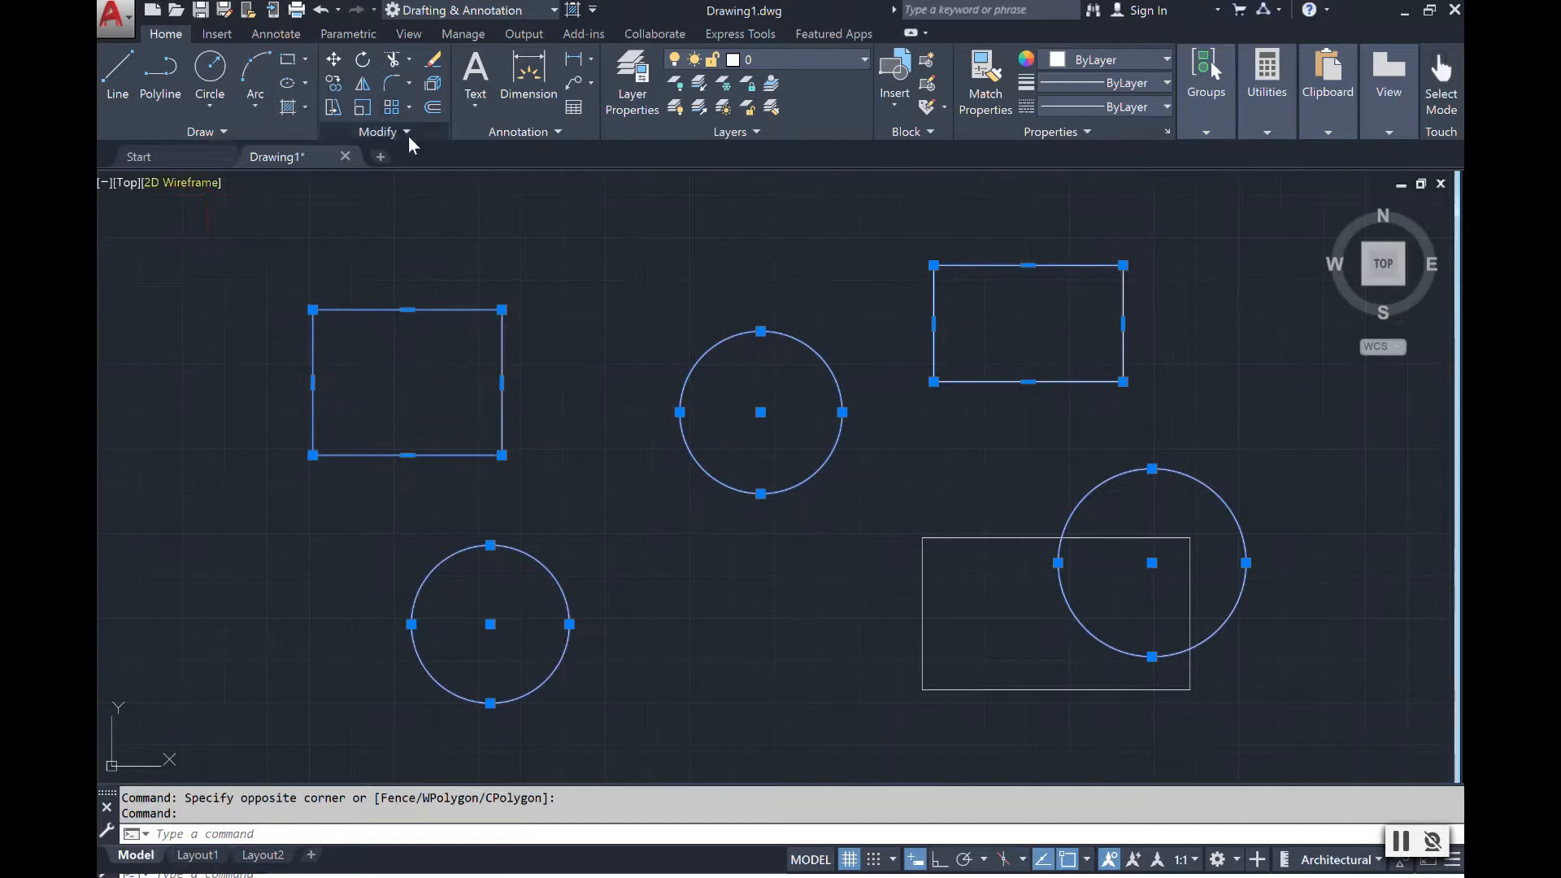
click(334, 60)
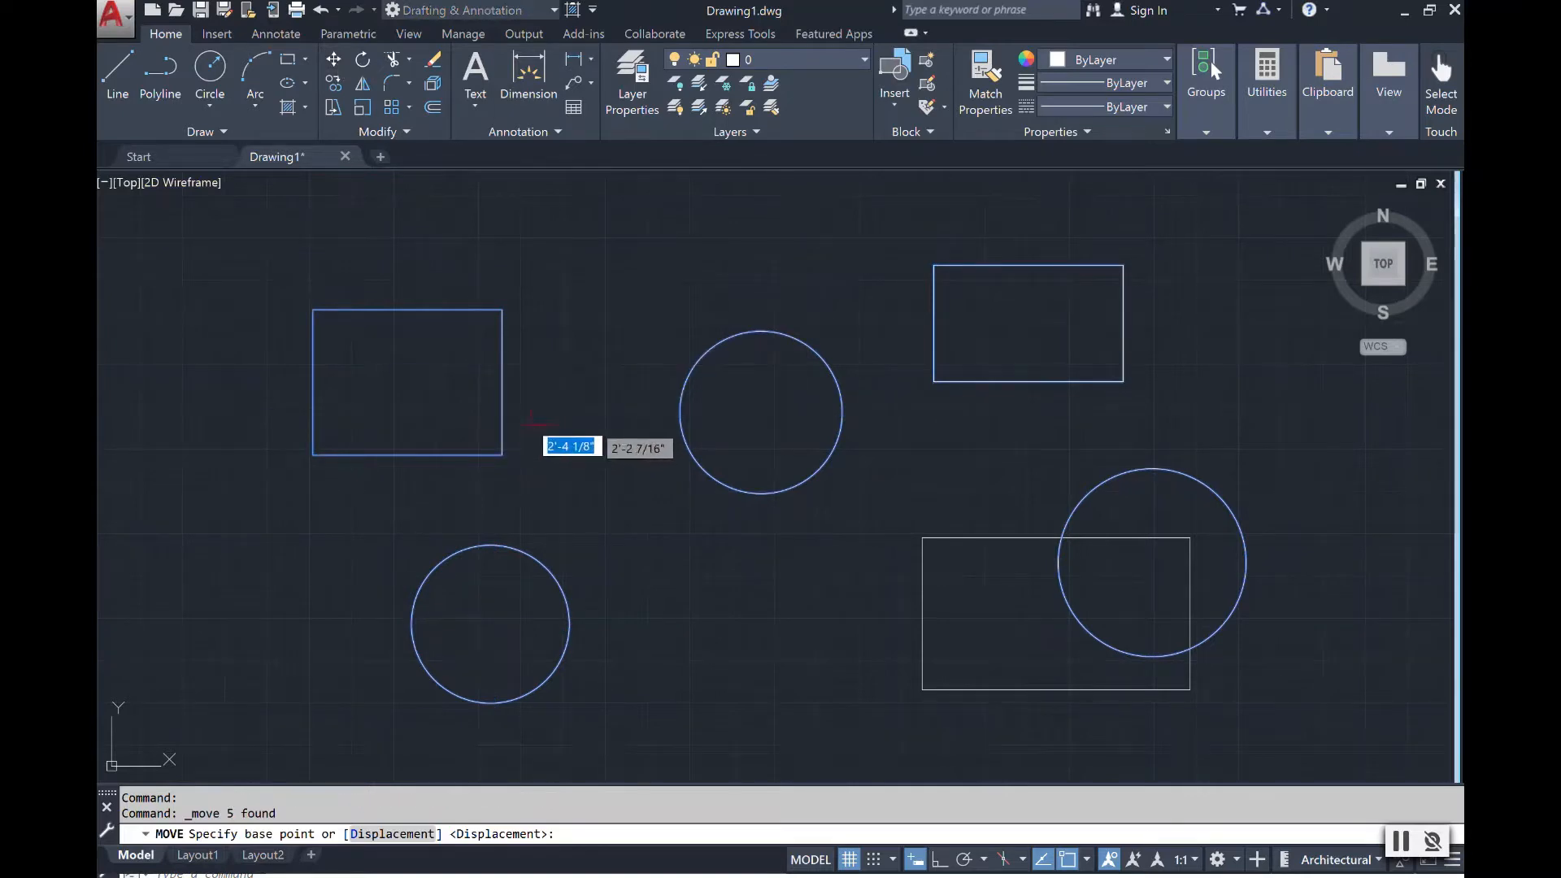
click(569, 411)
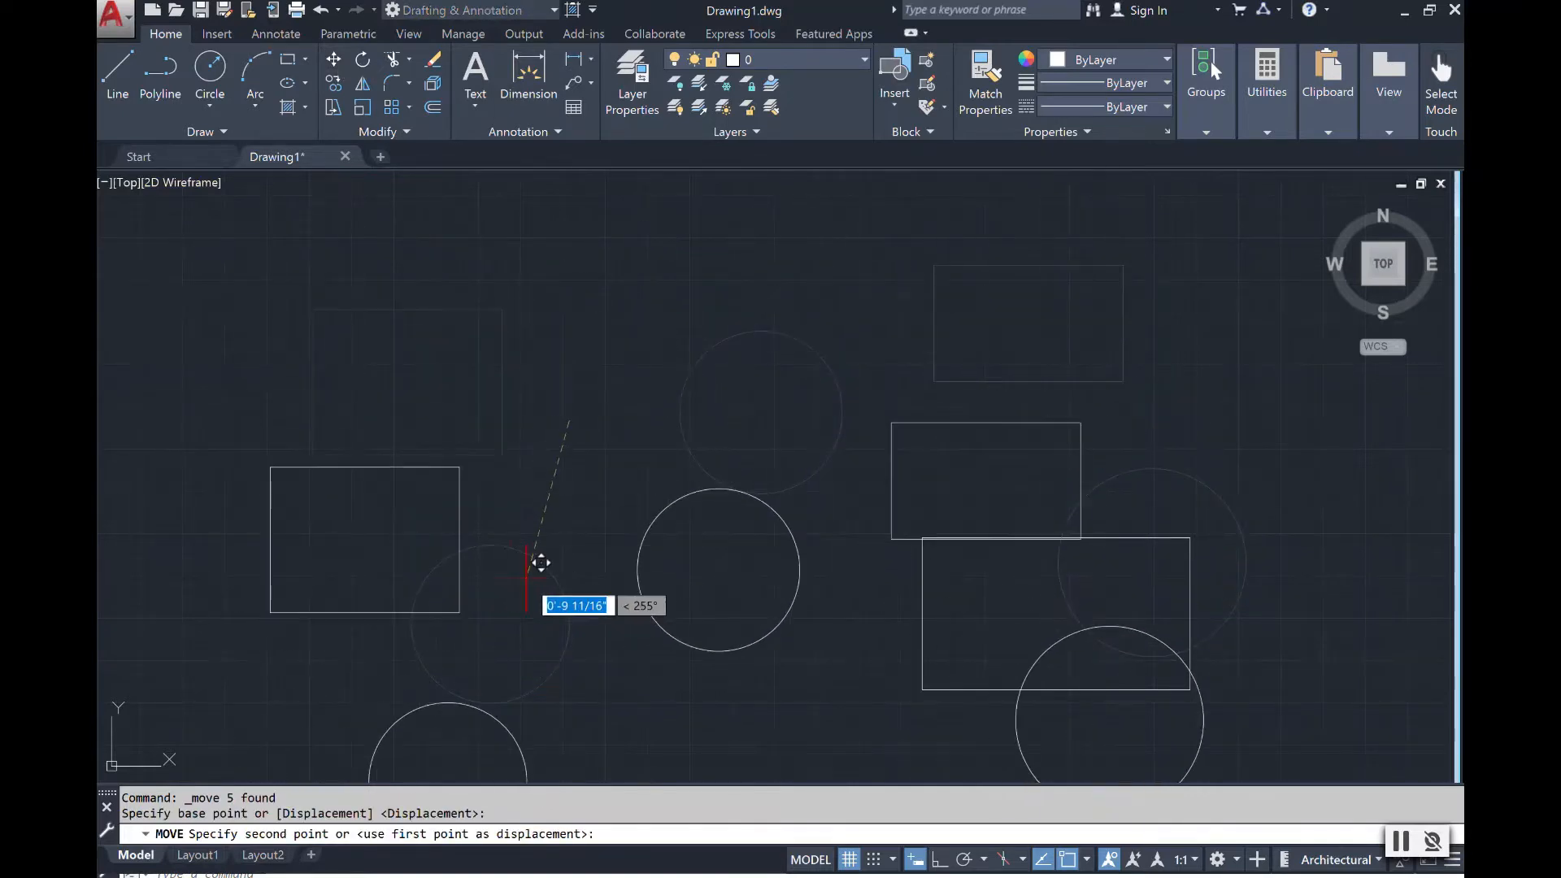
click(598, 417)
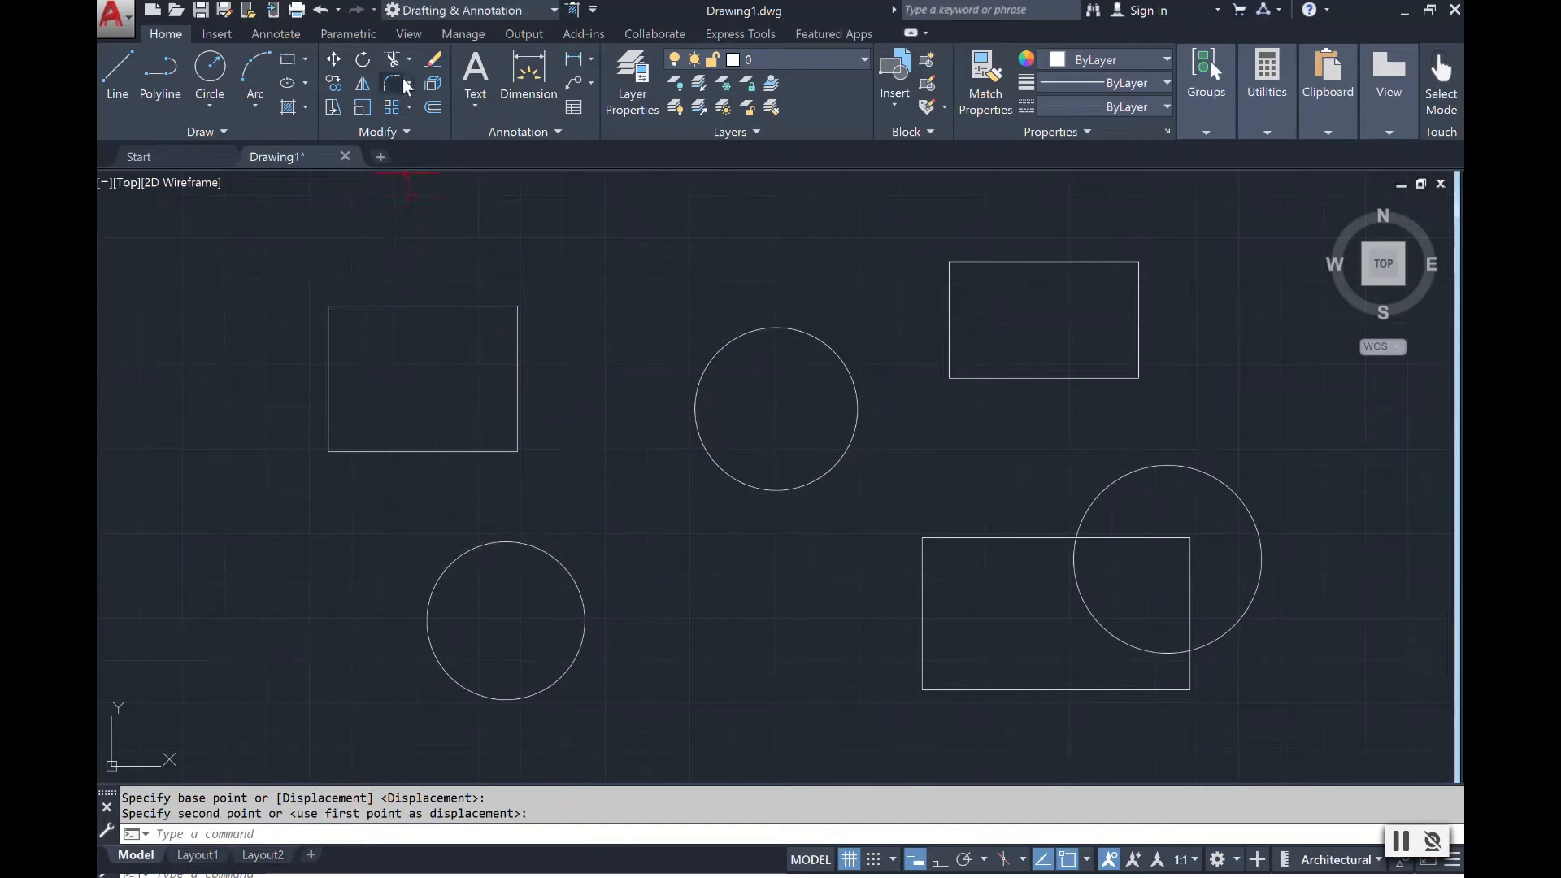
click(490, 309)
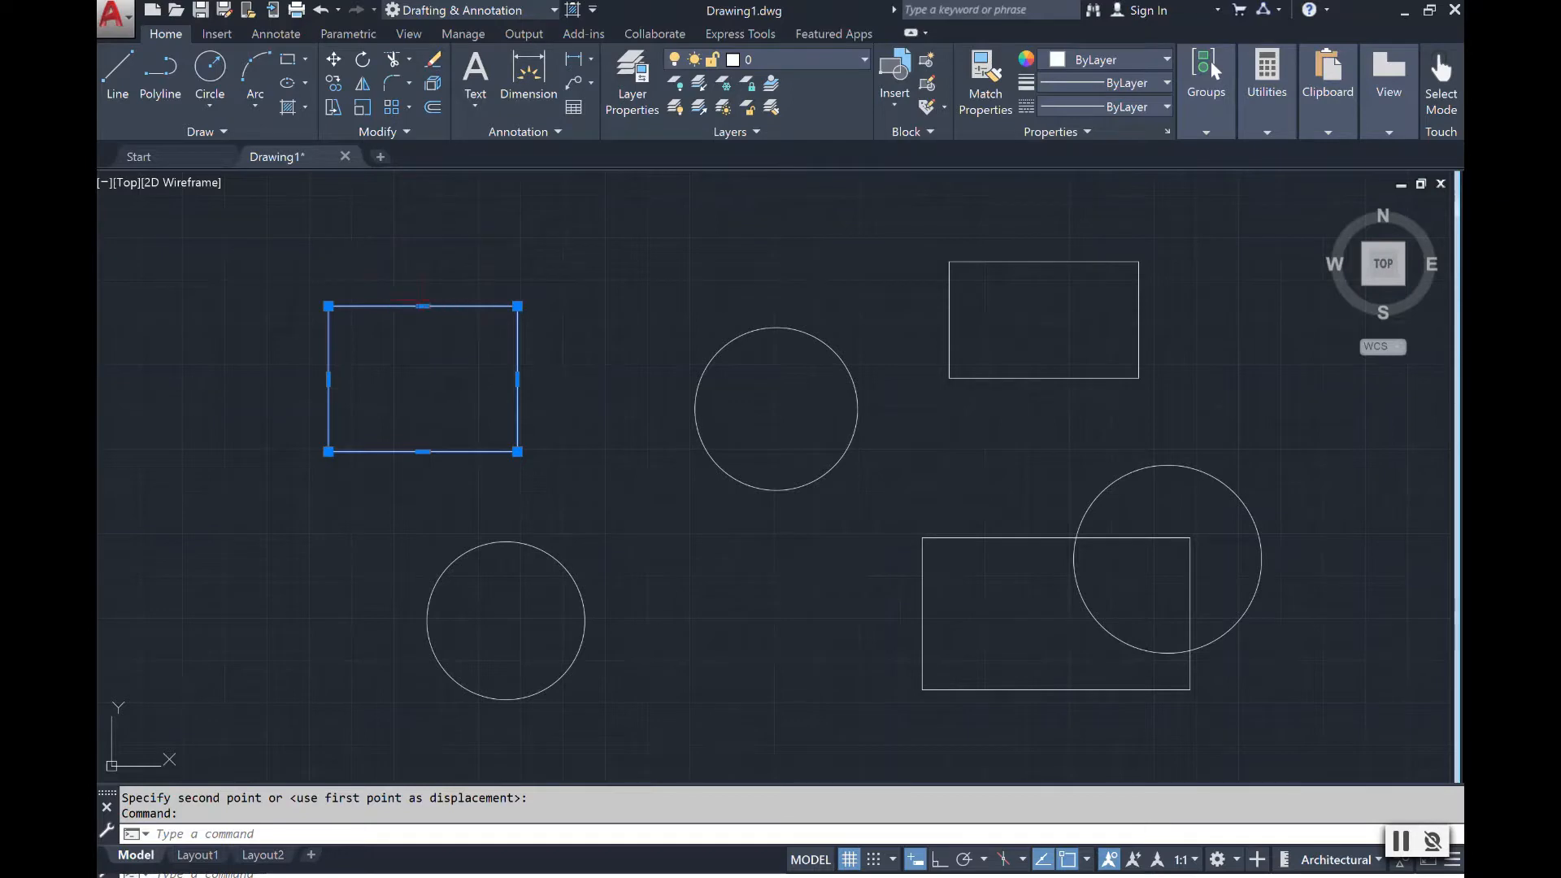
key(Escape)
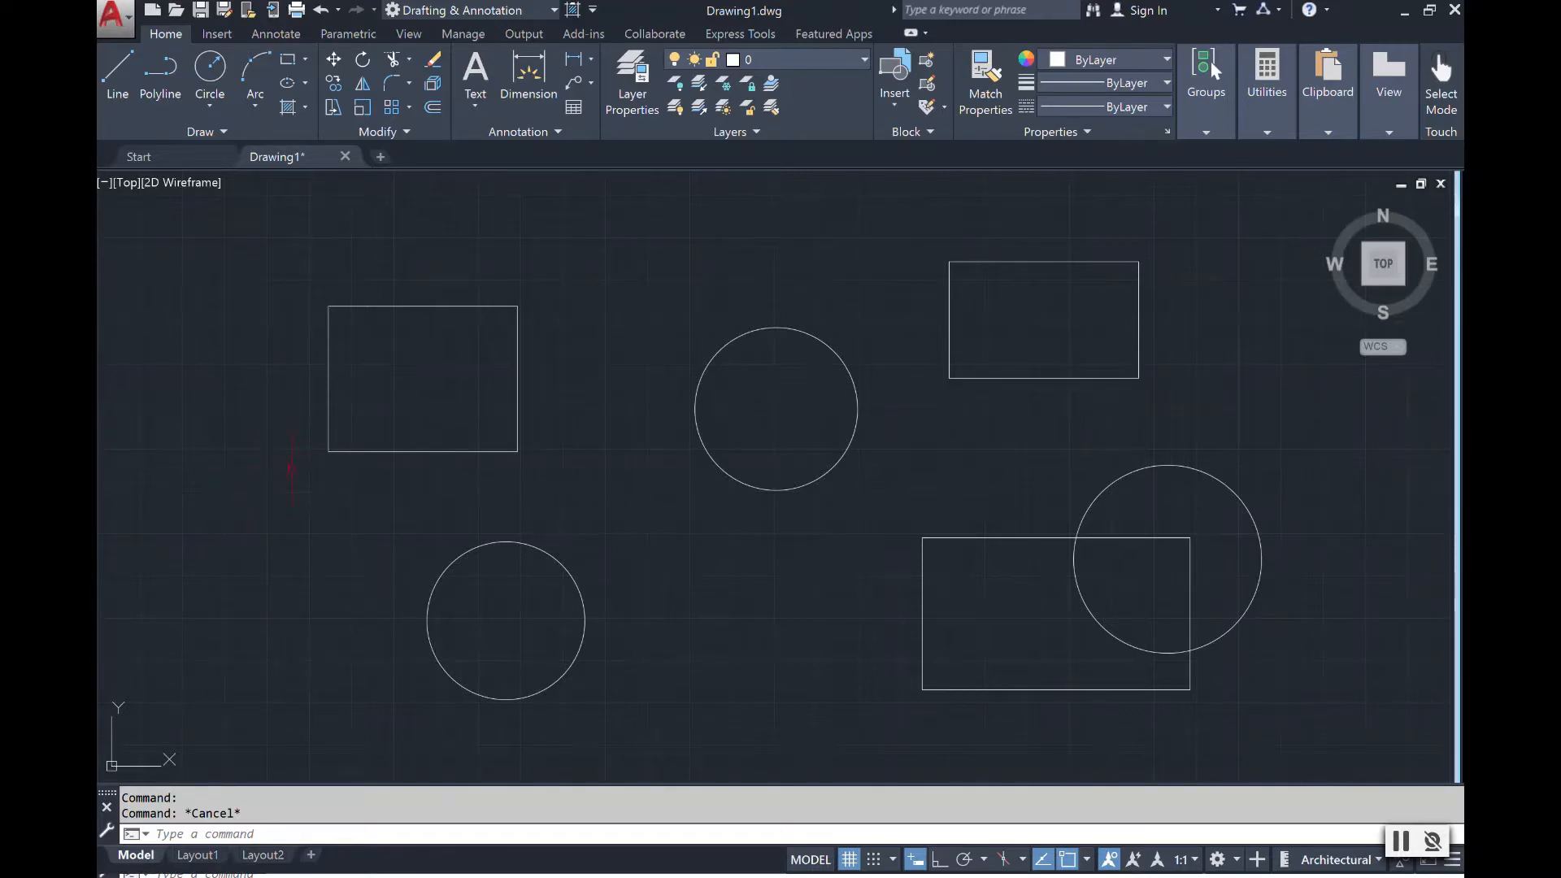
click(239, 509)
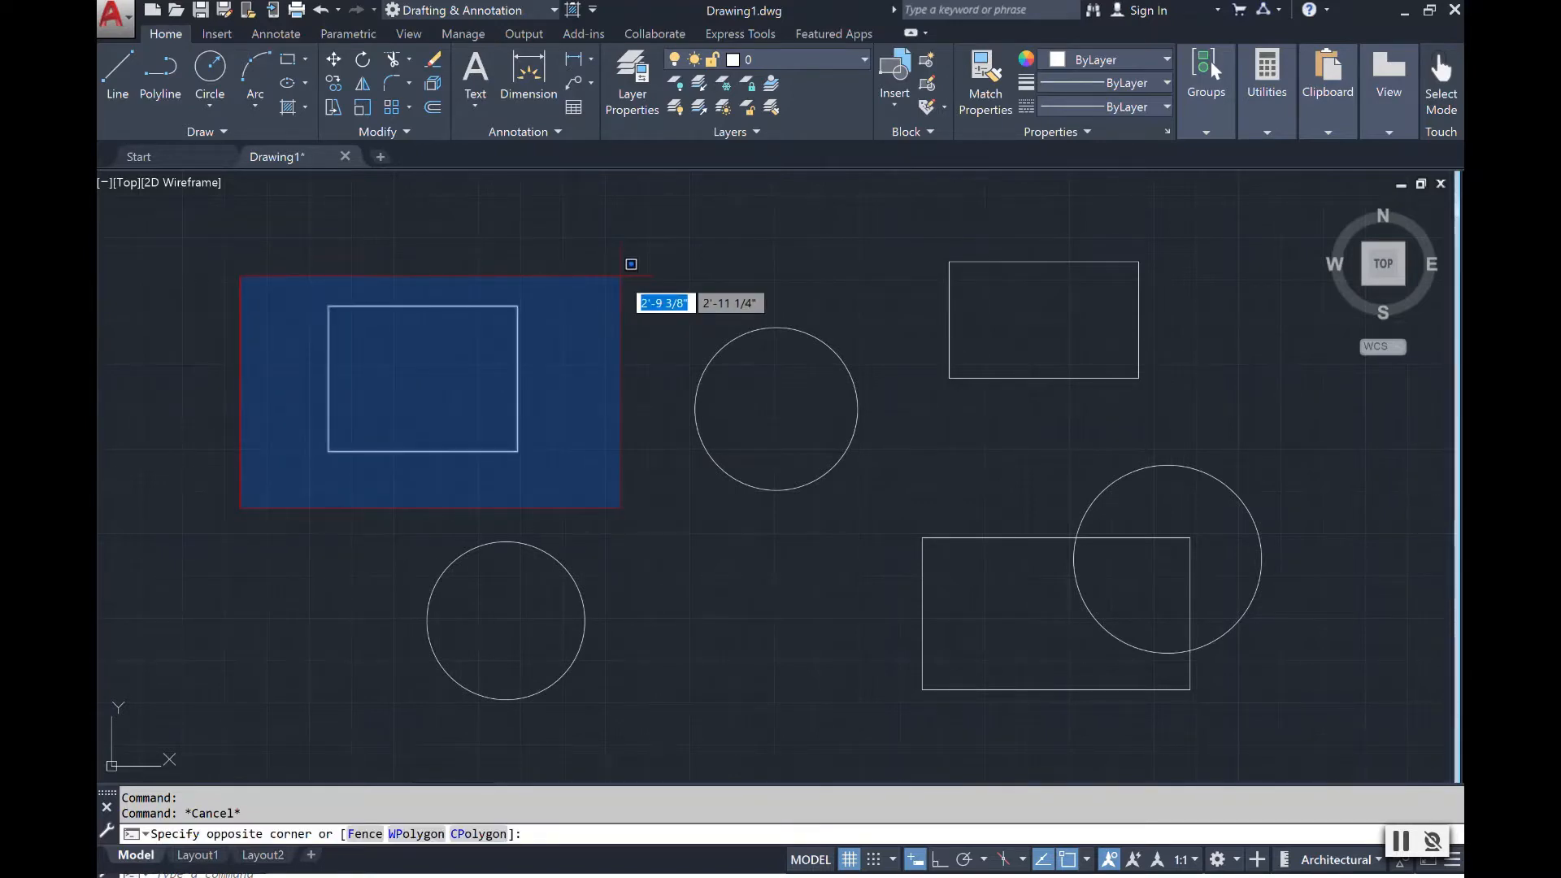
key(Escape)
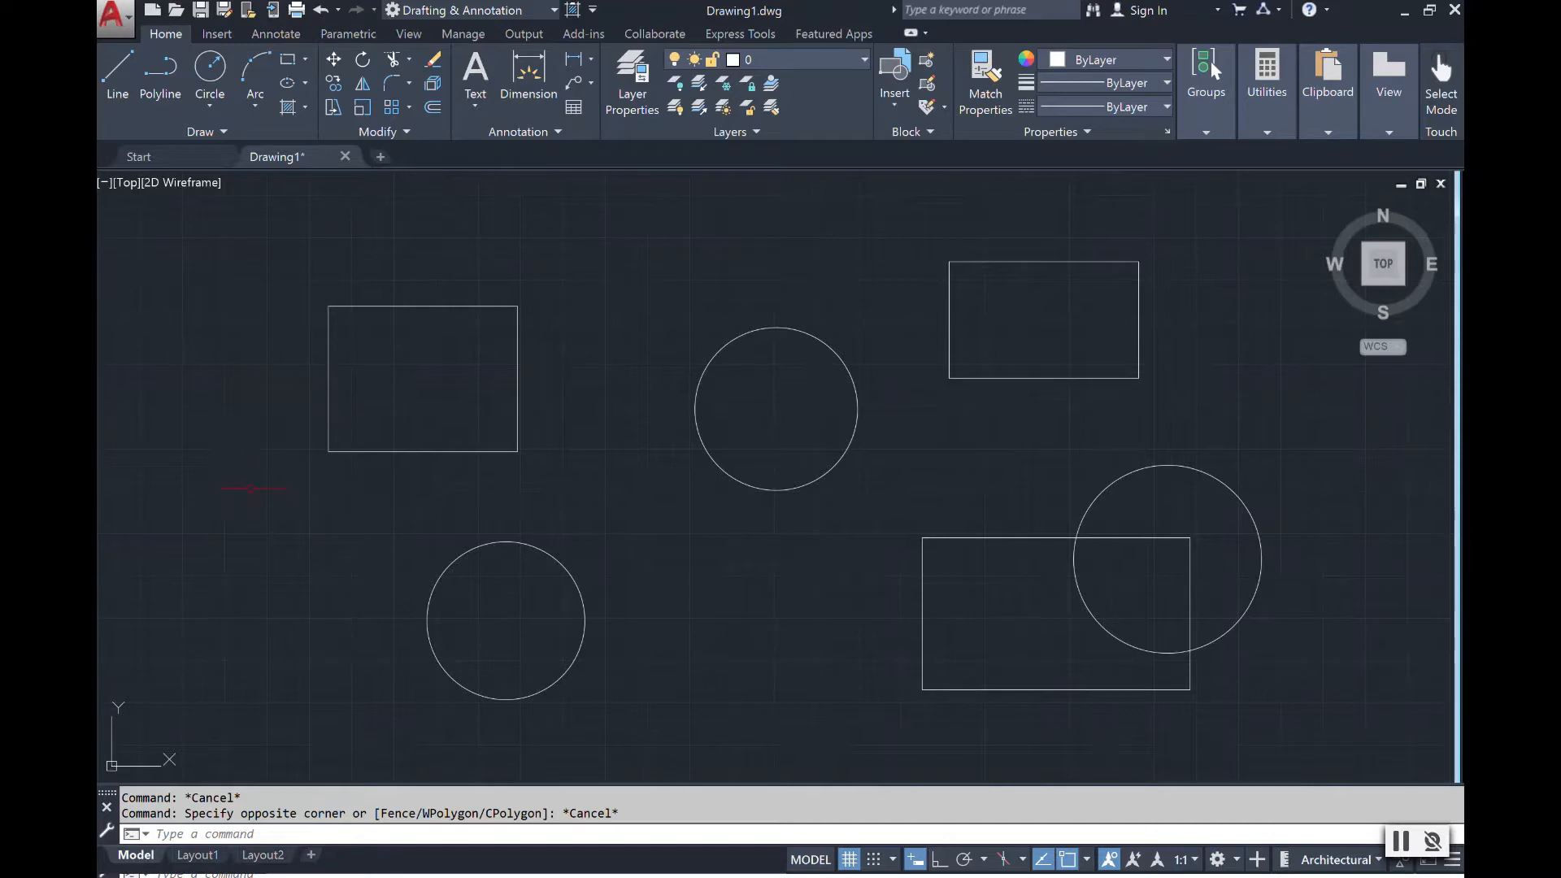
Select the upper-left rectangle with a window selection enclosing it and move it slightly right and up.
click(249, 490)
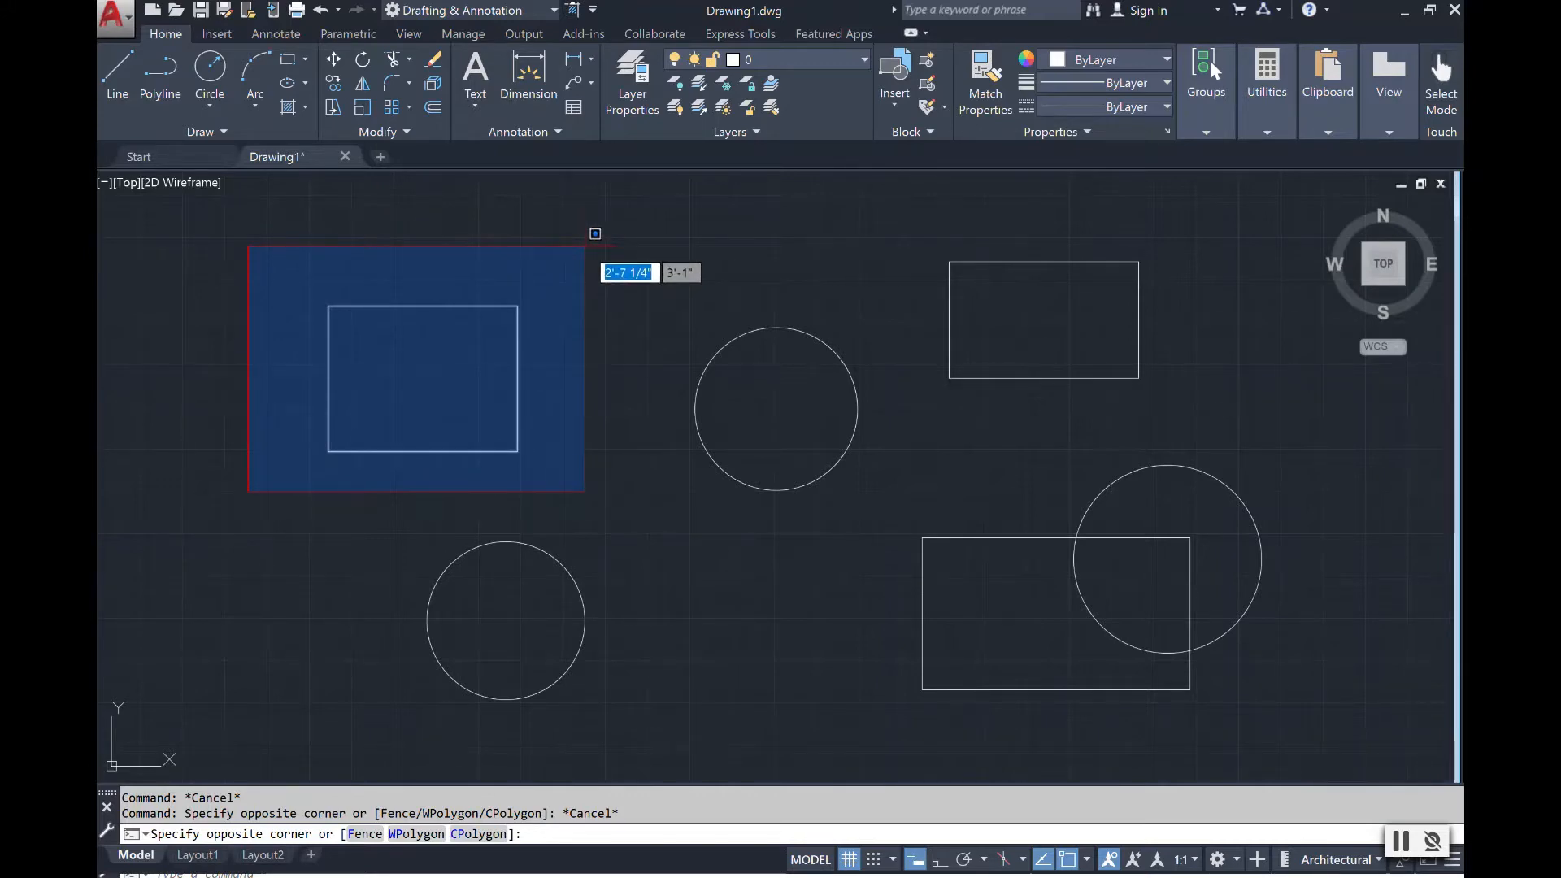
click(595, 233)
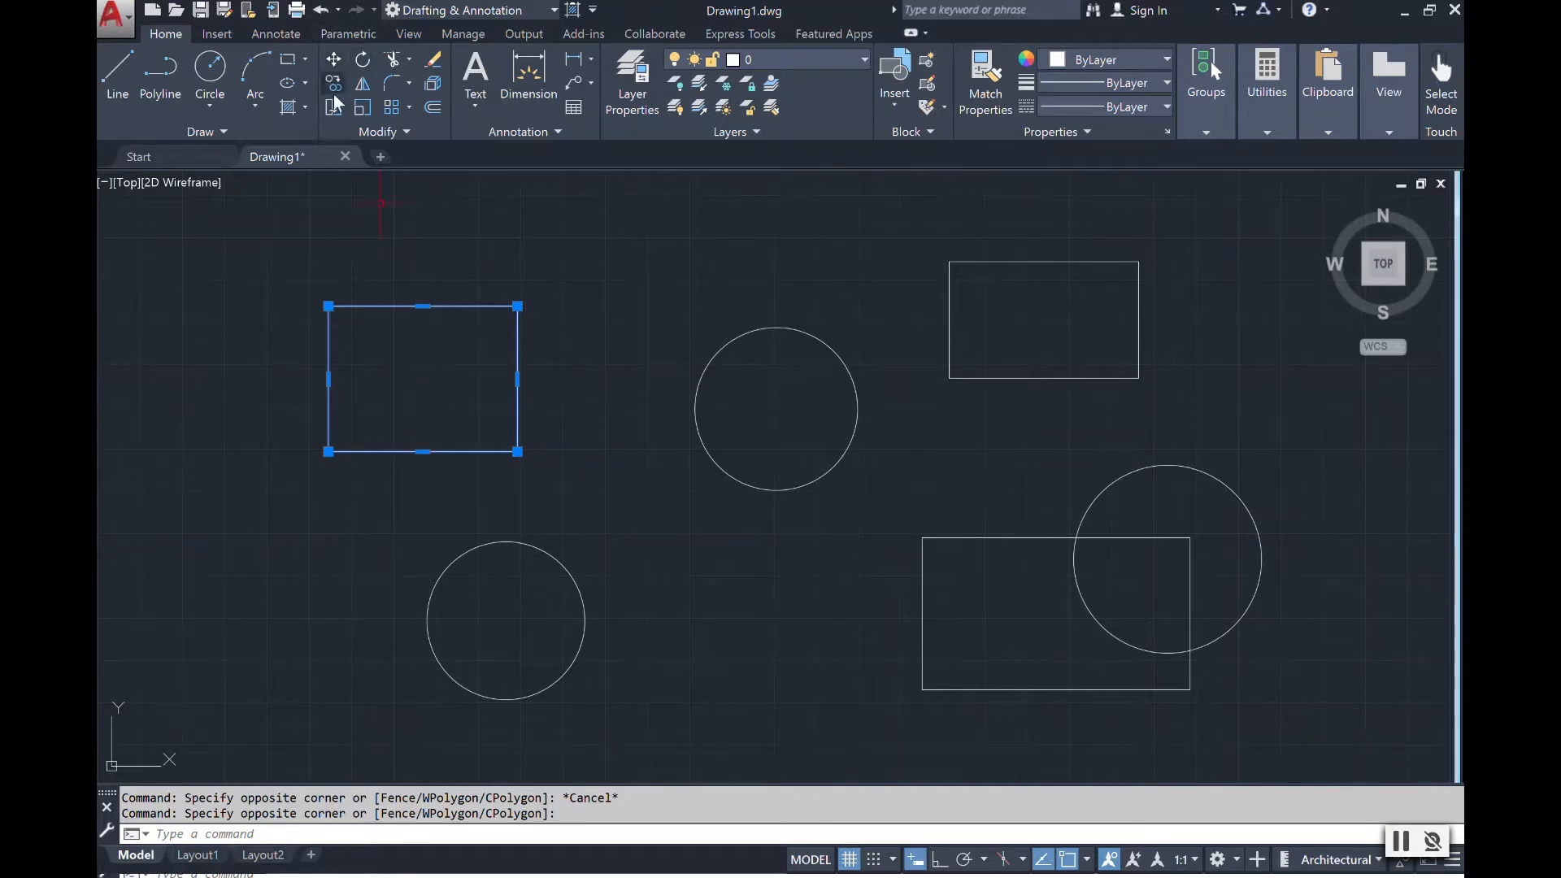
click(339, 58)
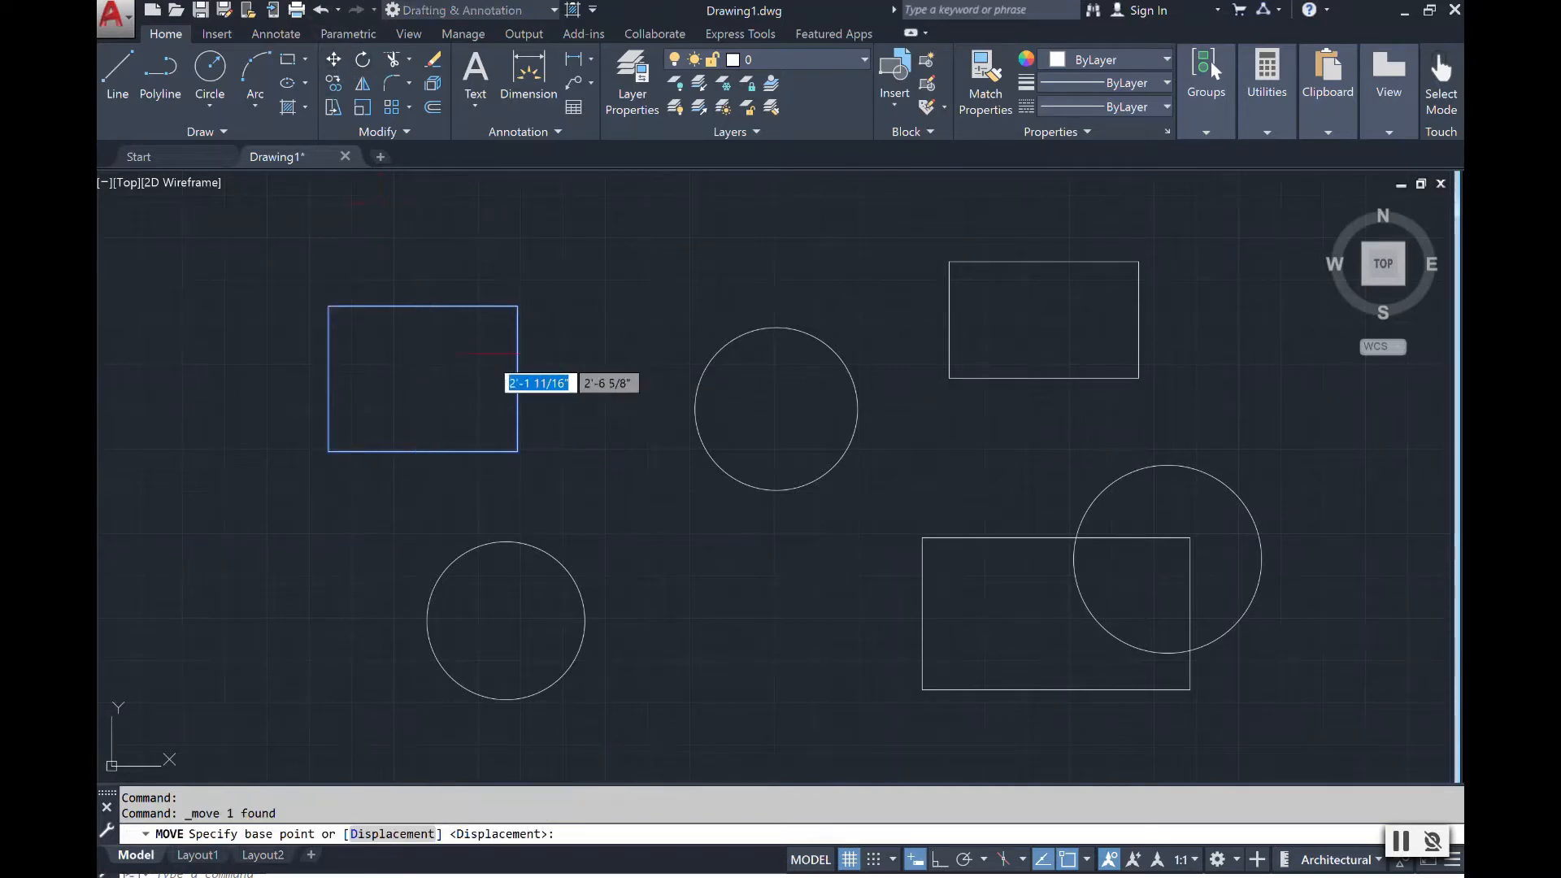
click(440, 385)
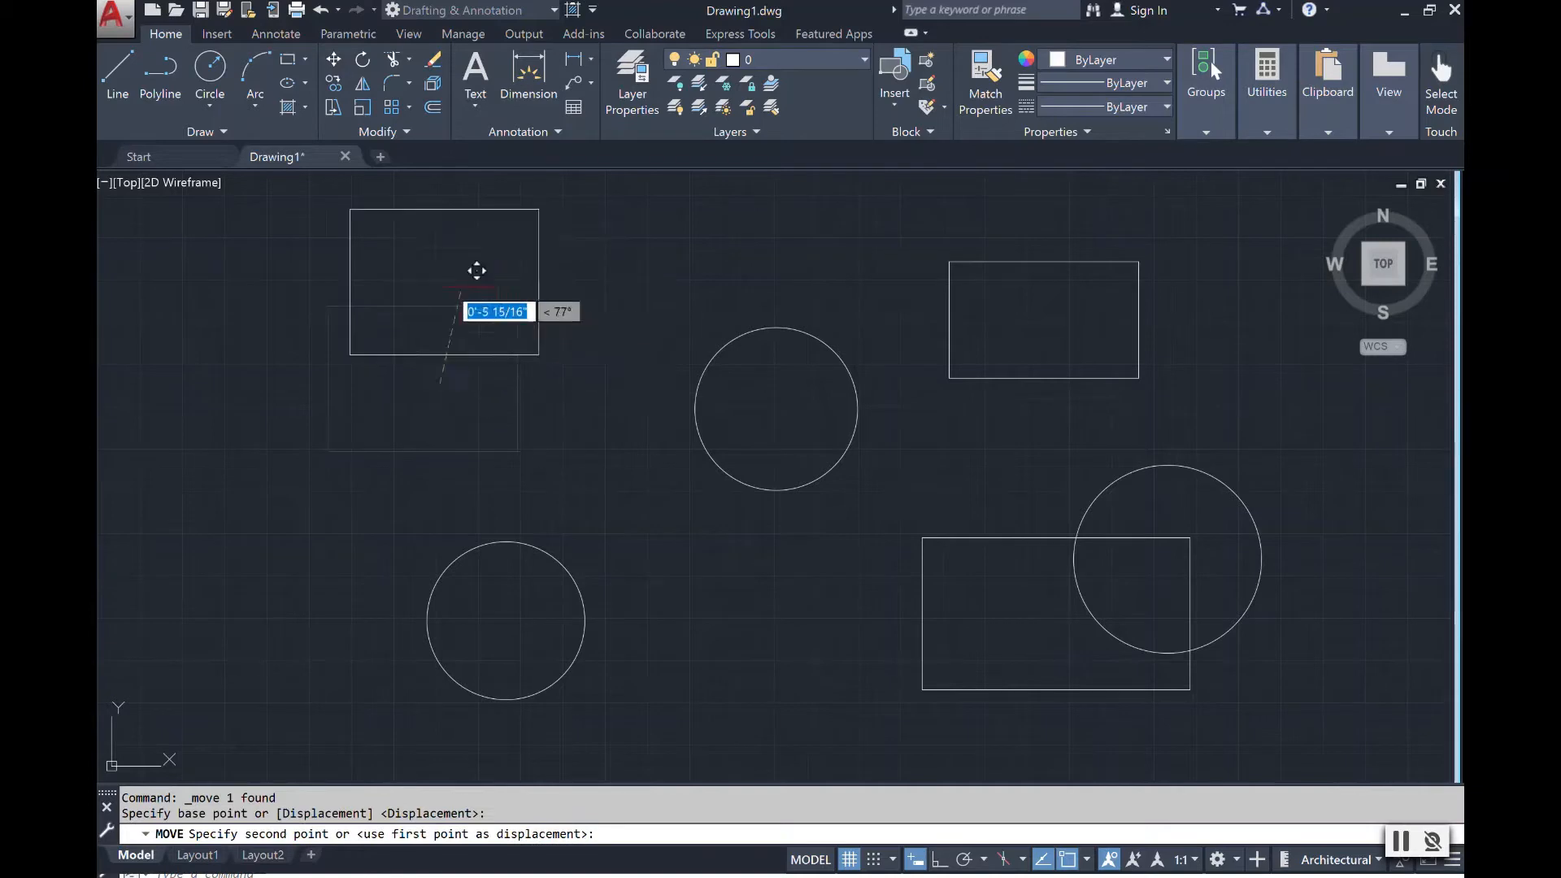
click(461, 374)
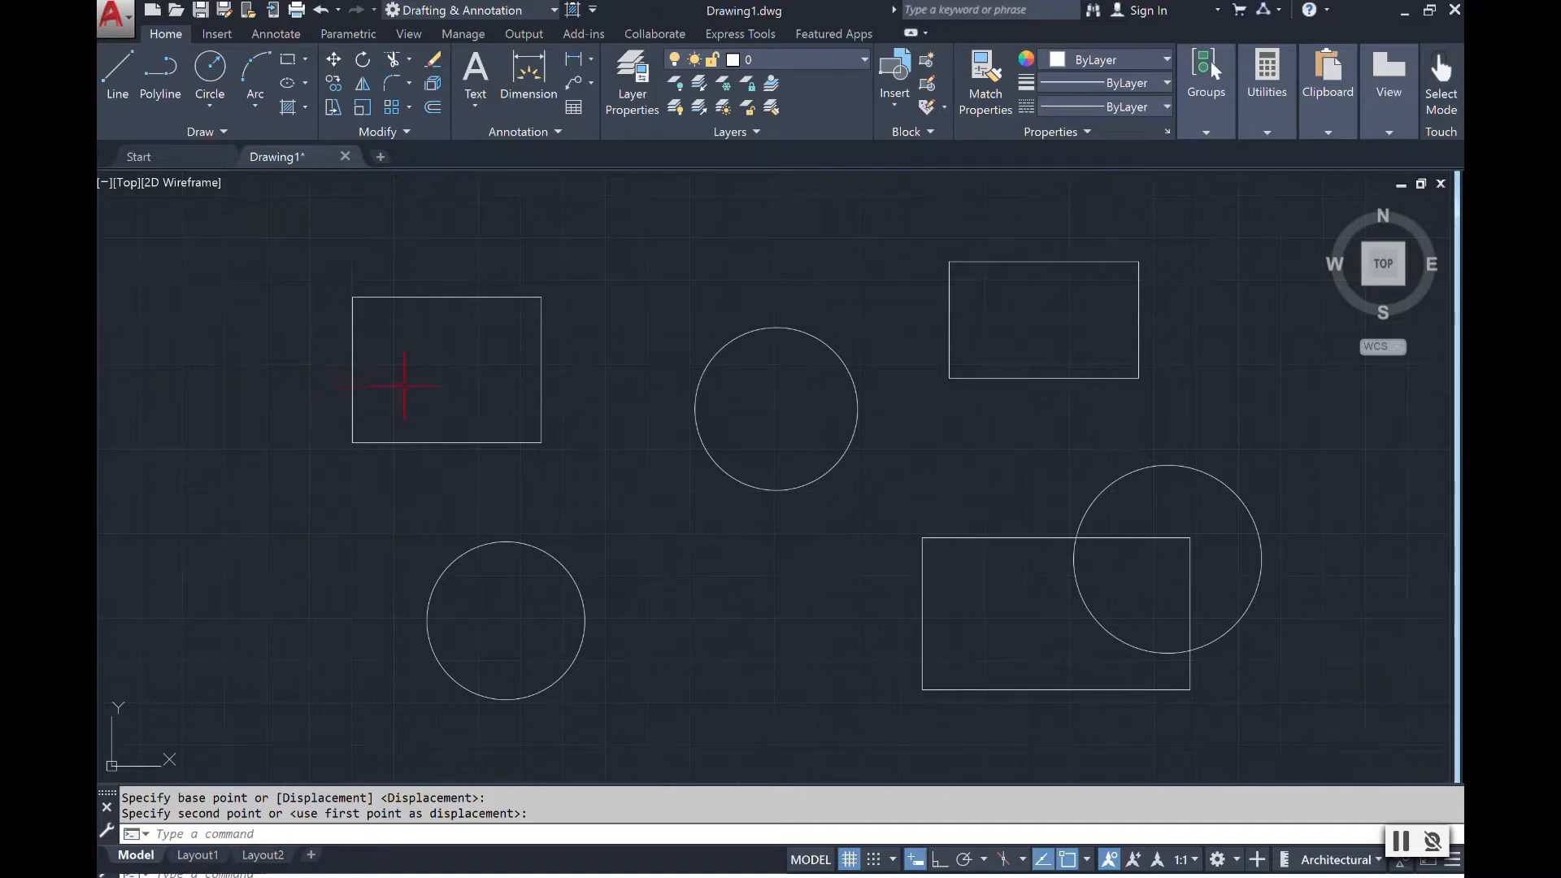
Select the upper-left rectangle with a crossing selection around it and move it slightly left and up.
click(622, 463)
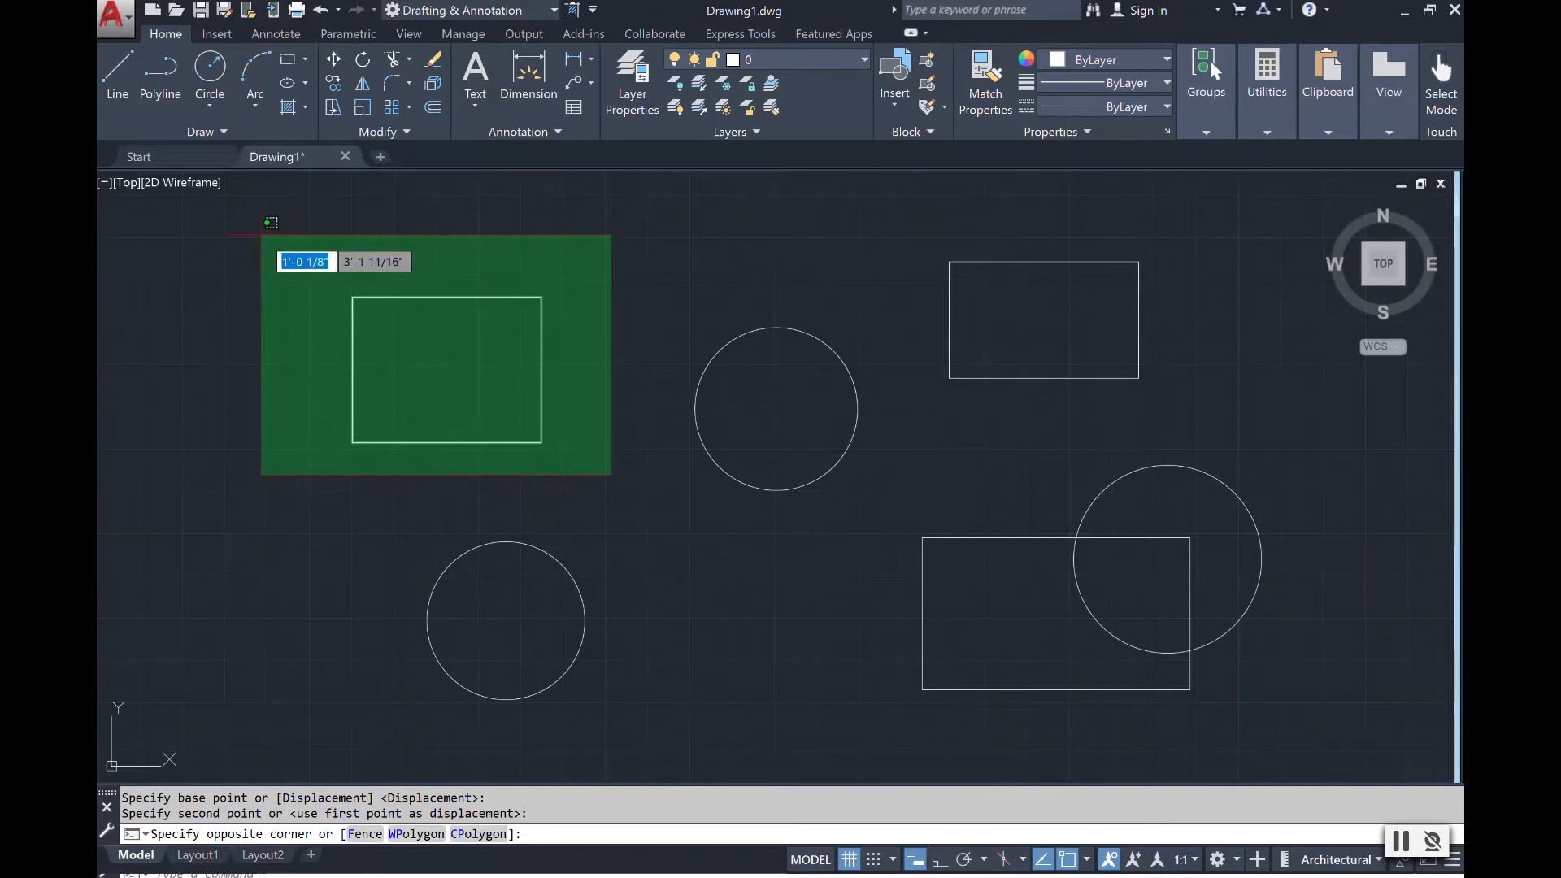
click(261, 235)
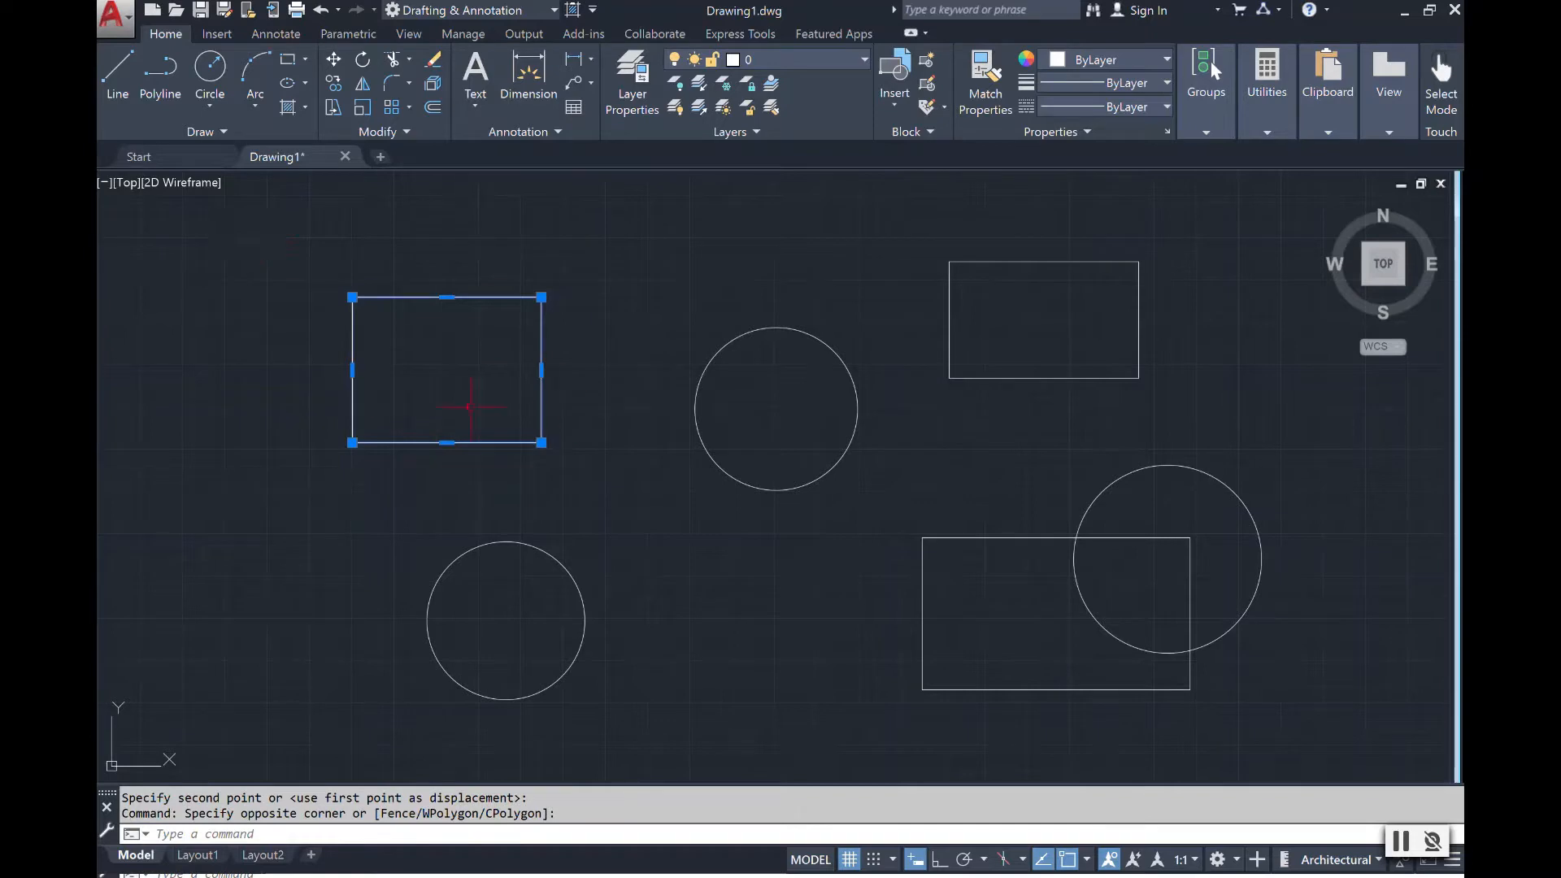
click(333, 58)
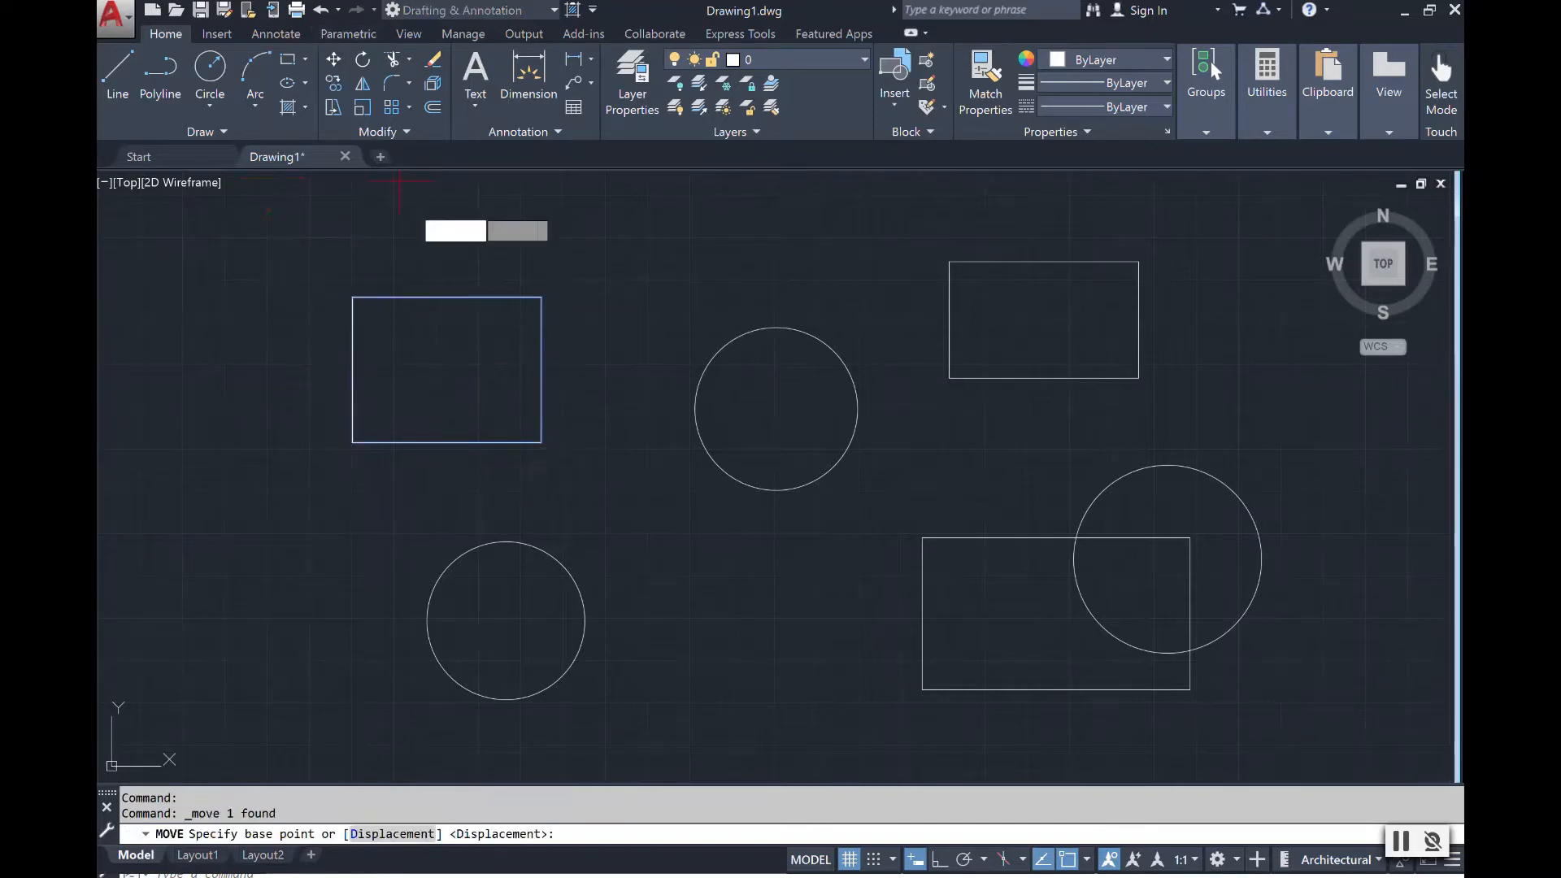
click(481, 345)
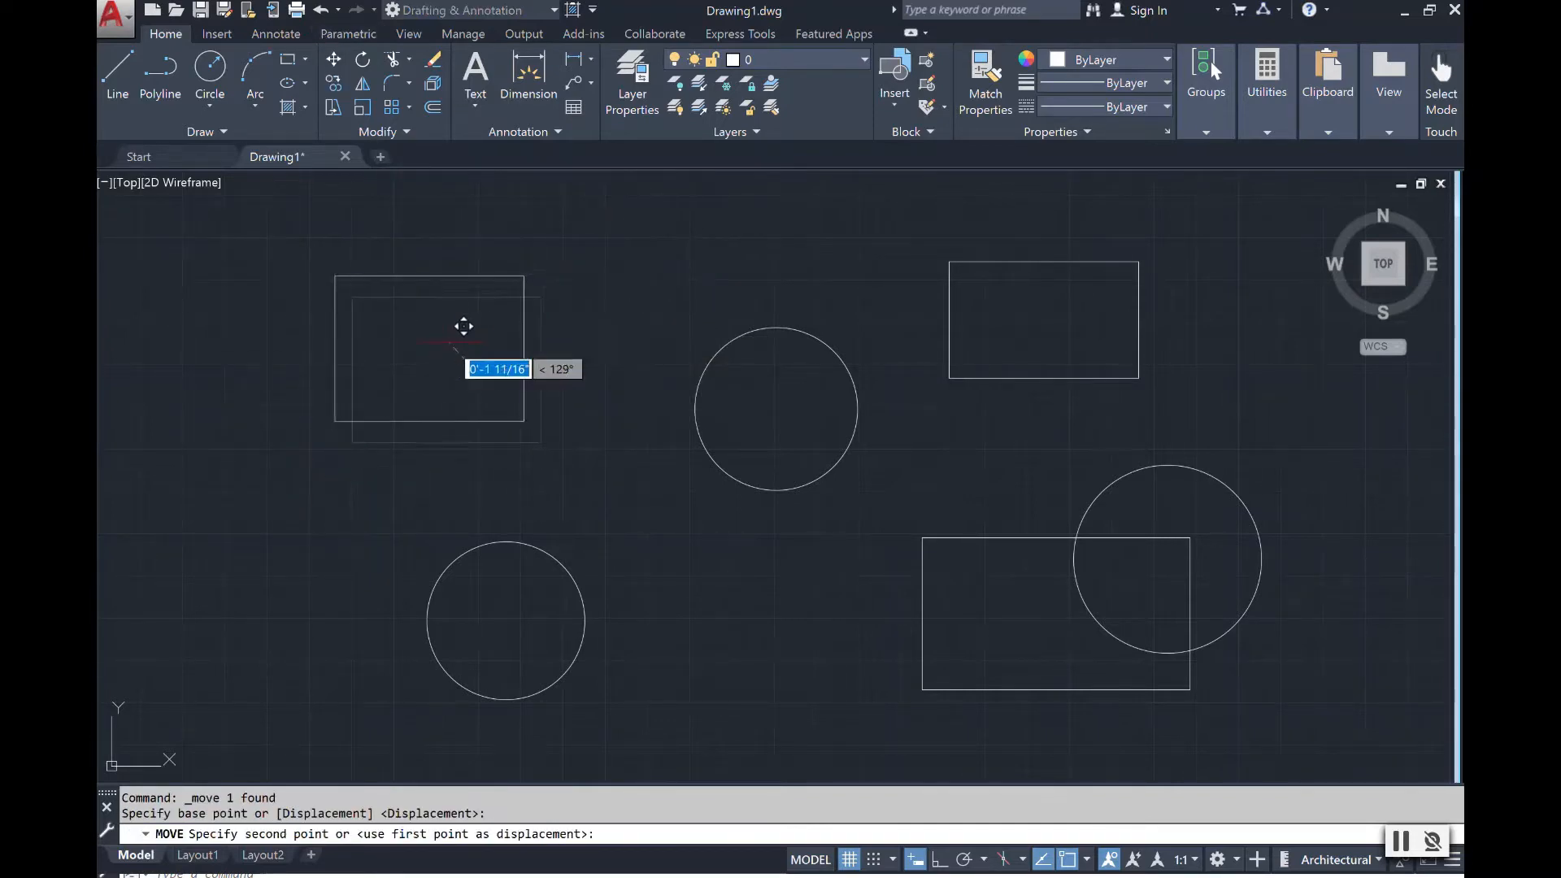
click(461, 339)
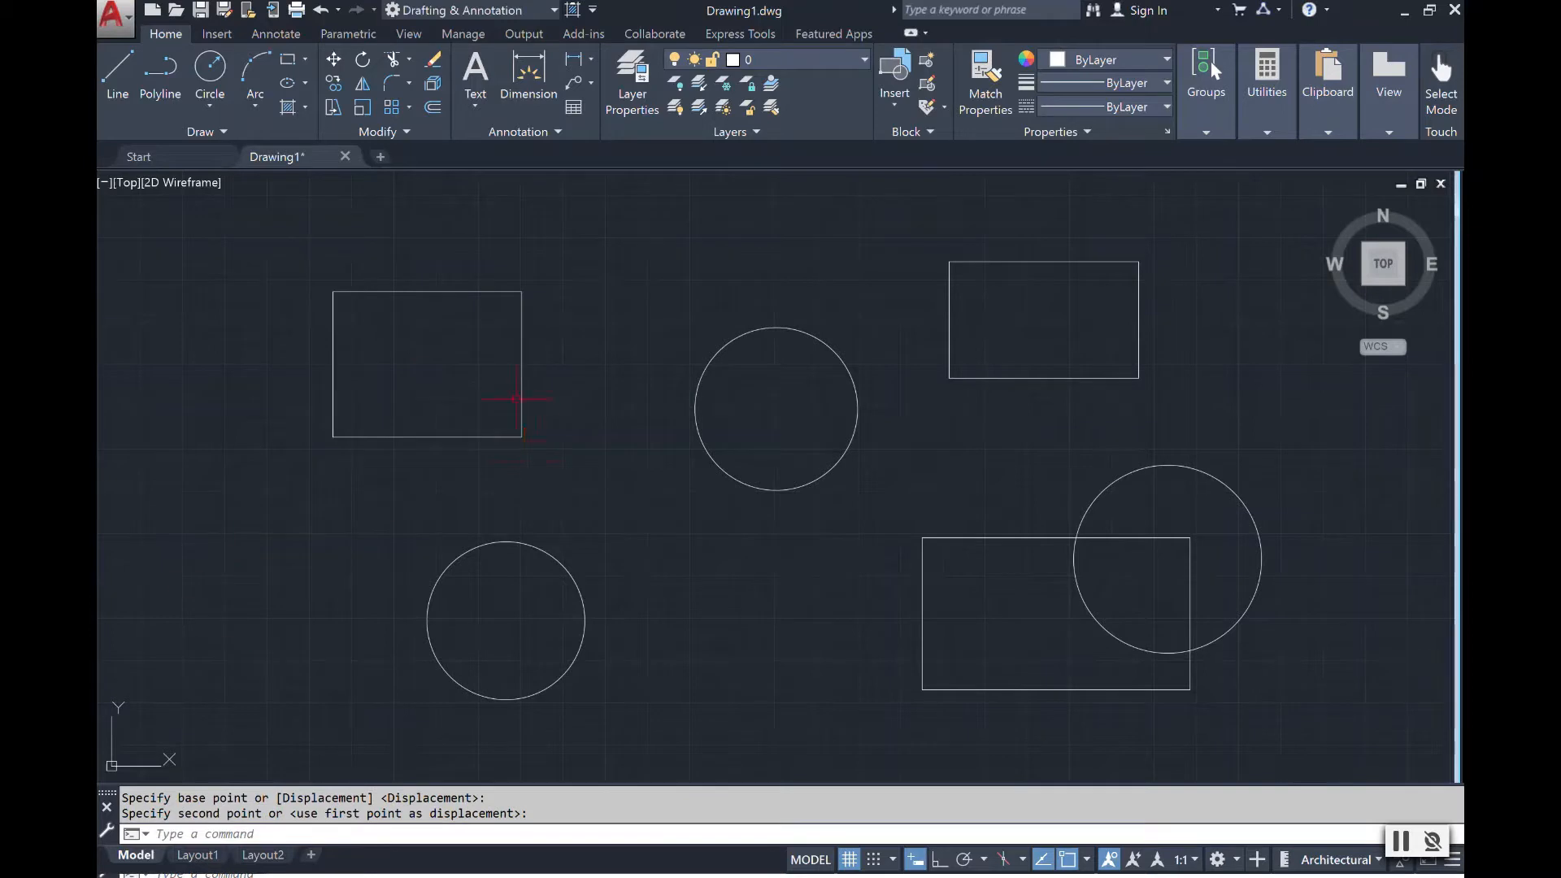
Select the upper-left rectangle by picking its top edge and clear the selection.
click(436, 289)
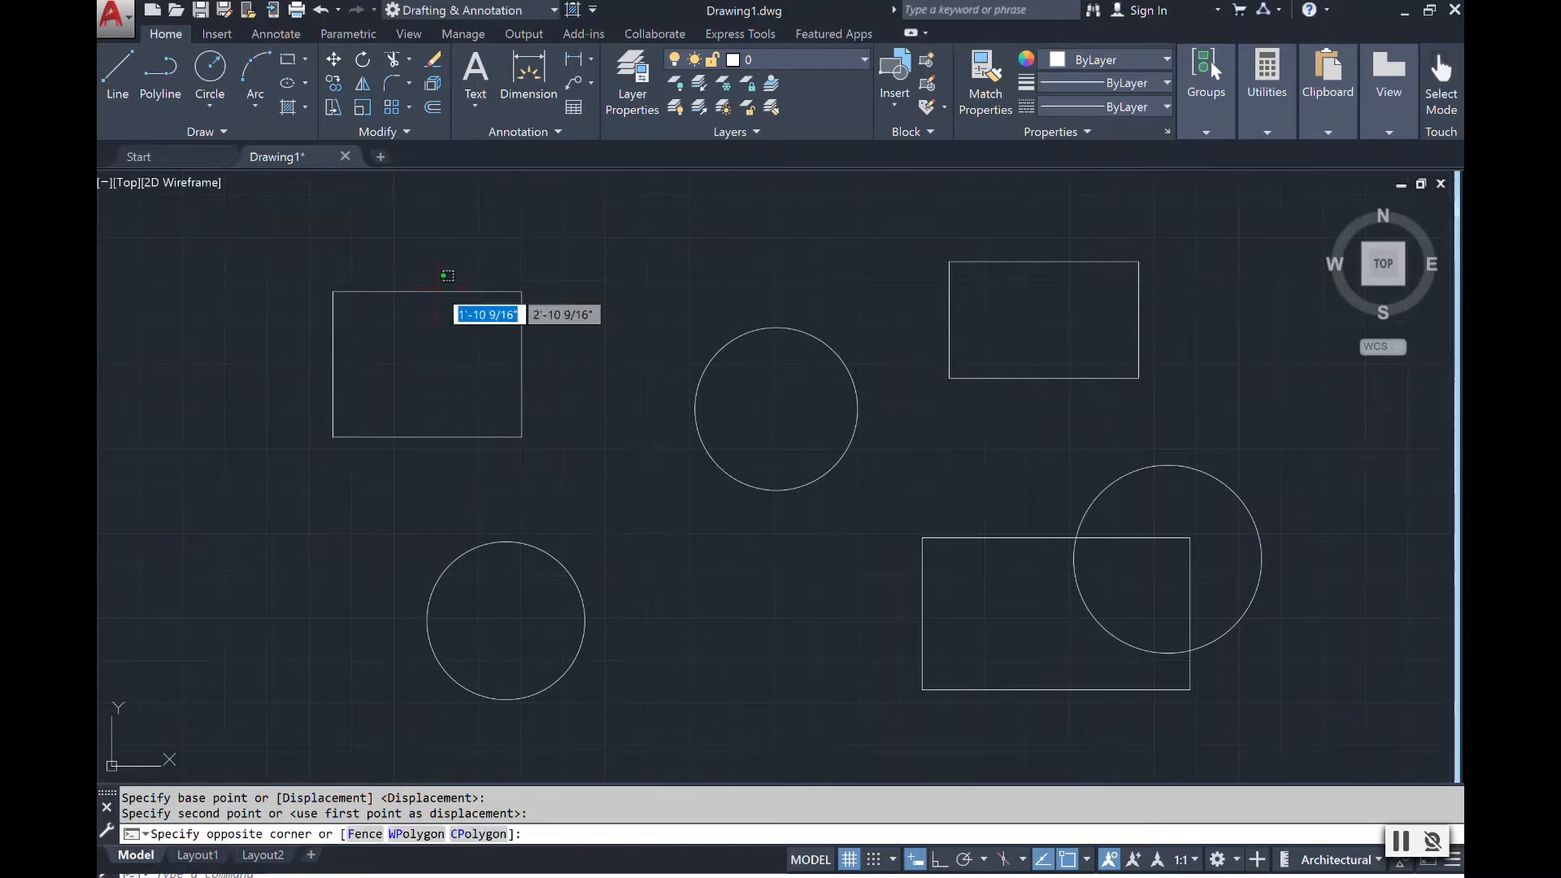
click(436, 292)
click(434, 295)
click(450, 281)
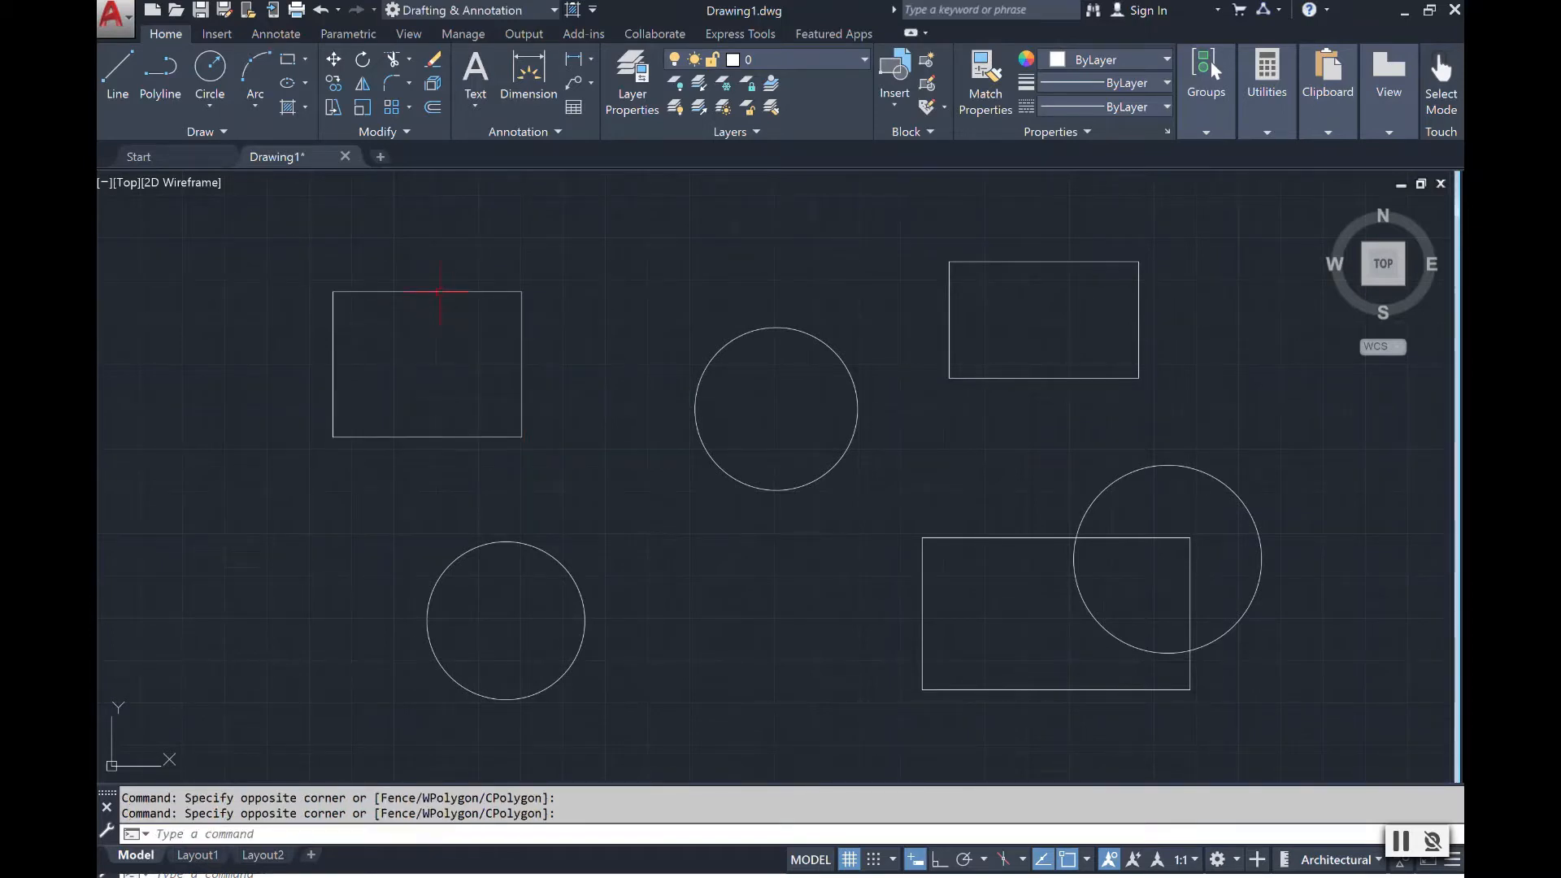
click(436, 291)
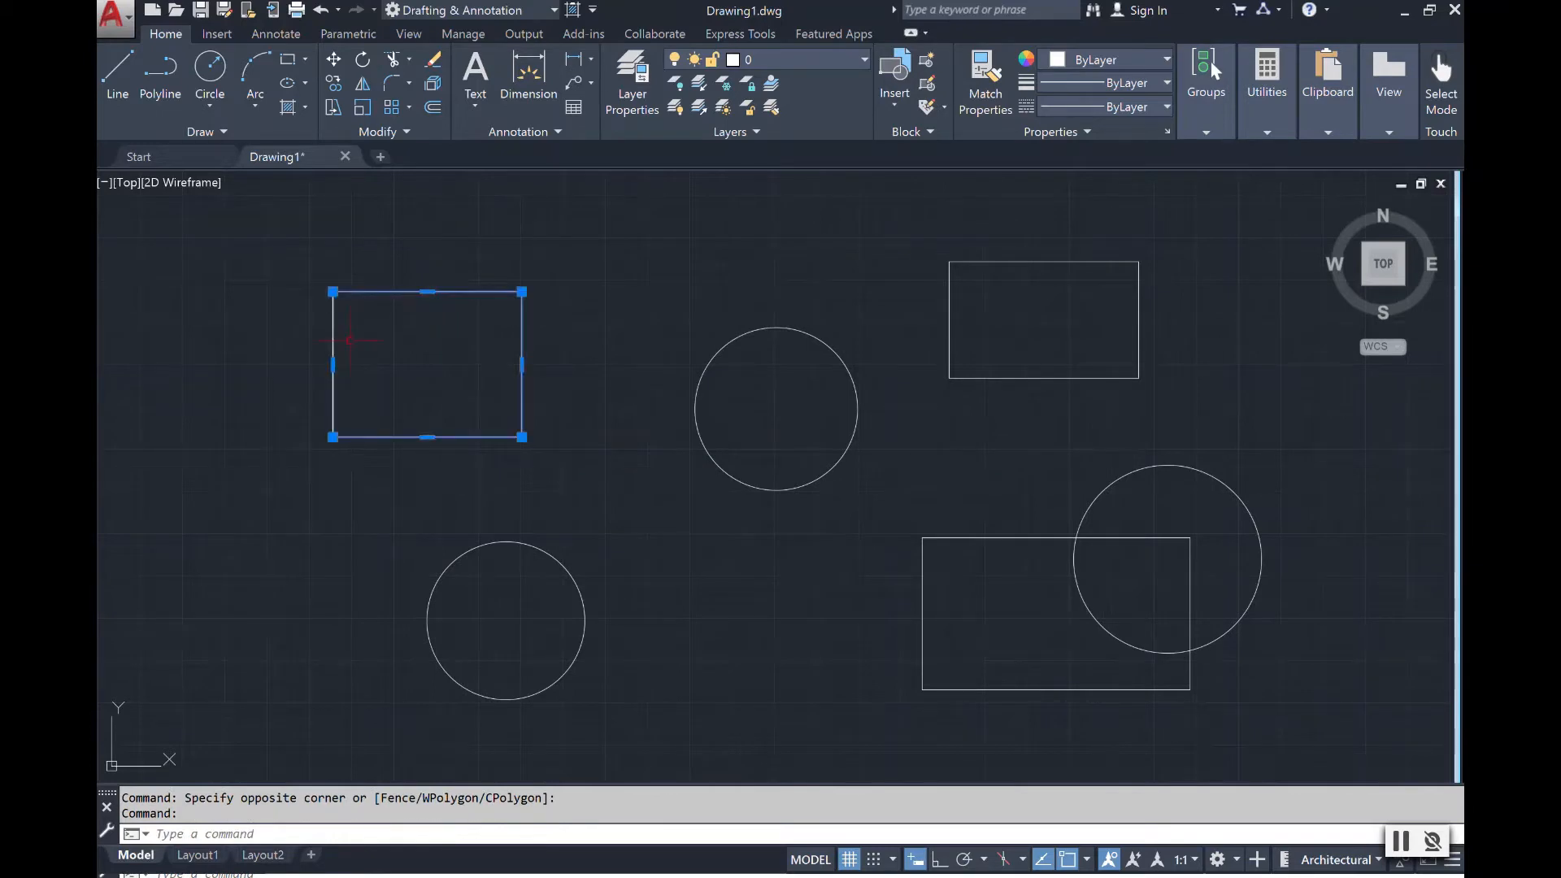
key(Escape)
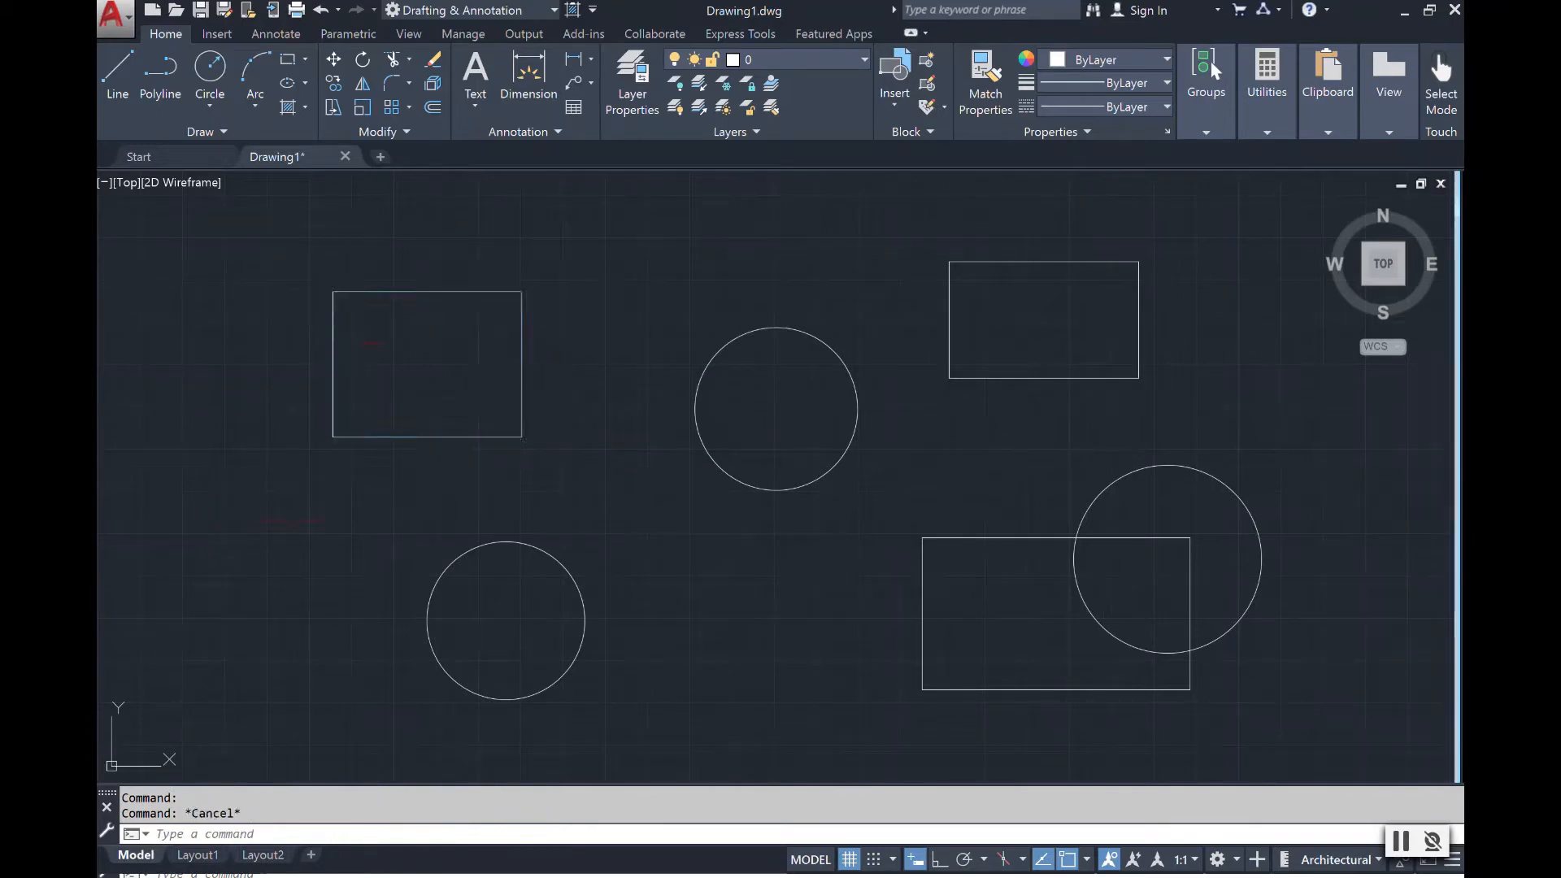
Select the upper-left rectangle with an enclosing window and again with a crossing selection, clearing the selection each time.
click(260, 495)
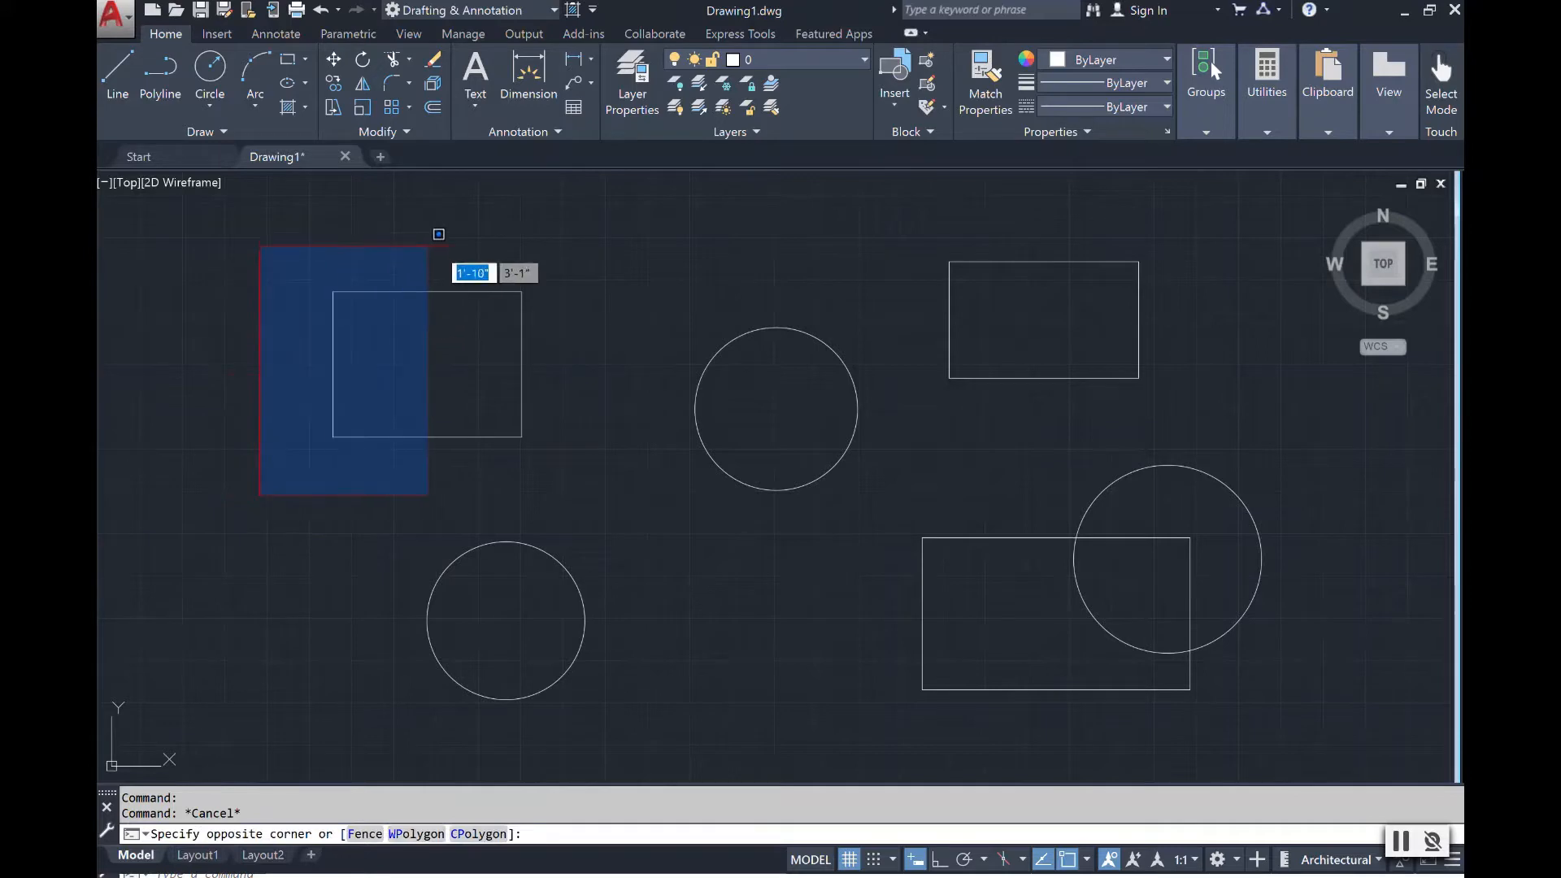
click(595, 237)
key(Escape)
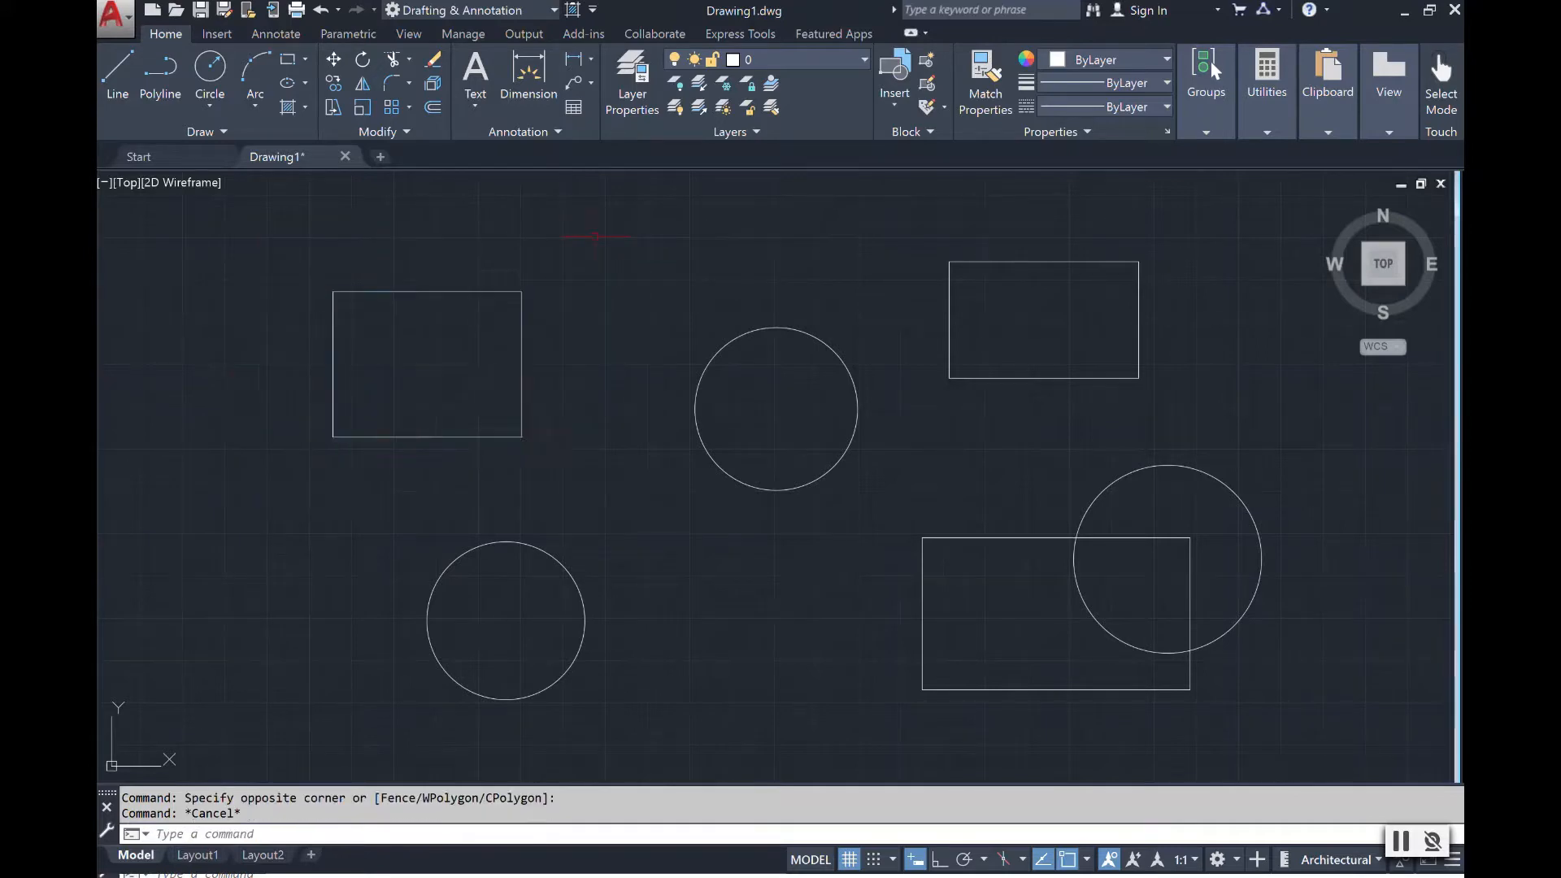
click(586, 490)
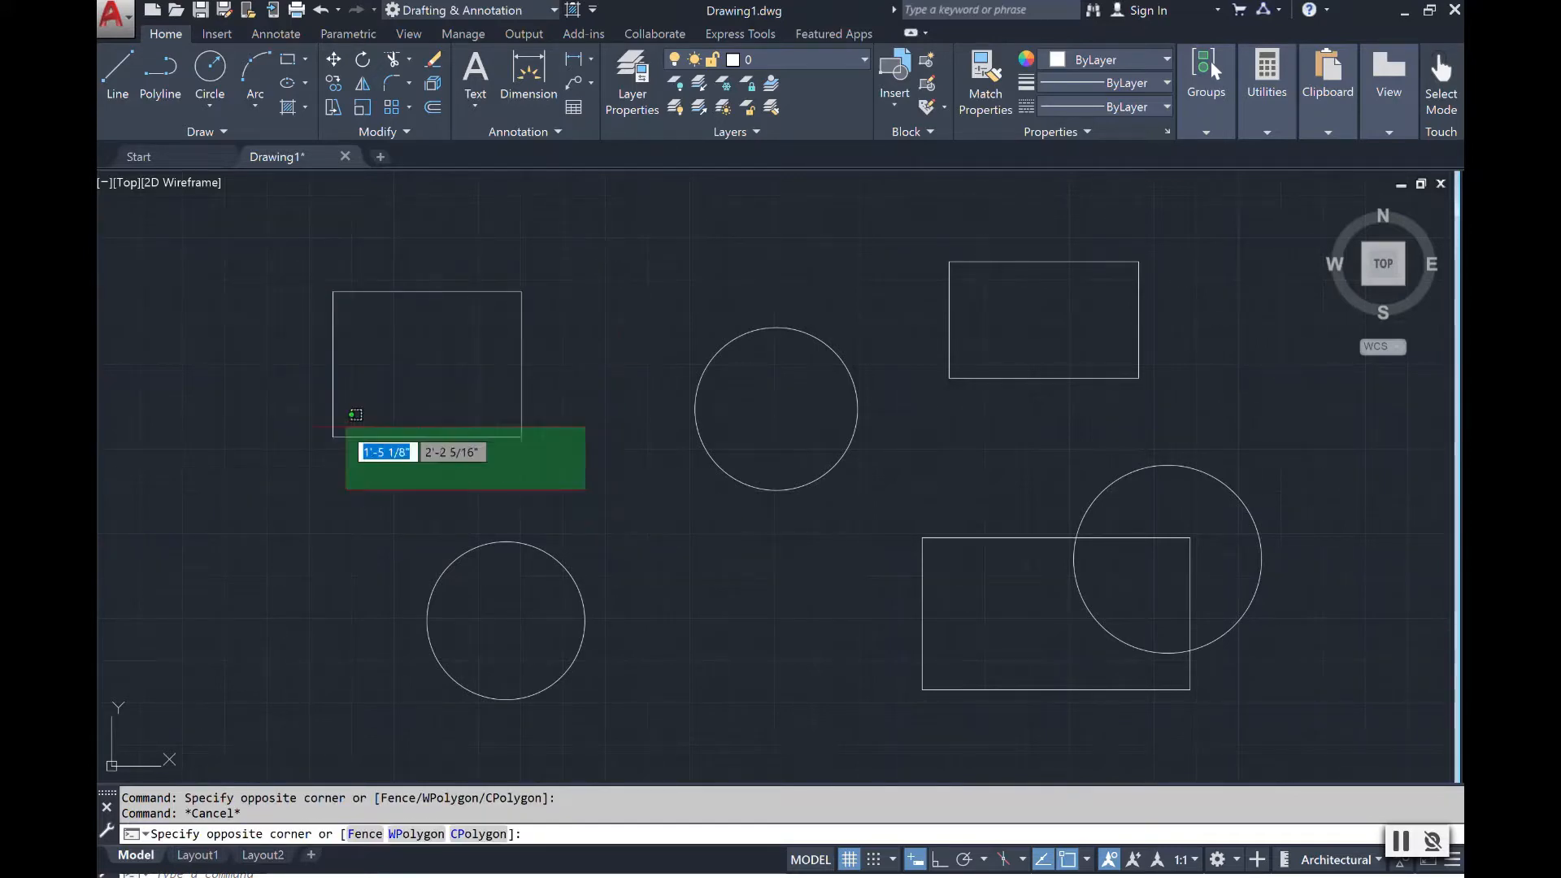
click(263, 256)
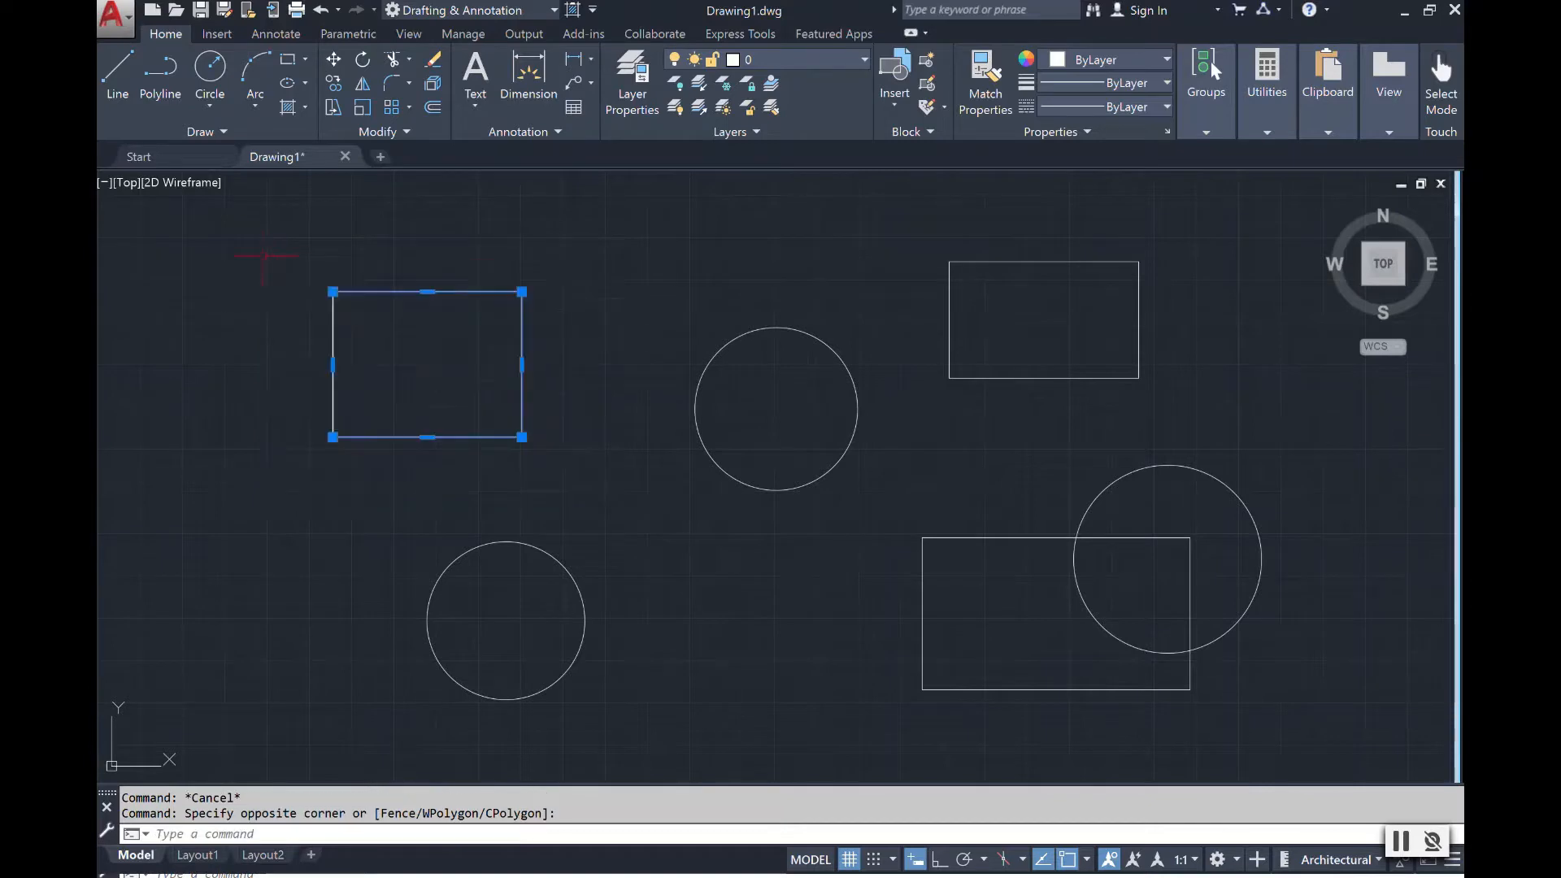
key(Escape)
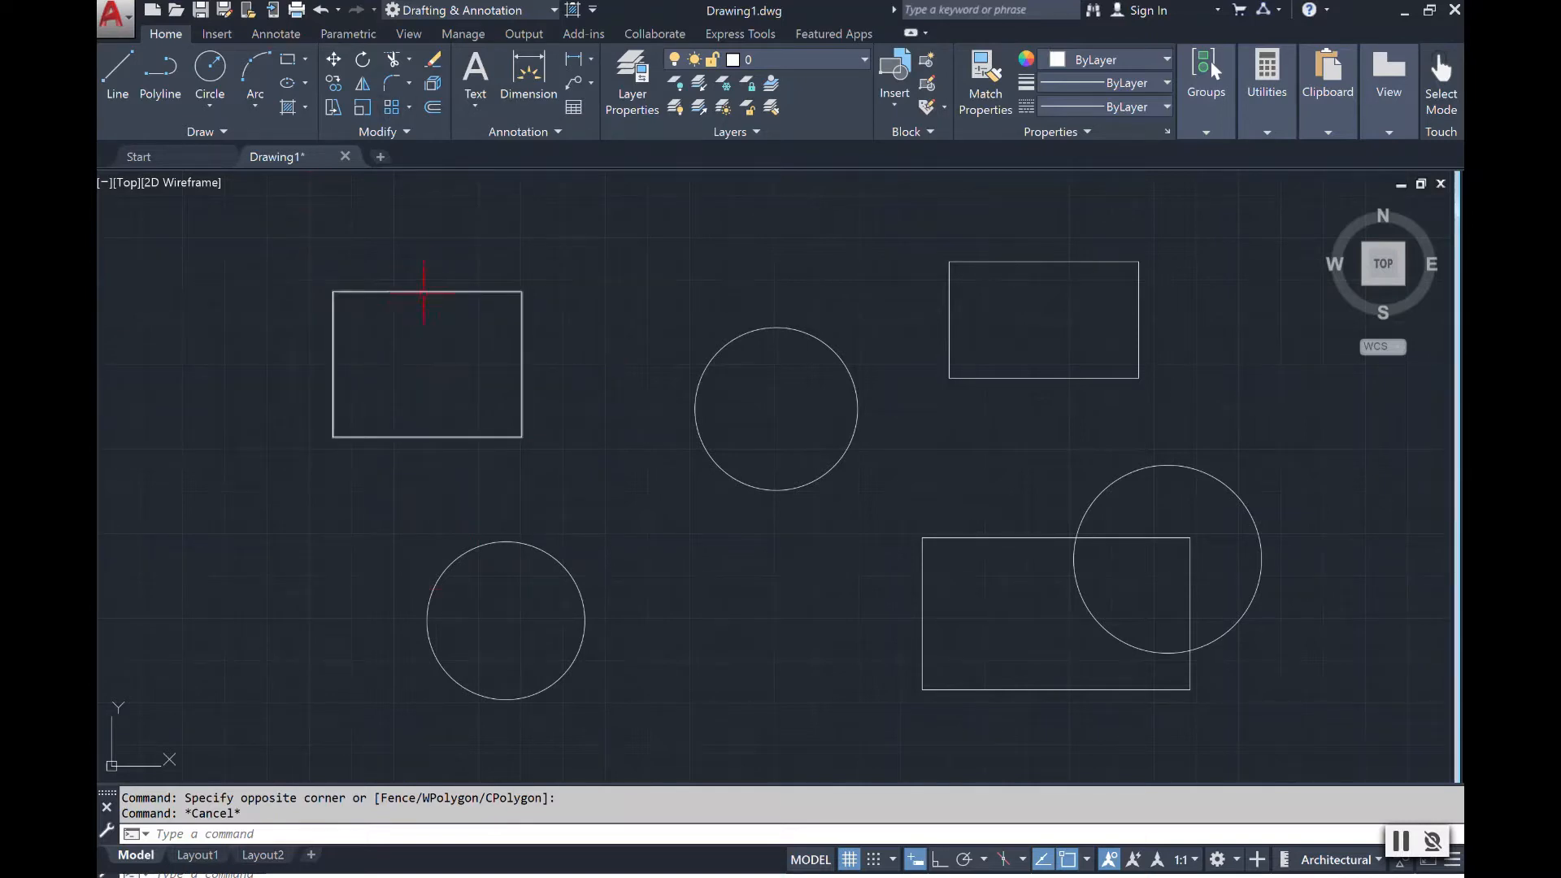
Erase the upper-left rectangle picked by its edge, and the middle circle picked with a crossing selection.
click(423, 292)
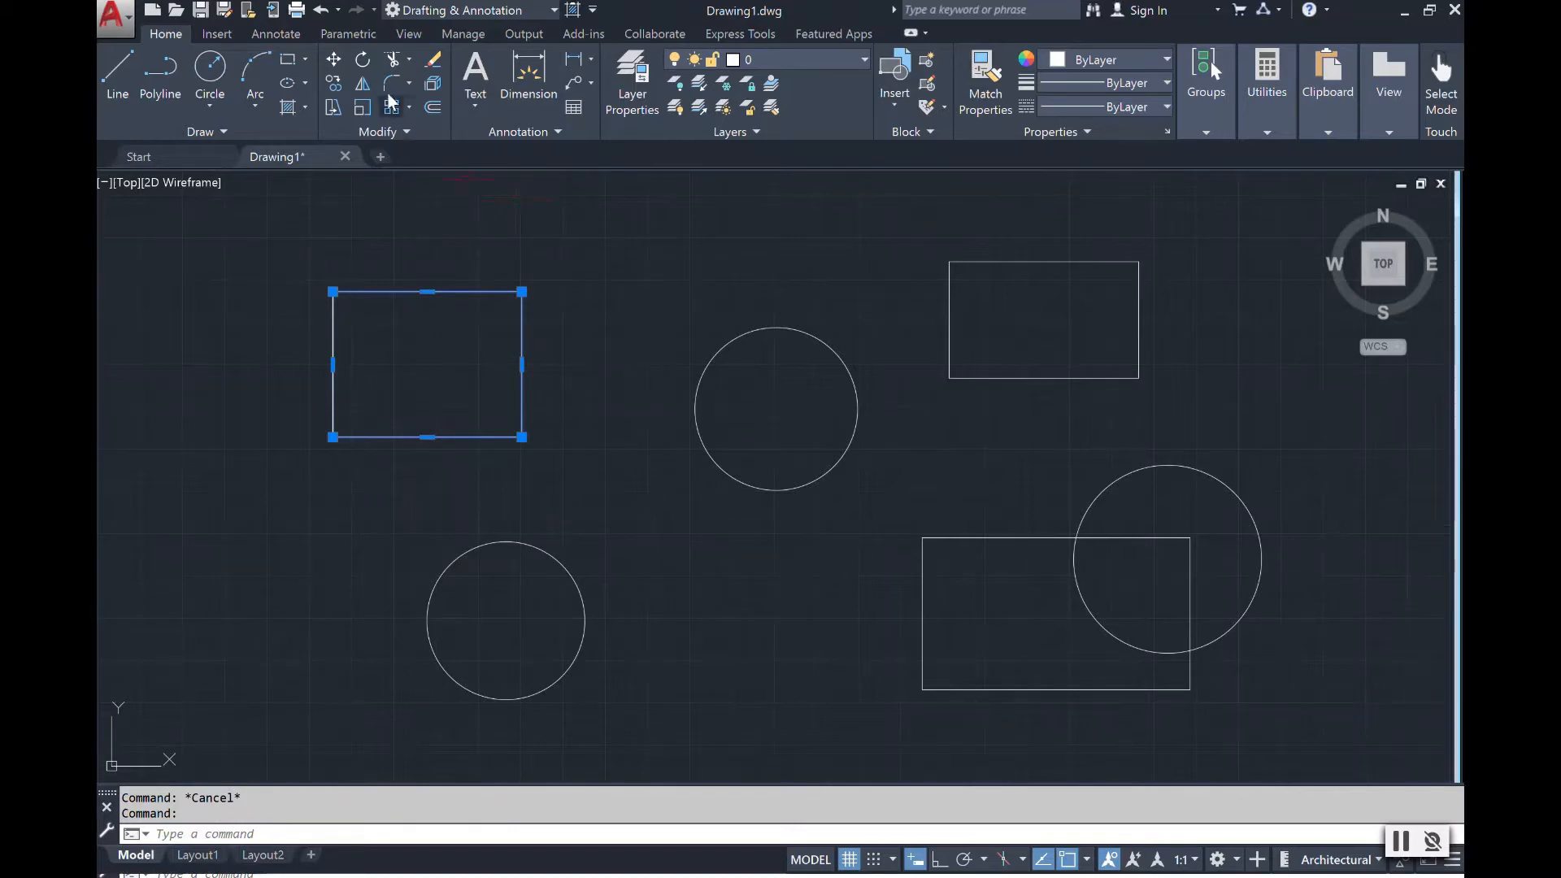
click(436, 63)
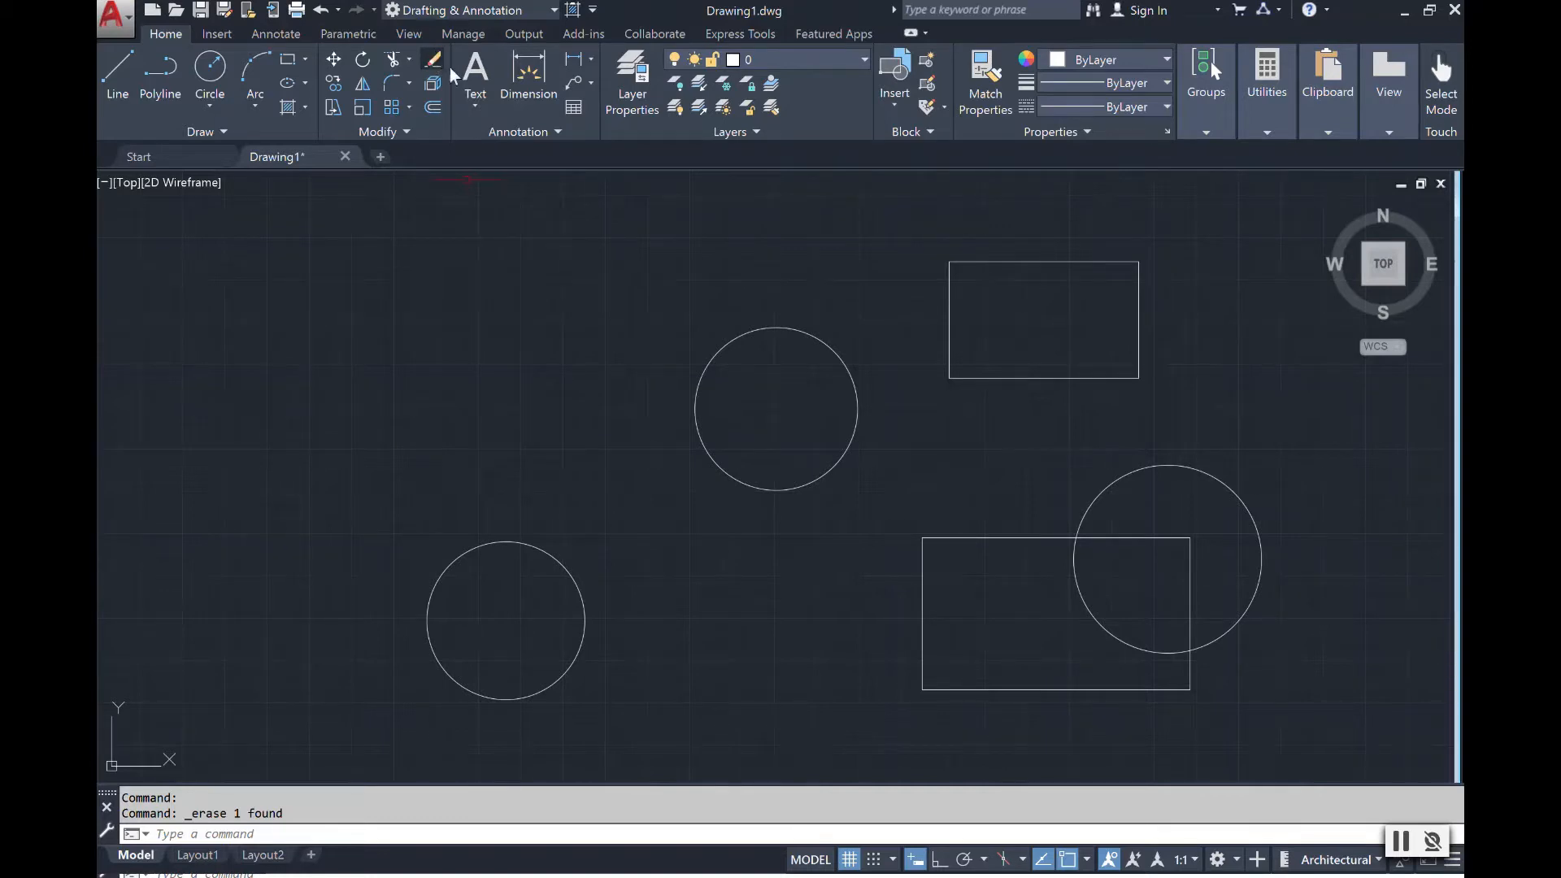
click(634, 470)
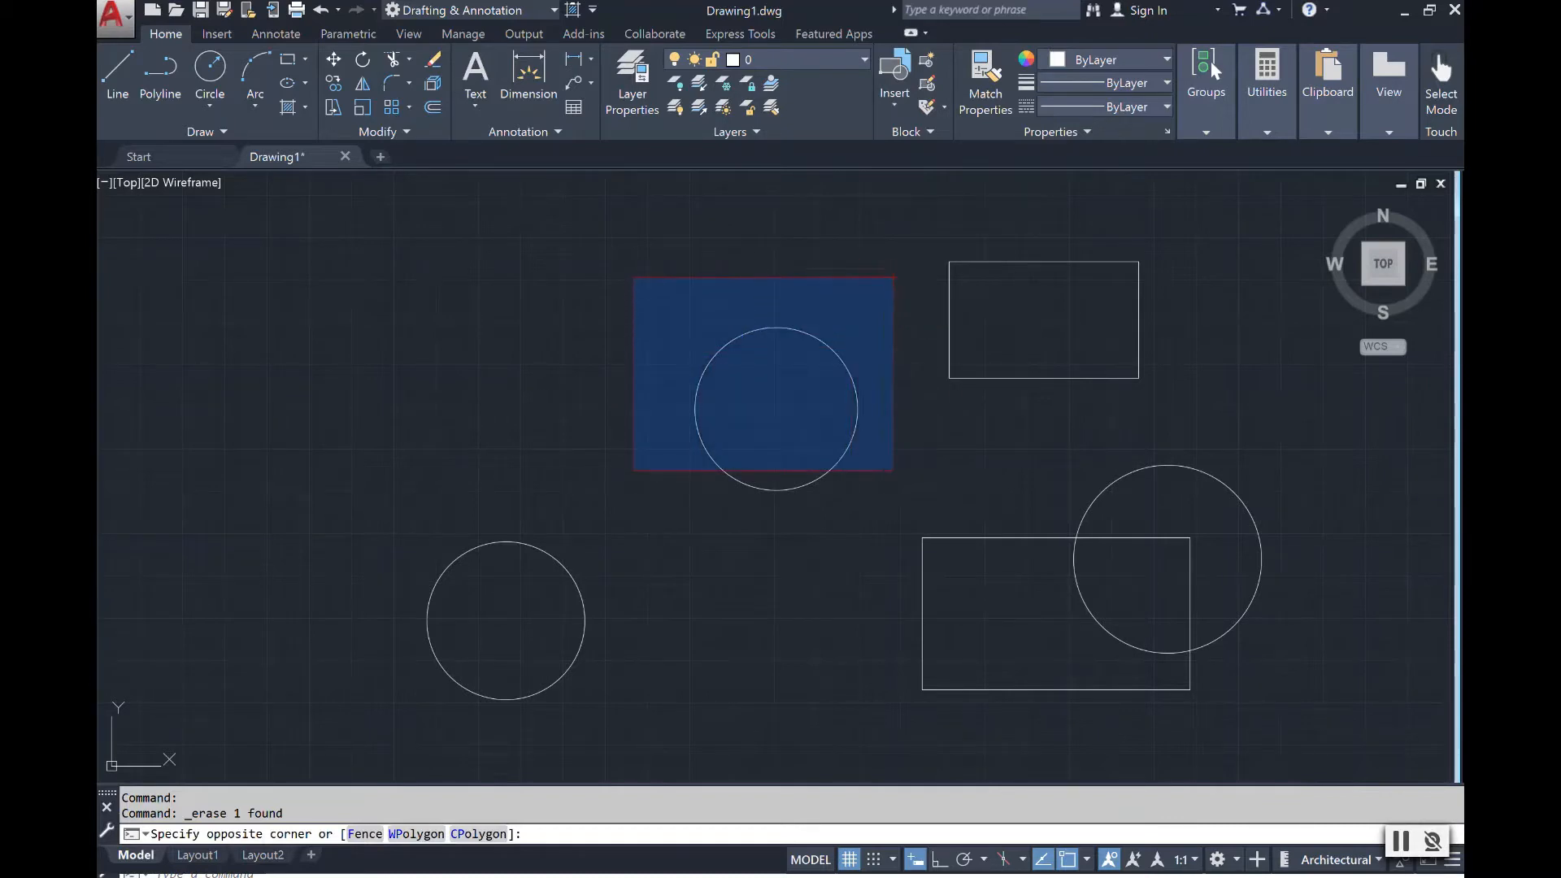
click(892, 285)
click(900, 514)
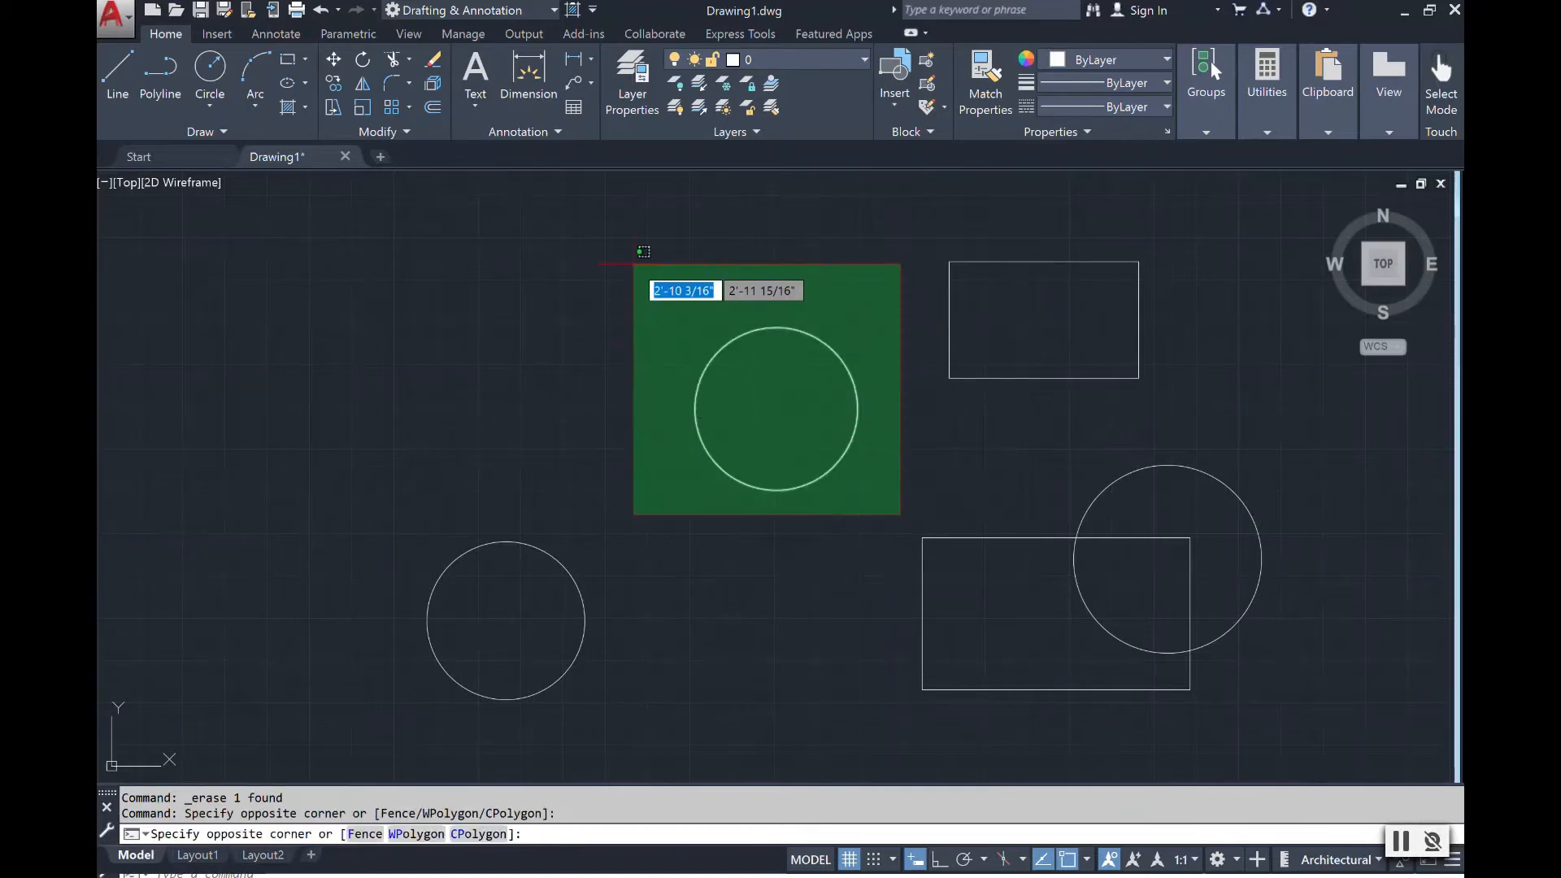
click(632, 263)
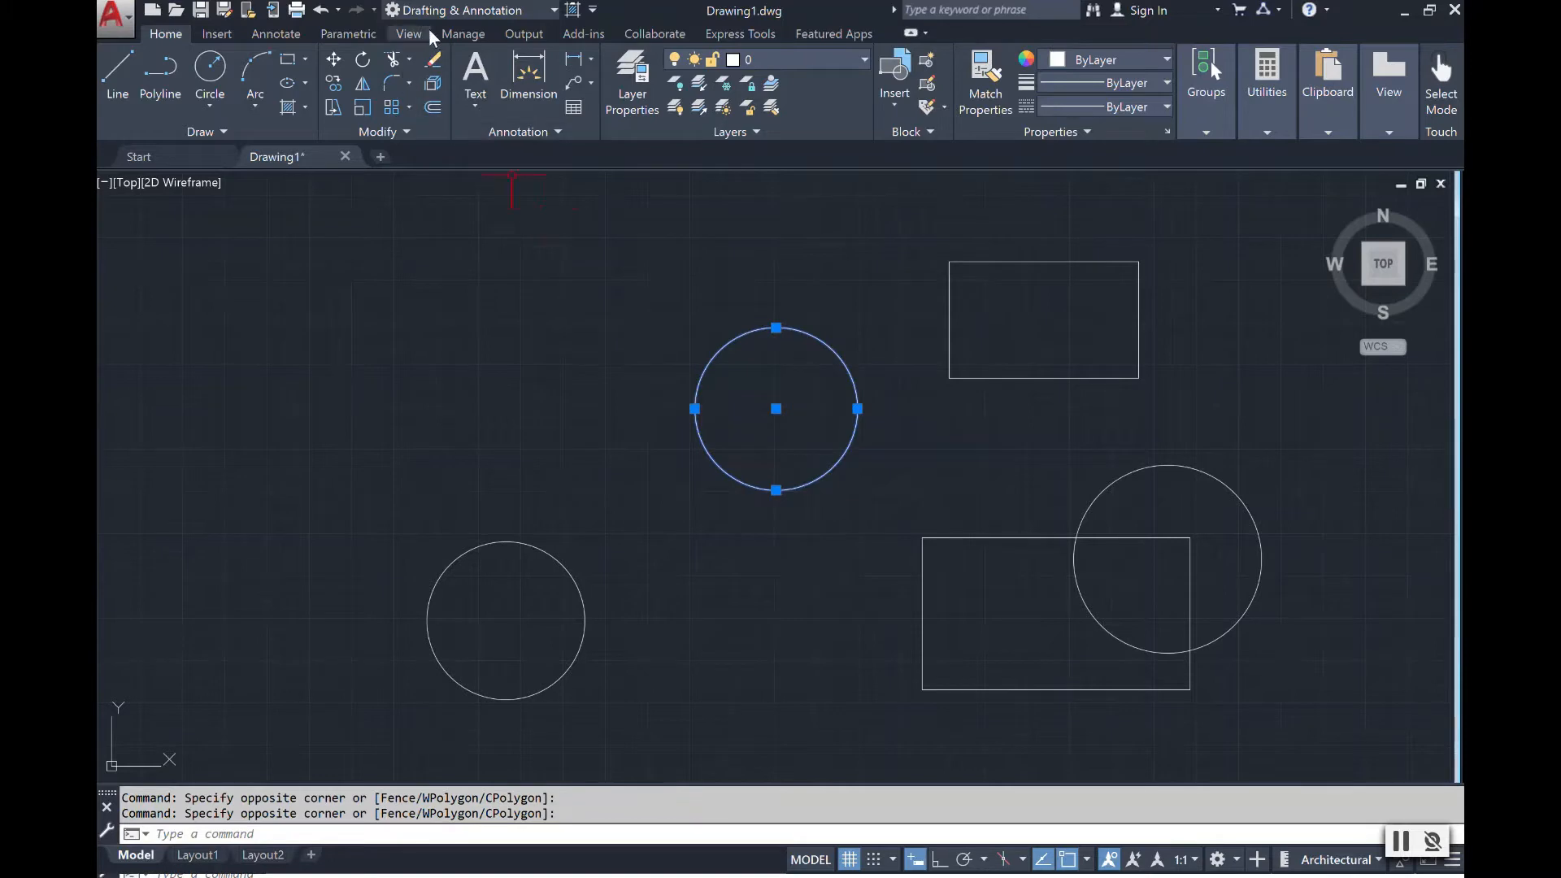
click(435, 61)
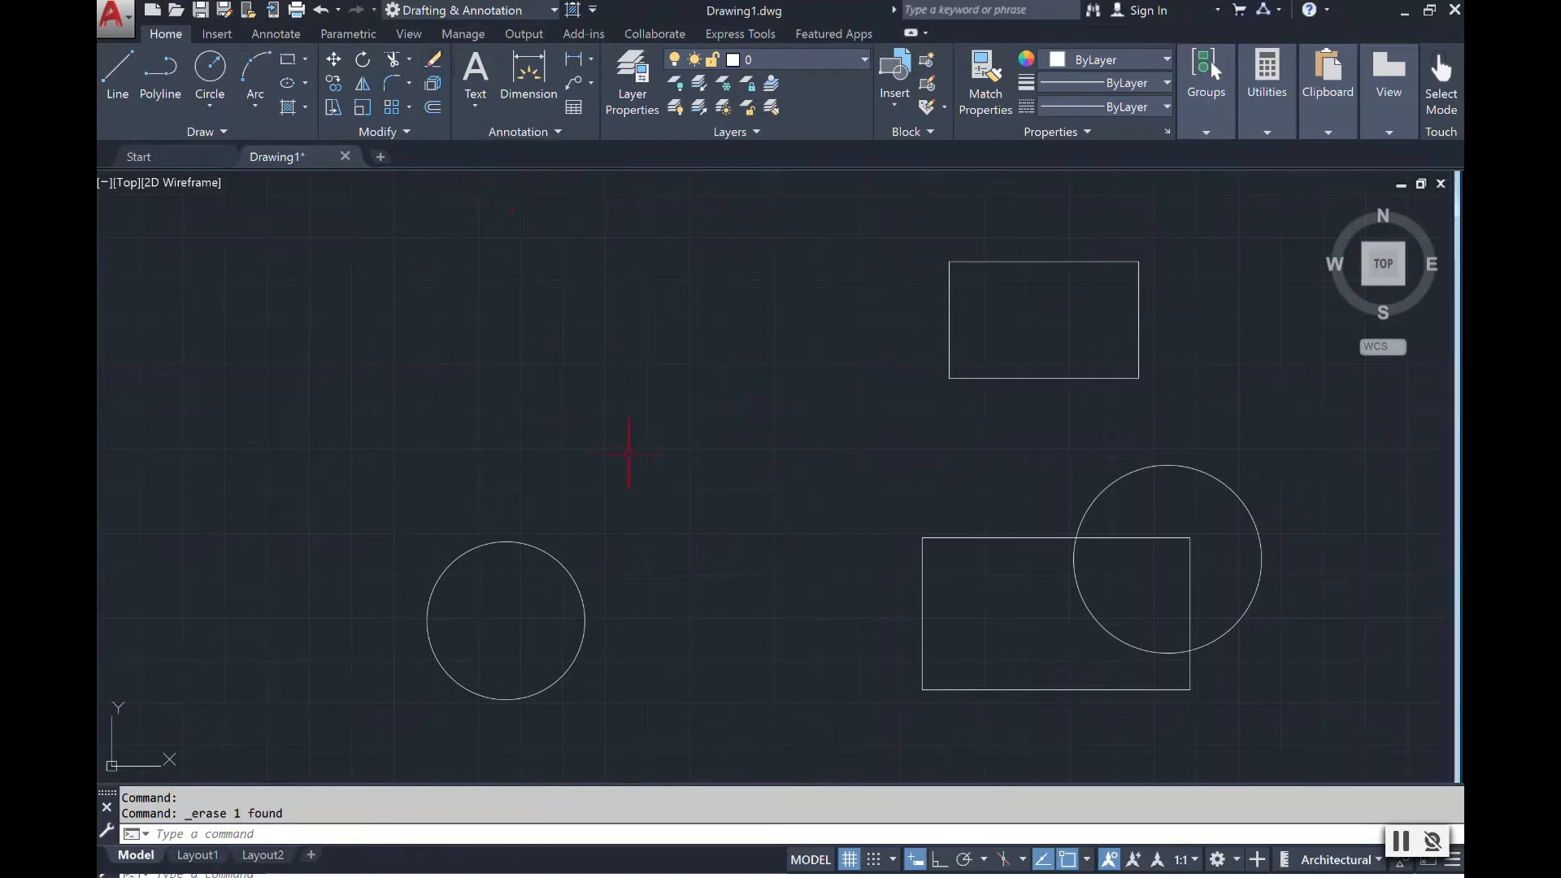
Erase the lower-left circle by starting the Erase command before selecting it.
click(436, 65)
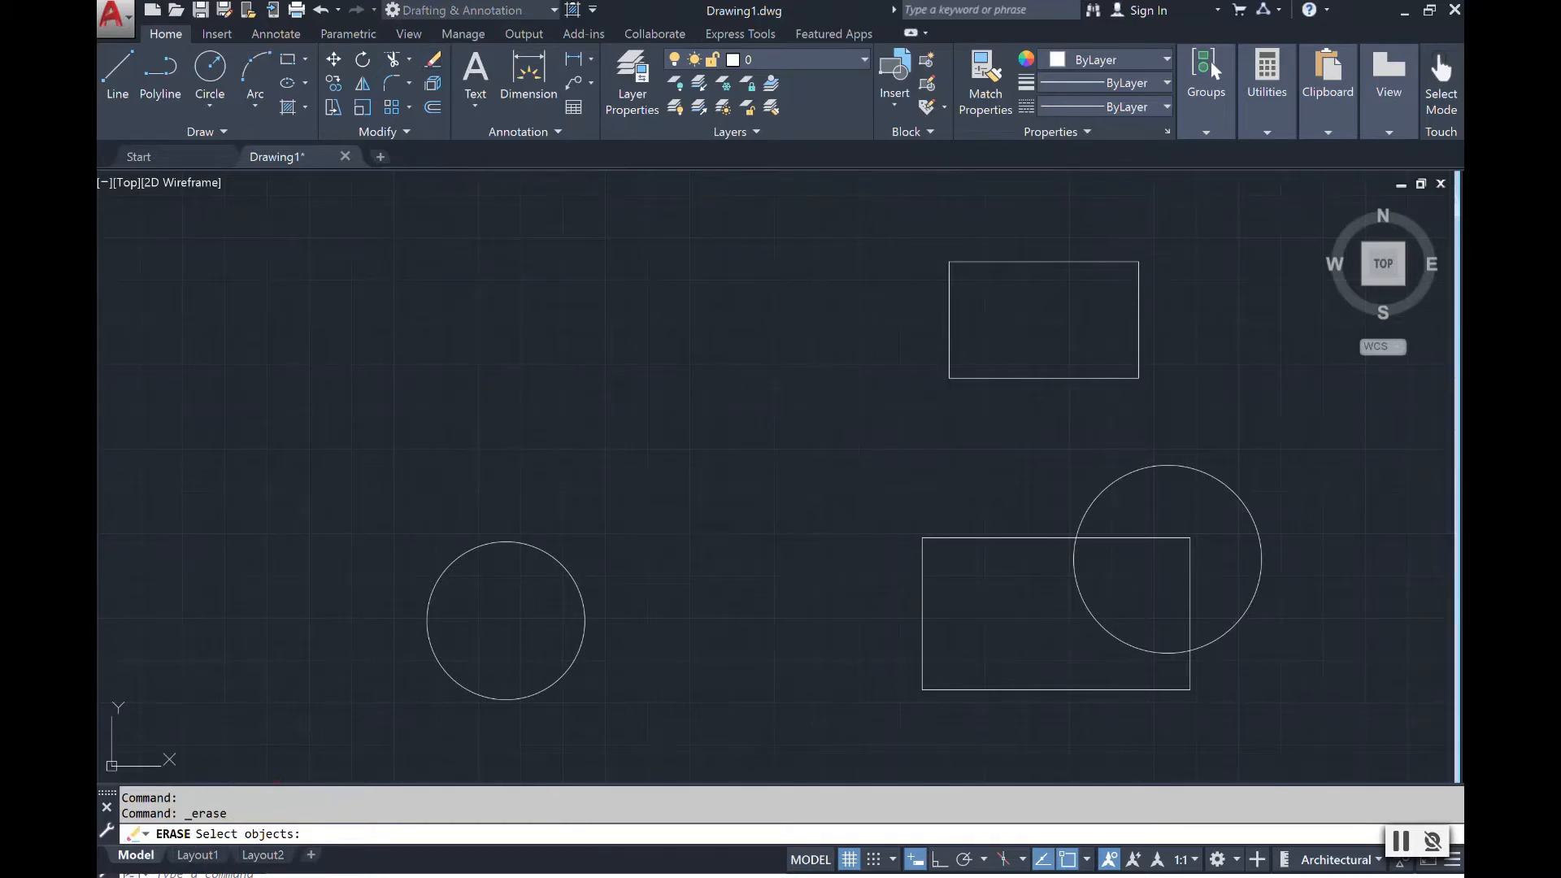
click(514, 542)
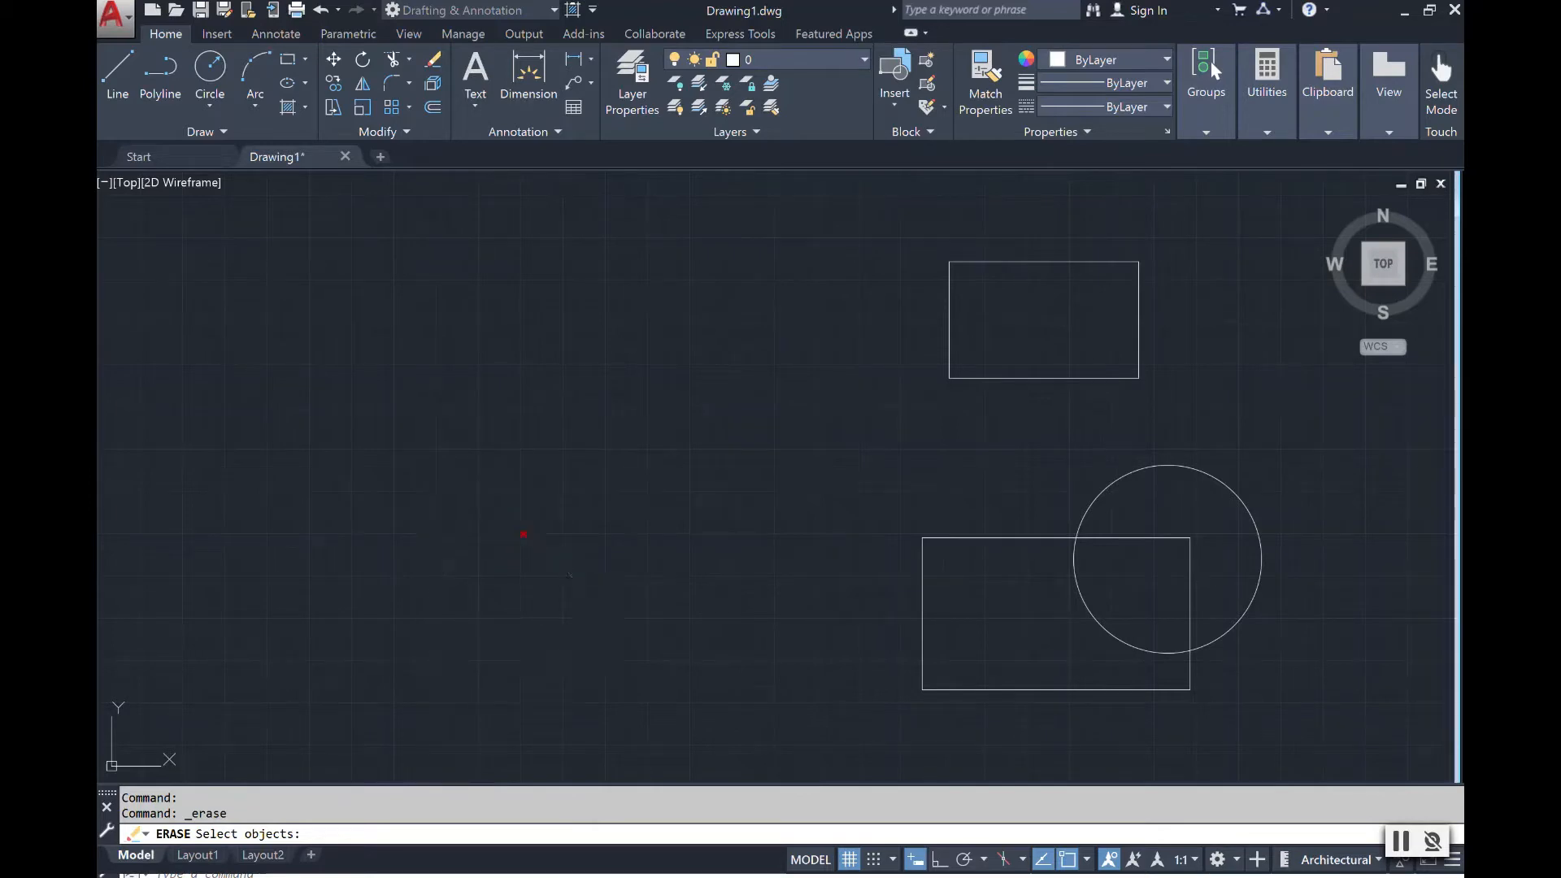
click(524, 534)
key(Return)
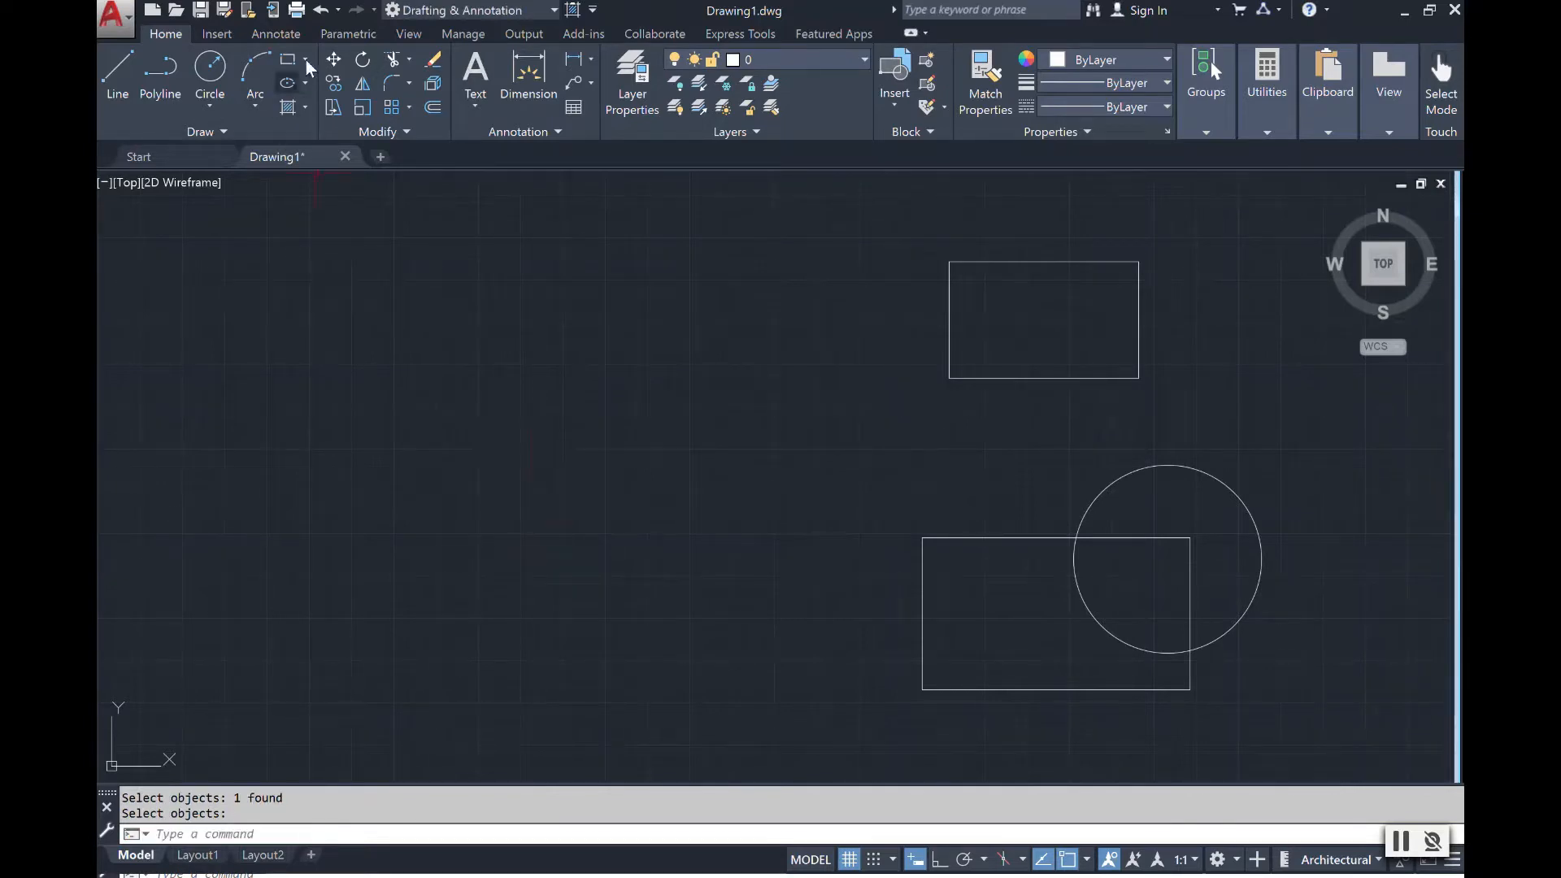
Undo the last three erasures of the lower-left circle, the middle circle and the upper-left rectangle.
click(322, 11)
click(322, 11)
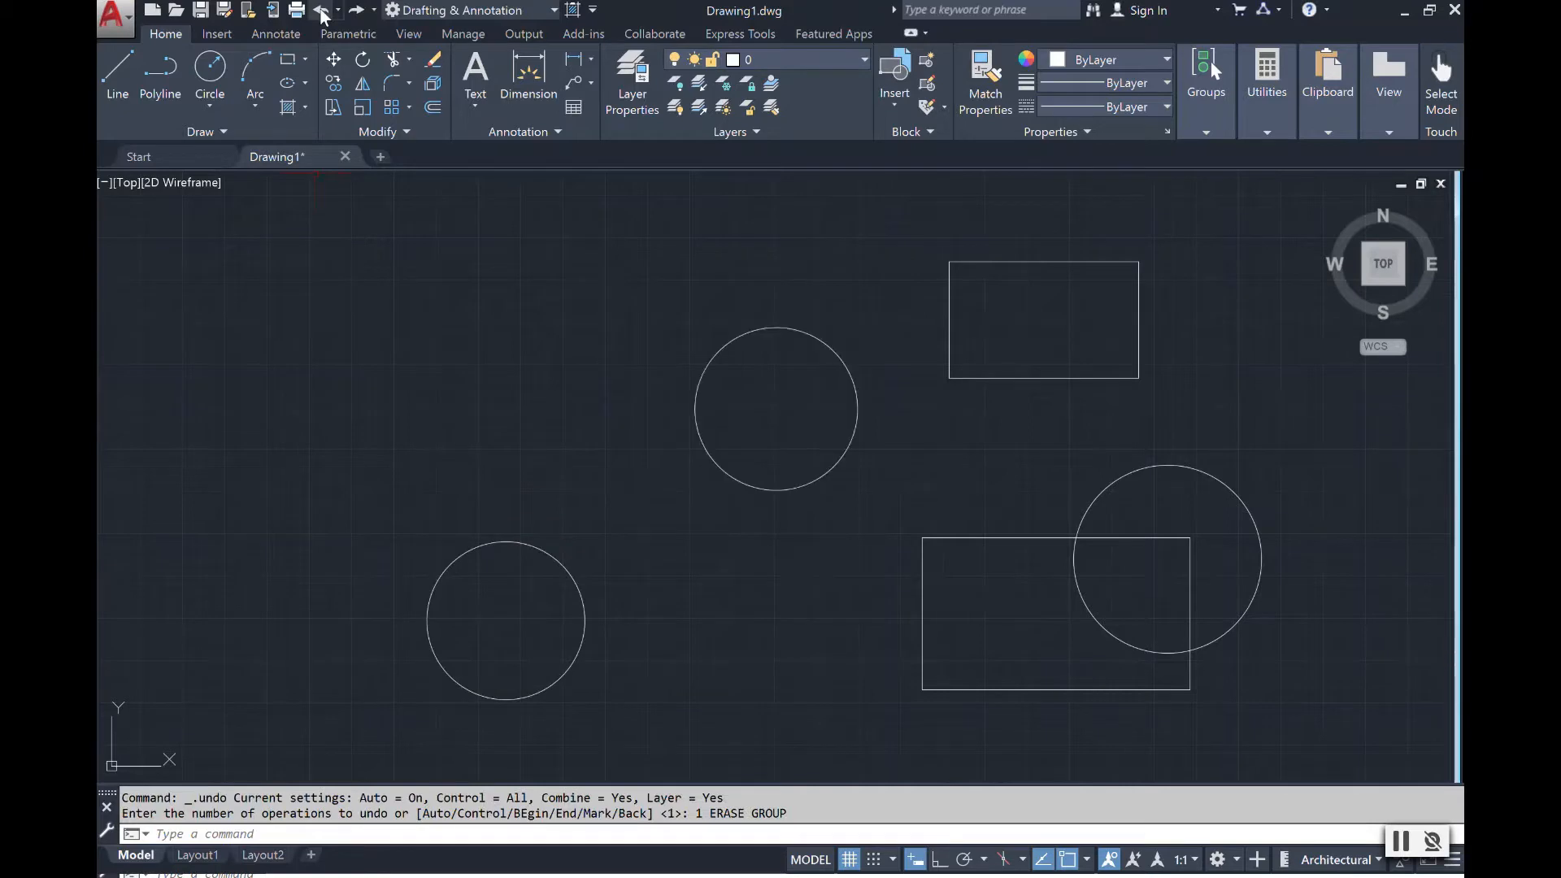
click(322, 11)
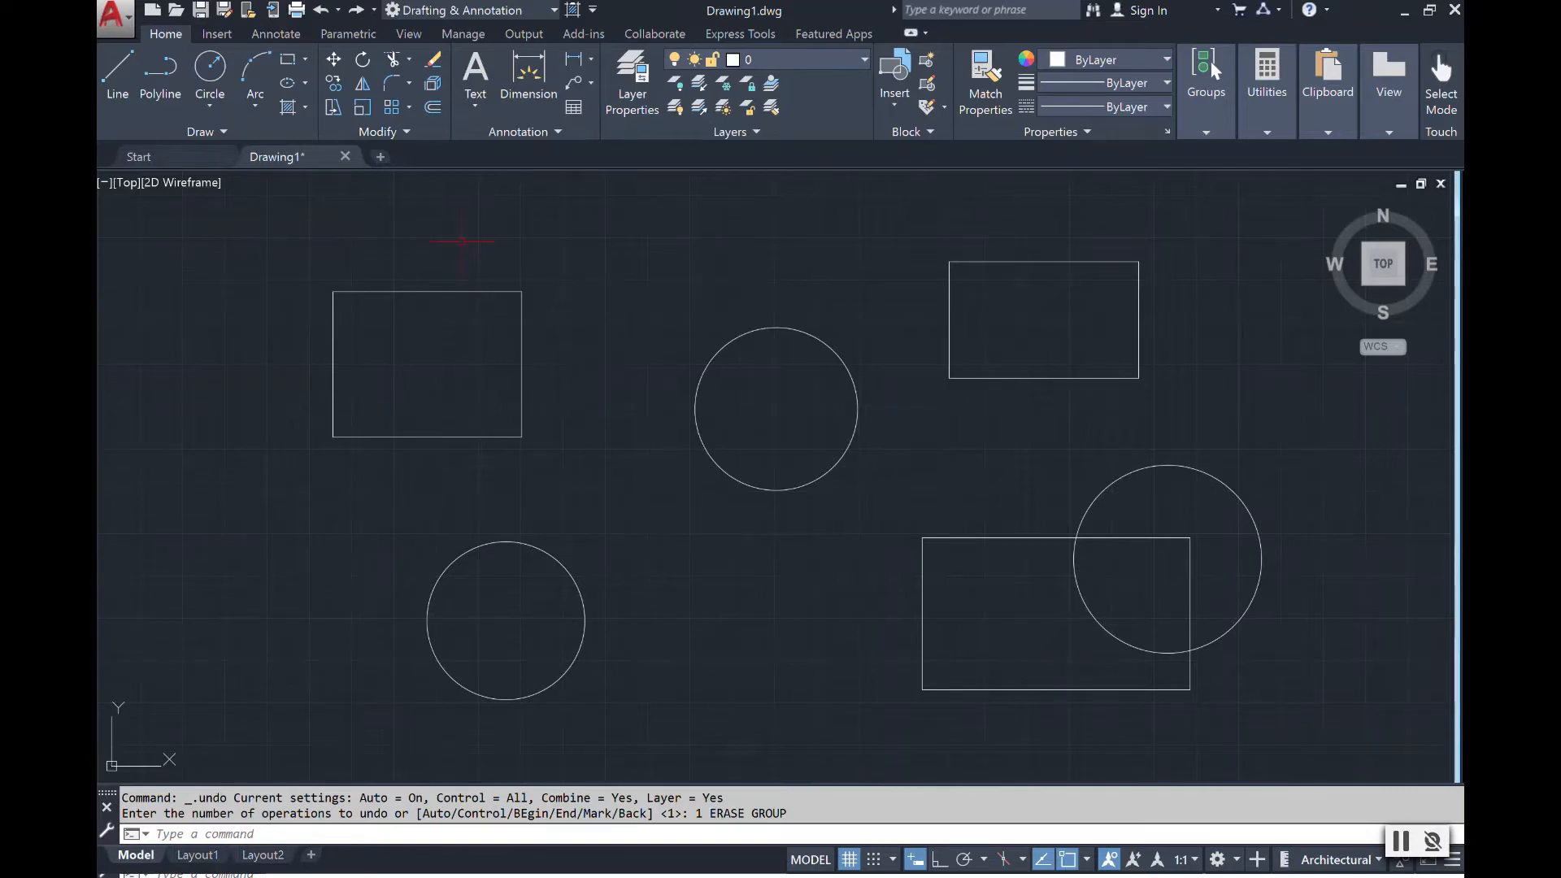
Erase the upper-left rectangle and move the large lower-right rectangle into the vacated upper-left area.
click(470, 291)
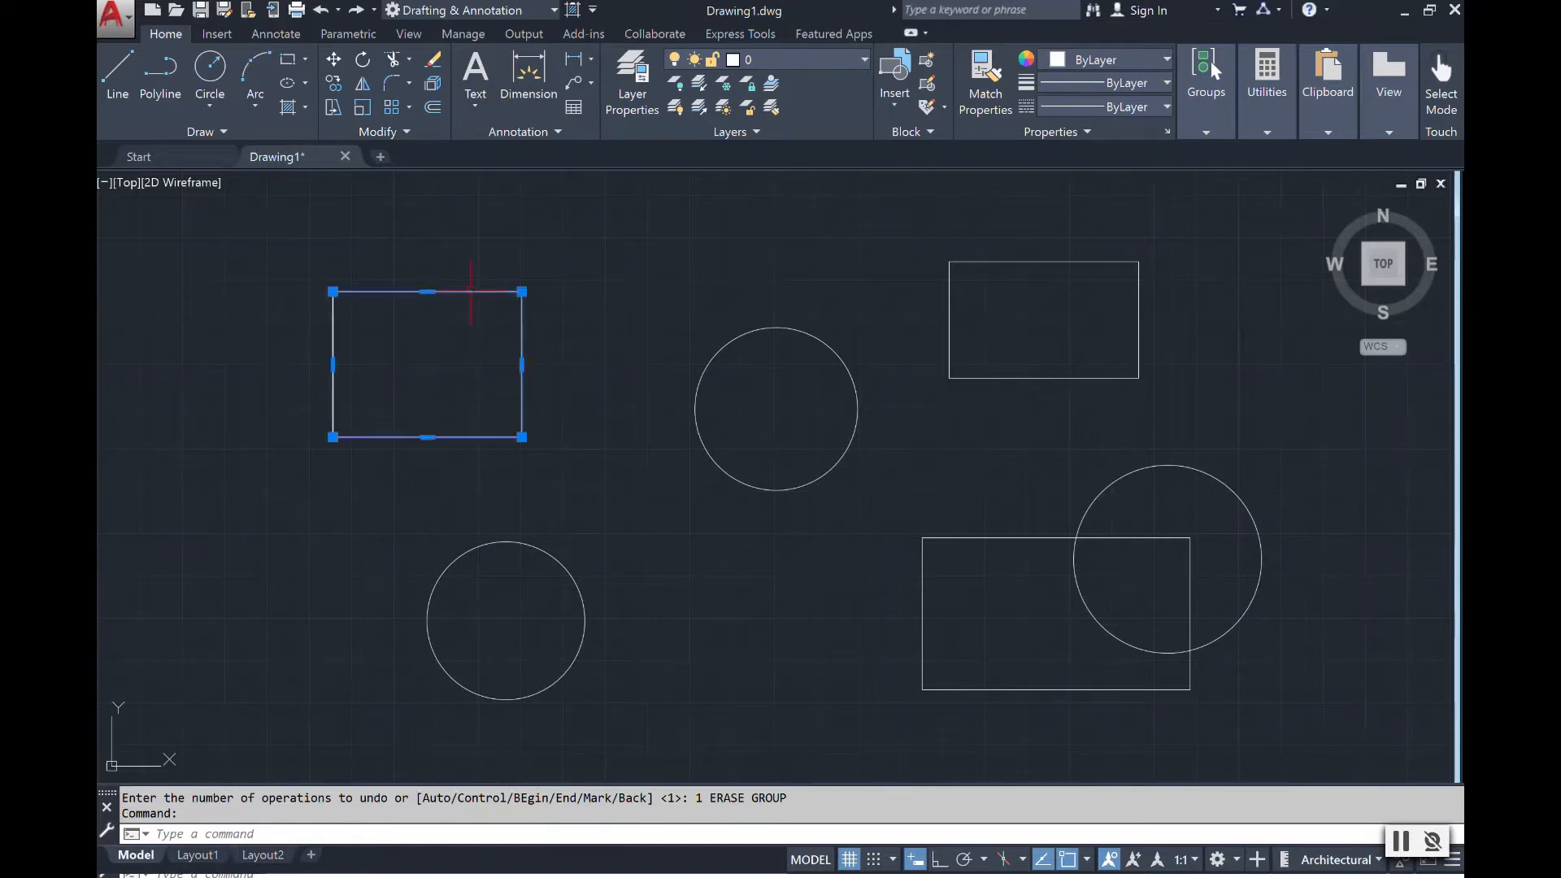
key(Delete)
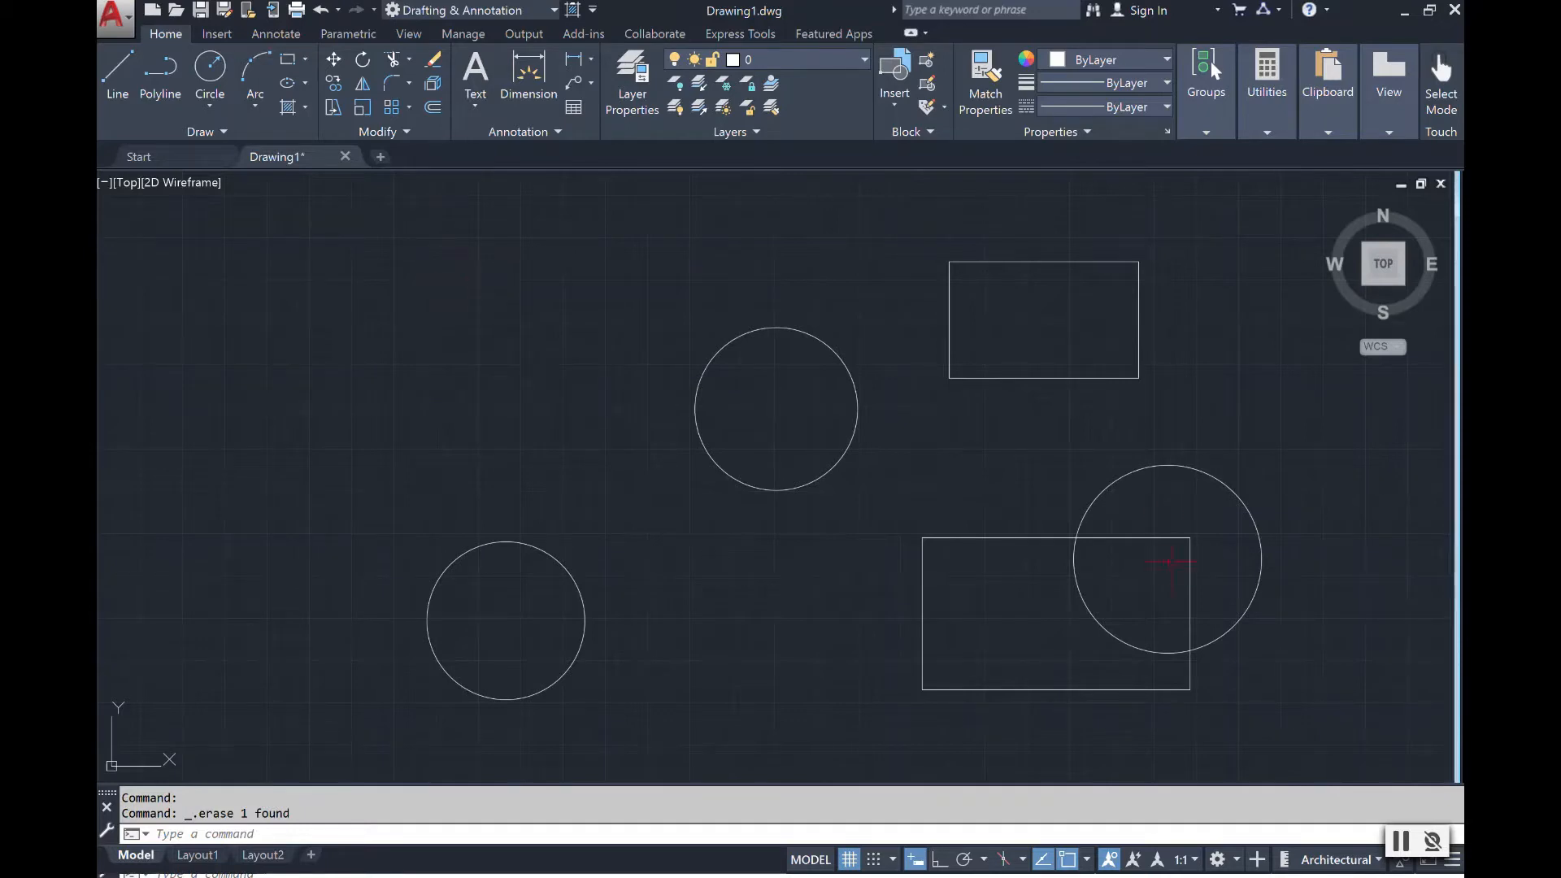
click(988, 537)
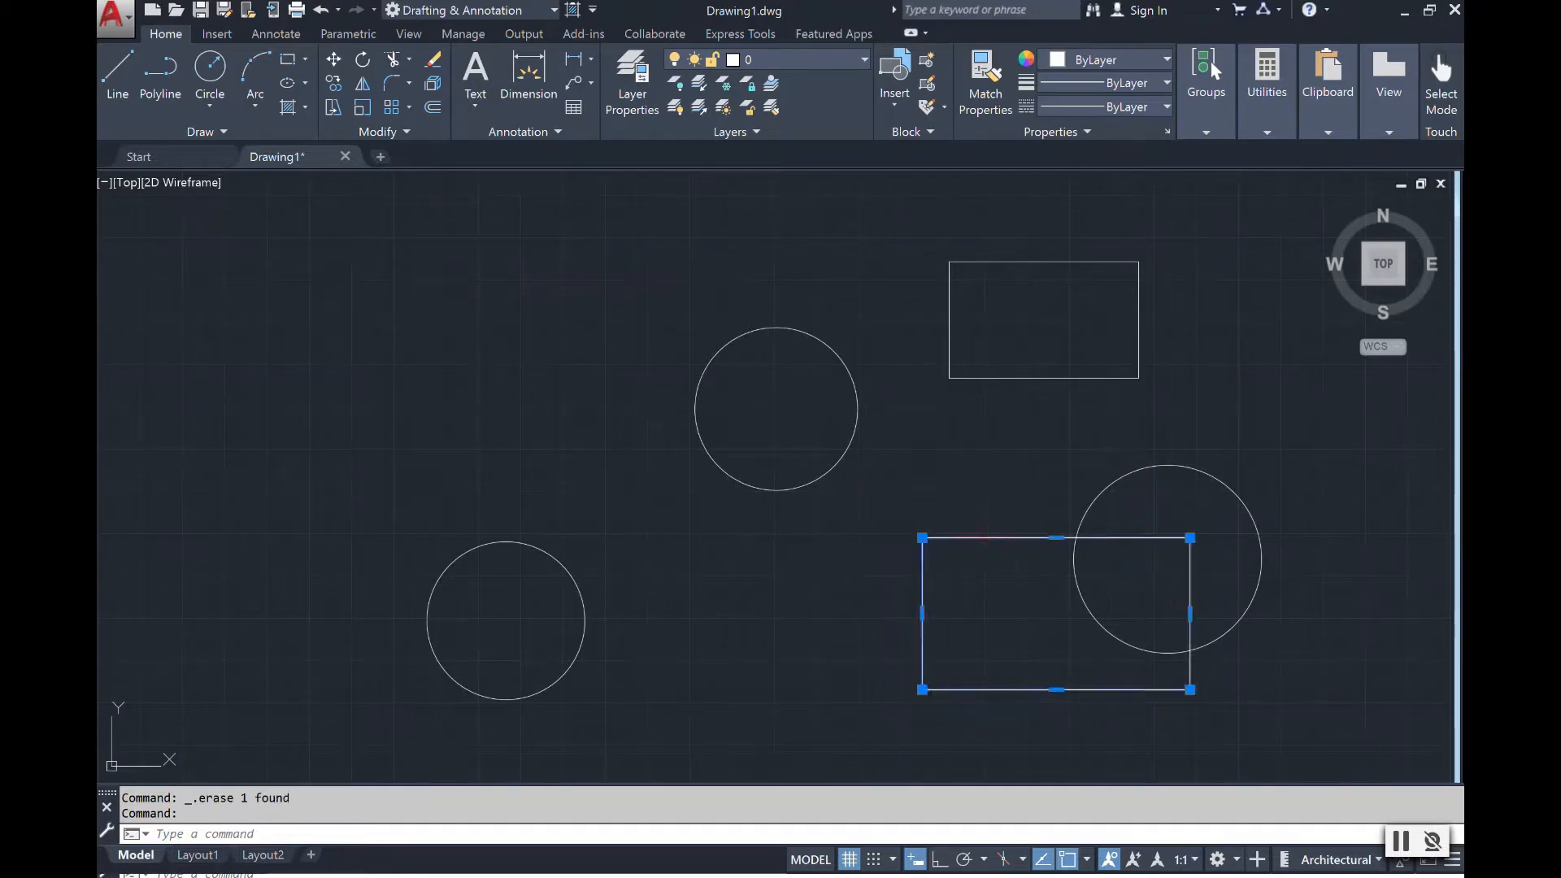
click(335, 65)
click(977, 607)
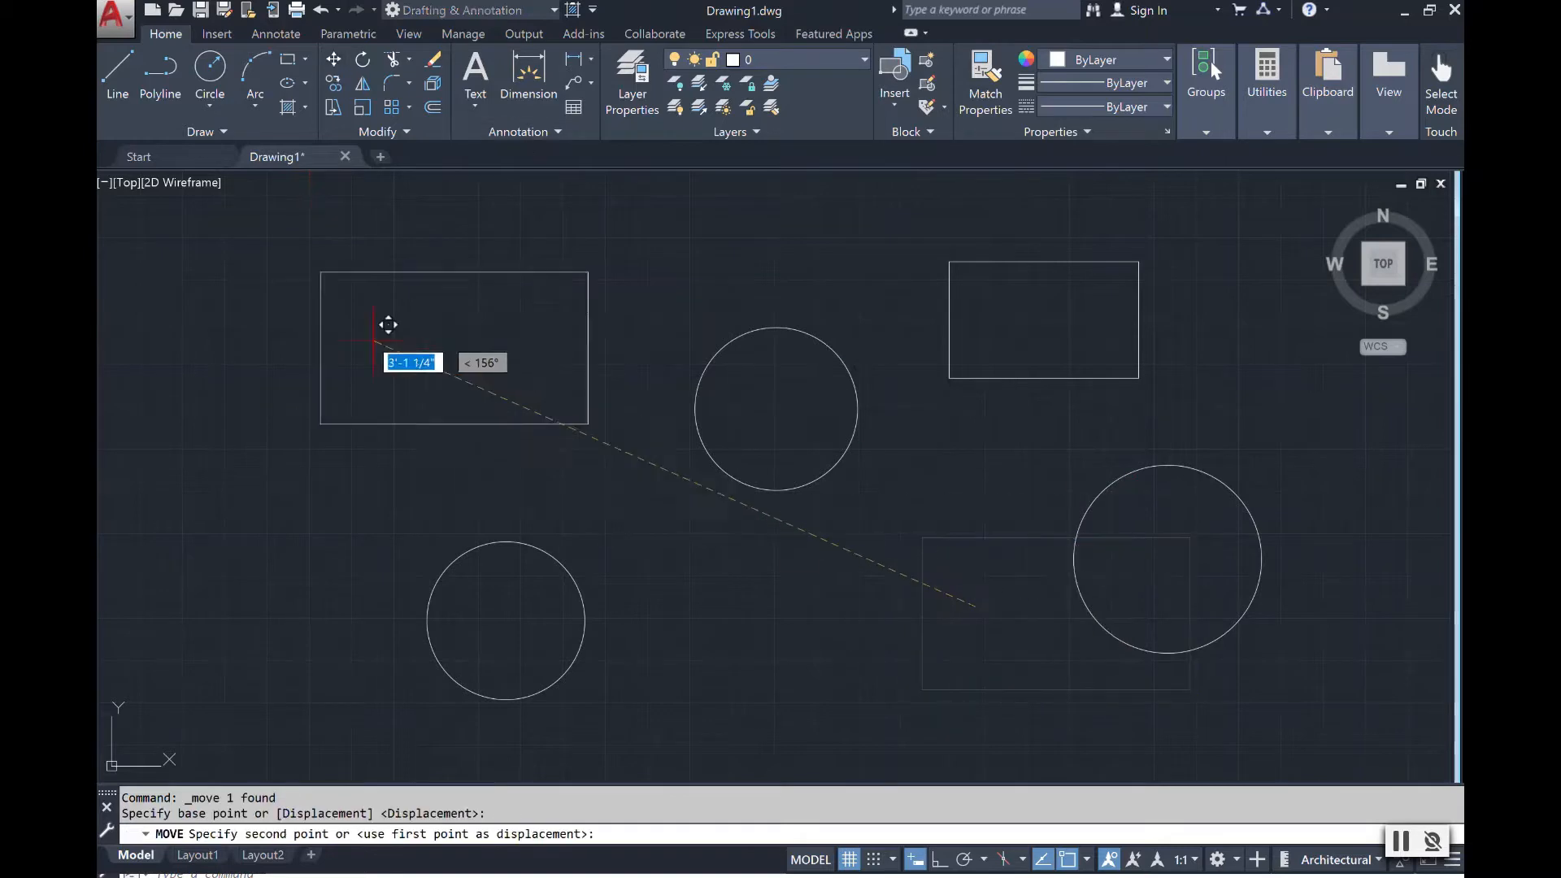
key(Escape)
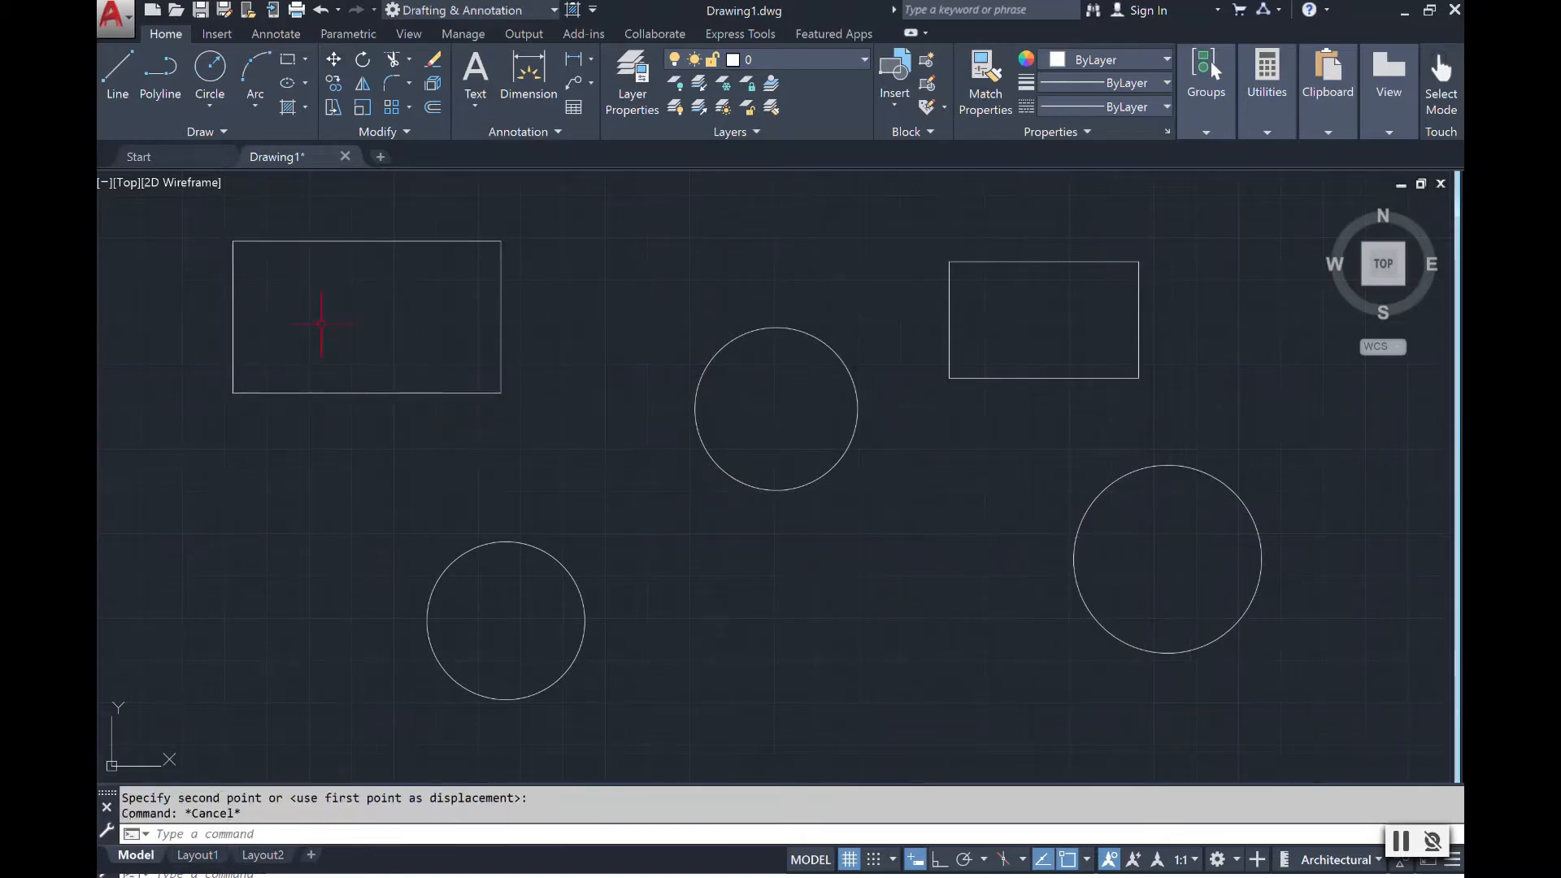
Select the middle circle with a crossing selection and erase it.
click(902, 556)
click(680, 286)
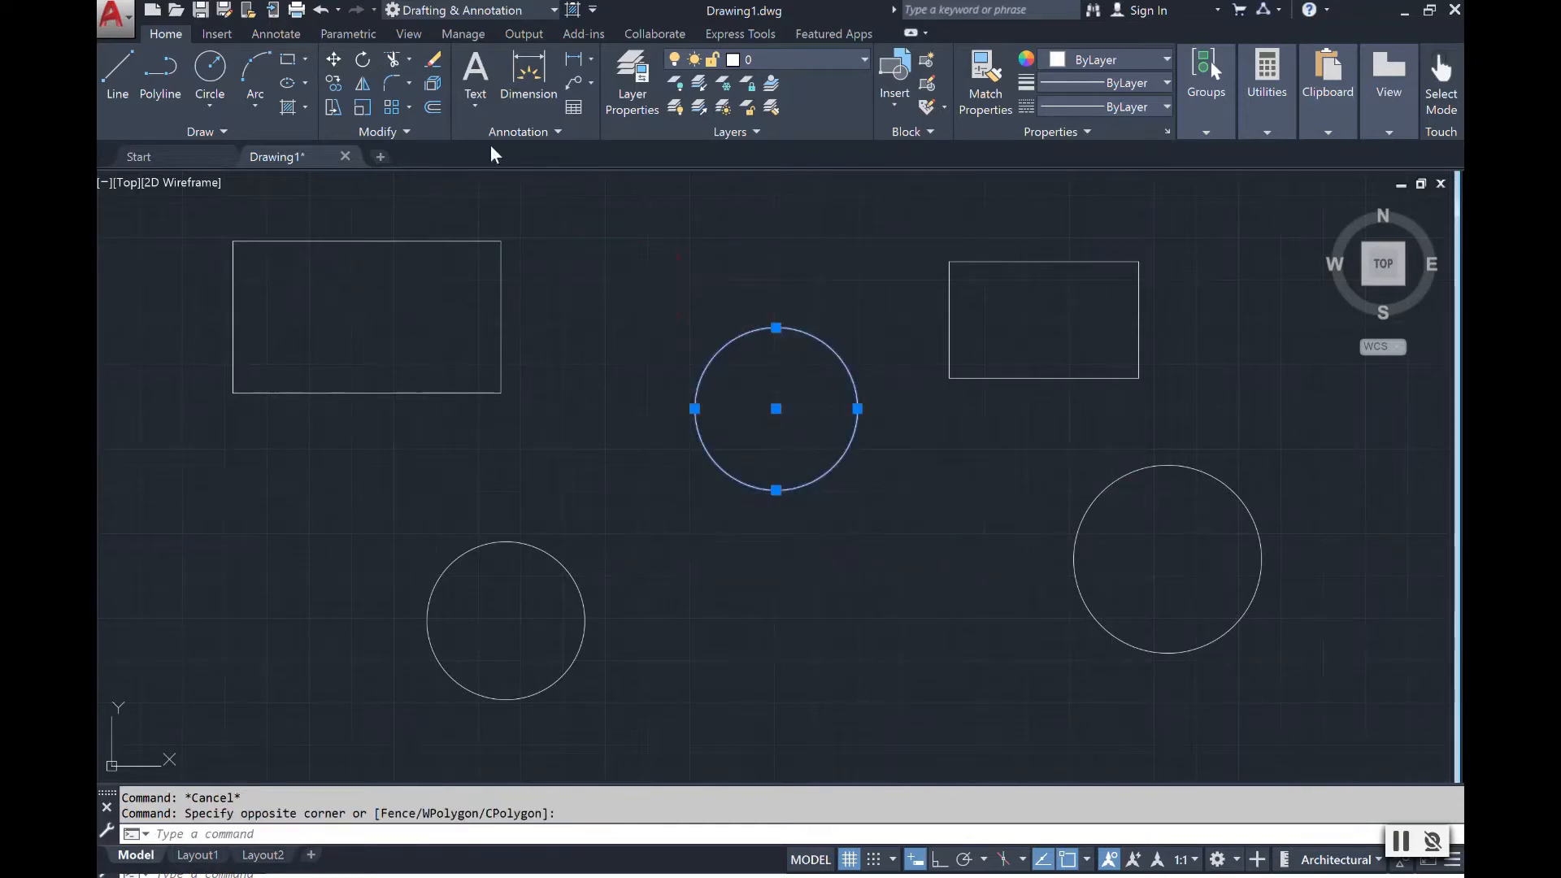
click(432, 59)
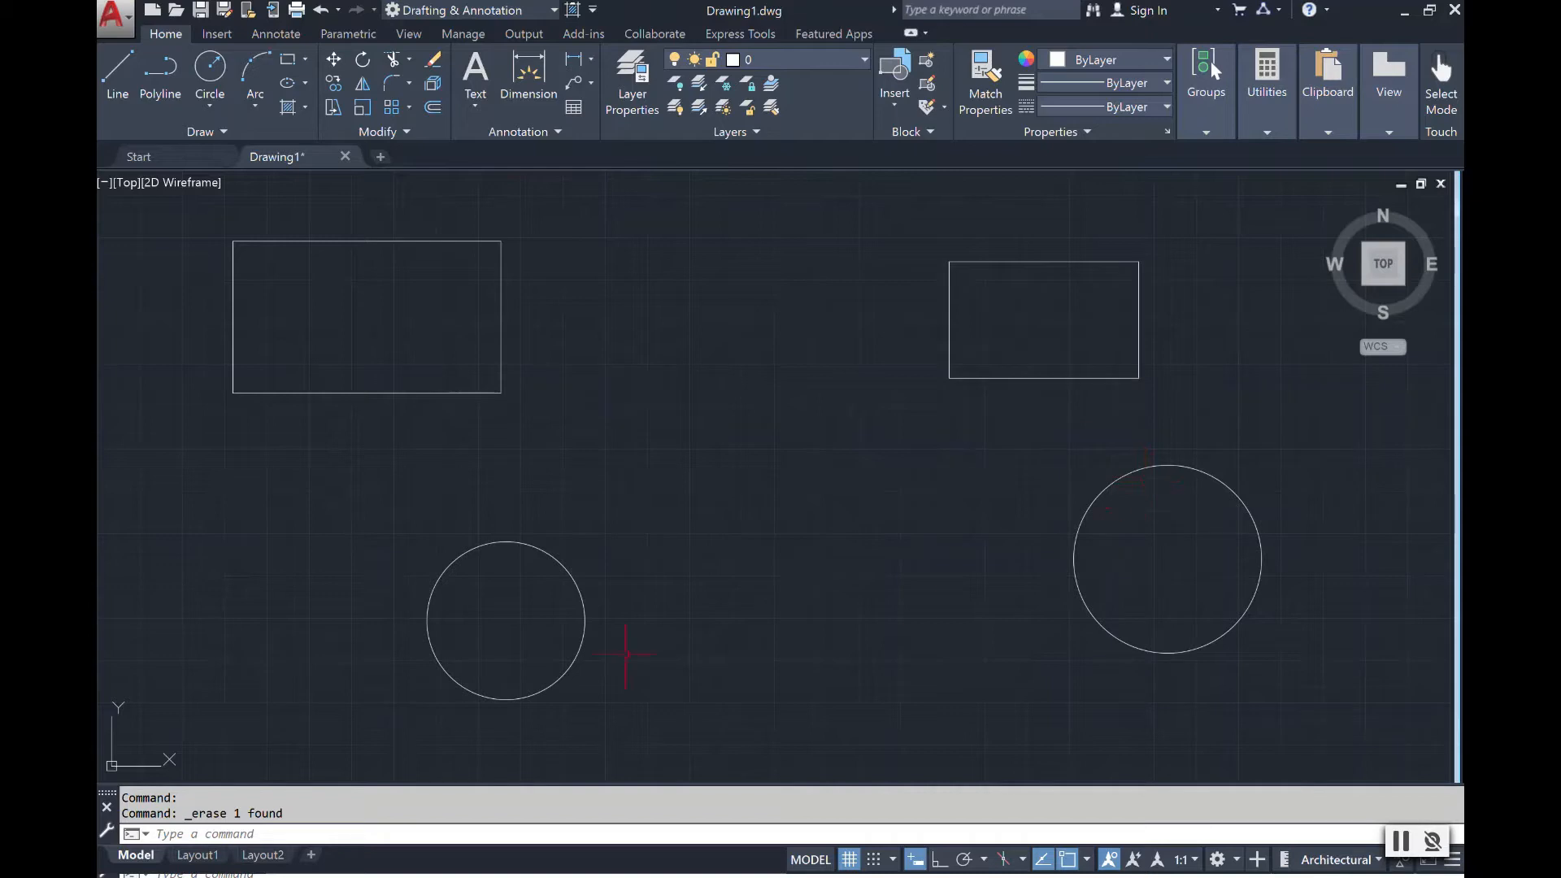
Move the lower-left circle by its center to just below the left part of the upper-right rectangle.
click(541, 550)
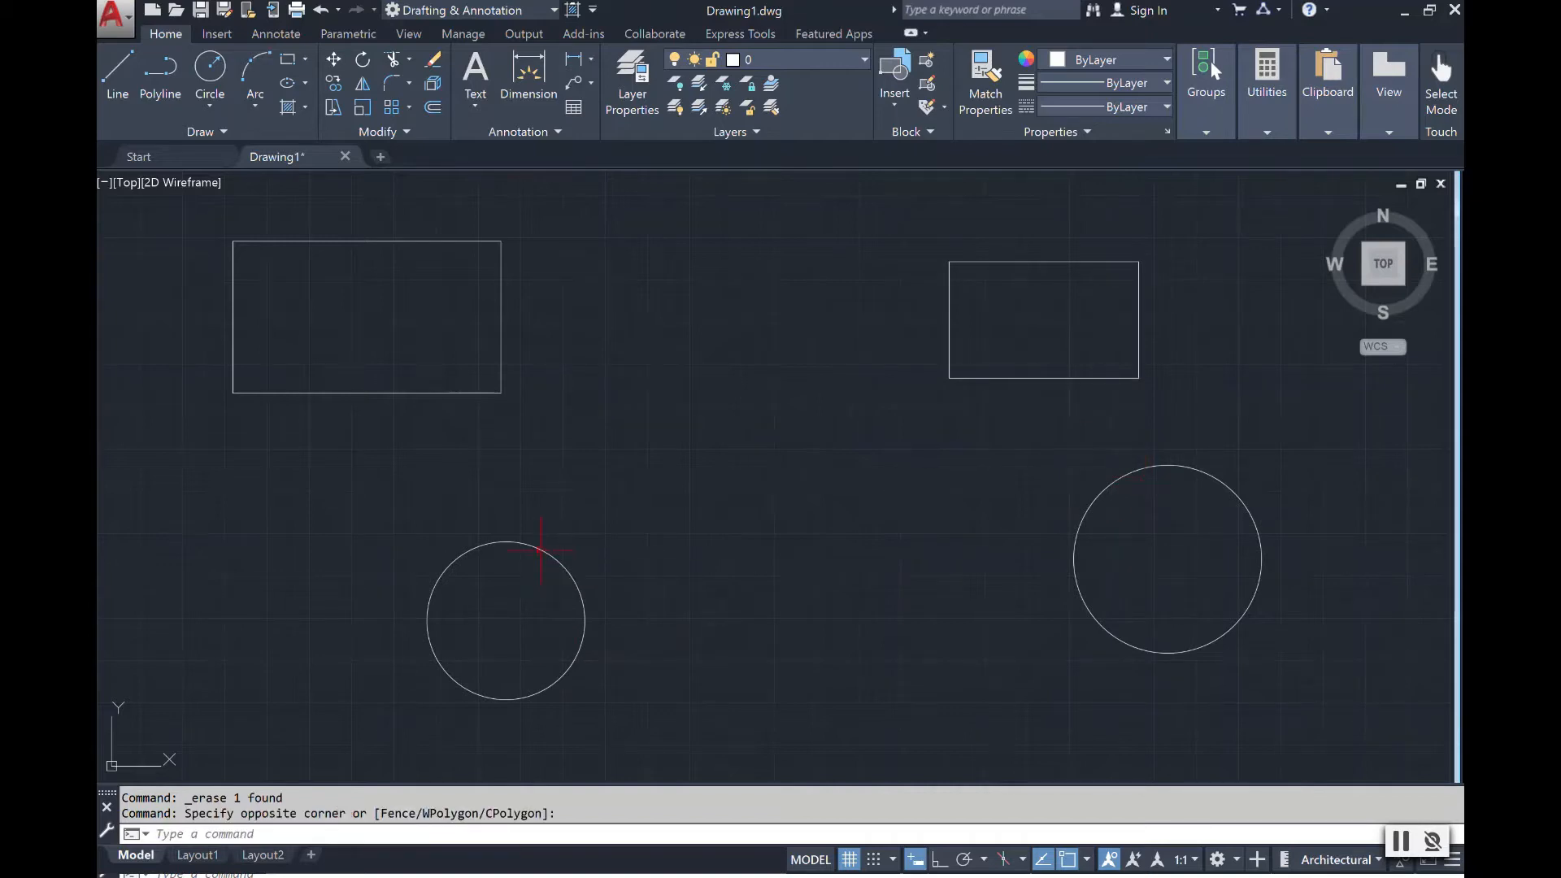
click(488, 455)
click(333, 60)
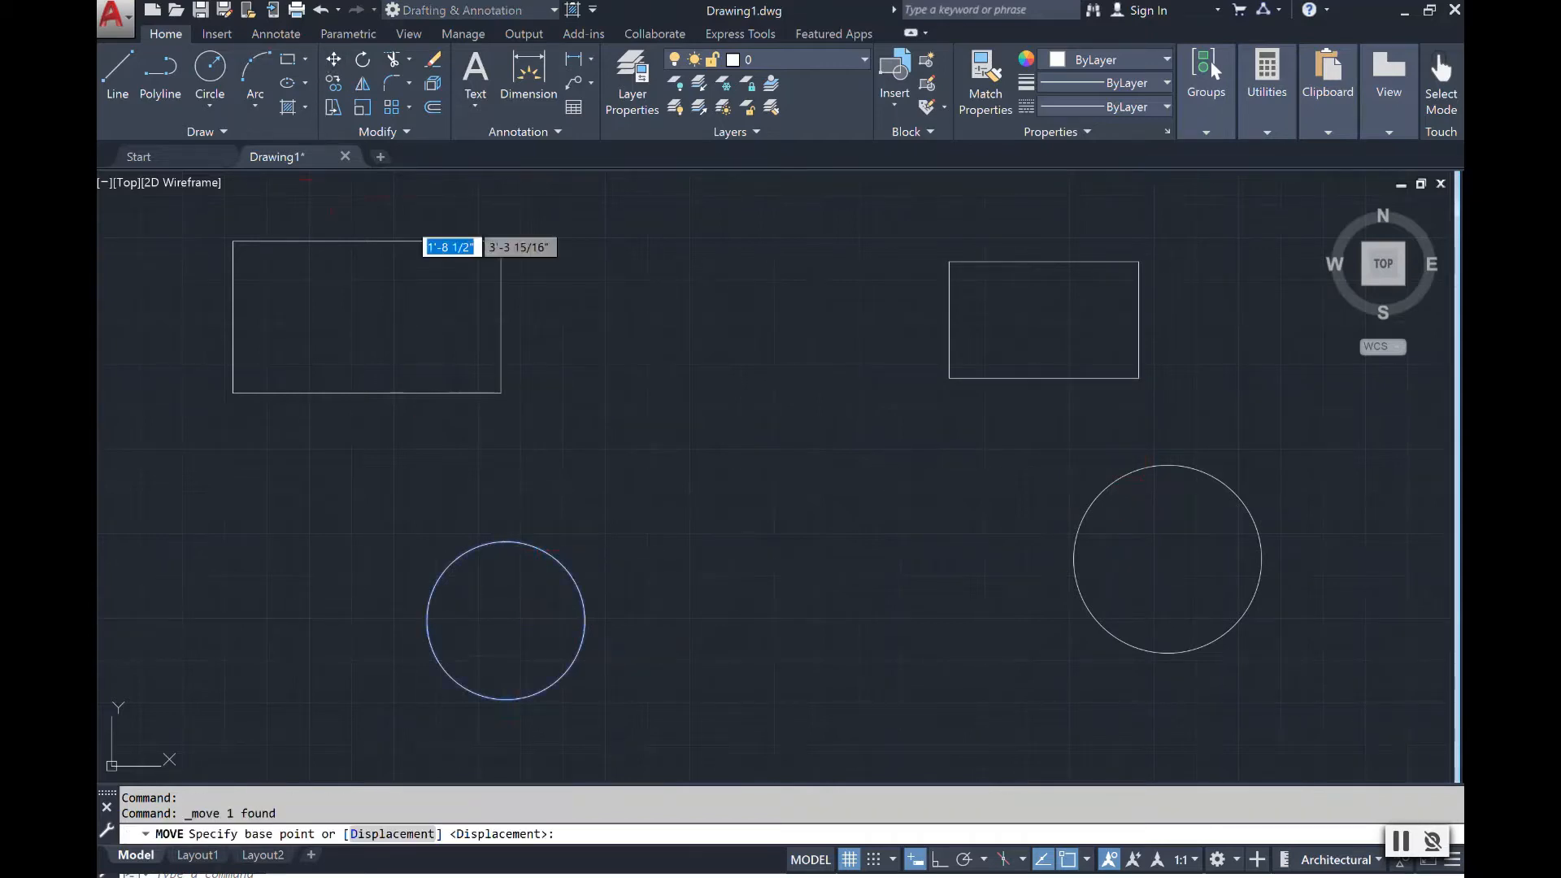
click(505, 621)
click(927, 503)
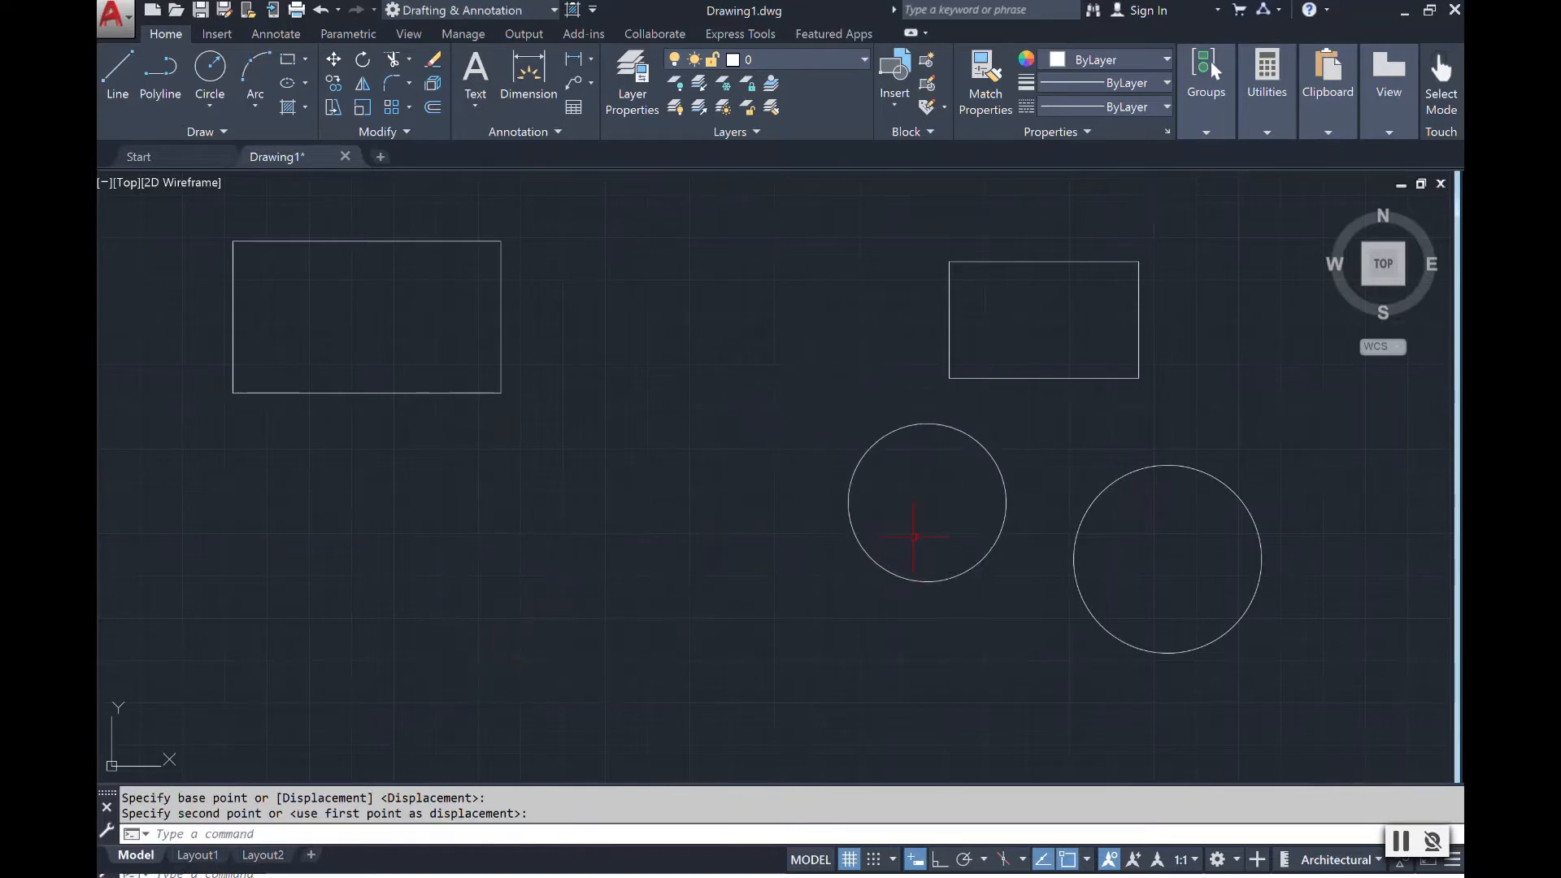
scroll(660, 476, down, 4)
scroll(632, 365, up, 2)
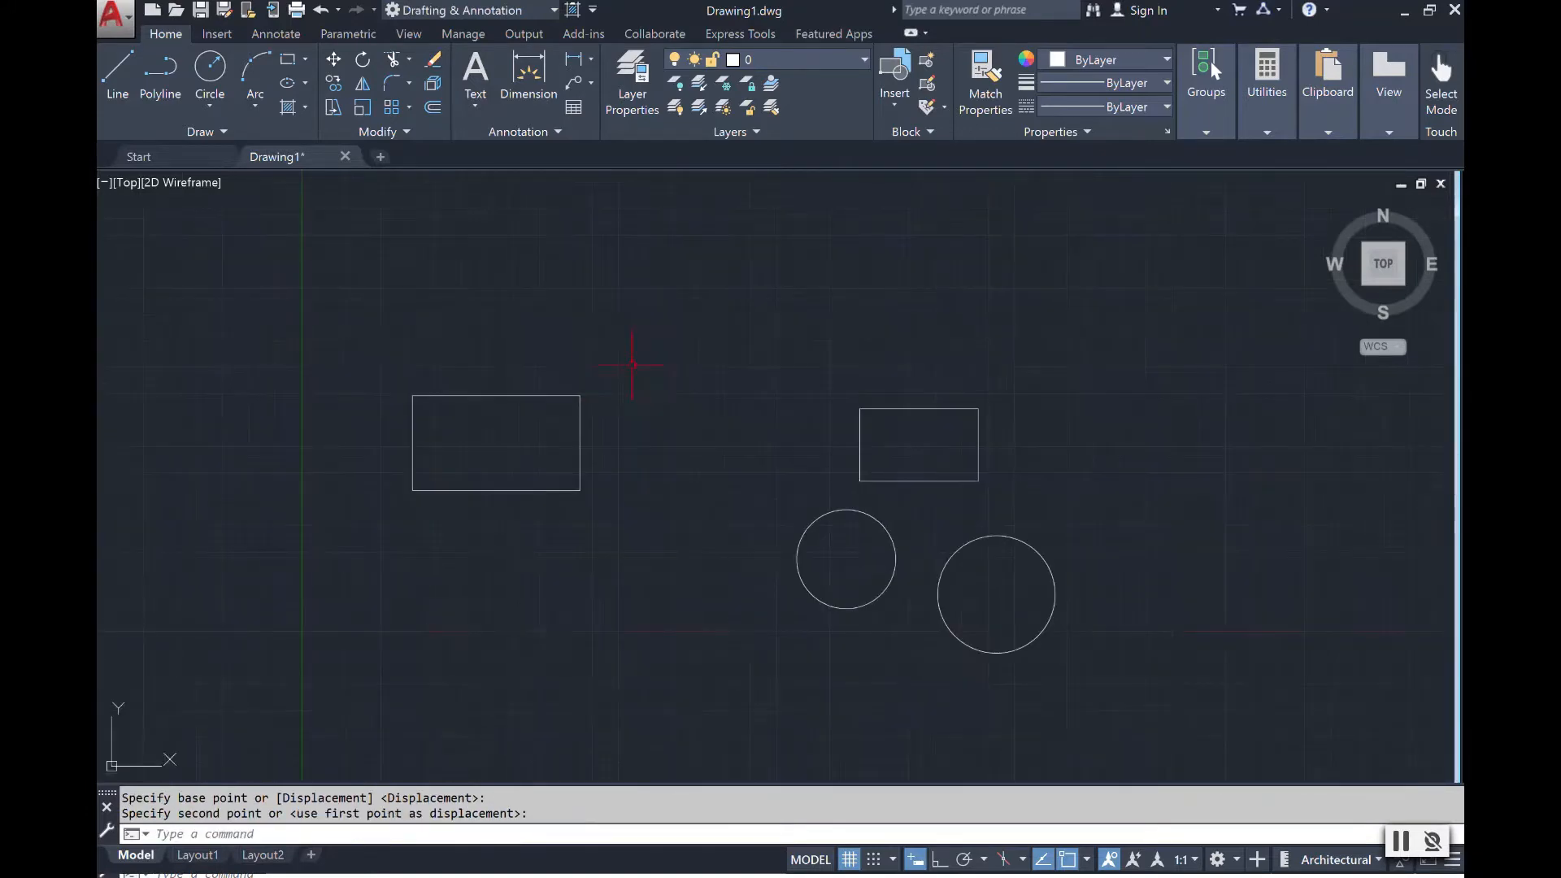
scroll(579, 434, up, 2)
scroll(575, 428, up, 2)
scroll(519, 309, down, 4)
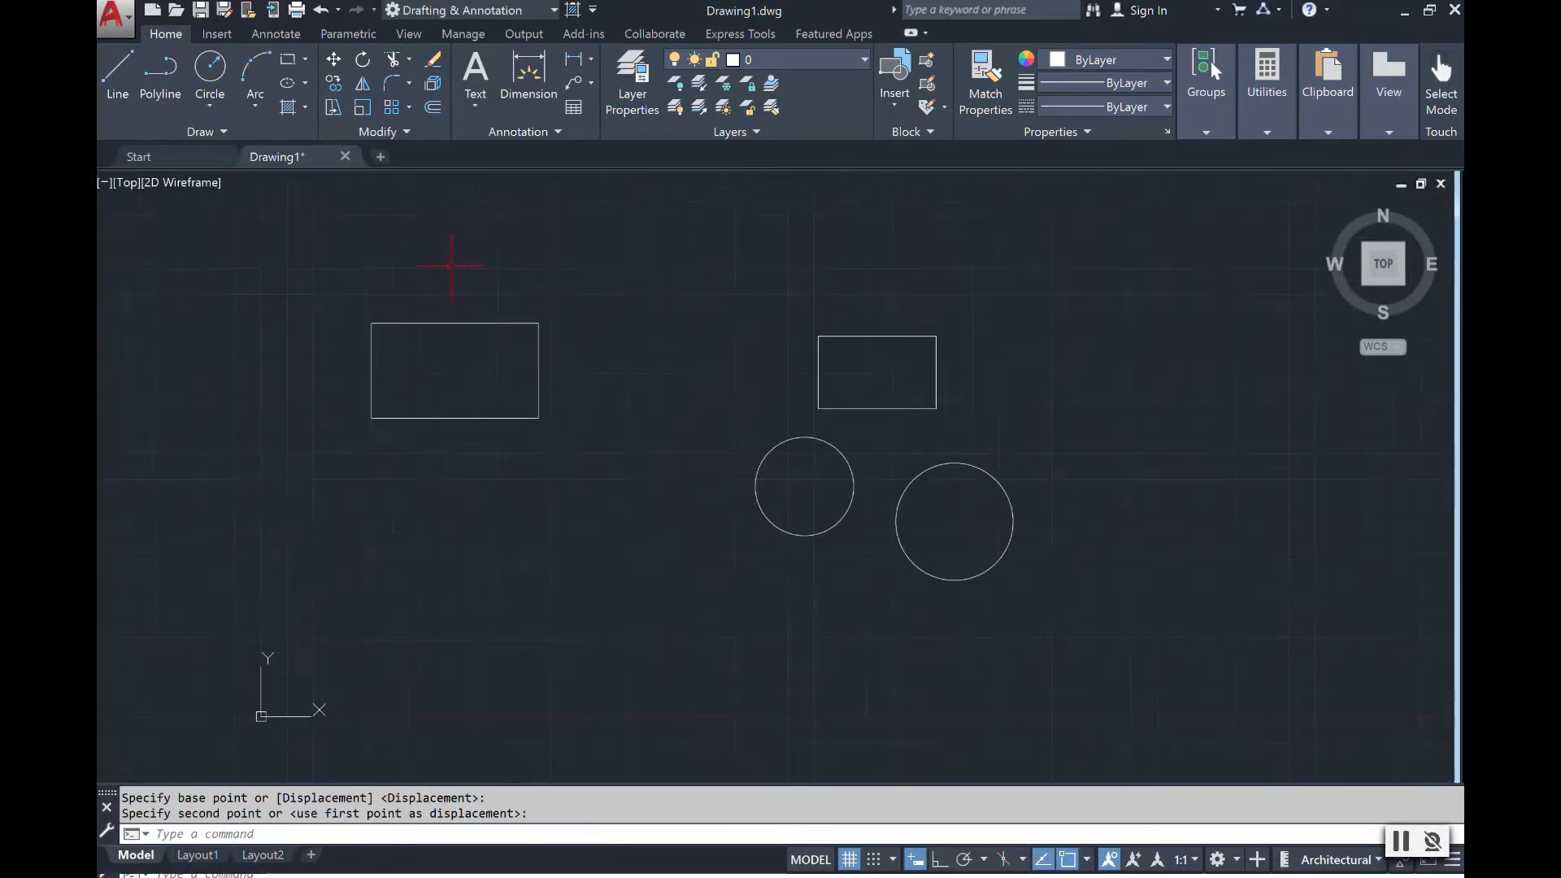
scroll(454, 267, up, 2)
scroll(638, 290, up, 2)
scroll(637, 289, down, 4)
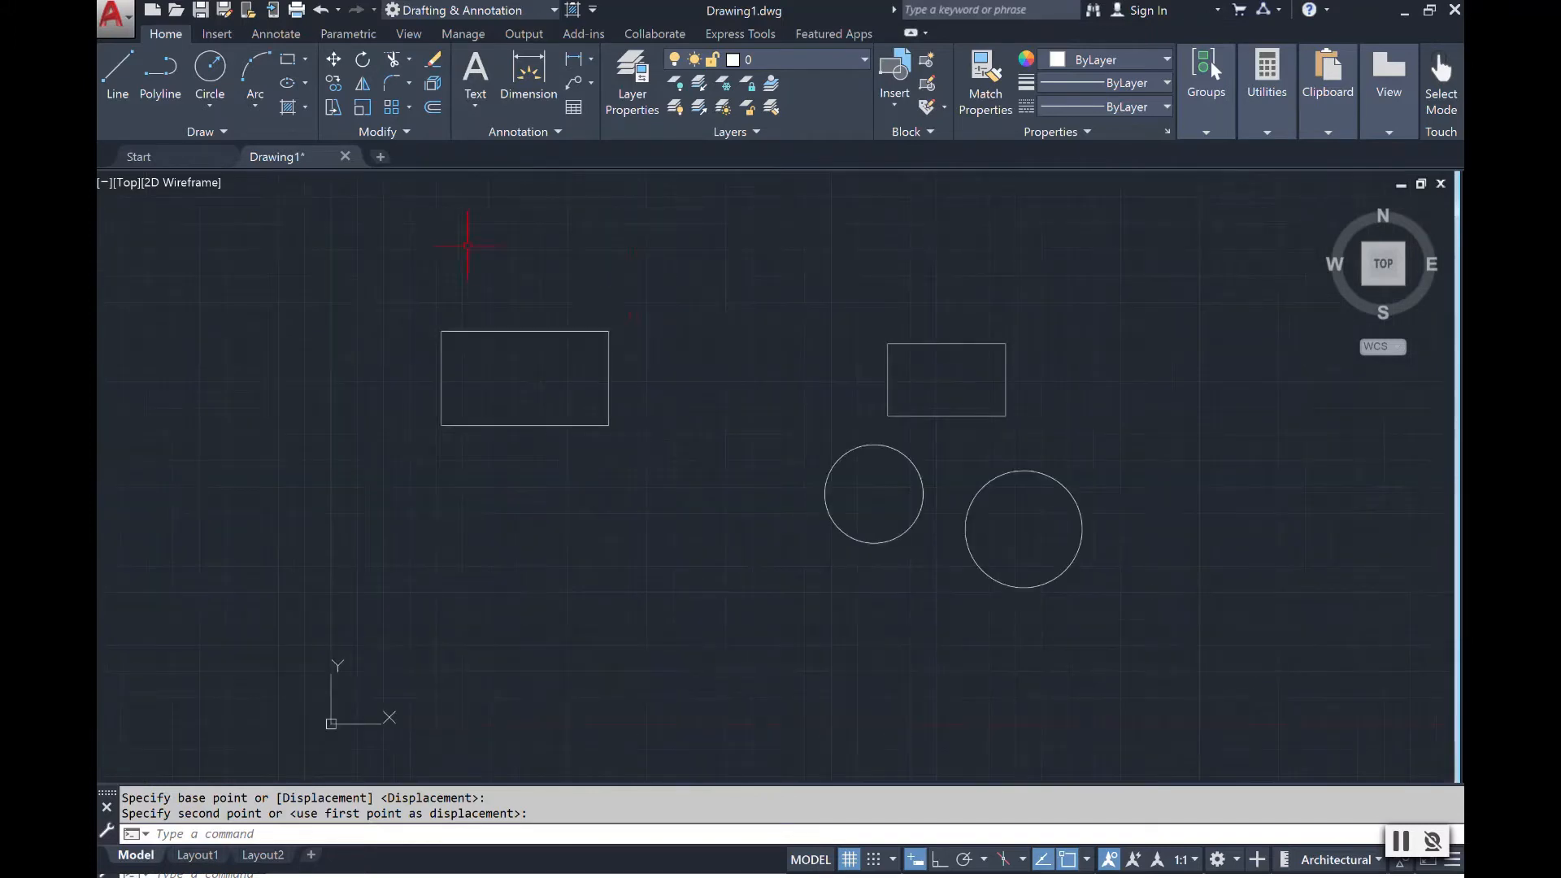
Draw a rectangle overlapping the upper-right part of the left rectangle and check that it selects as a single object.
scroll(468, 242, up, 2)
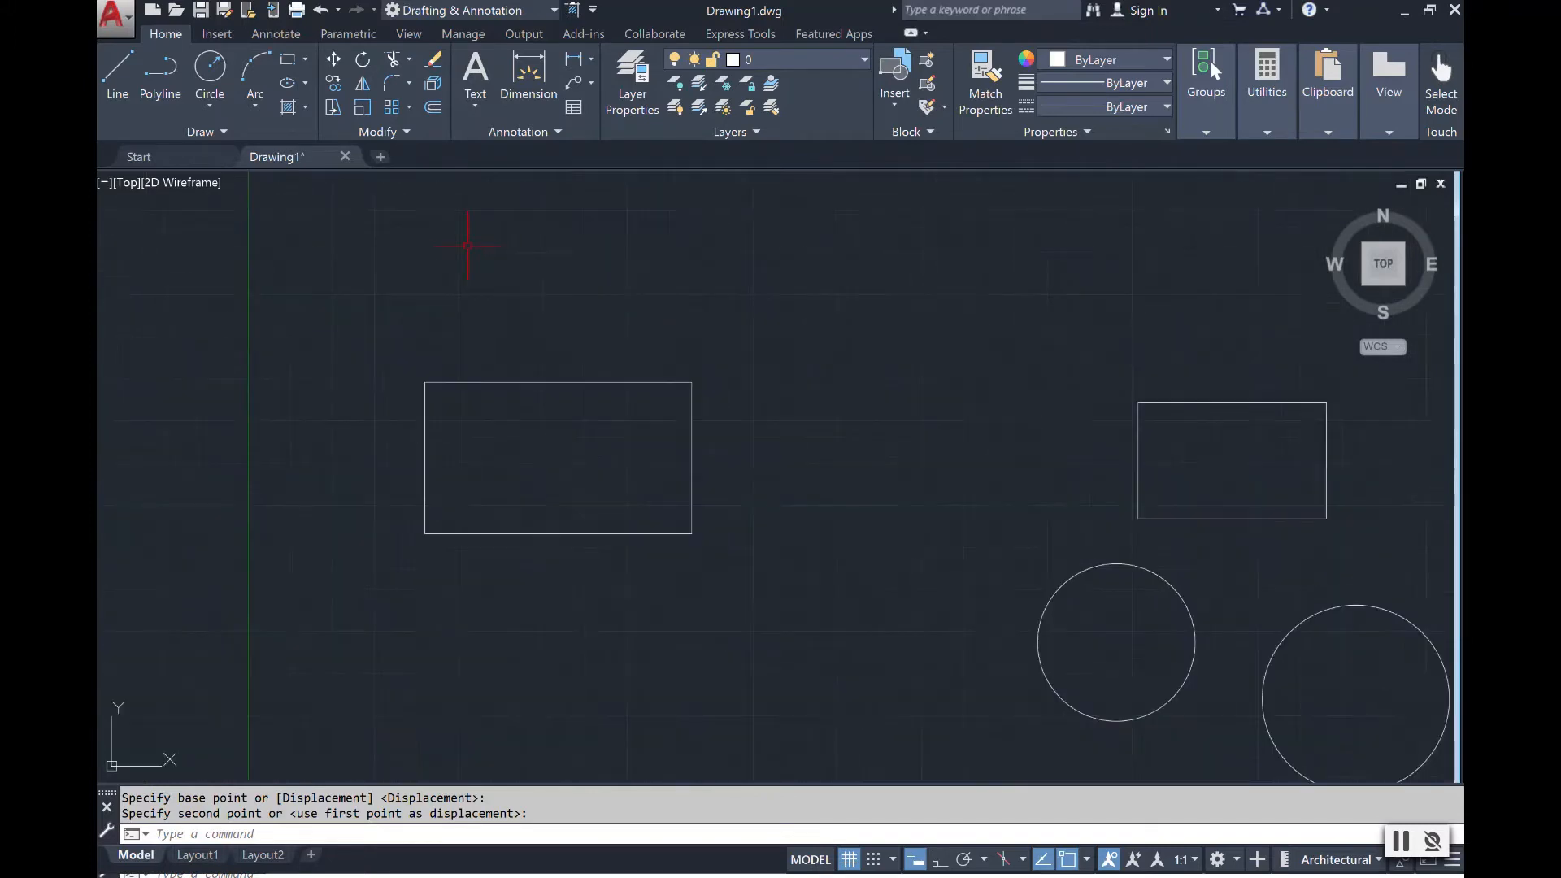
click(286, 63)
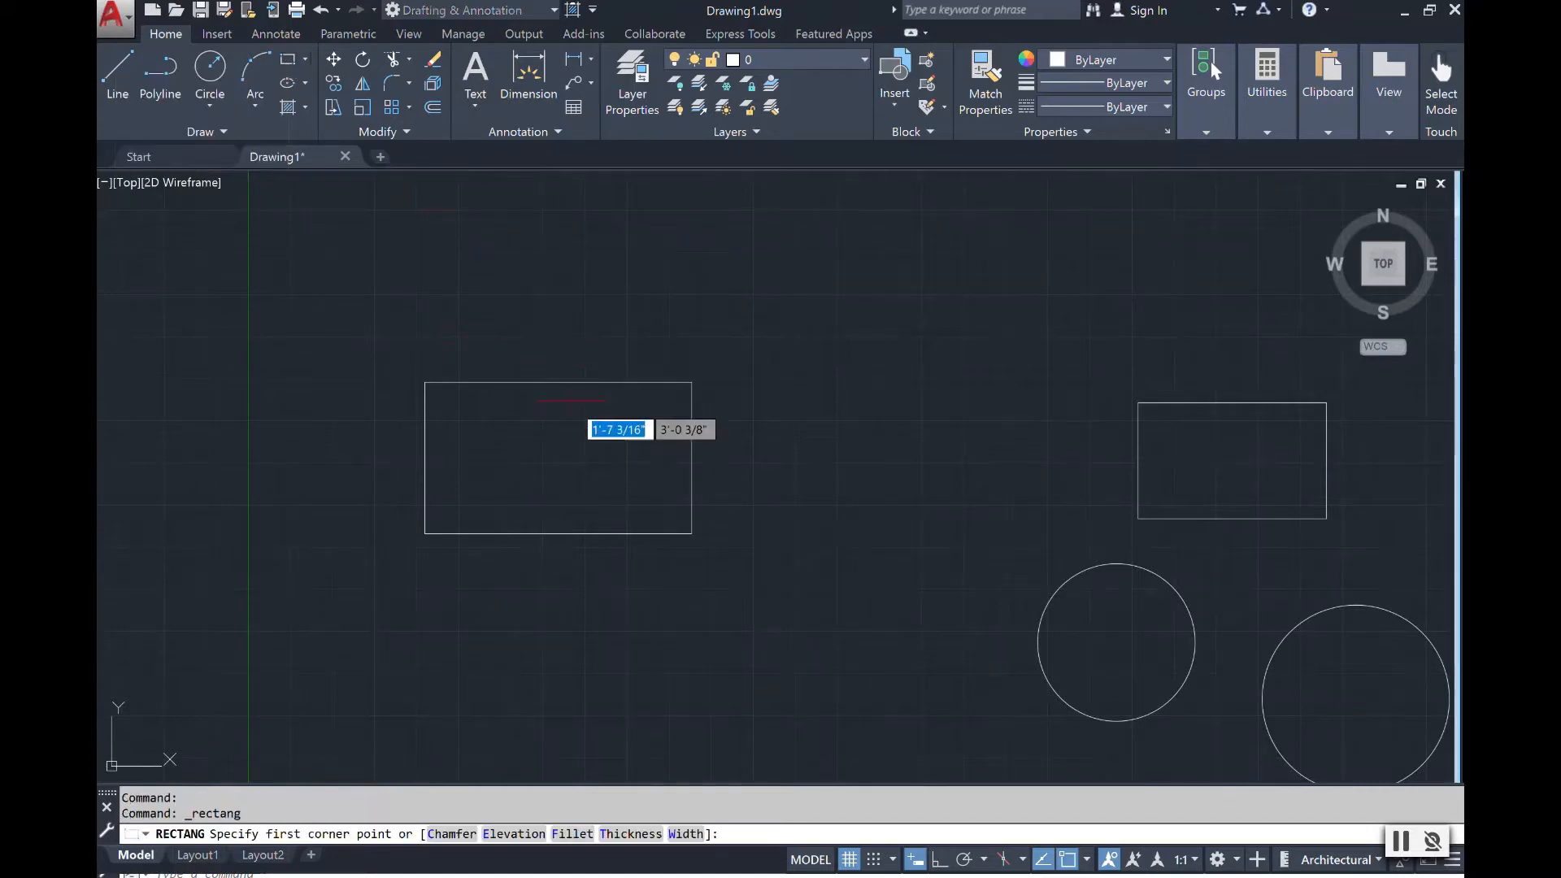
click(538, 430)
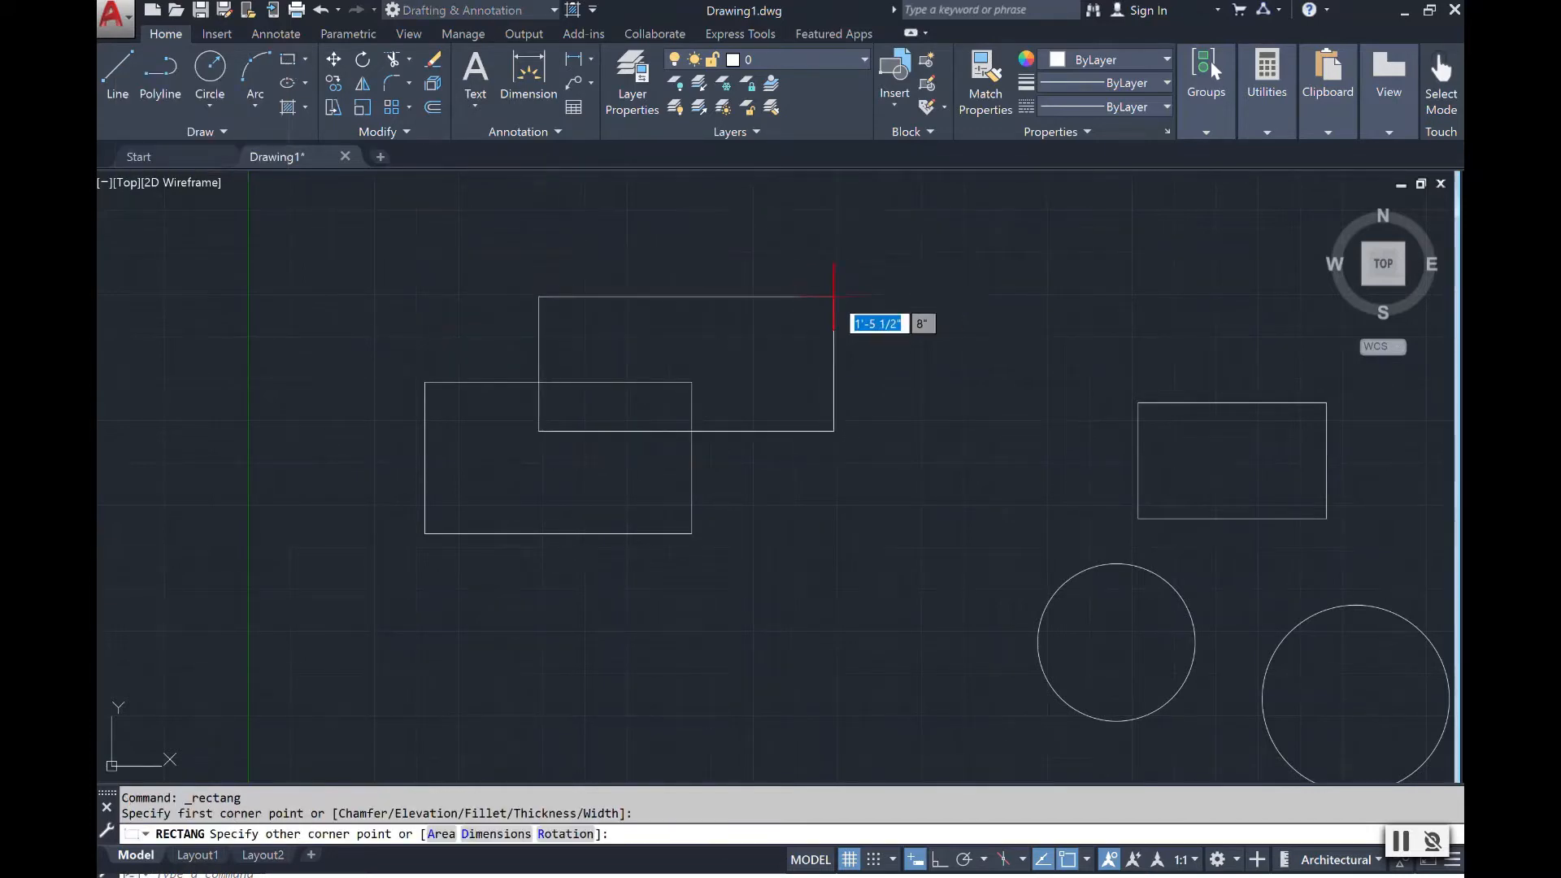
click(817, 274)
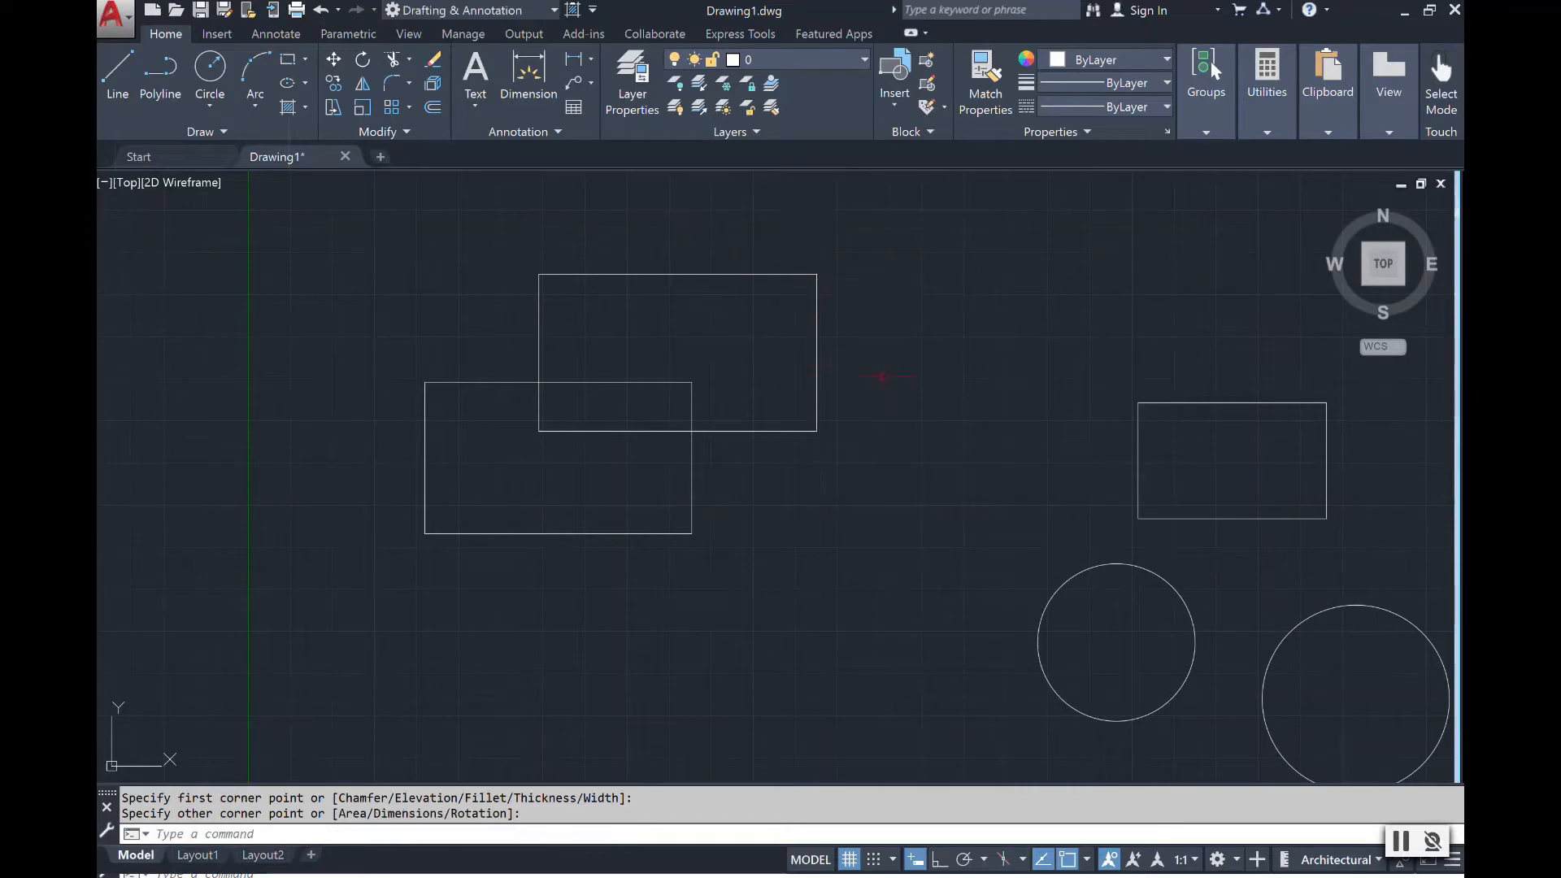
key(Escape)
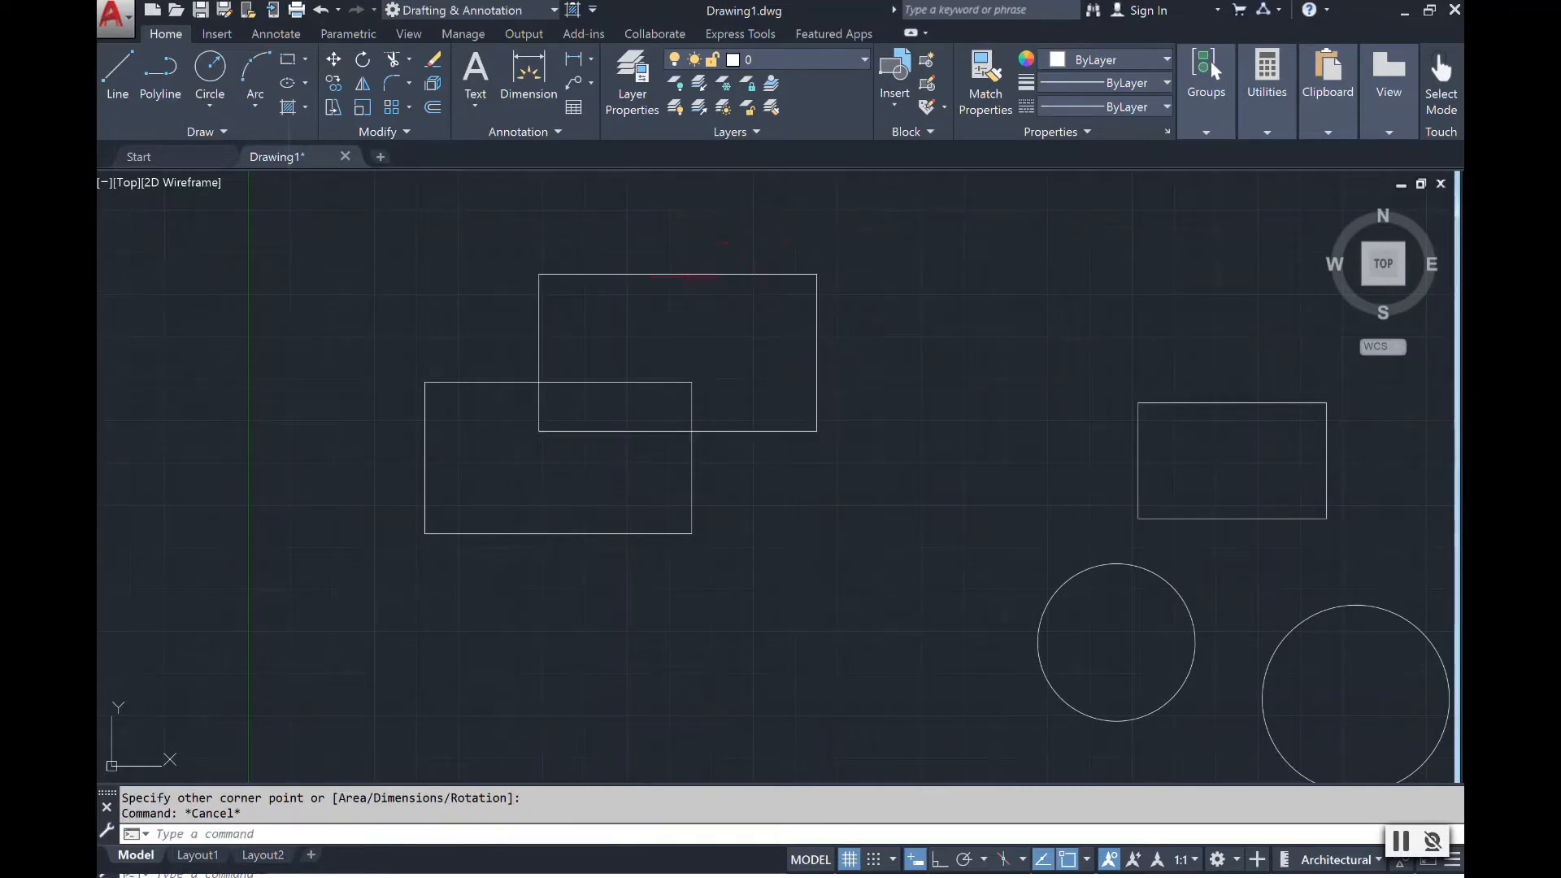
click(689, 274)
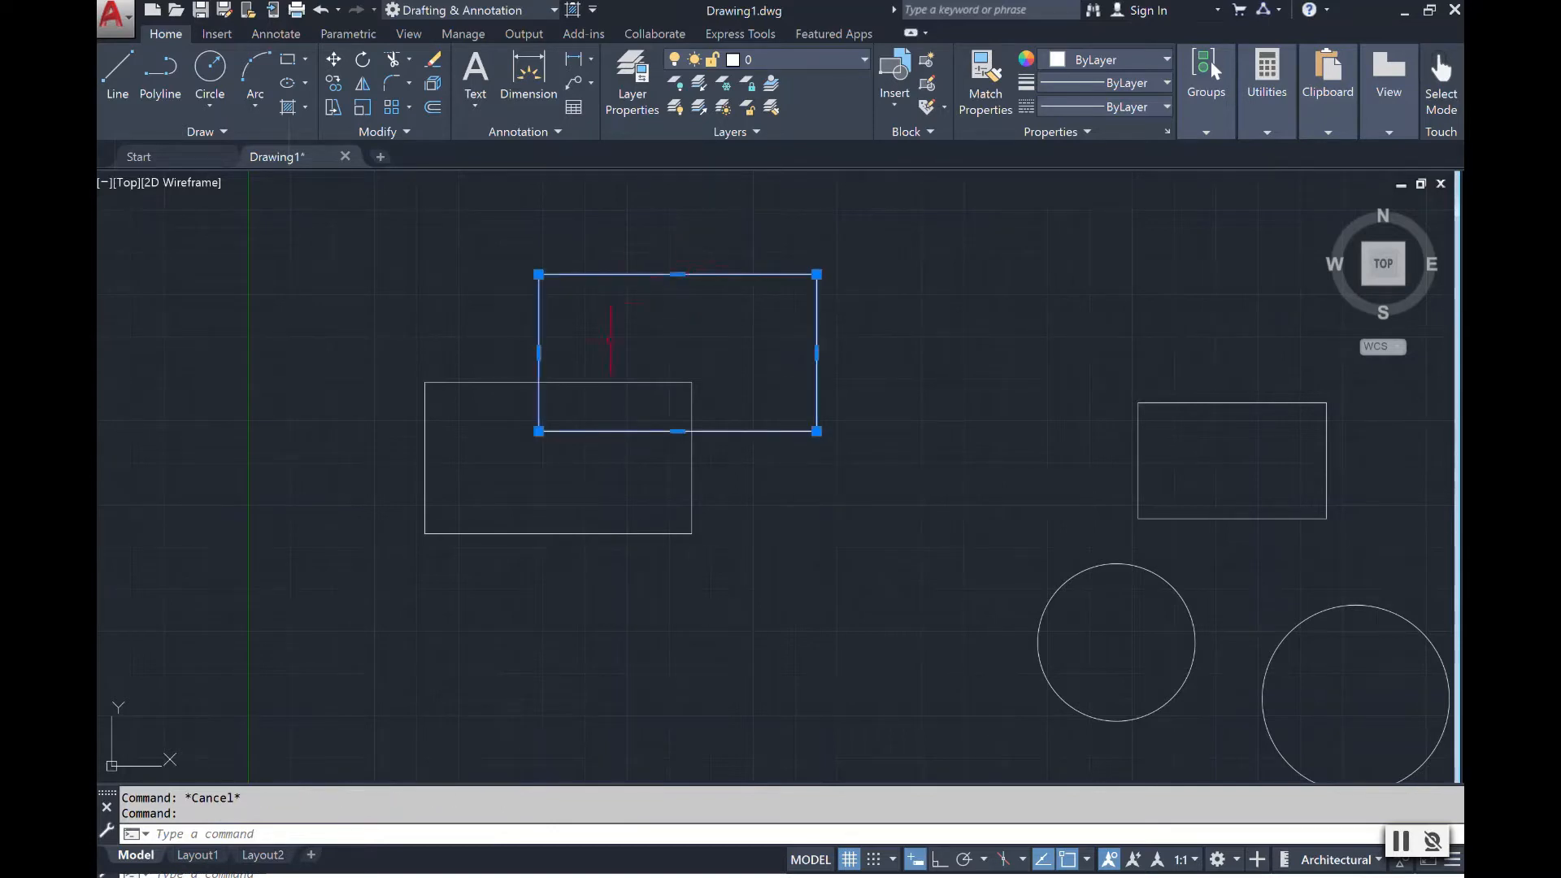
key(Escape)
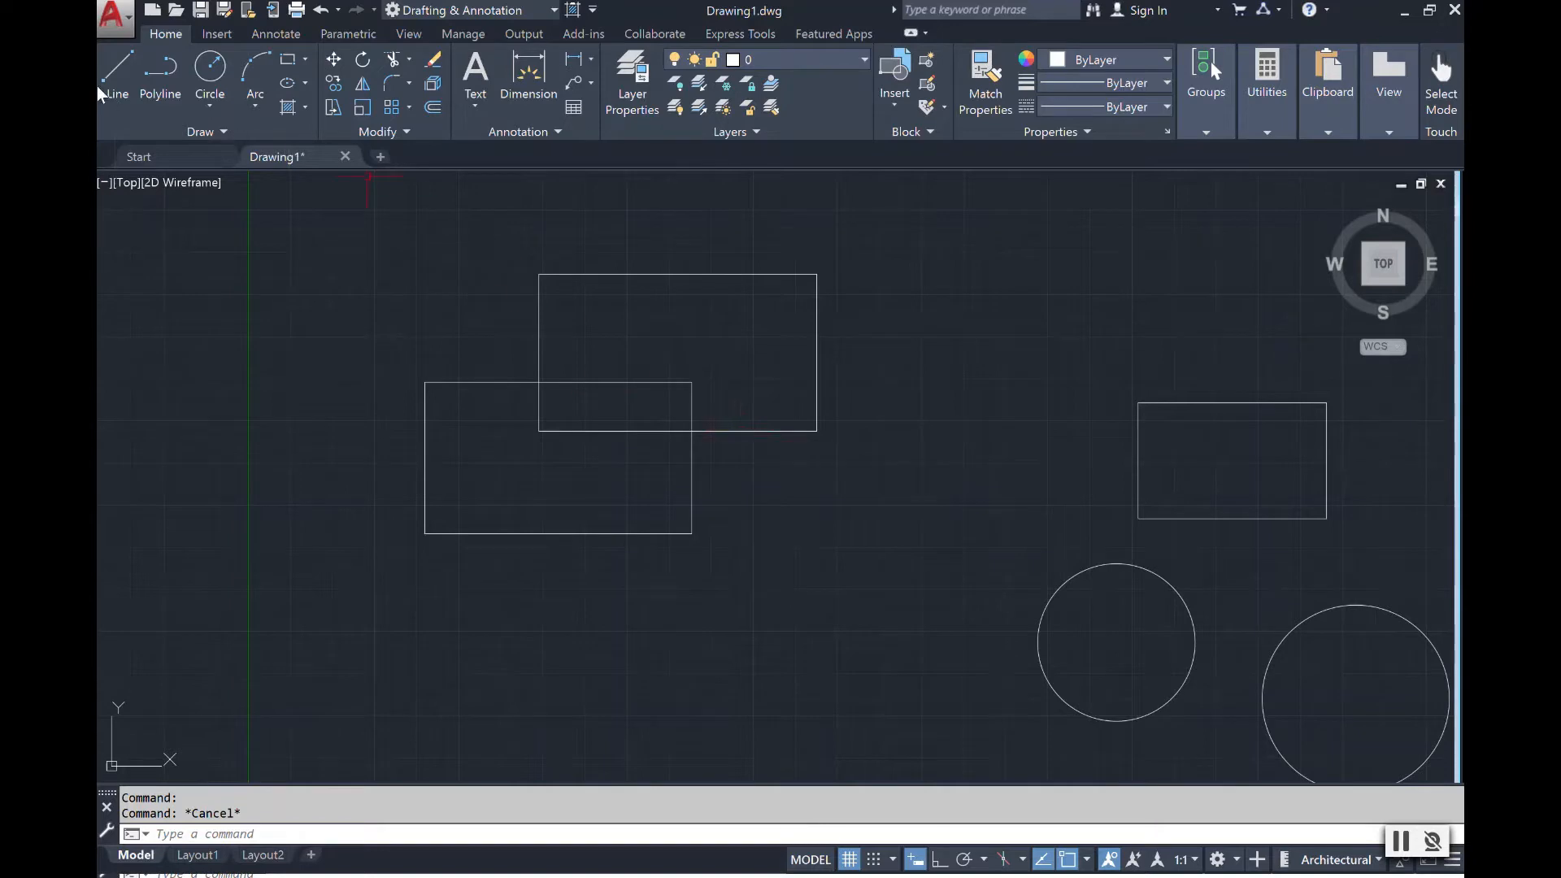
Draw three lines joining the matching upper-left, upper-right and lower-right corners of the two overlapping rectangles to form a box.
click(116, 66)
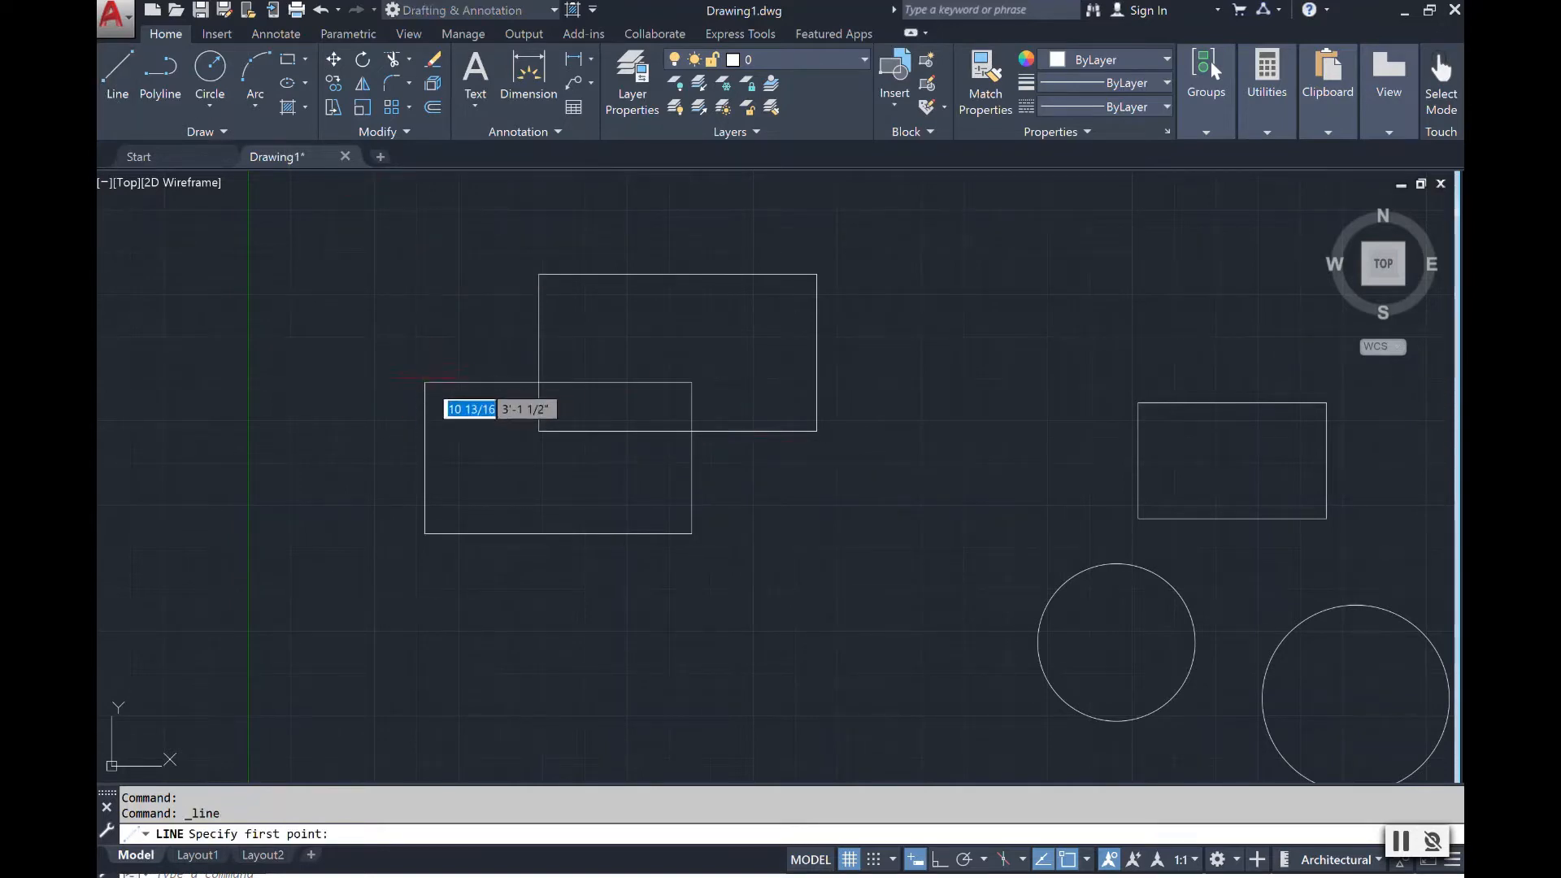
click(424, 382)
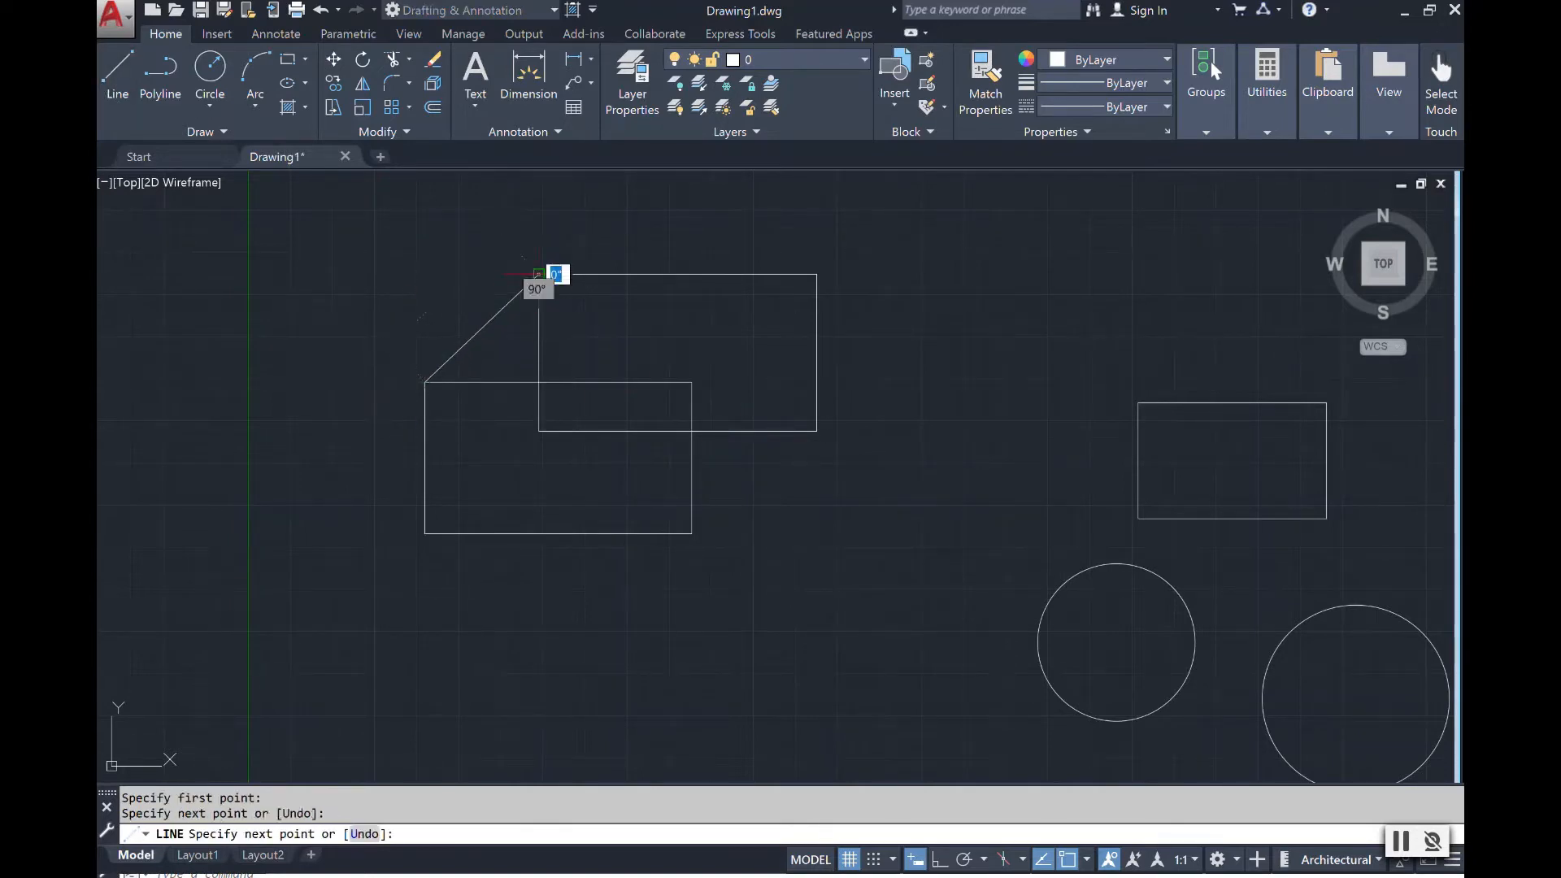
click(538, 274)
key(Return)
click(130, 69)
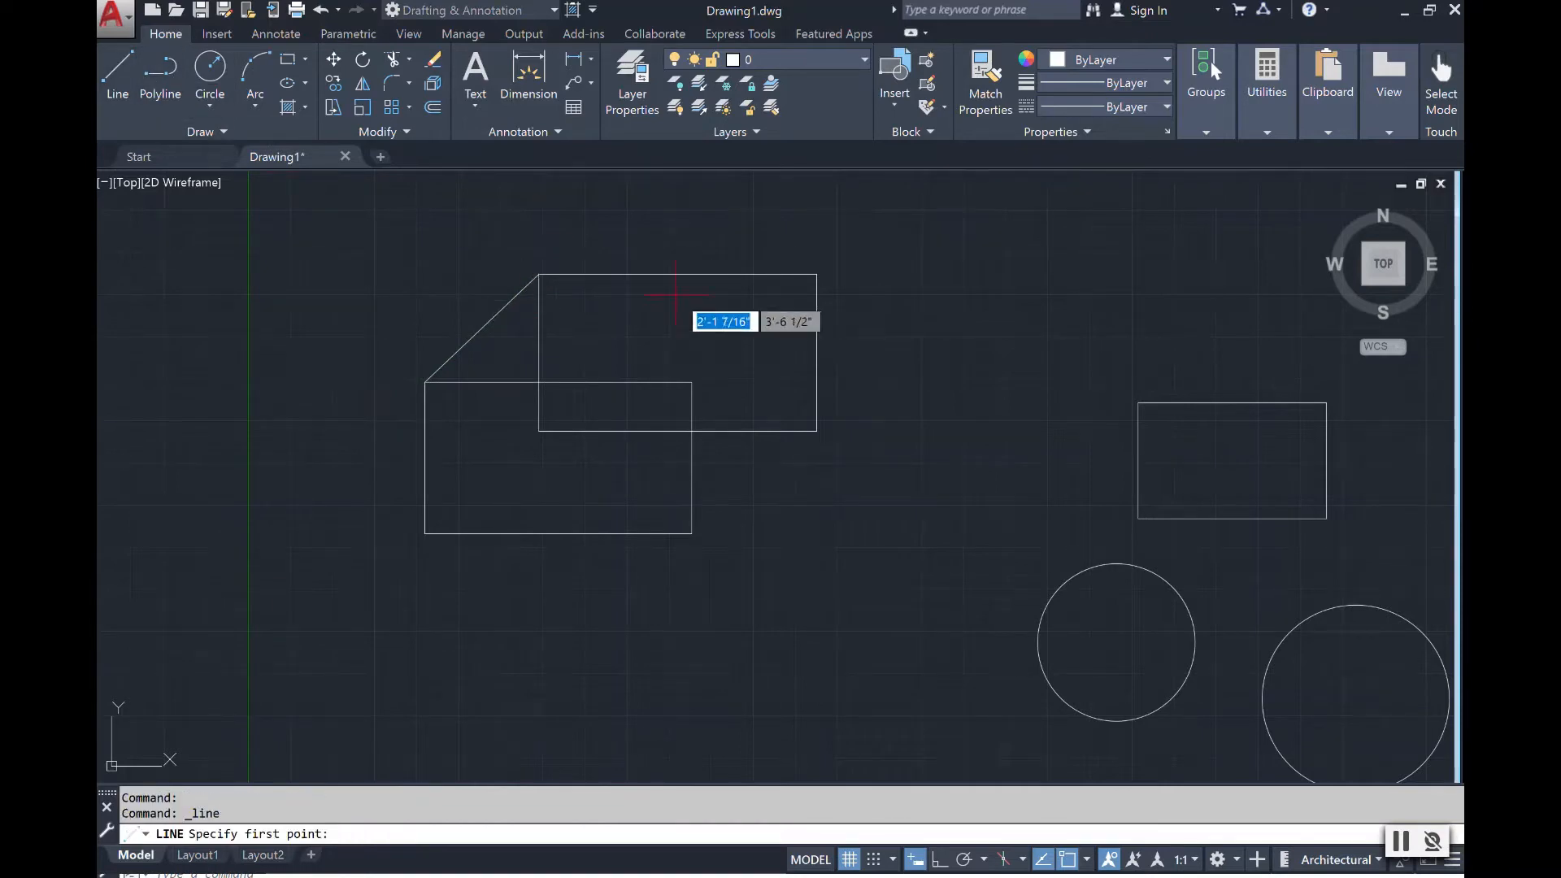
click(691, 383)
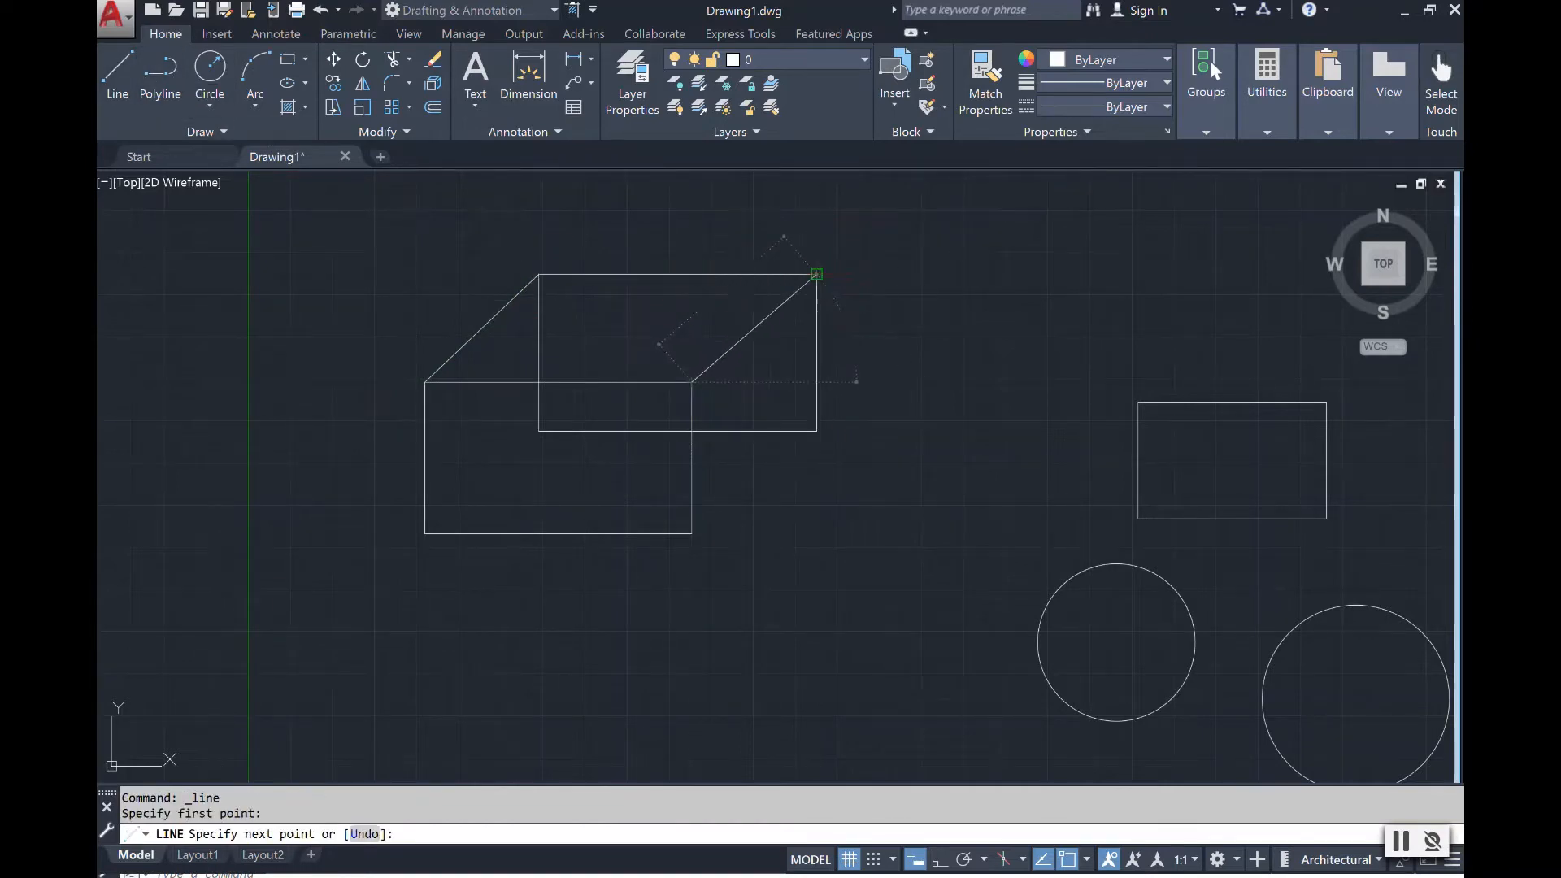
click(816, 275)
key(Return)
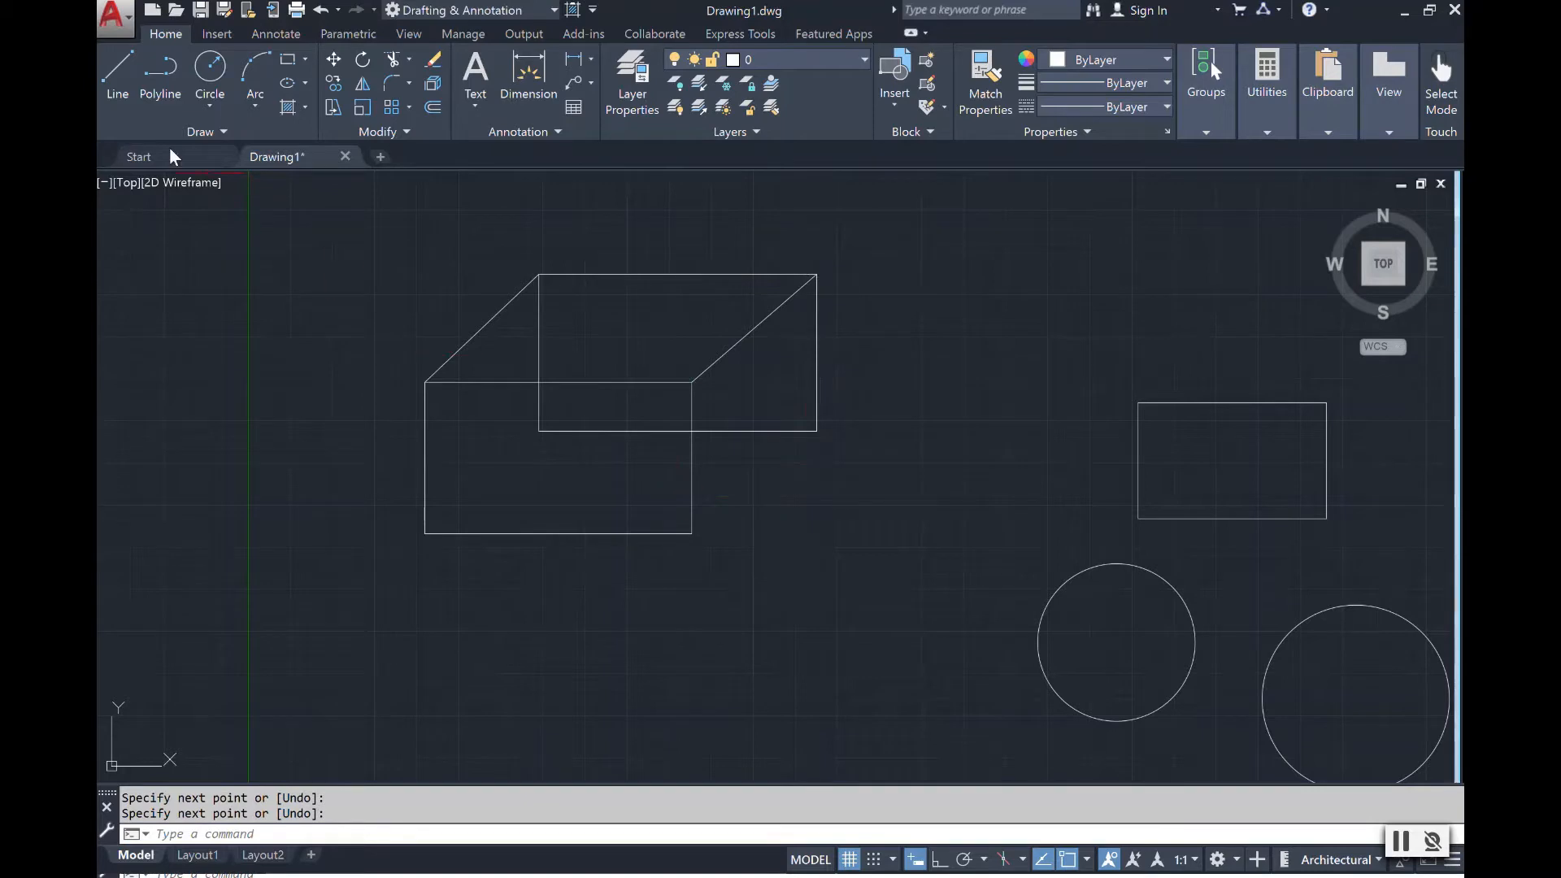
click(118, 73)
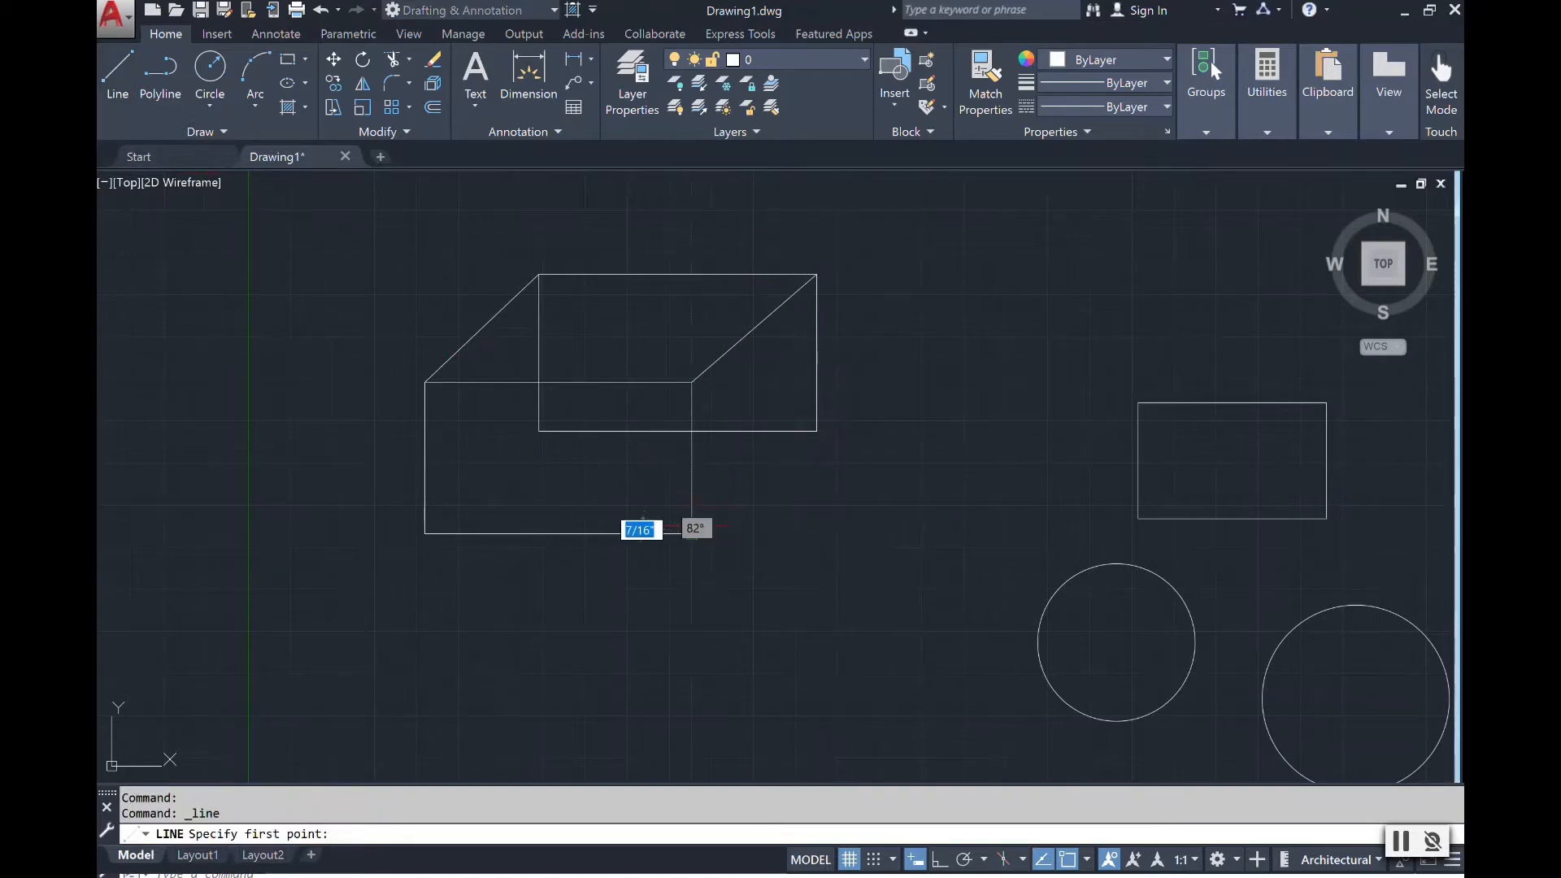
click(691, 534)
click(816, 431)
key(Return)
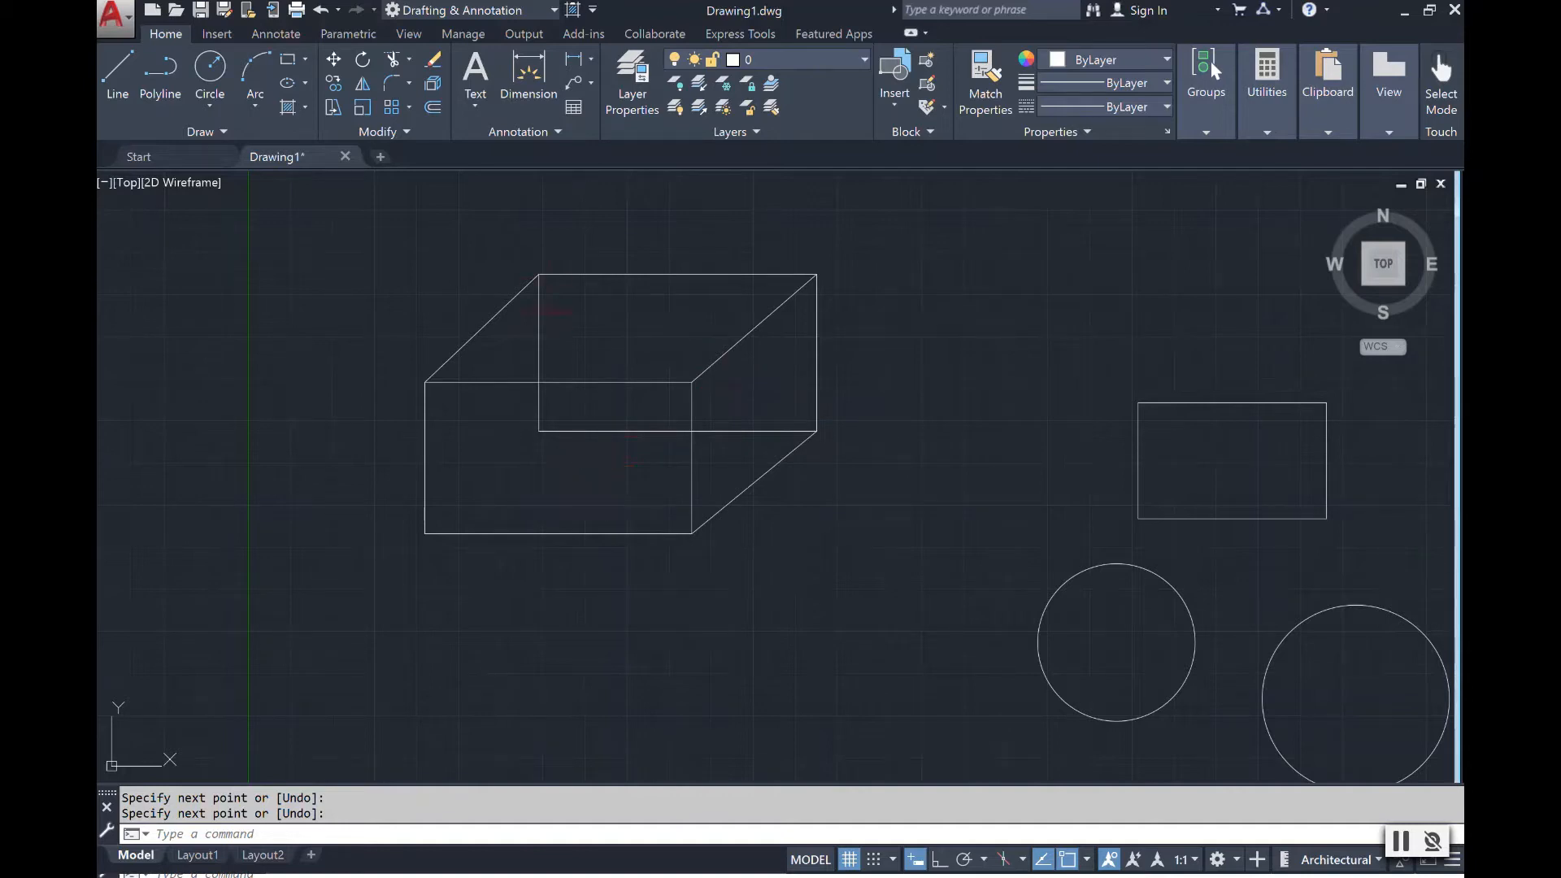
Select the back rectangle of the box and explode it into separate lines.
click(538, 309)
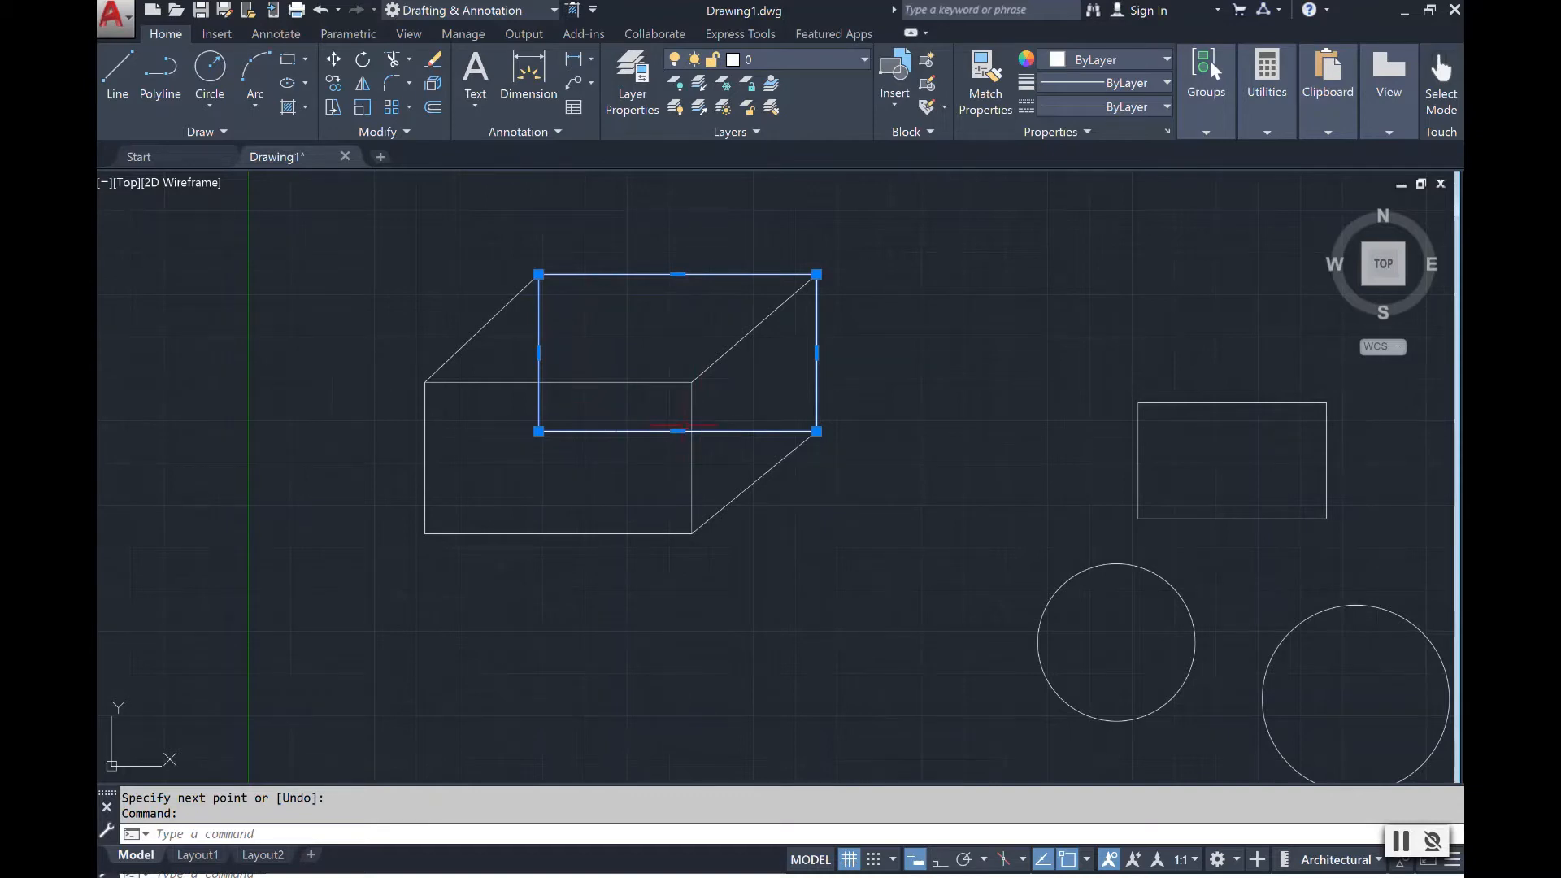
key(Escape)
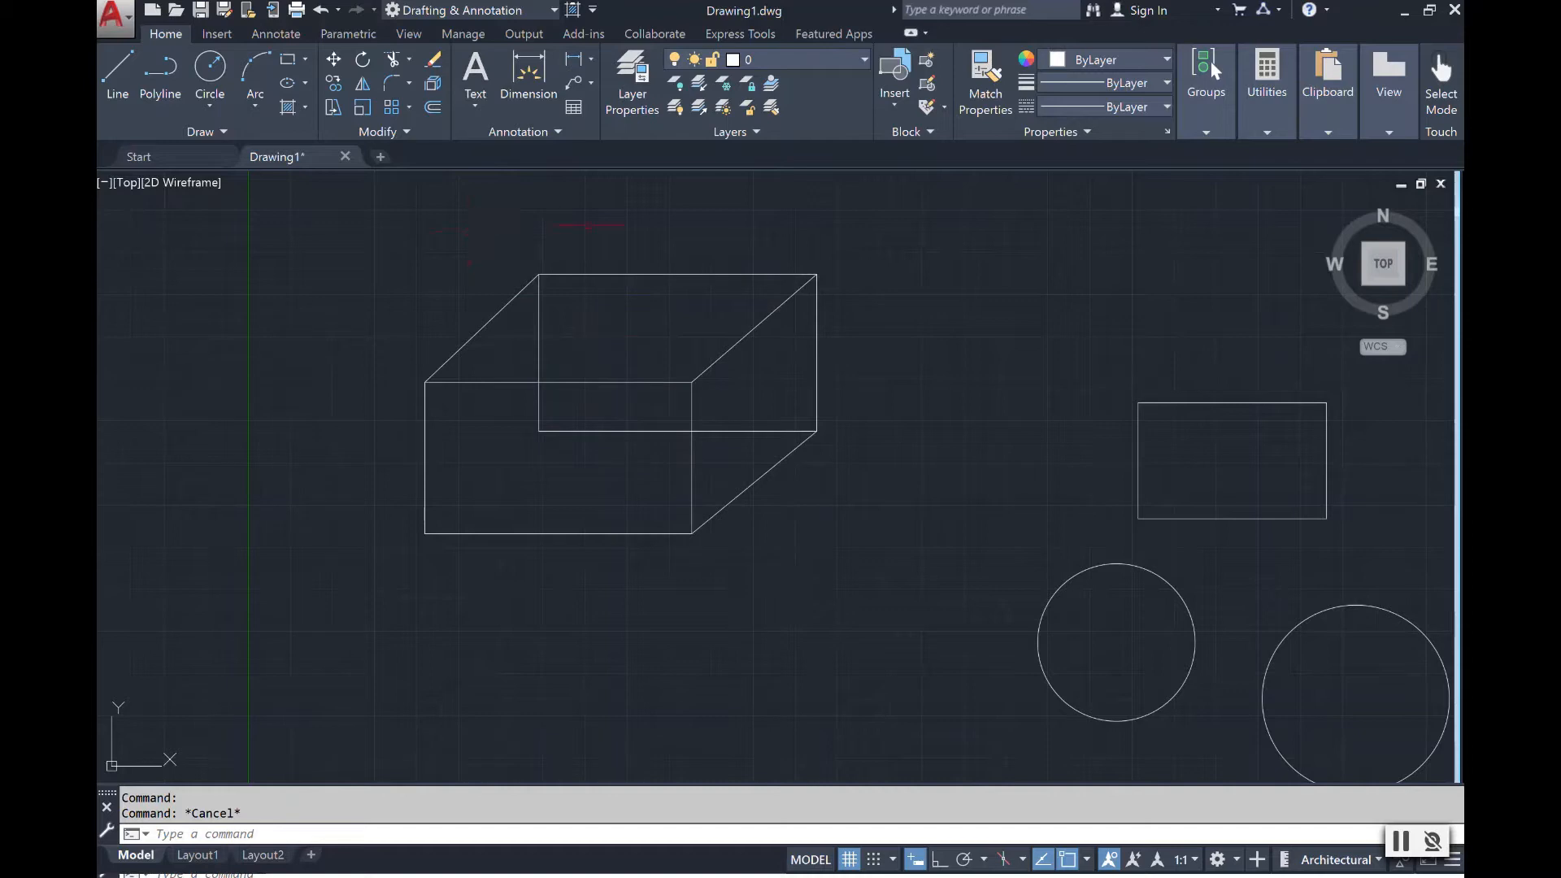
click(610, 275)
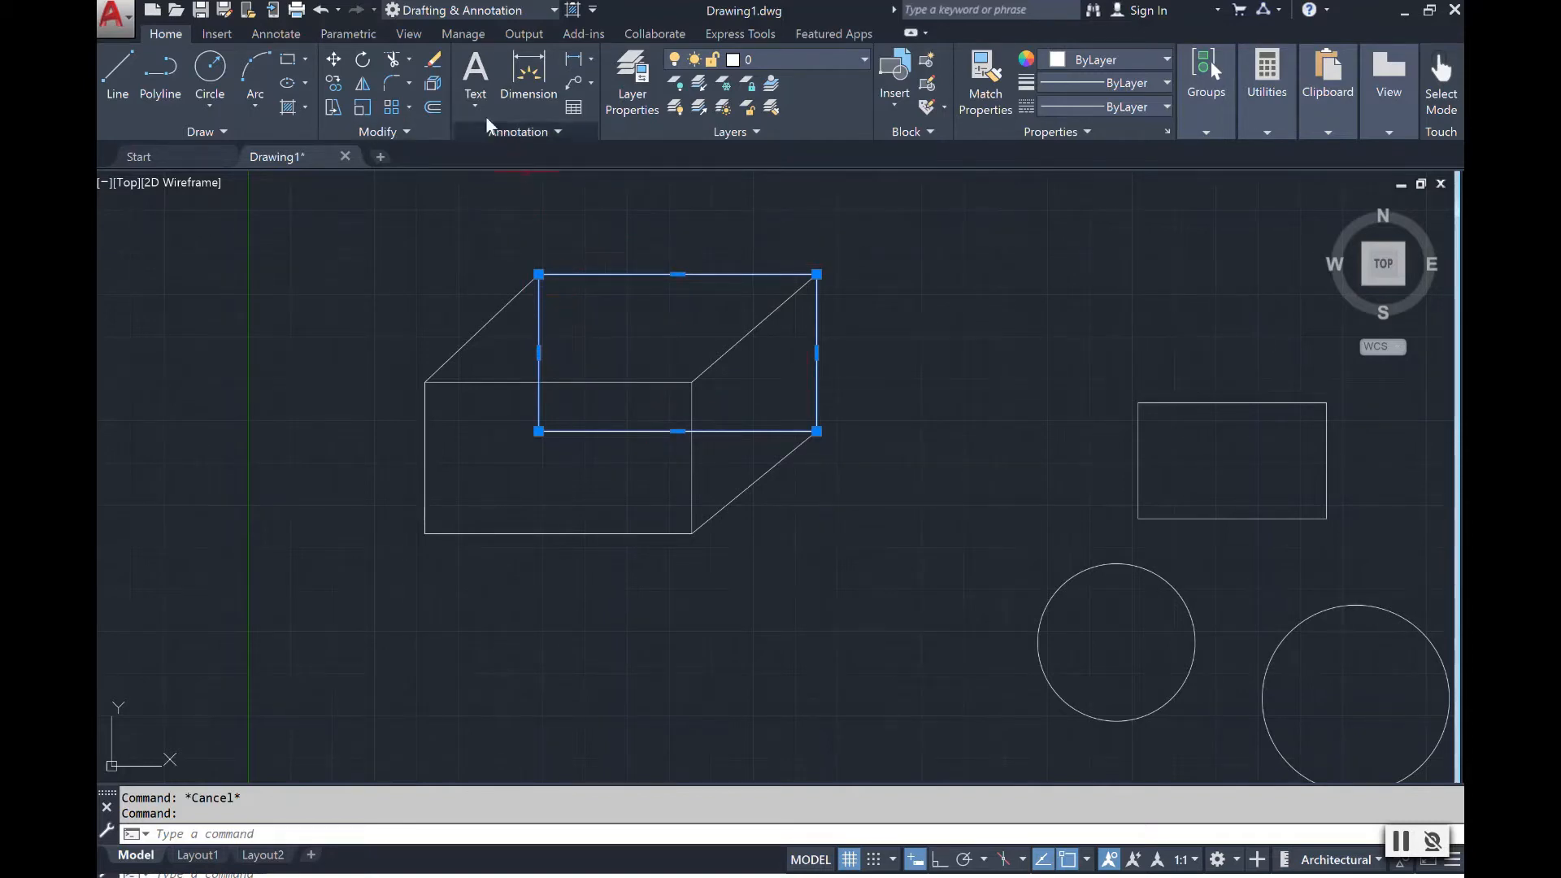
click(432, 84)
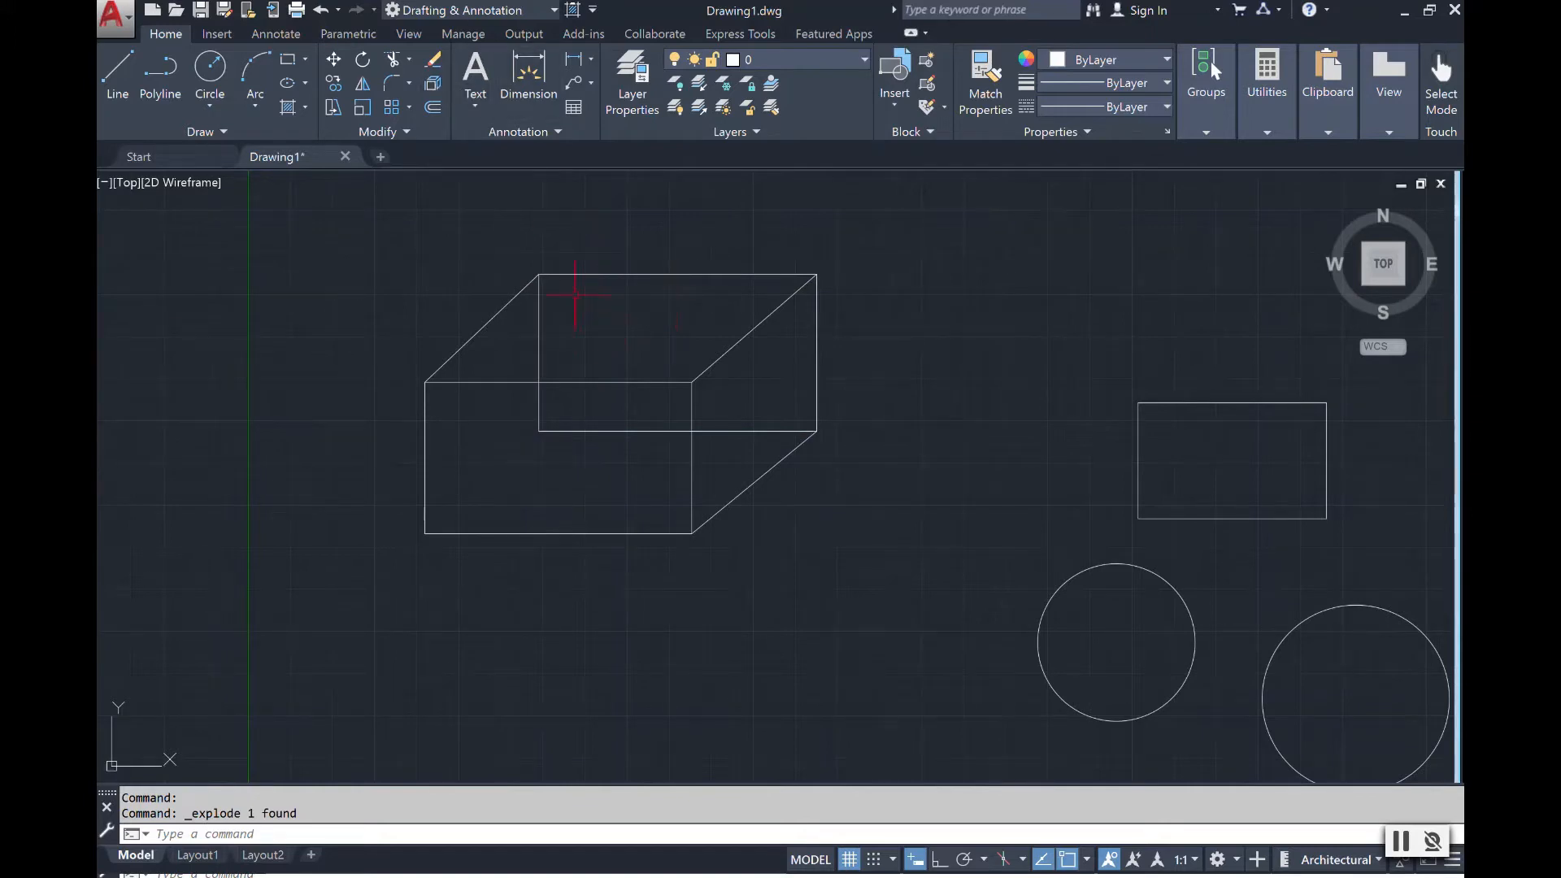
Check that the top, left and bottom edges of the exploded back rectangle can be selected individually, and clear the selection.
click(635, 278)
click(541, 321)
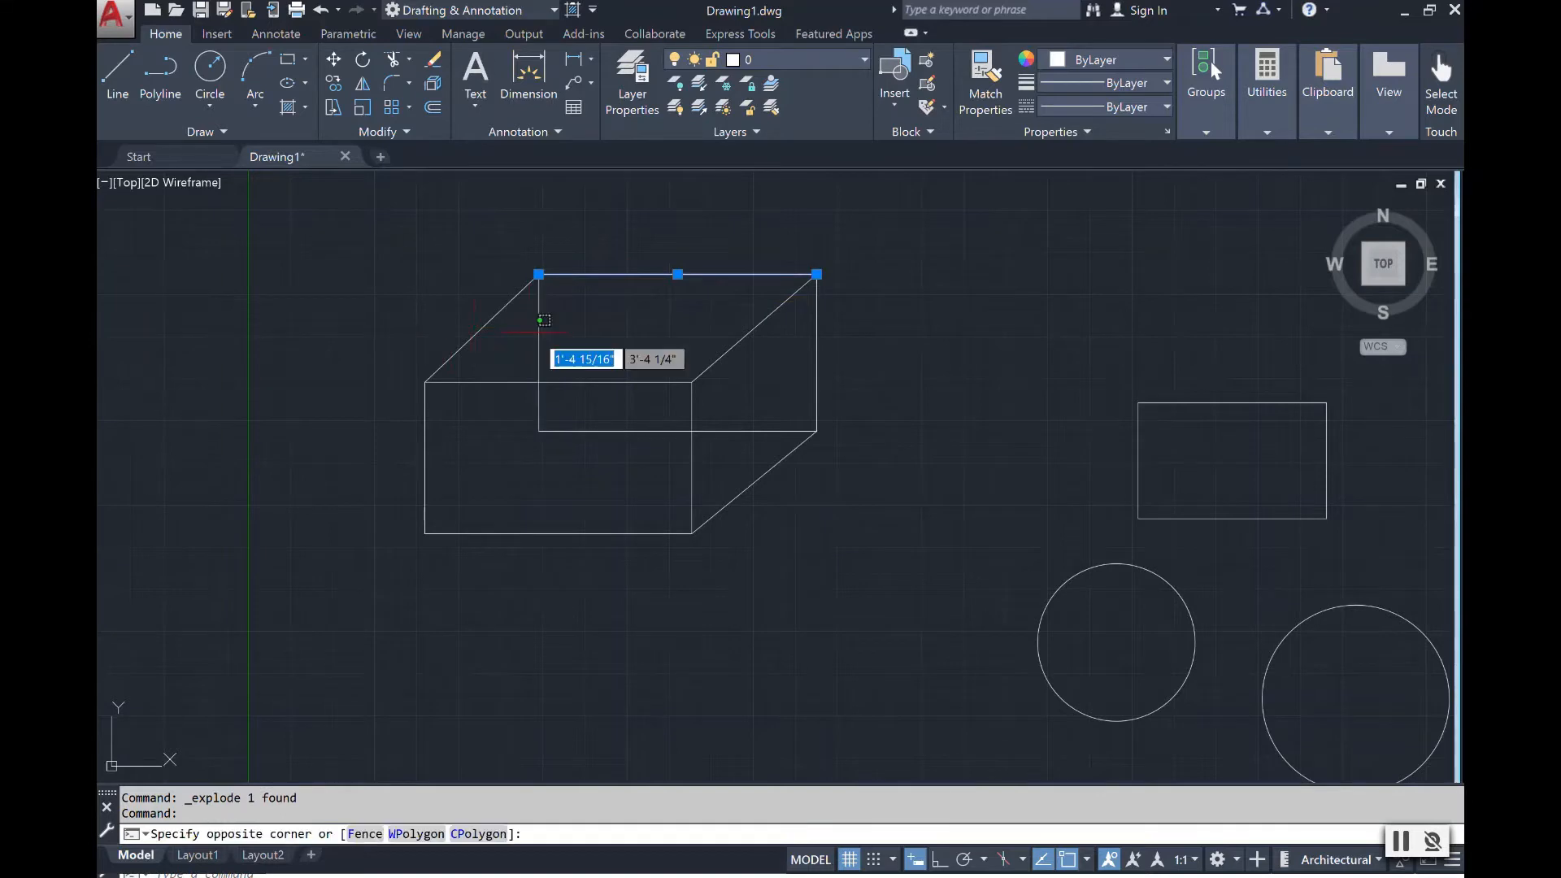
click(534, 334)
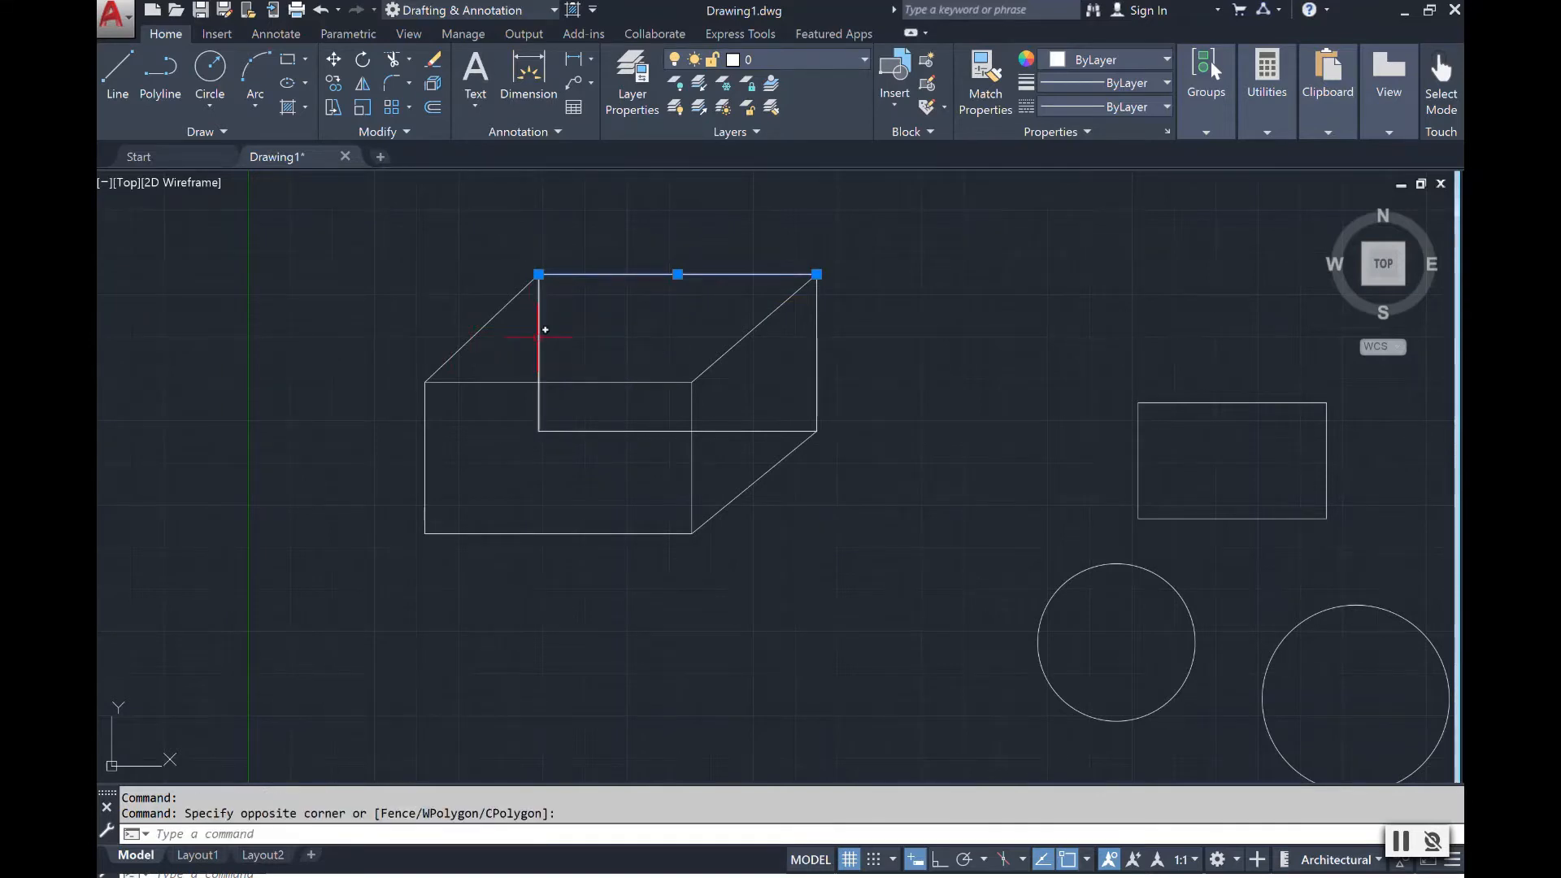
click(603, 434)
click(602, 412)
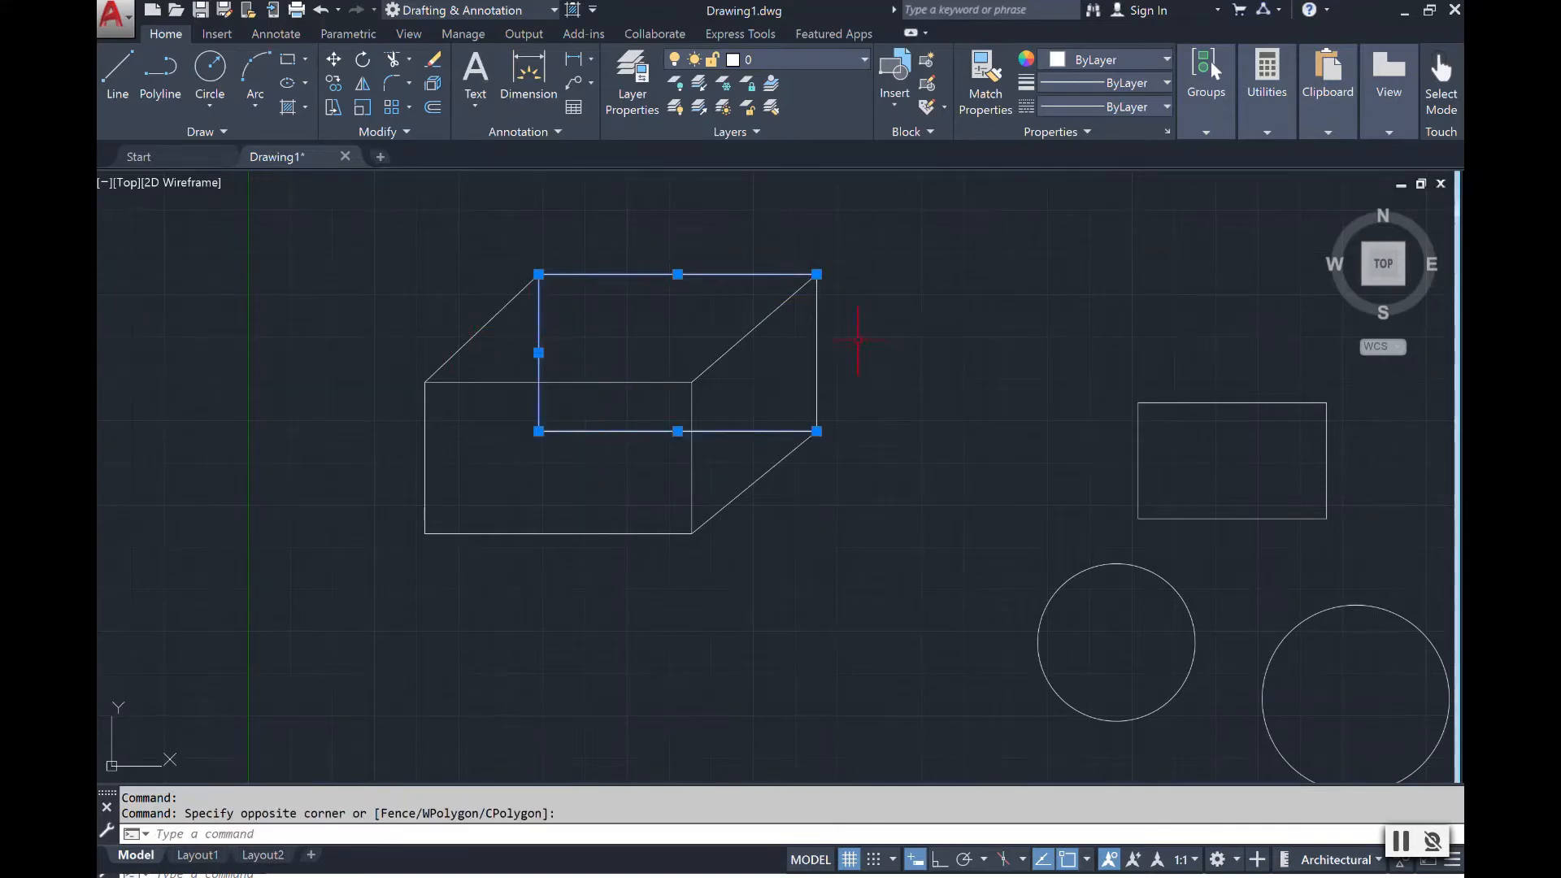
key(Escape)
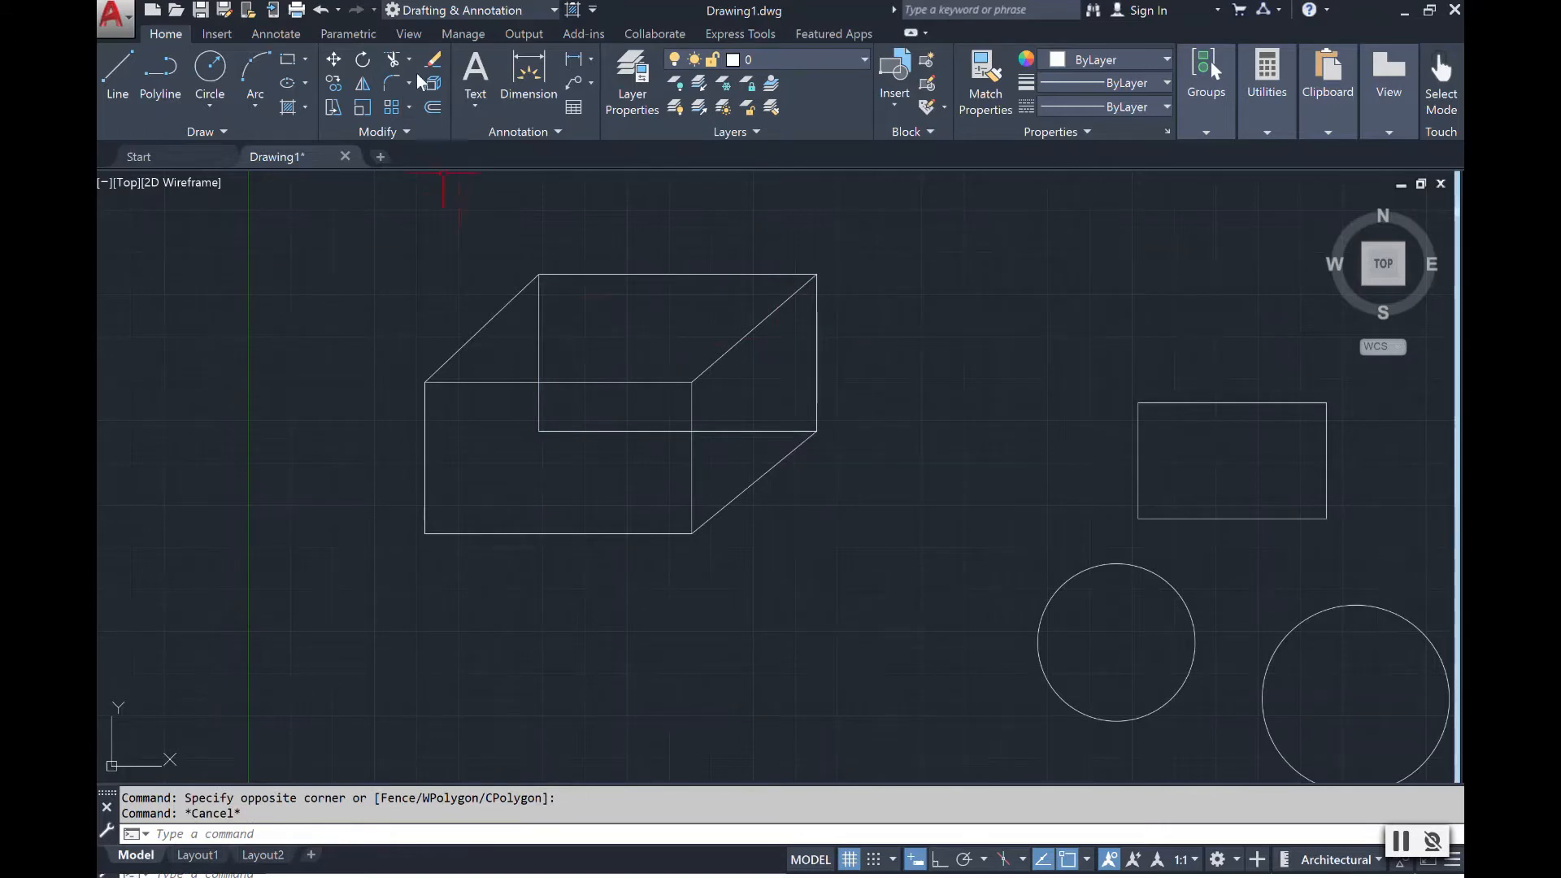
Erase the left and bottom edges of the exploded back rectangle.
click(433, 60)
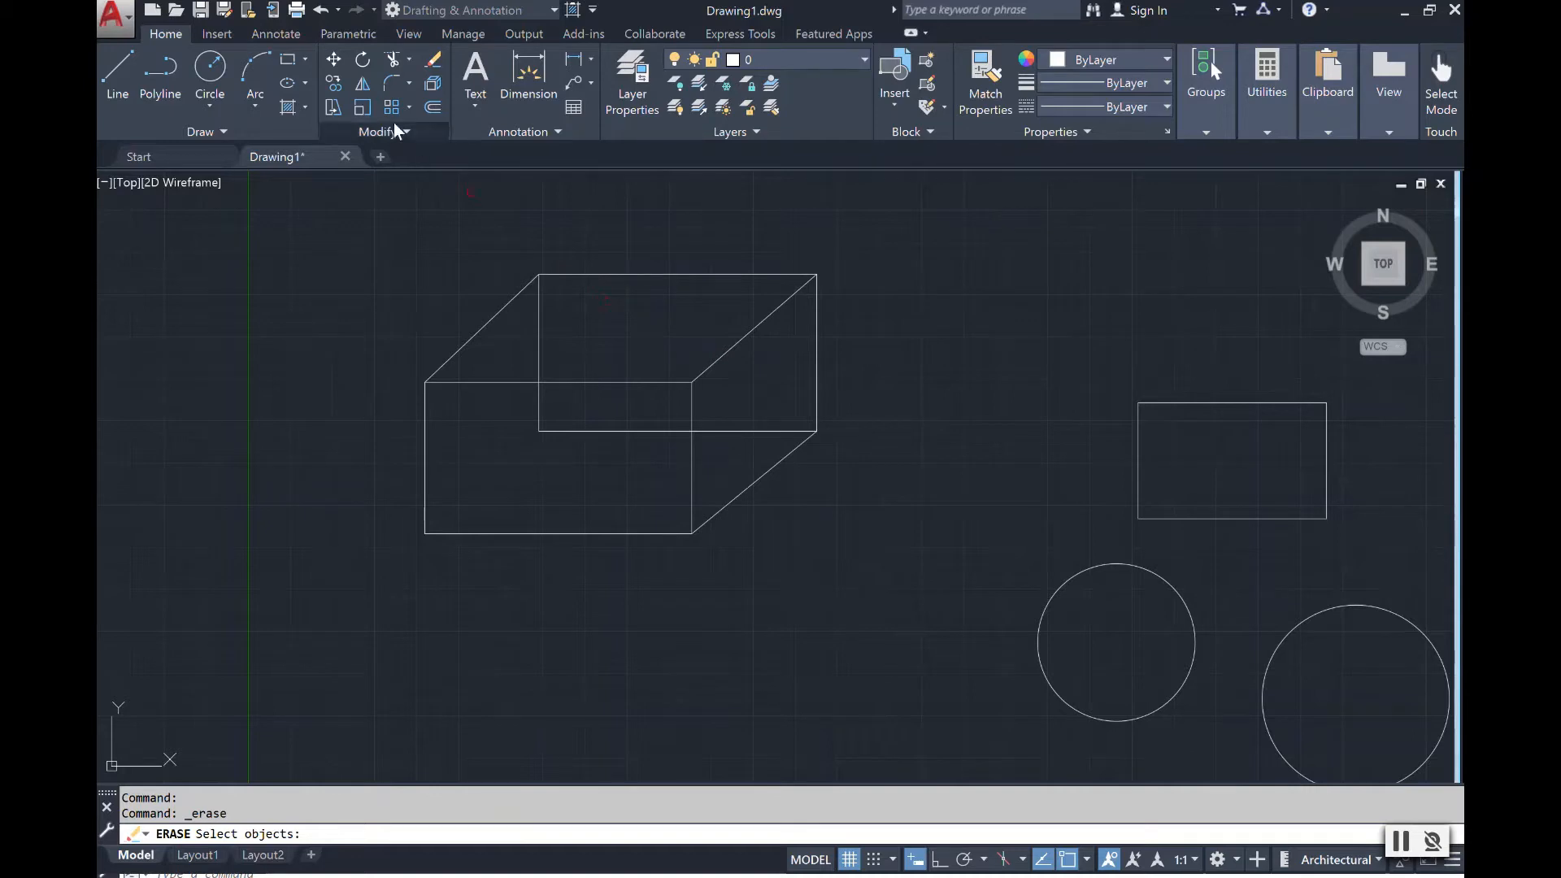
key(Escape)
click(432, 63)
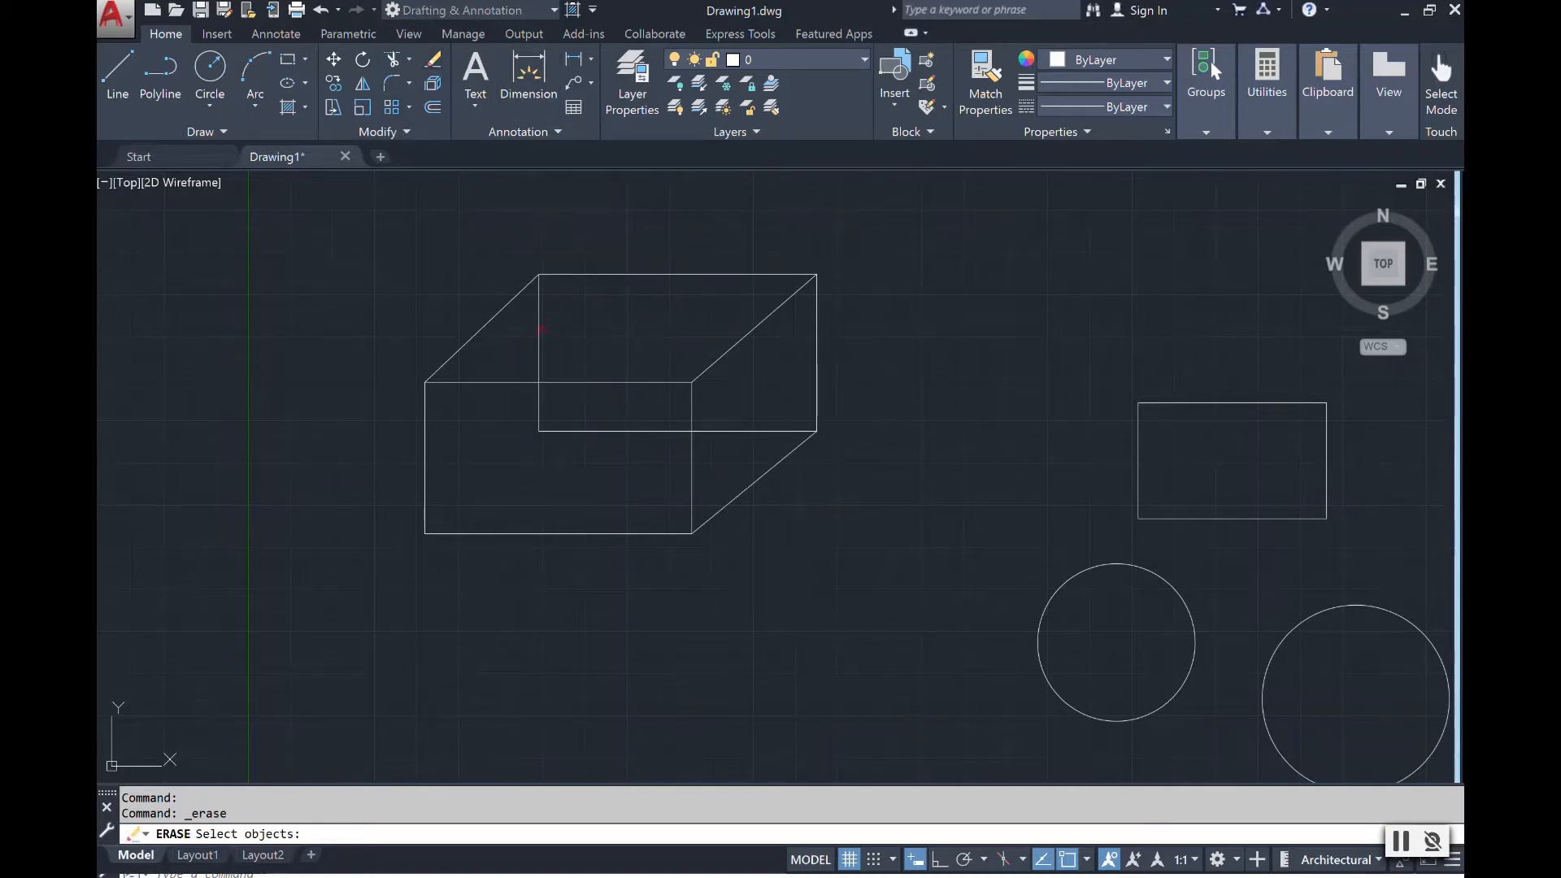
click(539, 330)
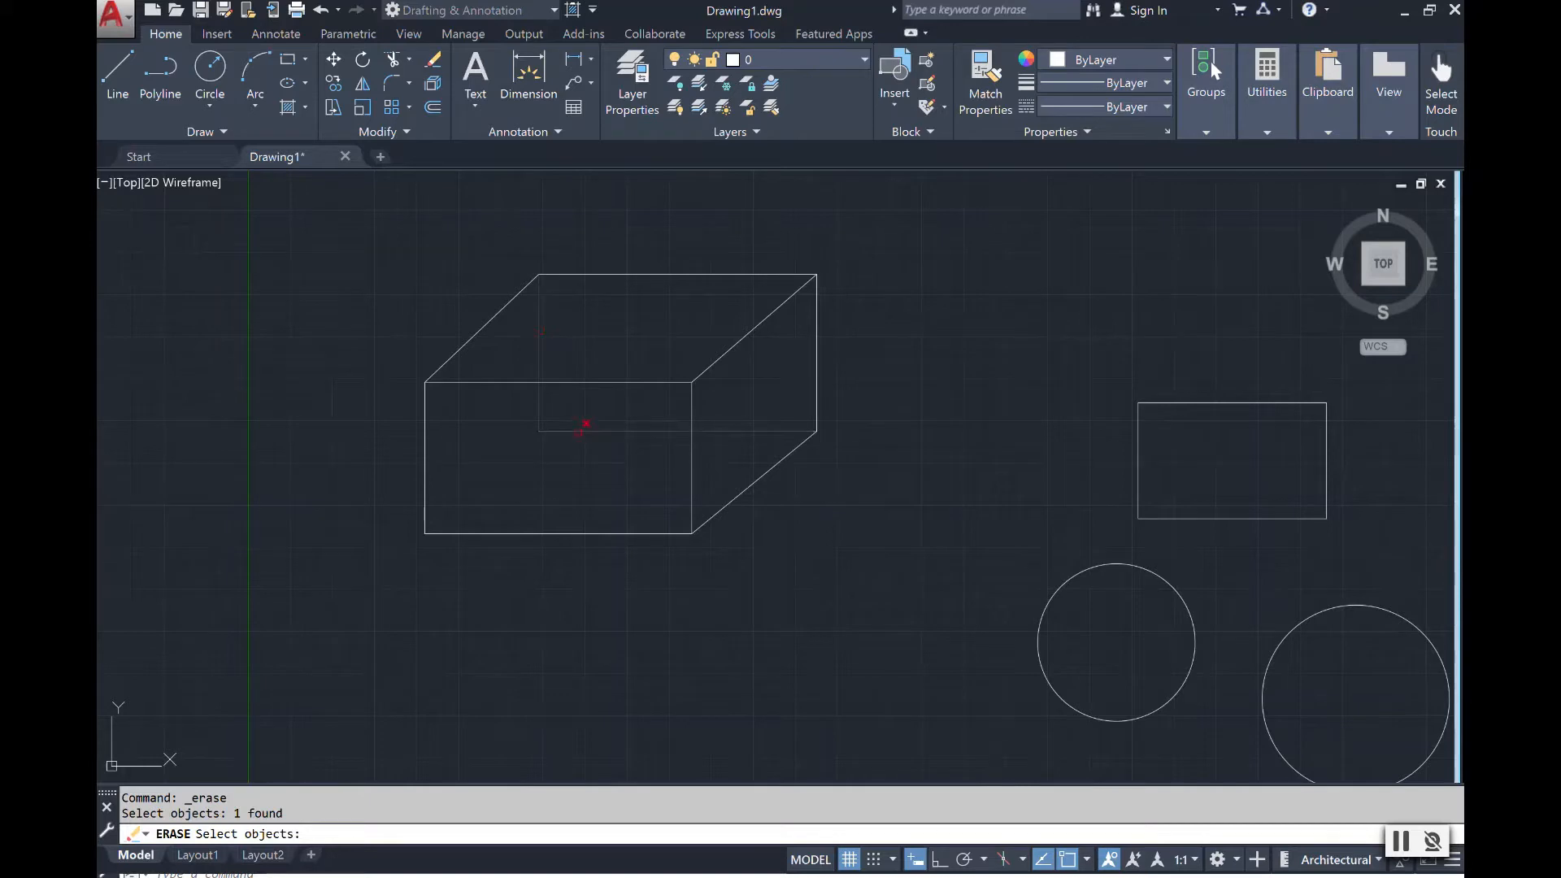
click(584, 431)
key(Return)
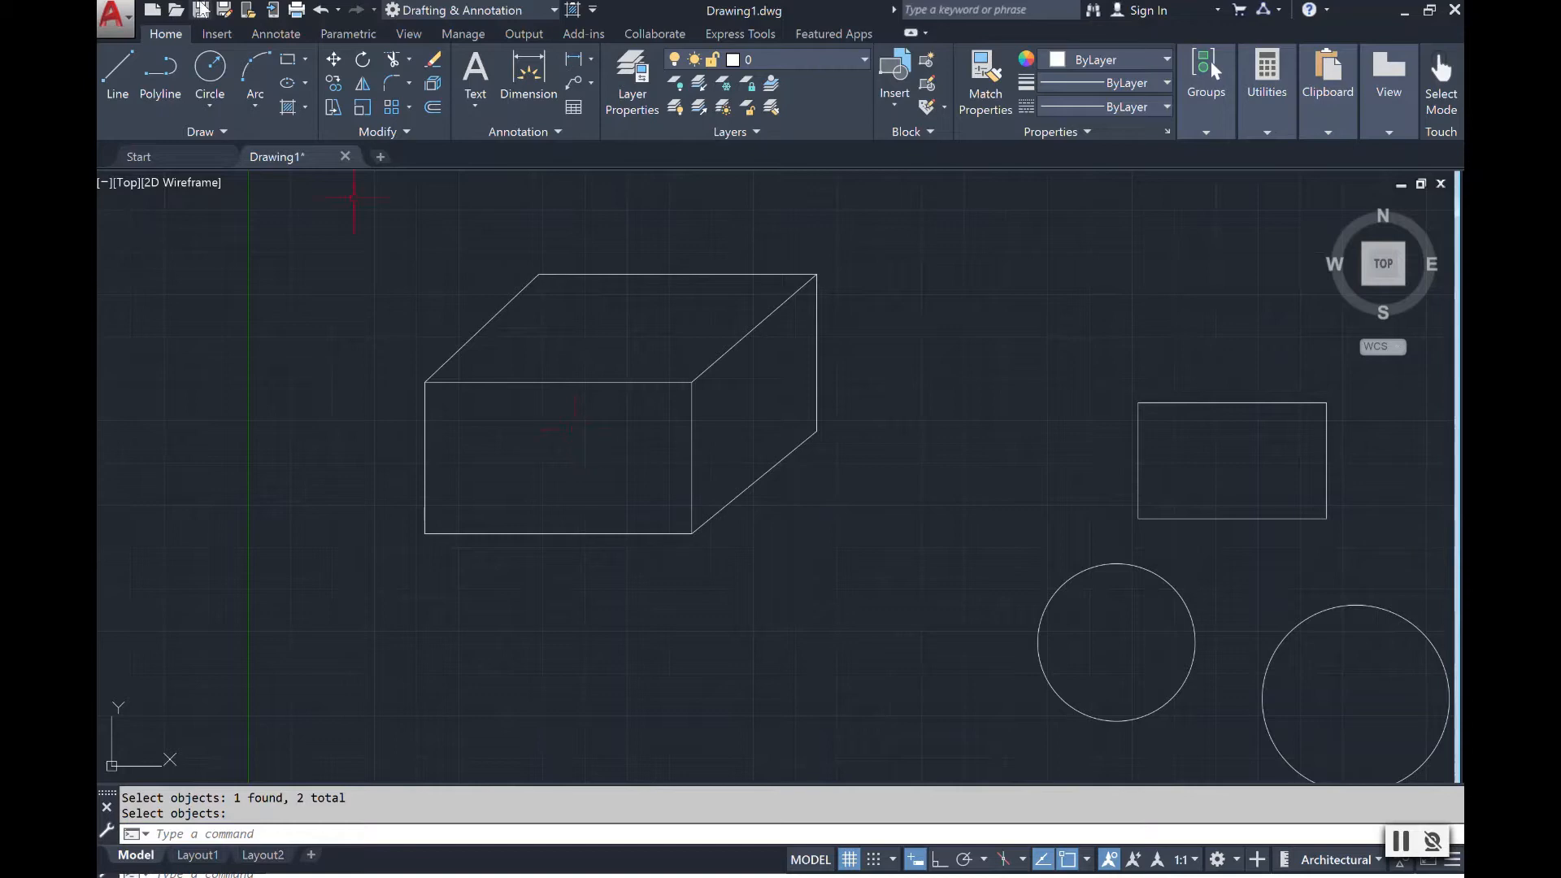
Undo the erasure of the two back edges and the explode of the back rectangle.
click(322, 14)
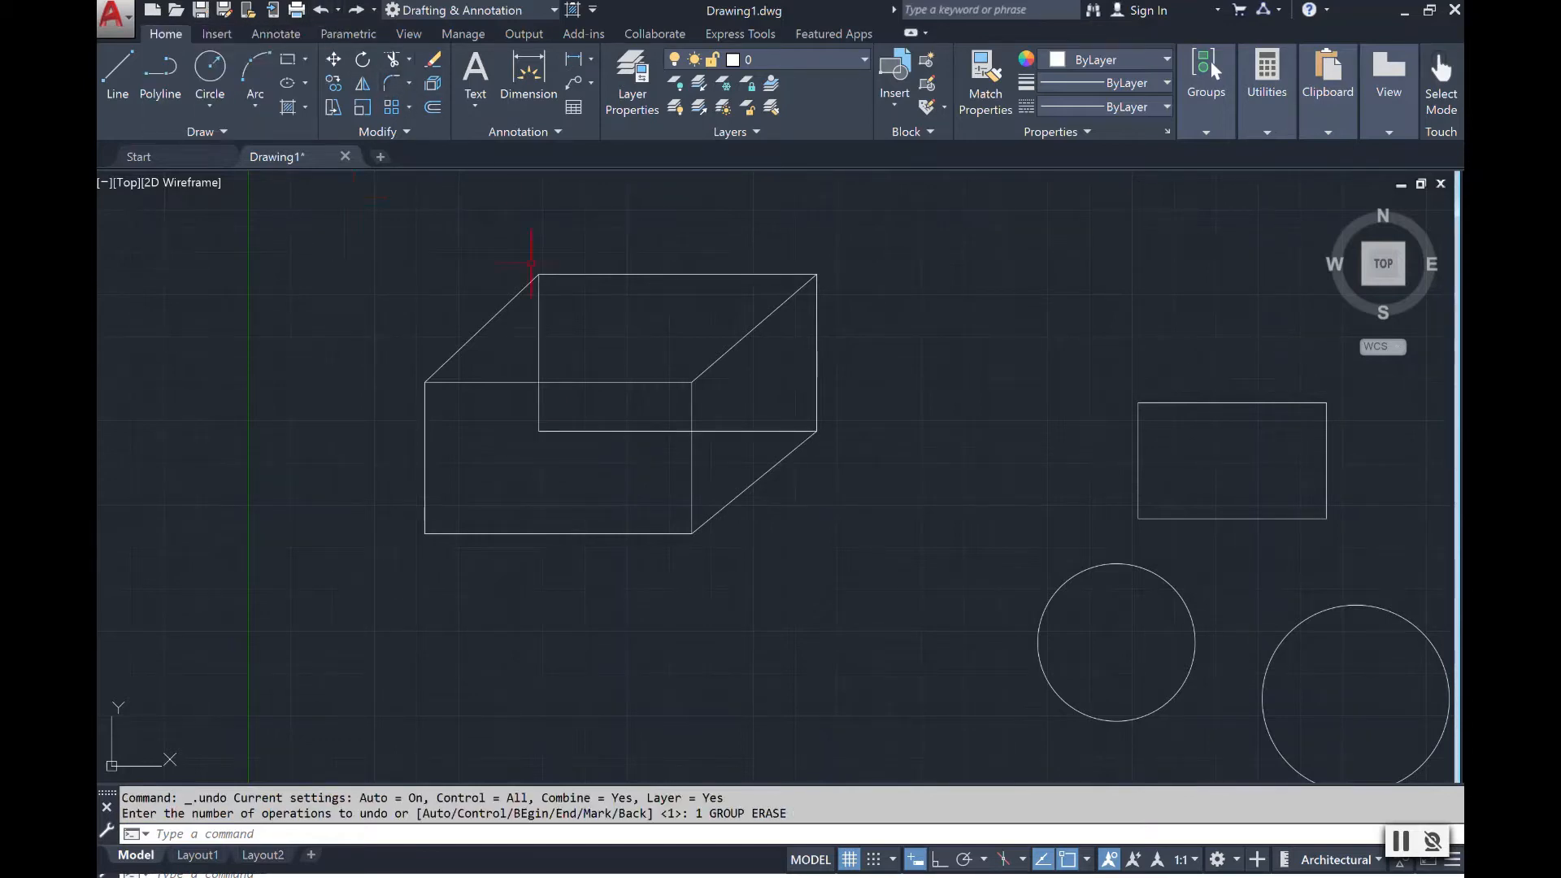
click(323, 15)
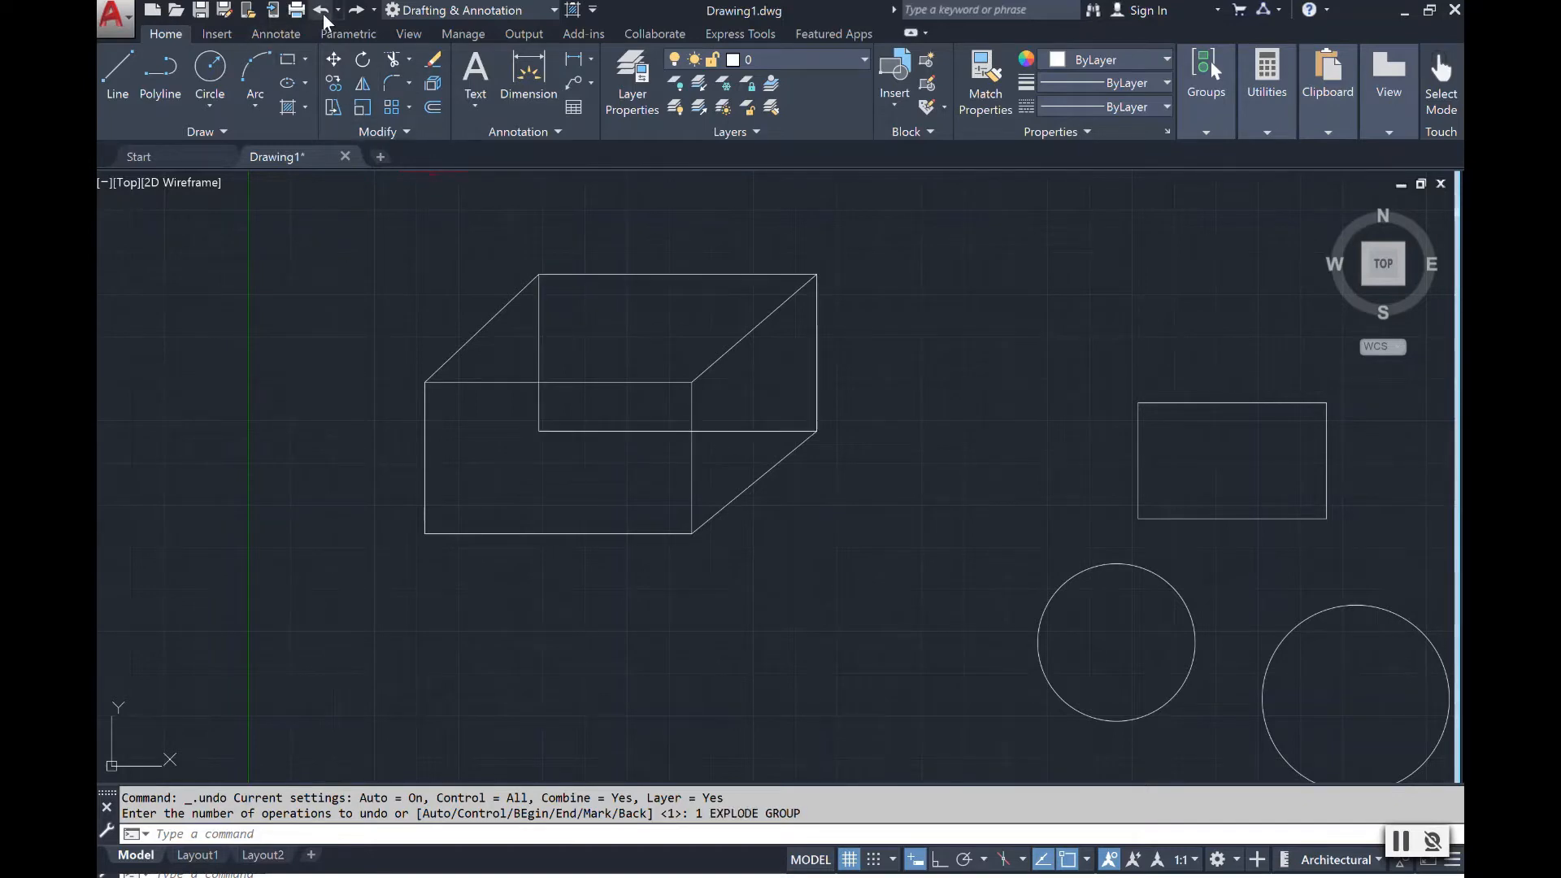
Explode the box's back rectangle into separate lines and erase its left and bottom edges.
click(741, 275)
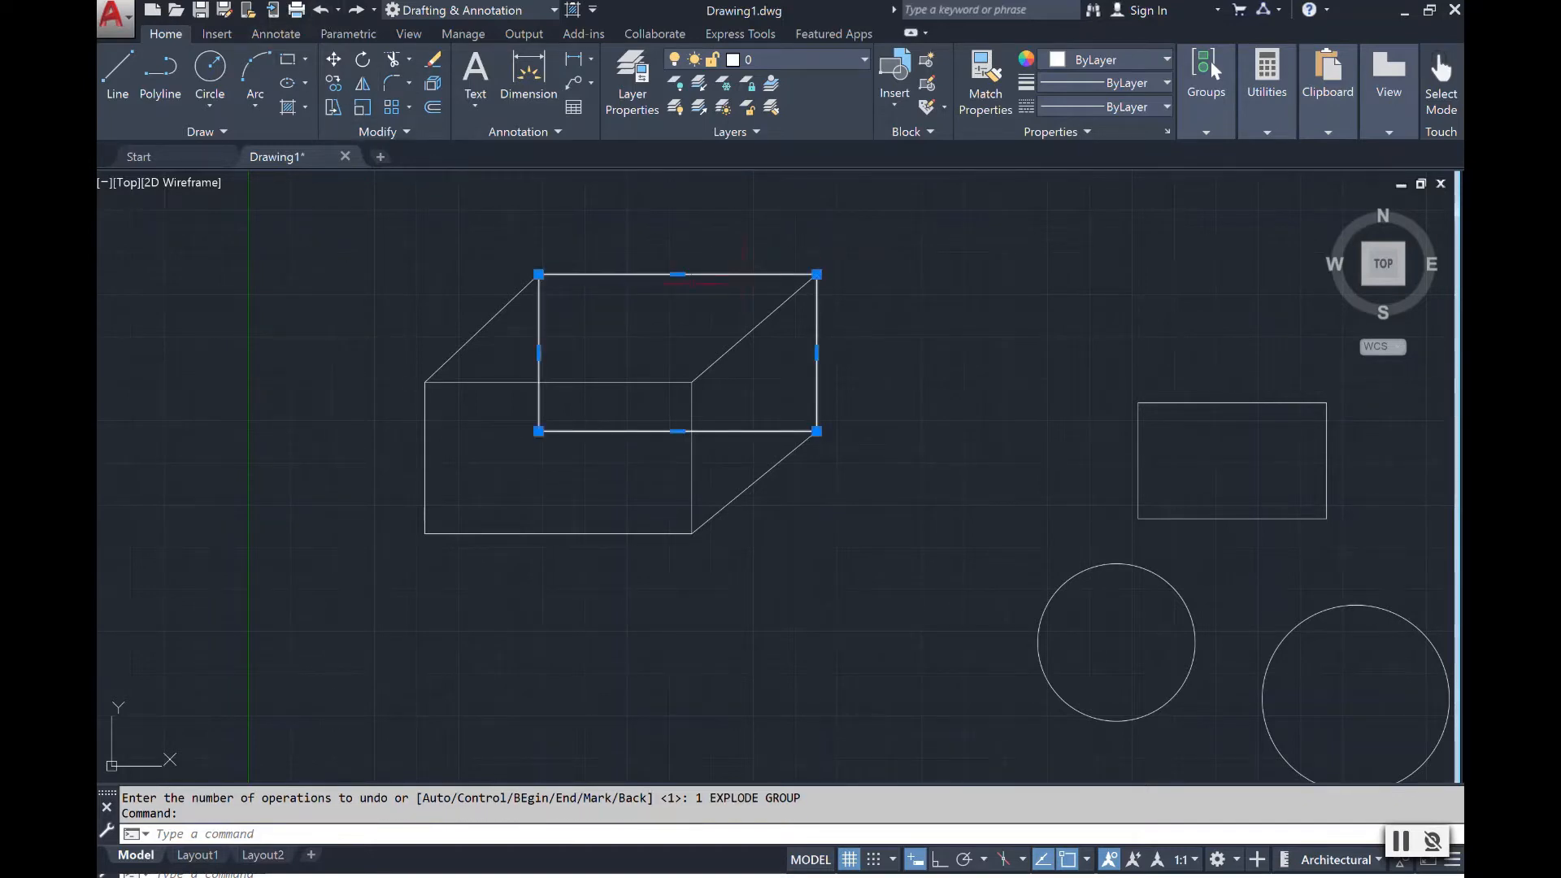
click(431, 103)
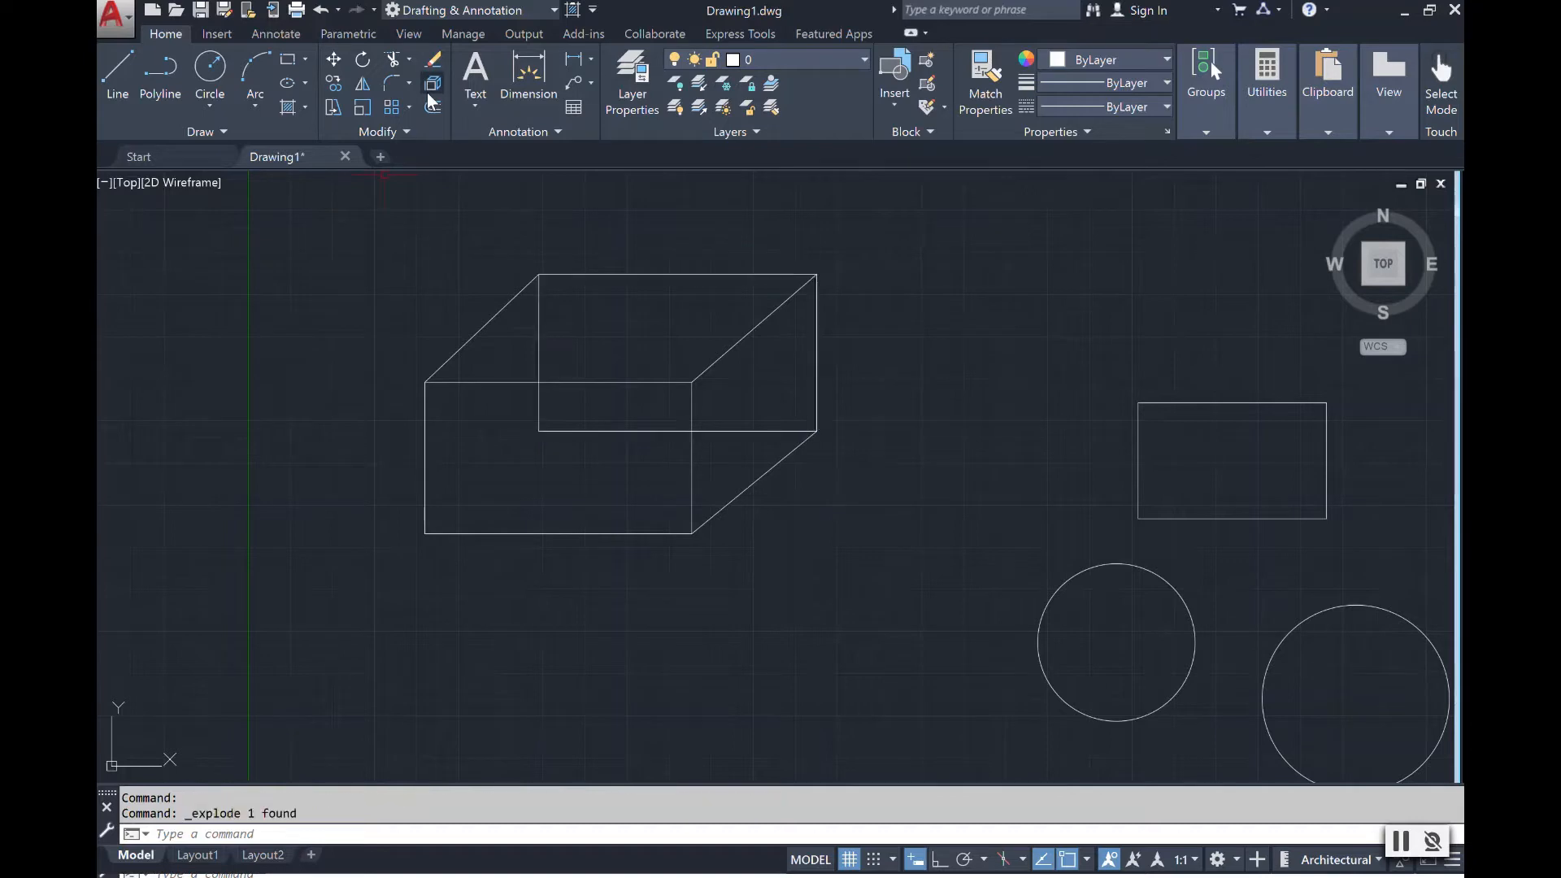
click(539, 334)
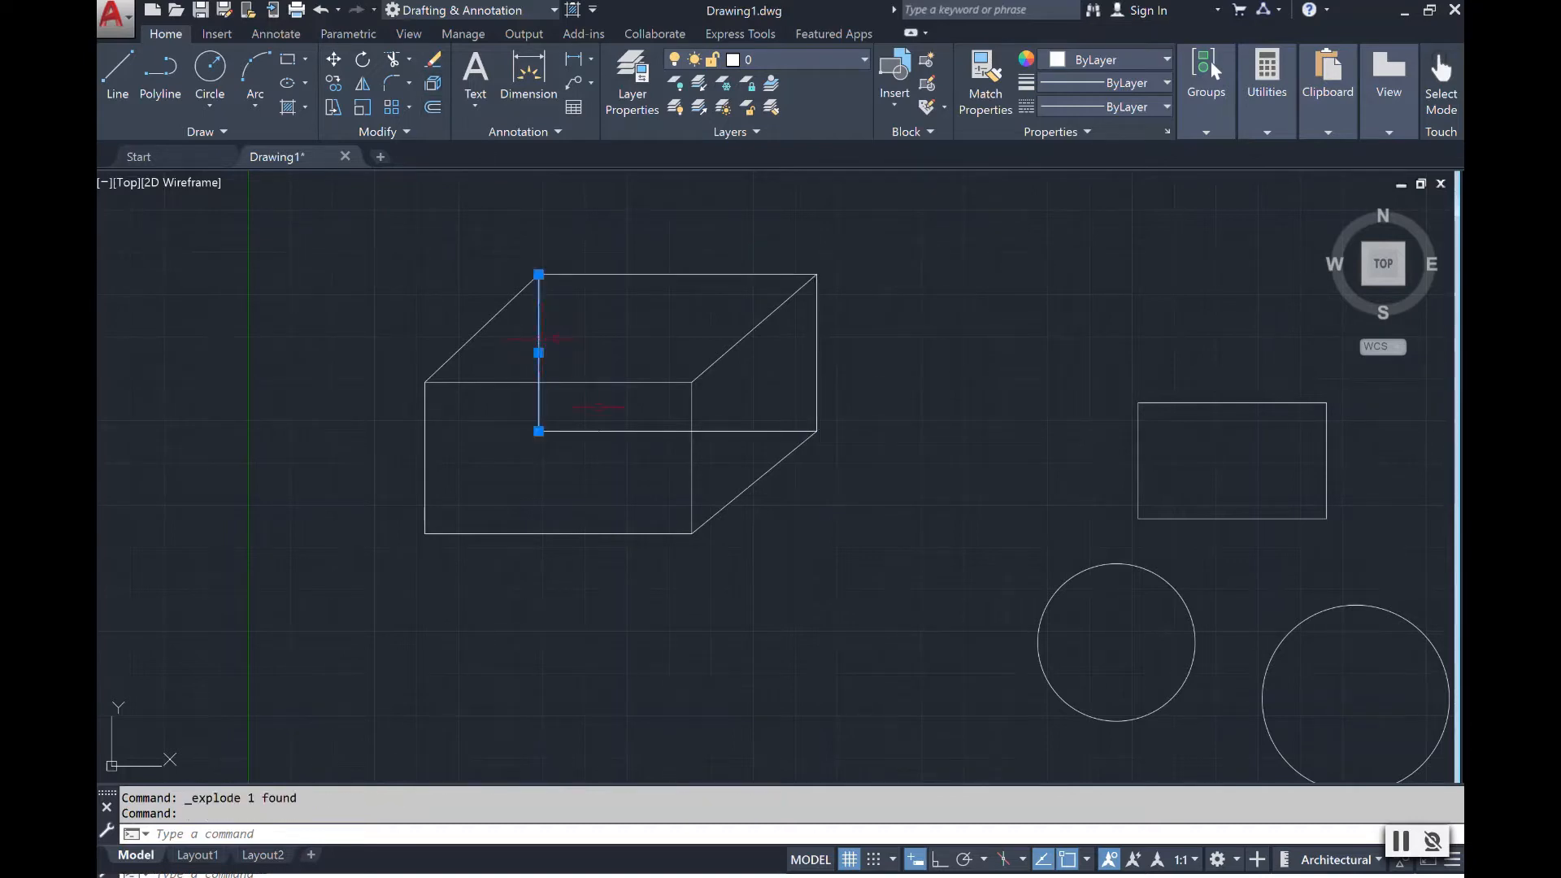
click(605, 430)
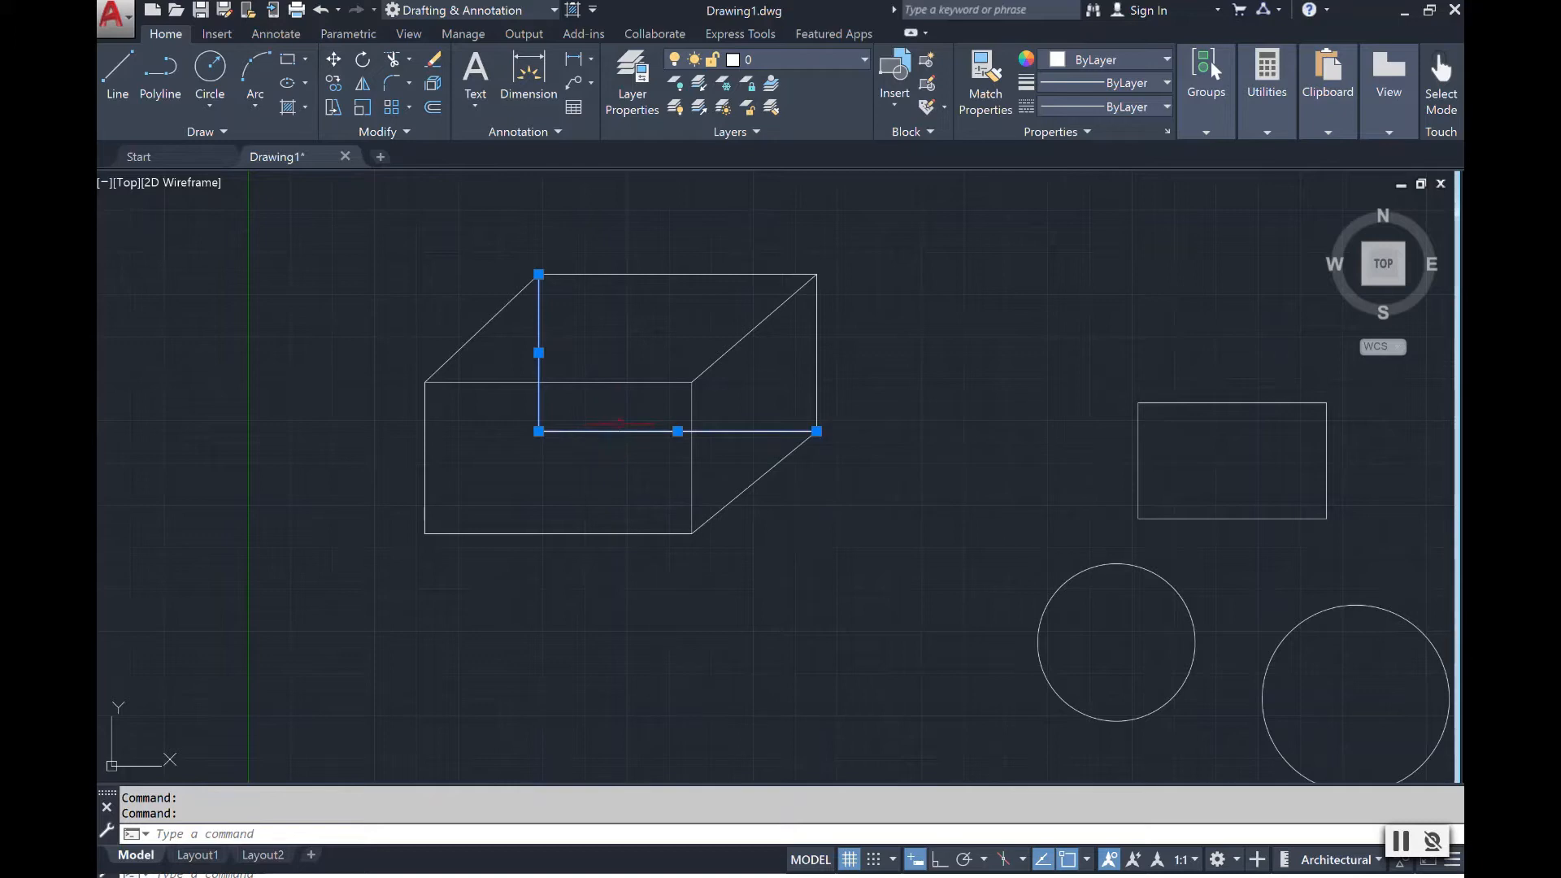
key(Delete)
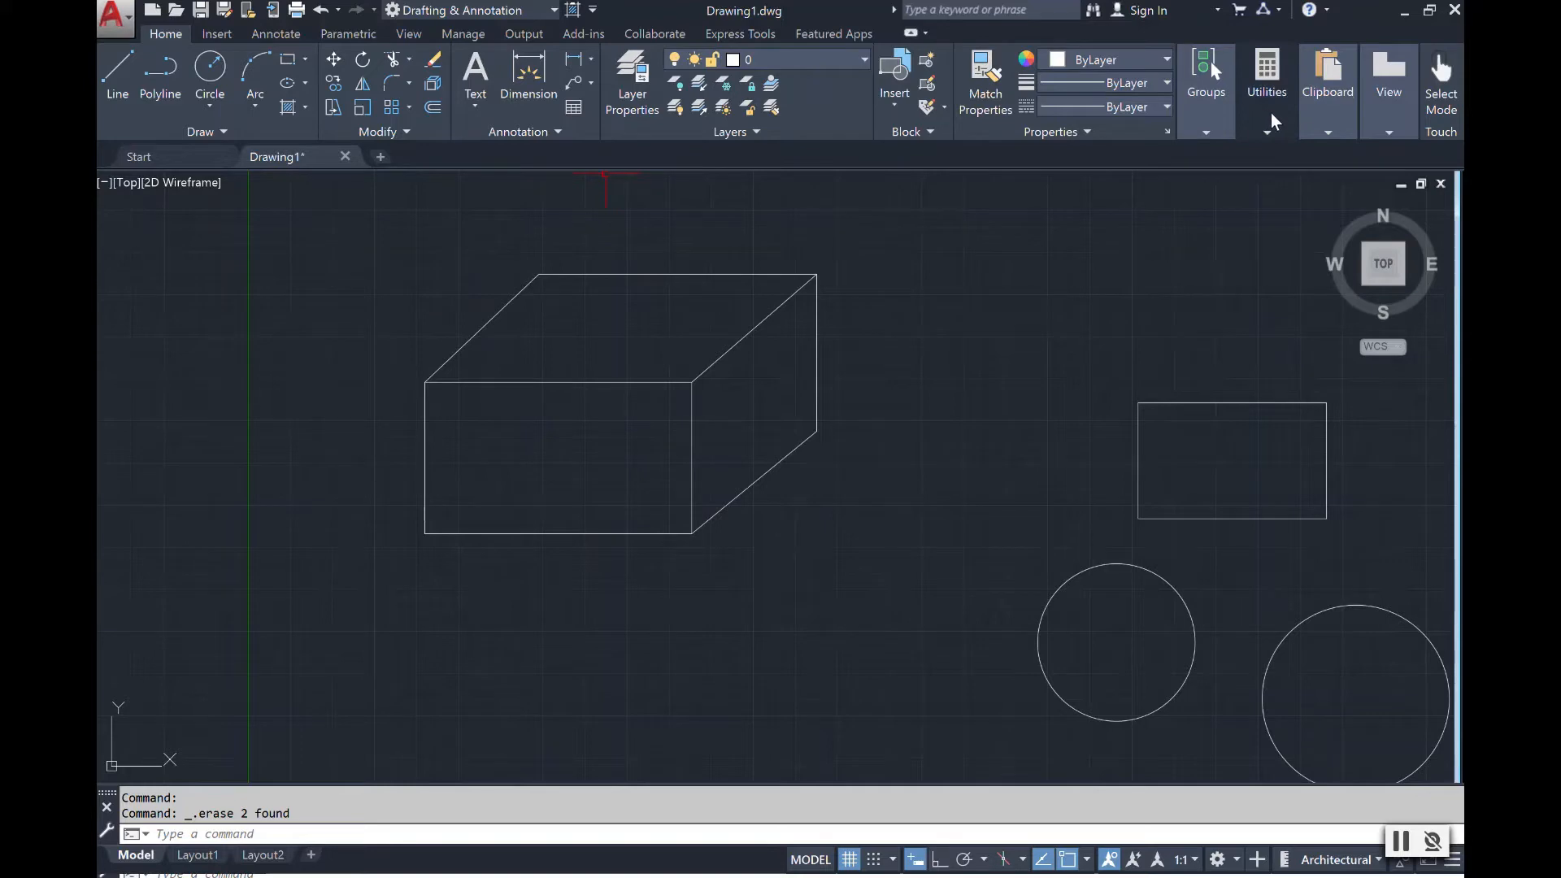
Inspect the dimensions and angles of the box faces and the smaller circle with the Quick measure tool.
mouse_move(1270, 125)
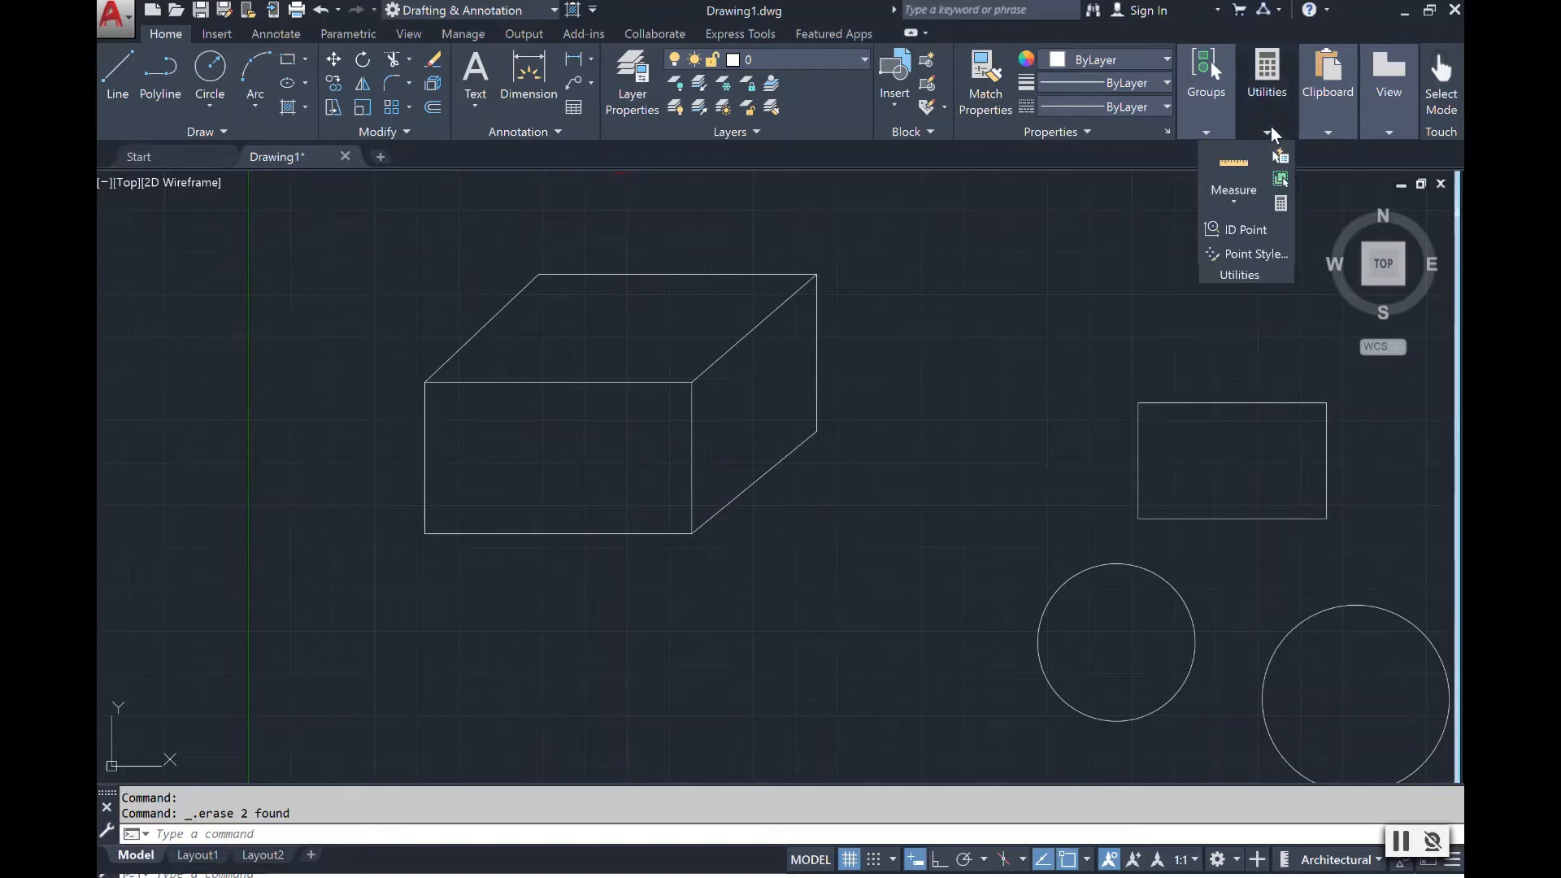
click(1246, 196)
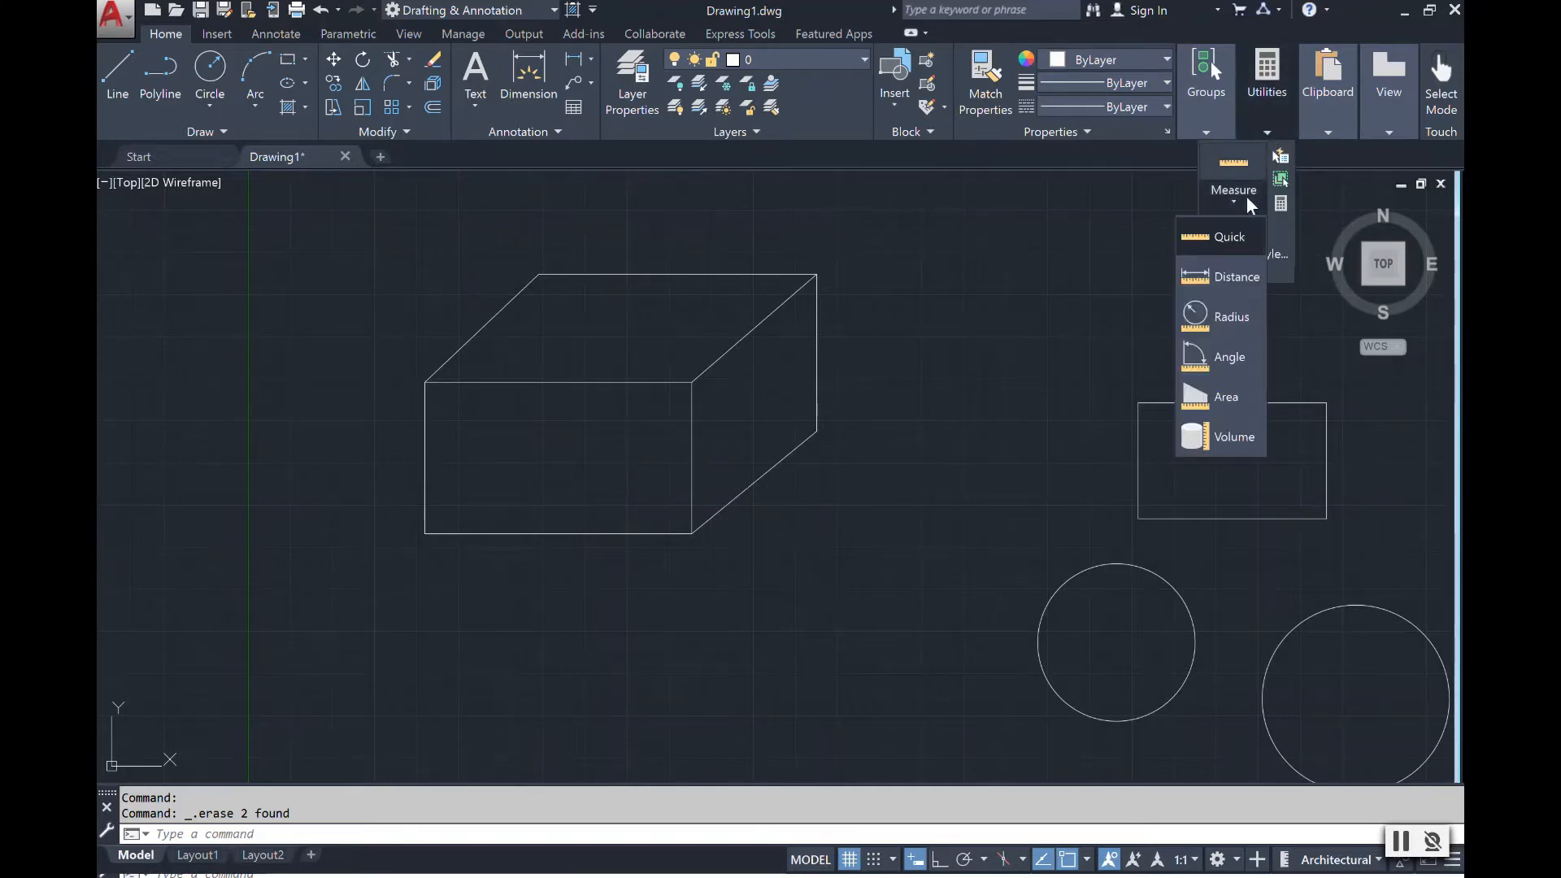
click(1229, 237)
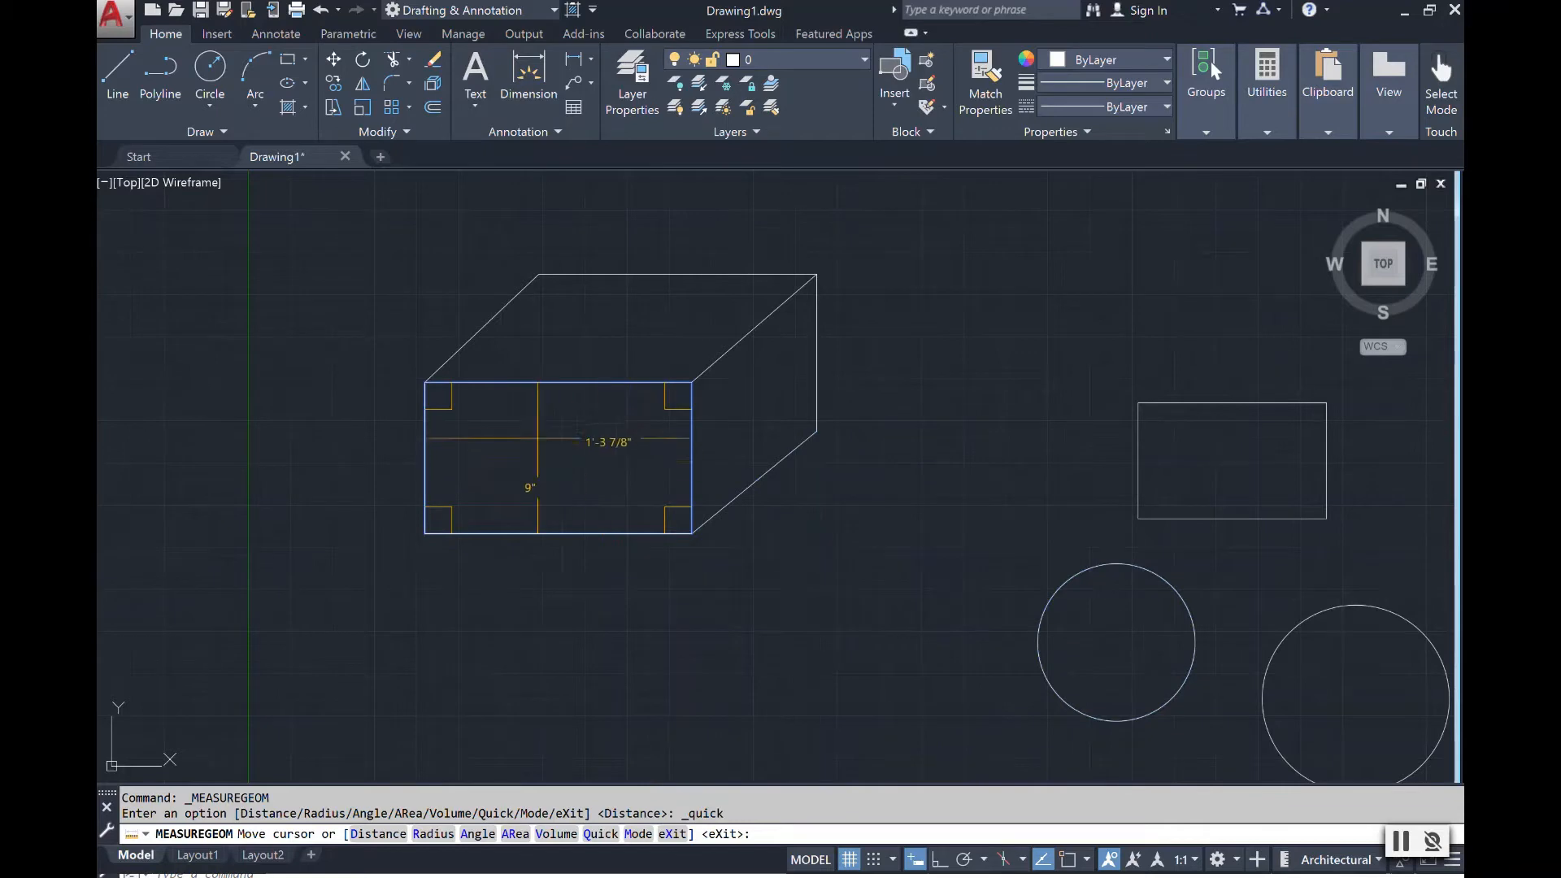
scroll(547, 432, up, 2)
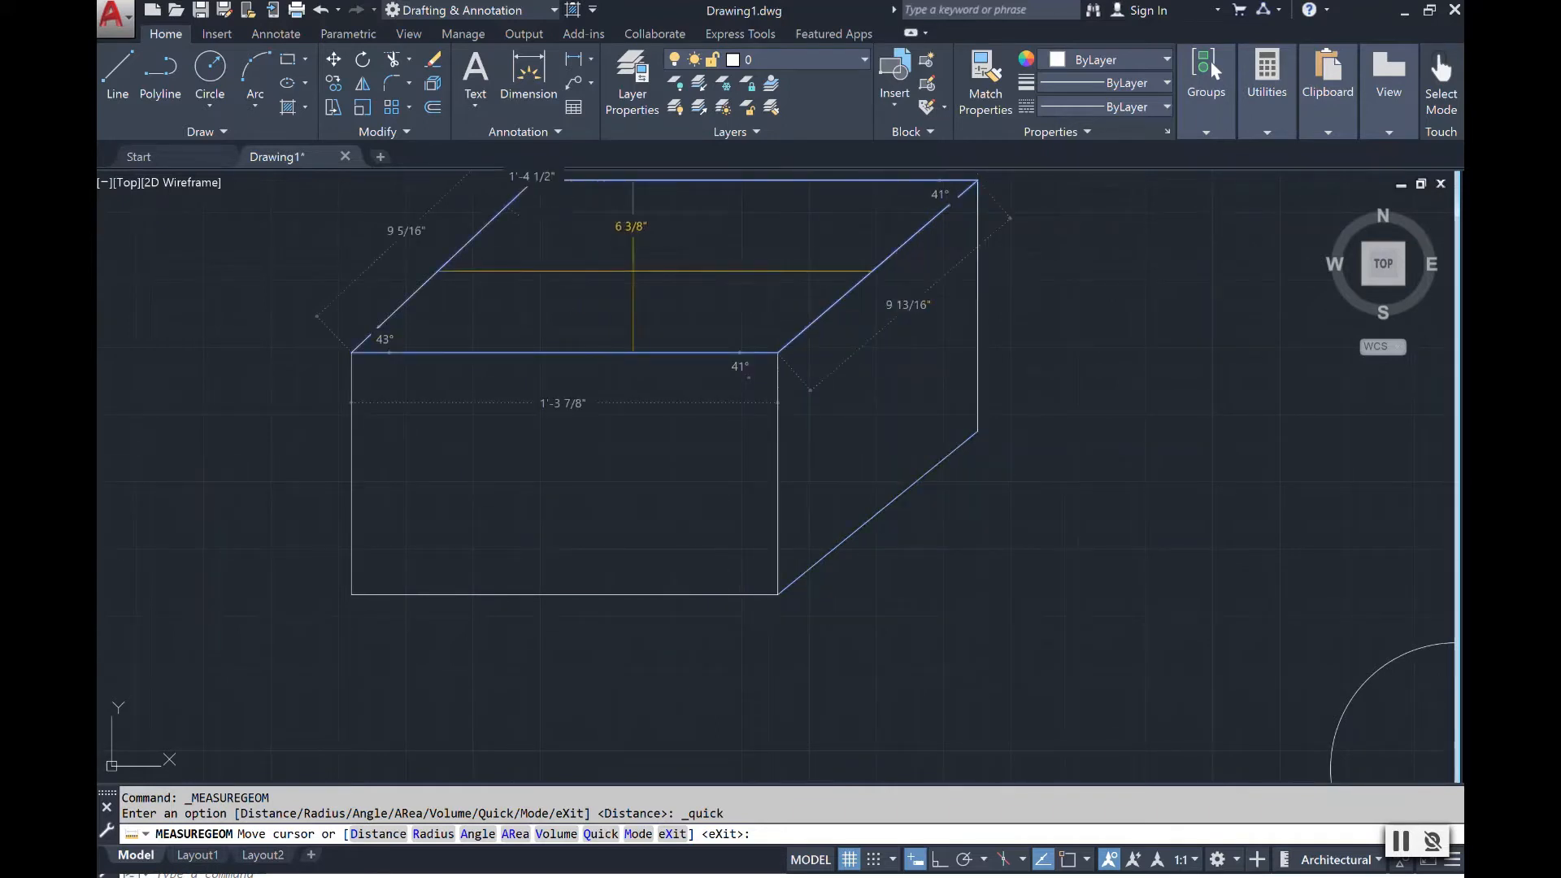
scroll(632, 270, down, 2)
scroll(906, 455, down, 5)
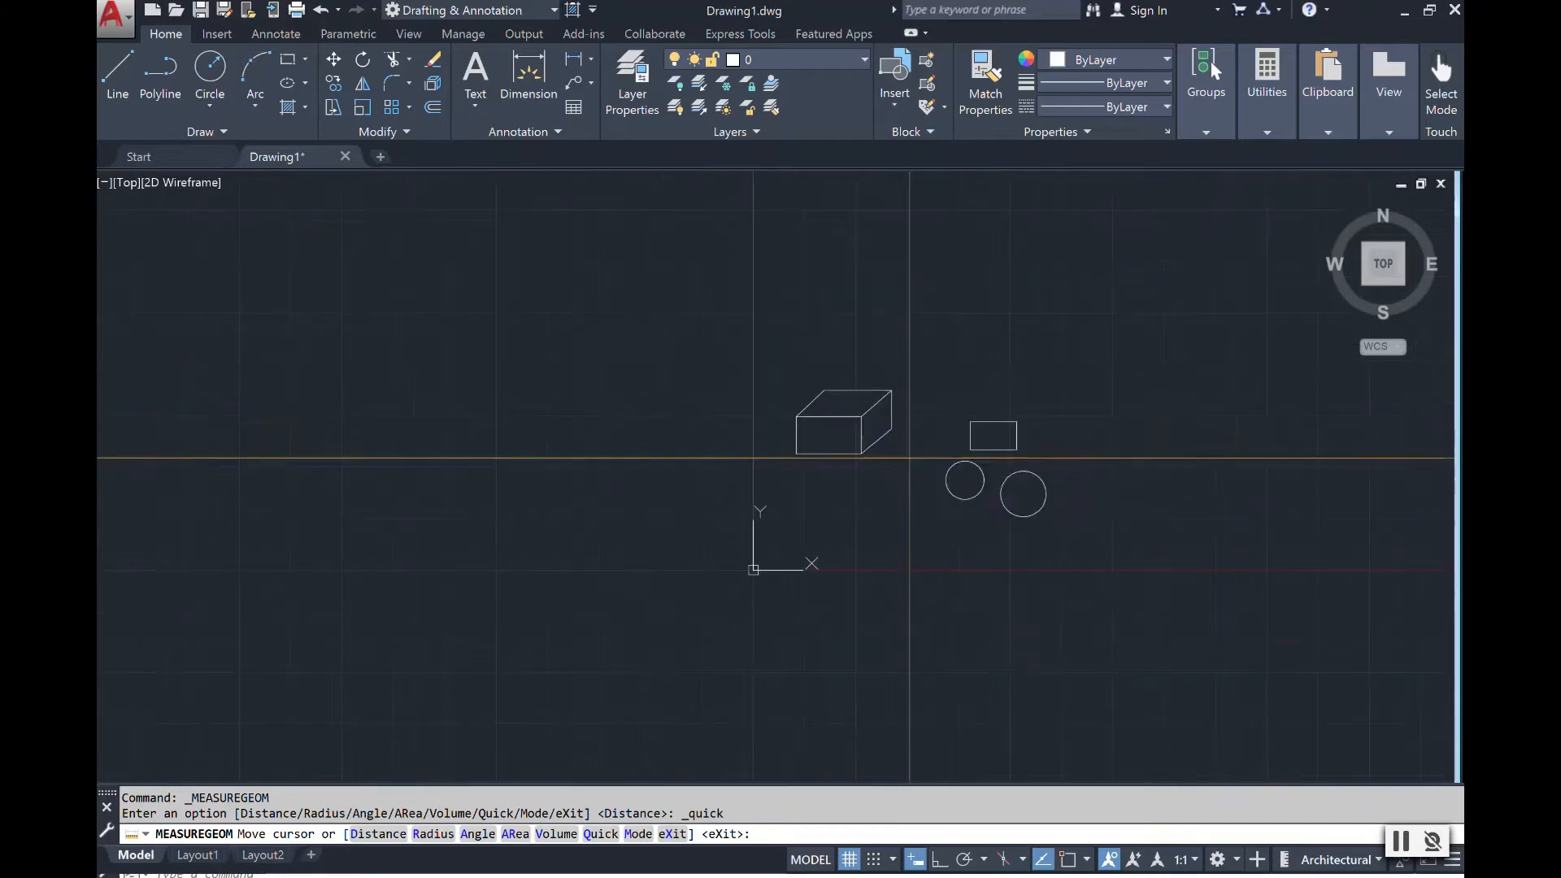
scroll(939, 492, up, 5)
scroll(1036, 429, up, 2)
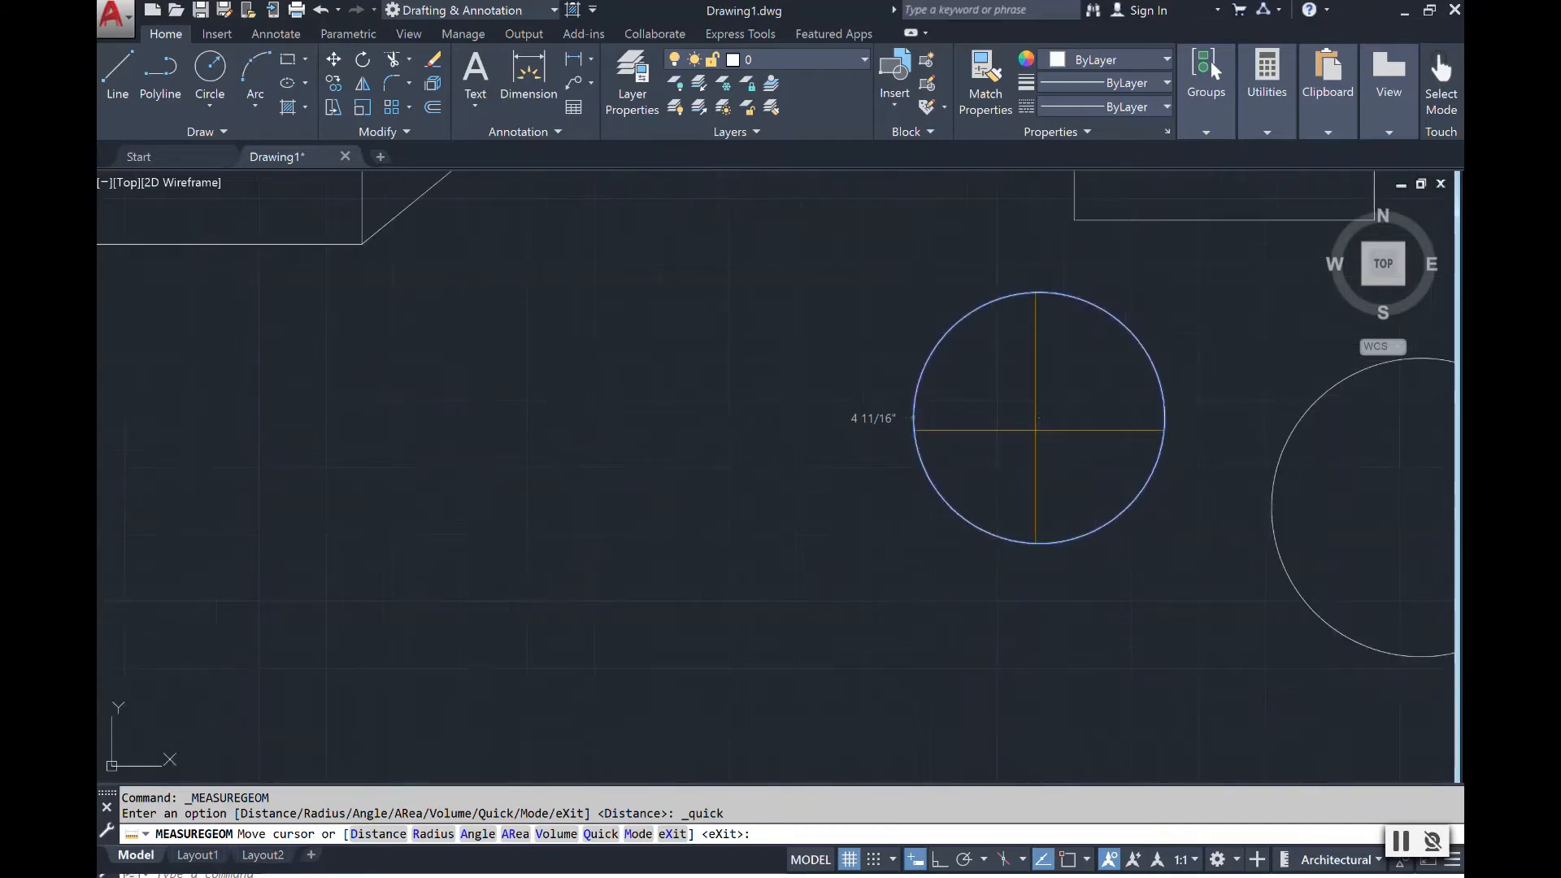
Measure the smaller circle's radius with the Radius measure option, and end the measuring command.
mouse_move(1266, 118)
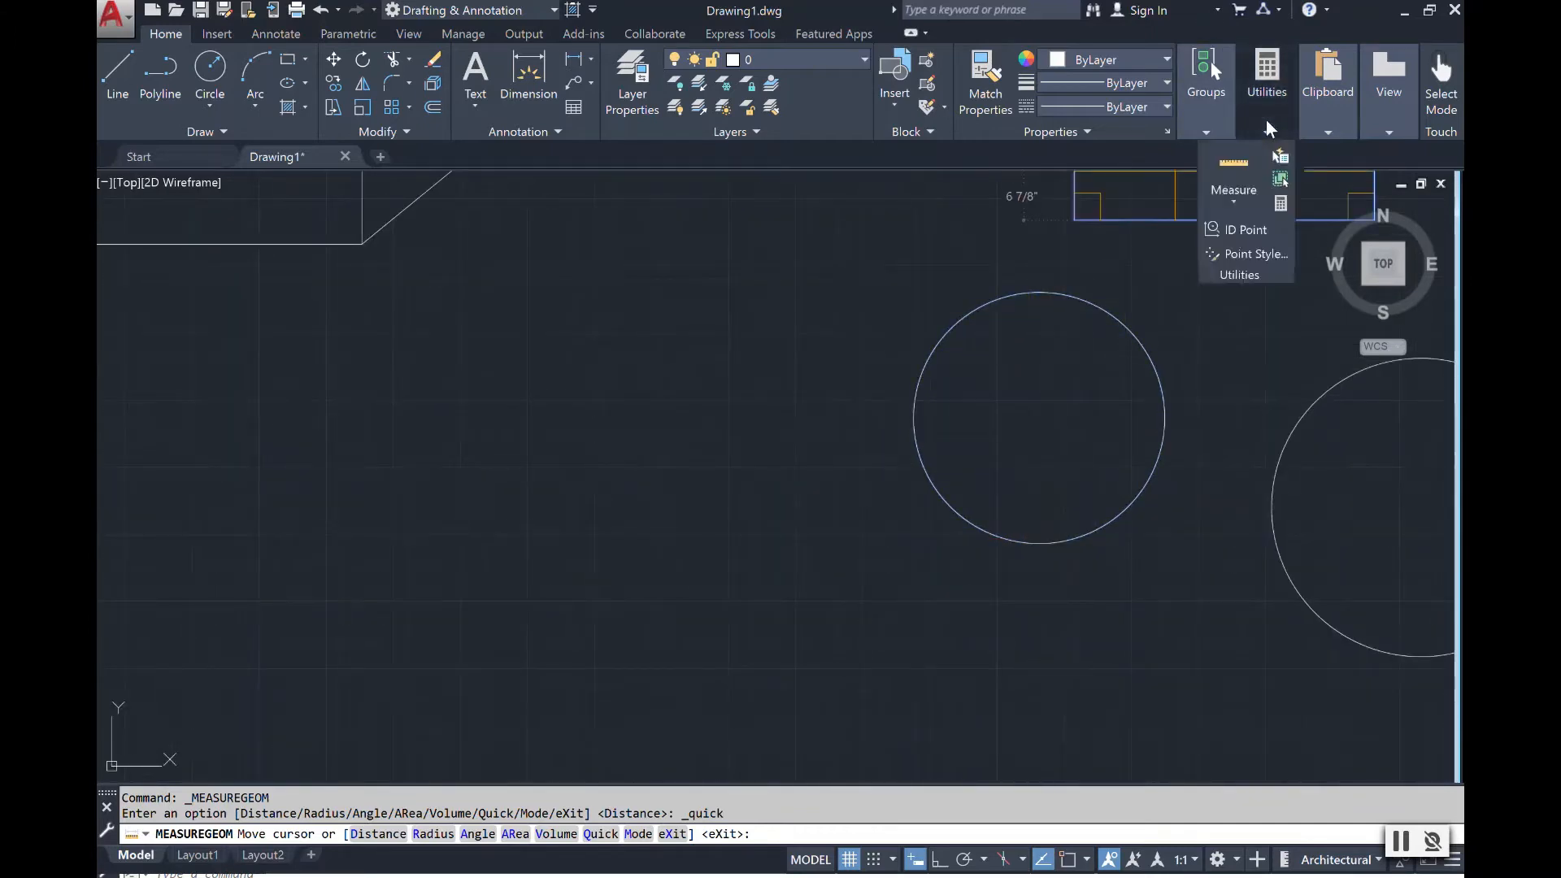
click(1241, 202)
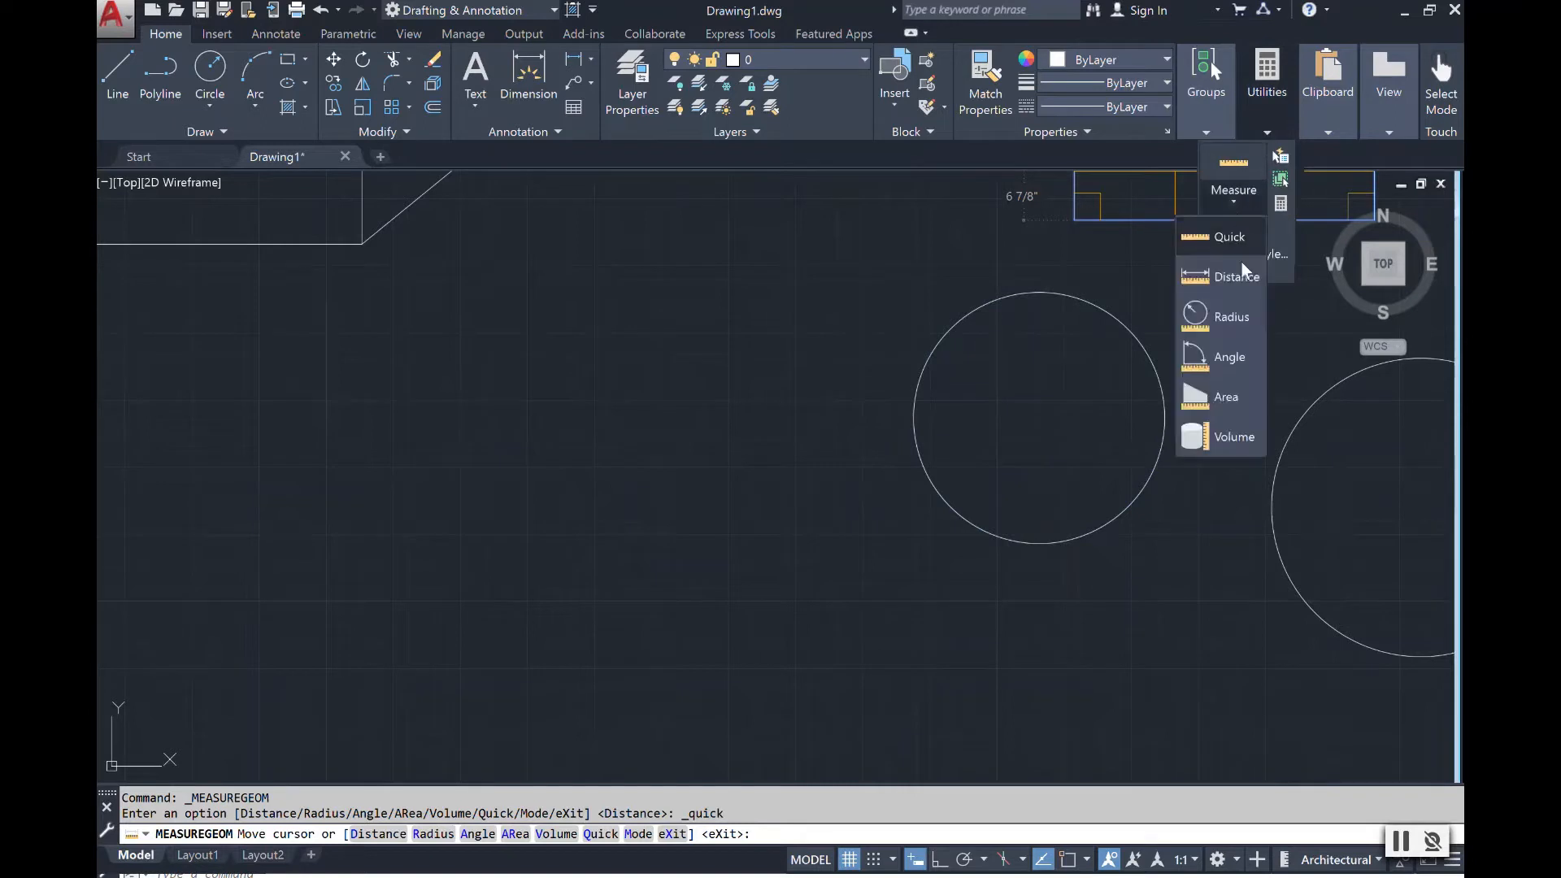
click(1240, 319)
scroll(1252, 309, down, 5)
scroll(1261, 312, up, 5)
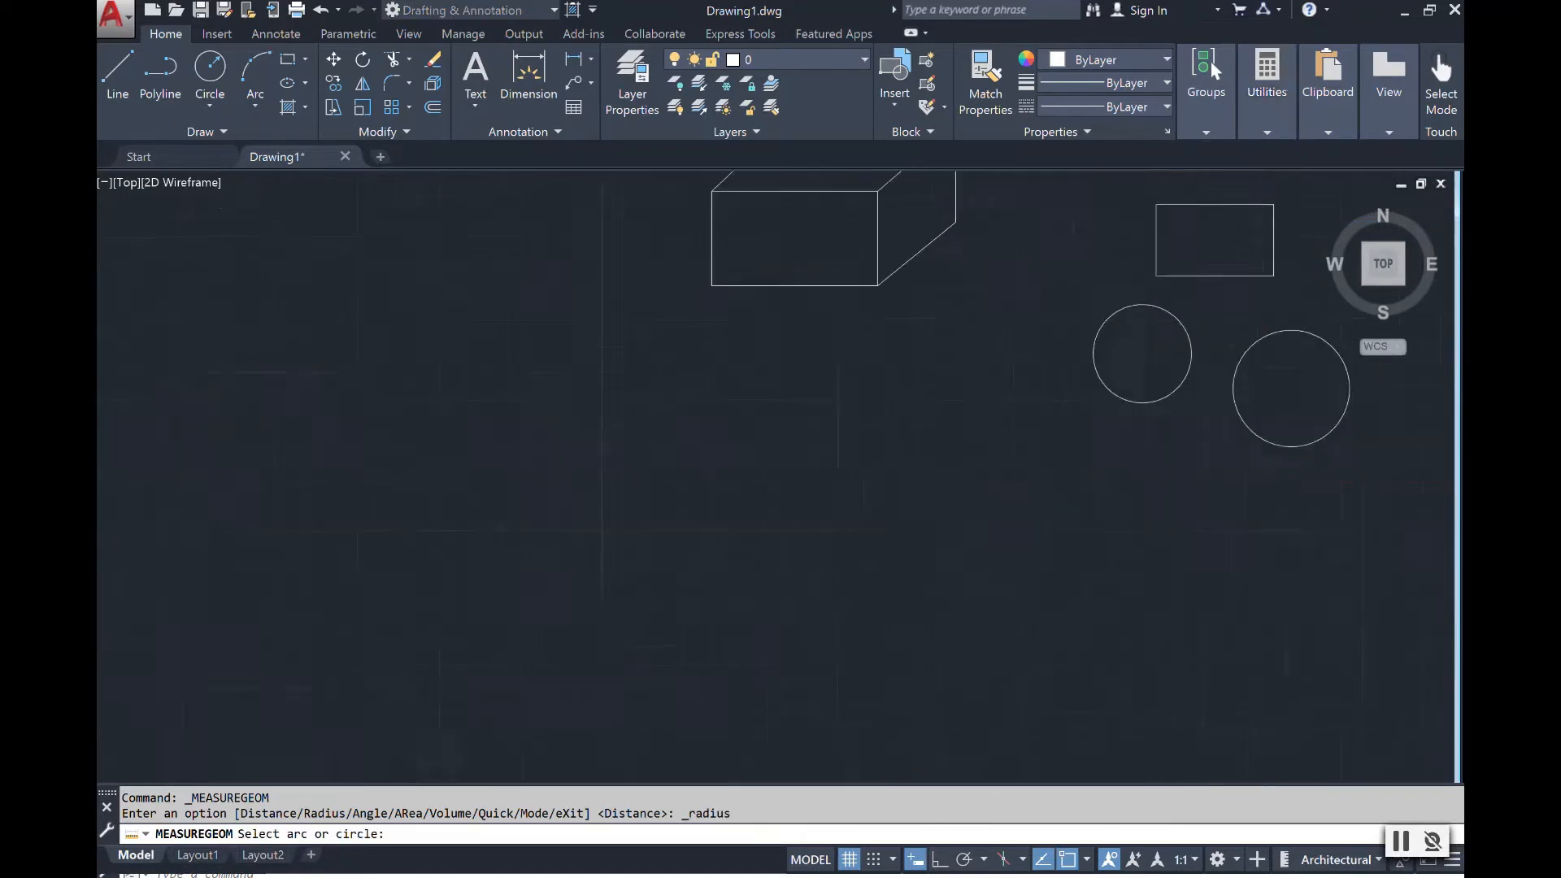
scroll(1260, 313, up, 2)
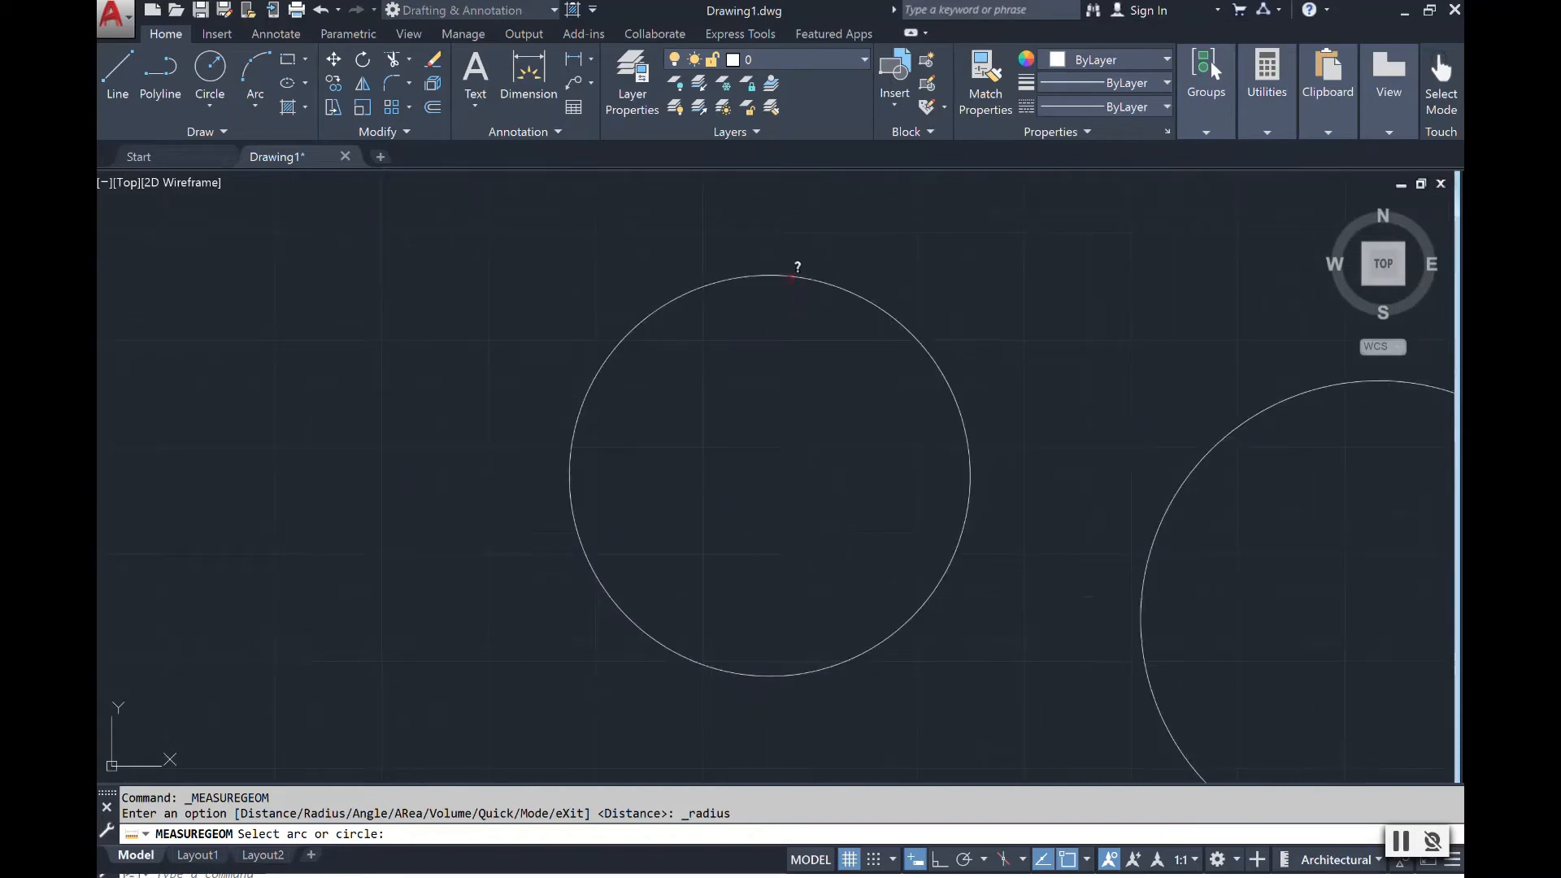
click(789, 277)
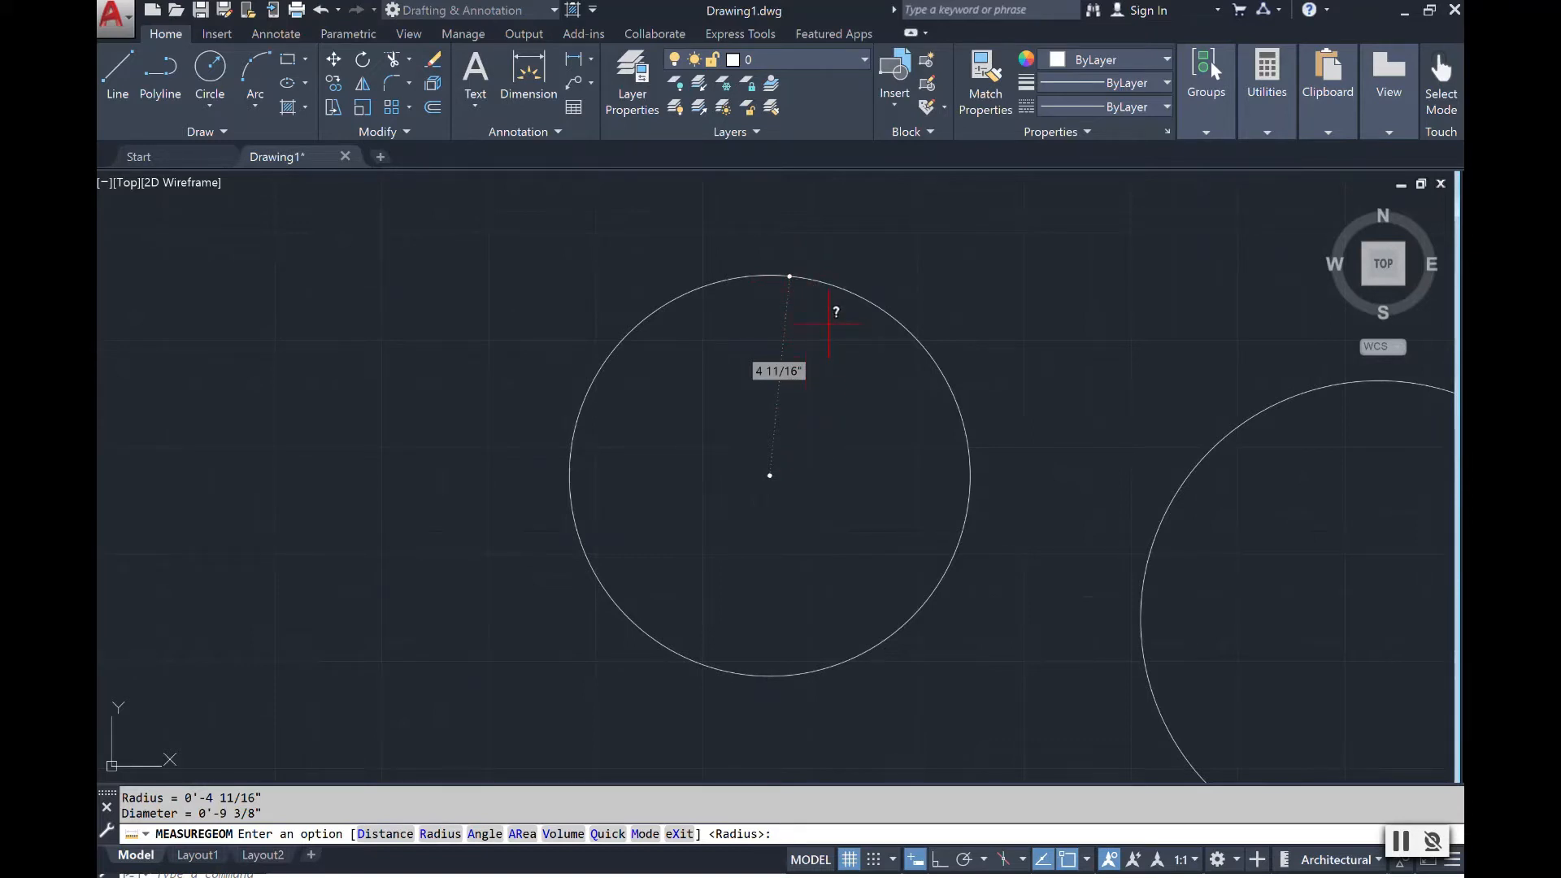
key(Escape)
Show the Quick Properties of the smaller circle to check its geometry, and clear the selection.
scroll(836, 307, down, 4)
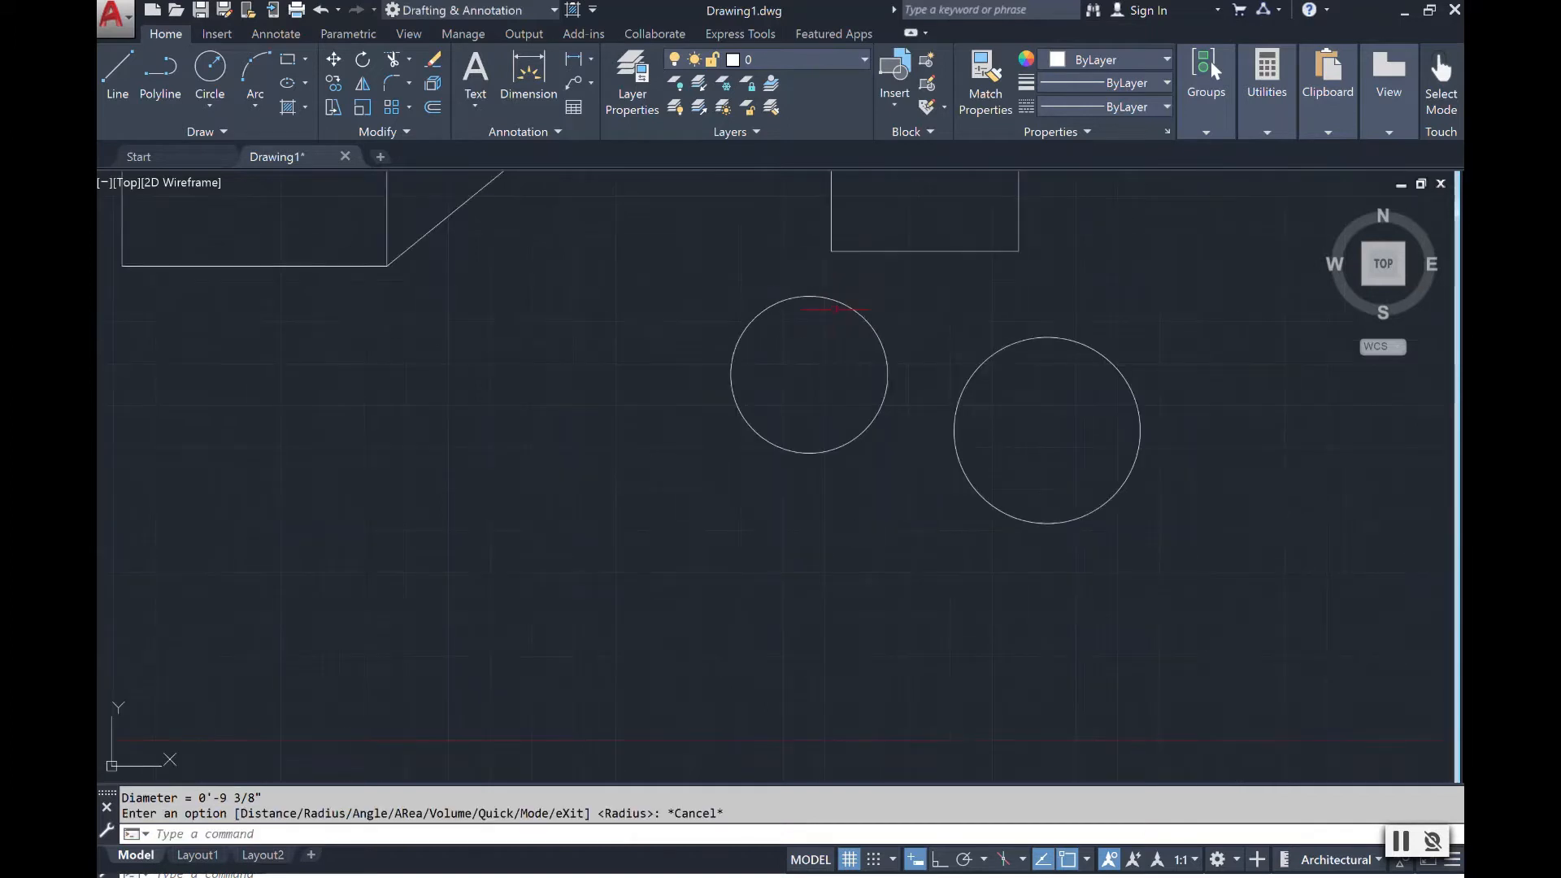
scroll(878, 270, up, 2)
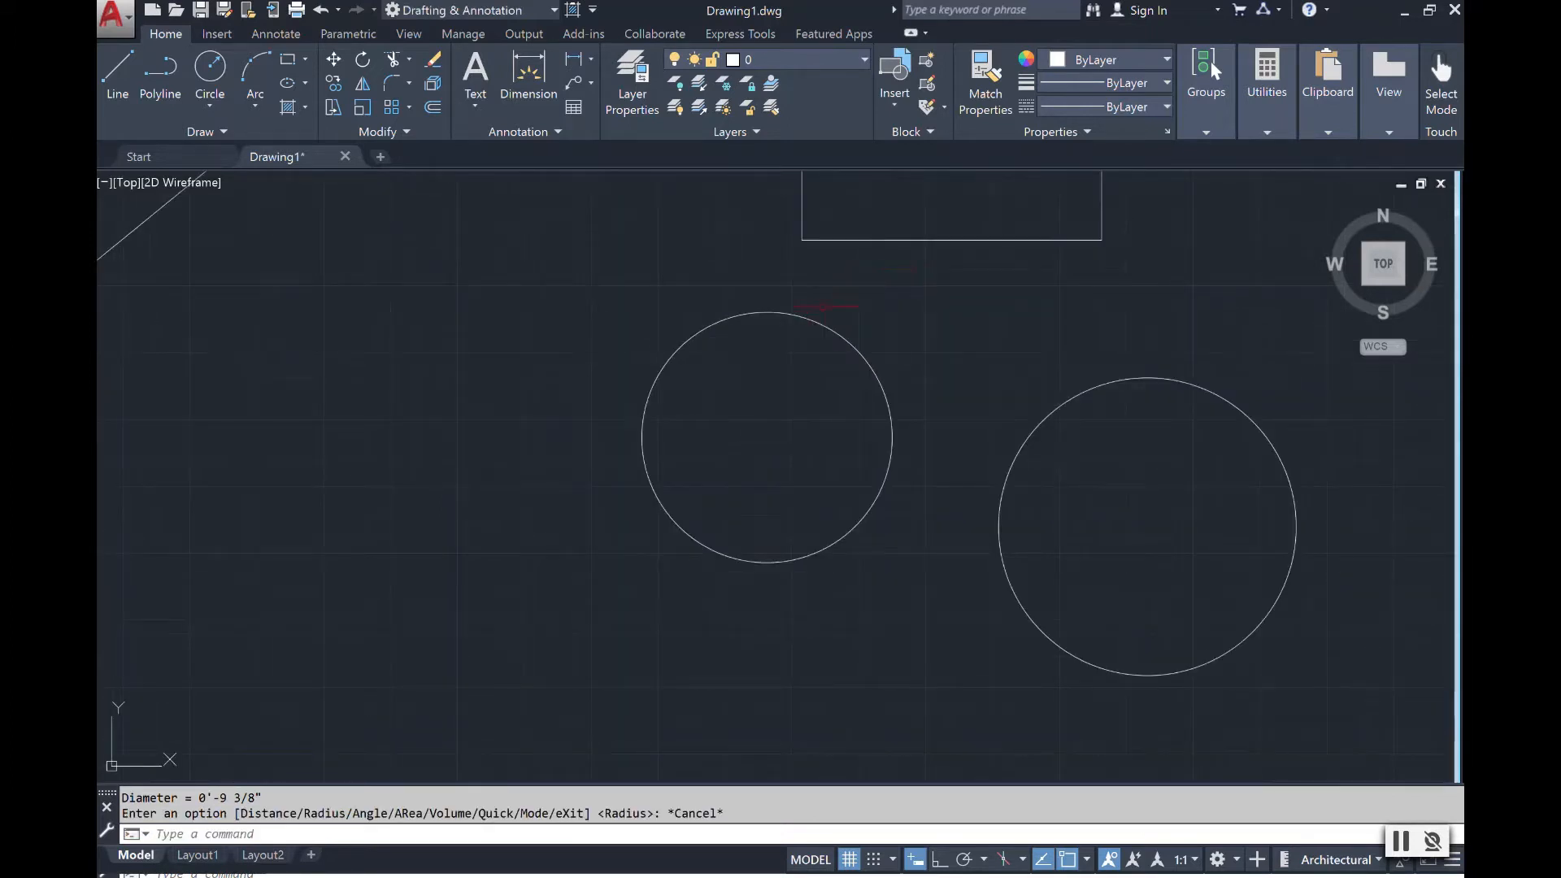
click(817, 322)
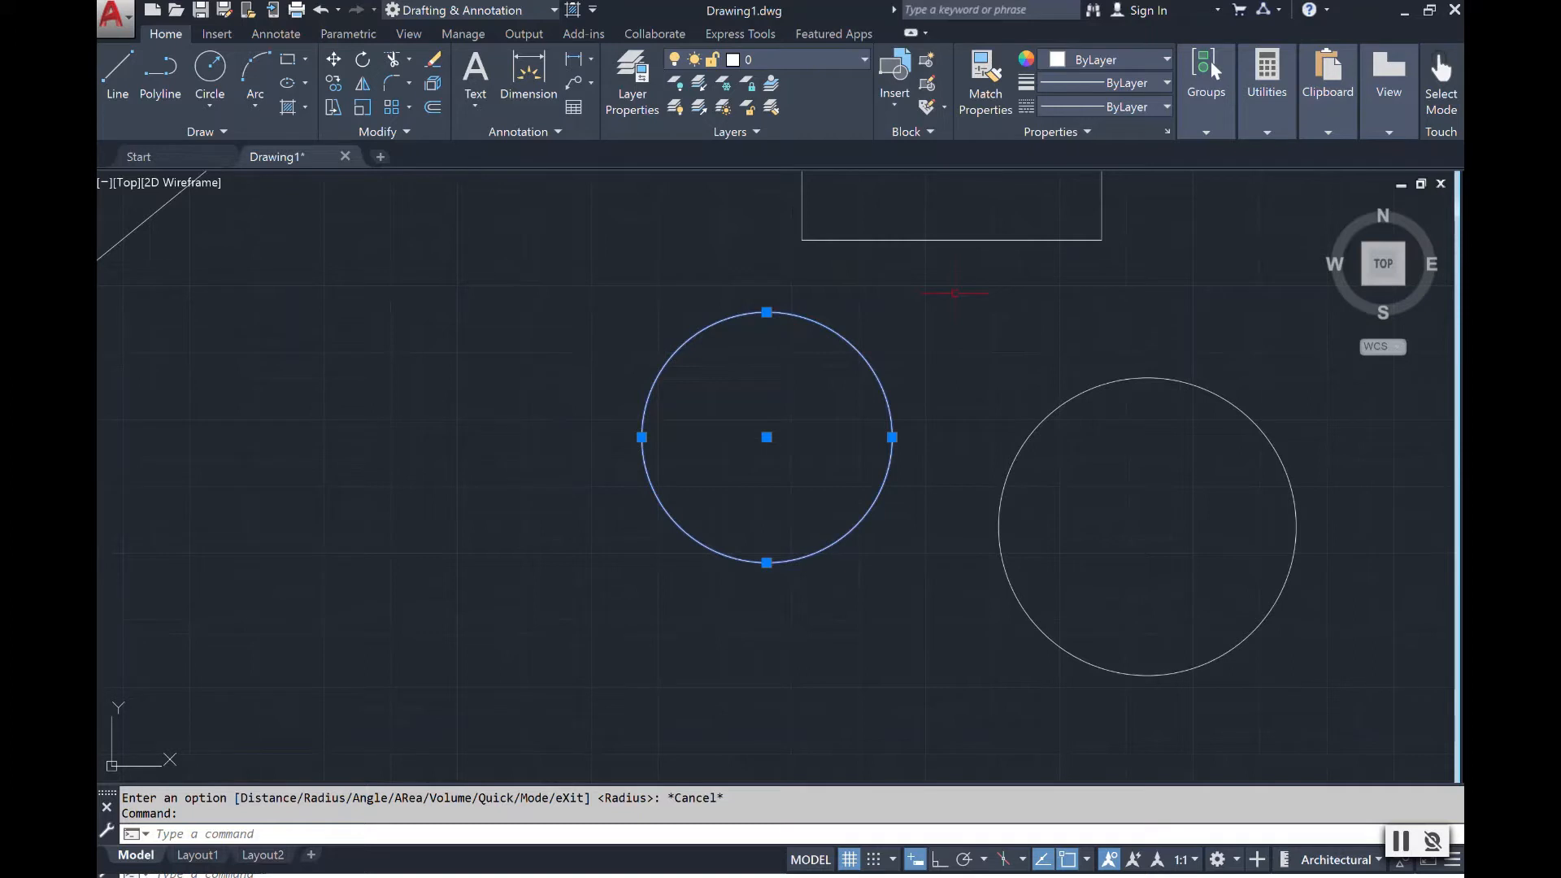
right_click(862, 385)
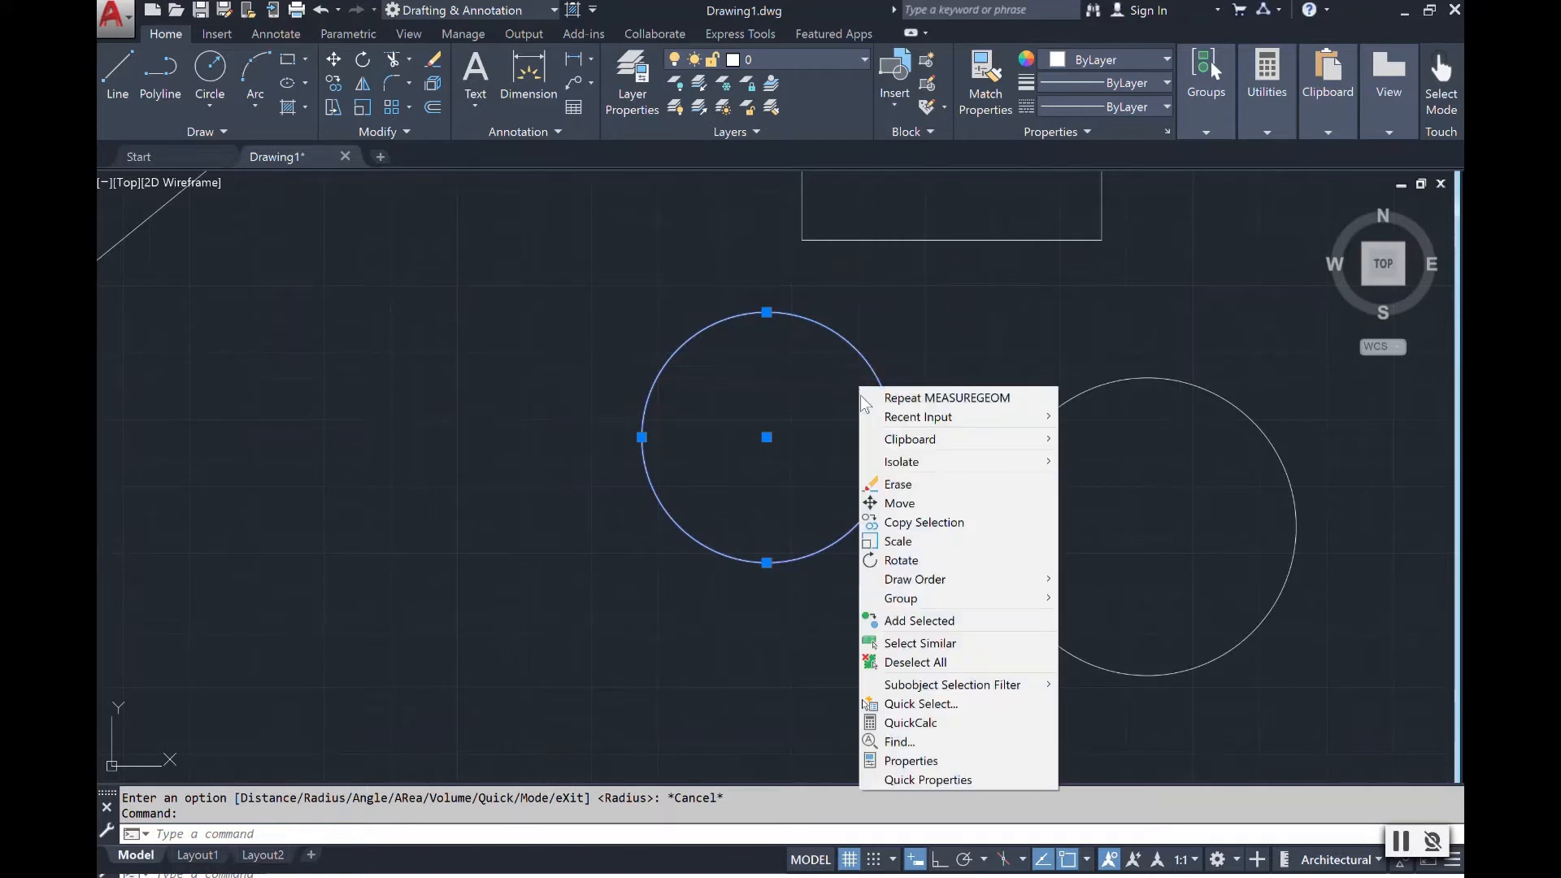
click(904, 779)
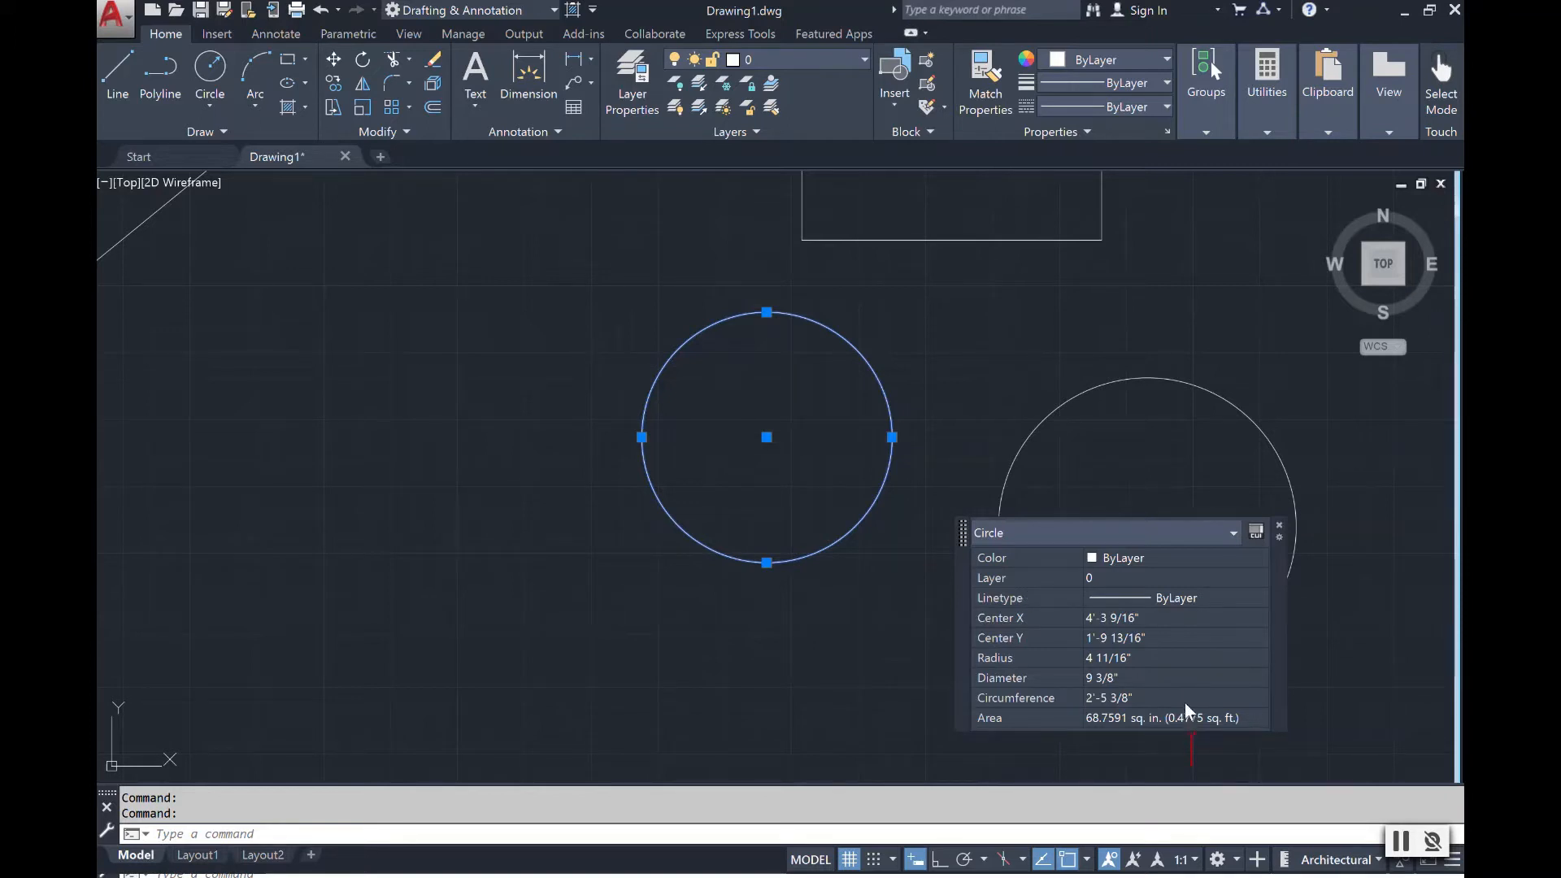
key(Escape)
scroll(928, 391, down, 4)
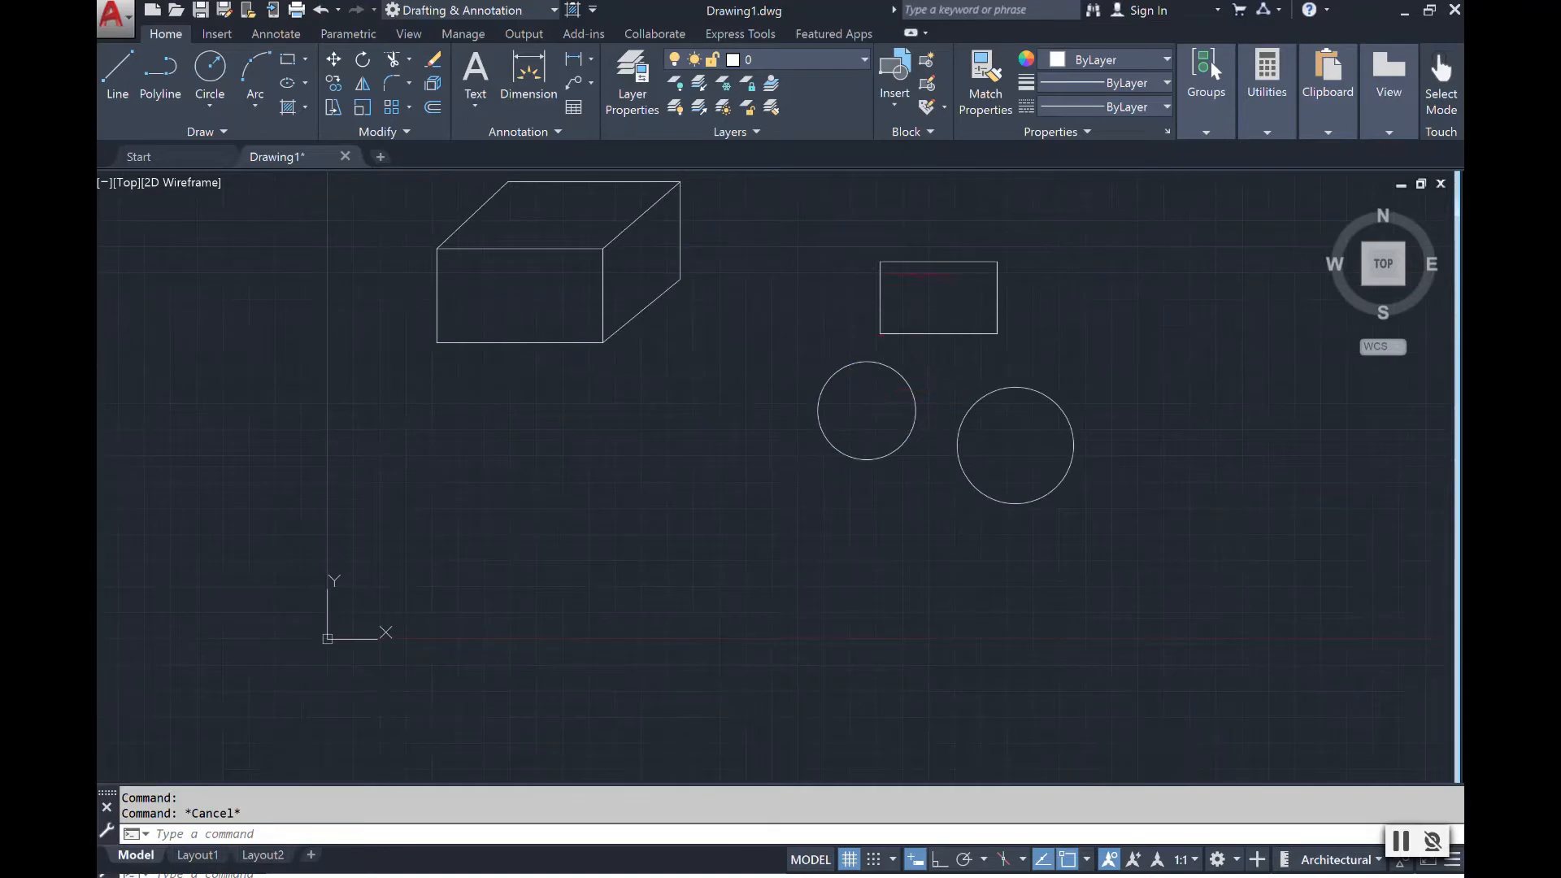
scroll(916, 195, down, 5)
scroll(913, 180, up, 5)
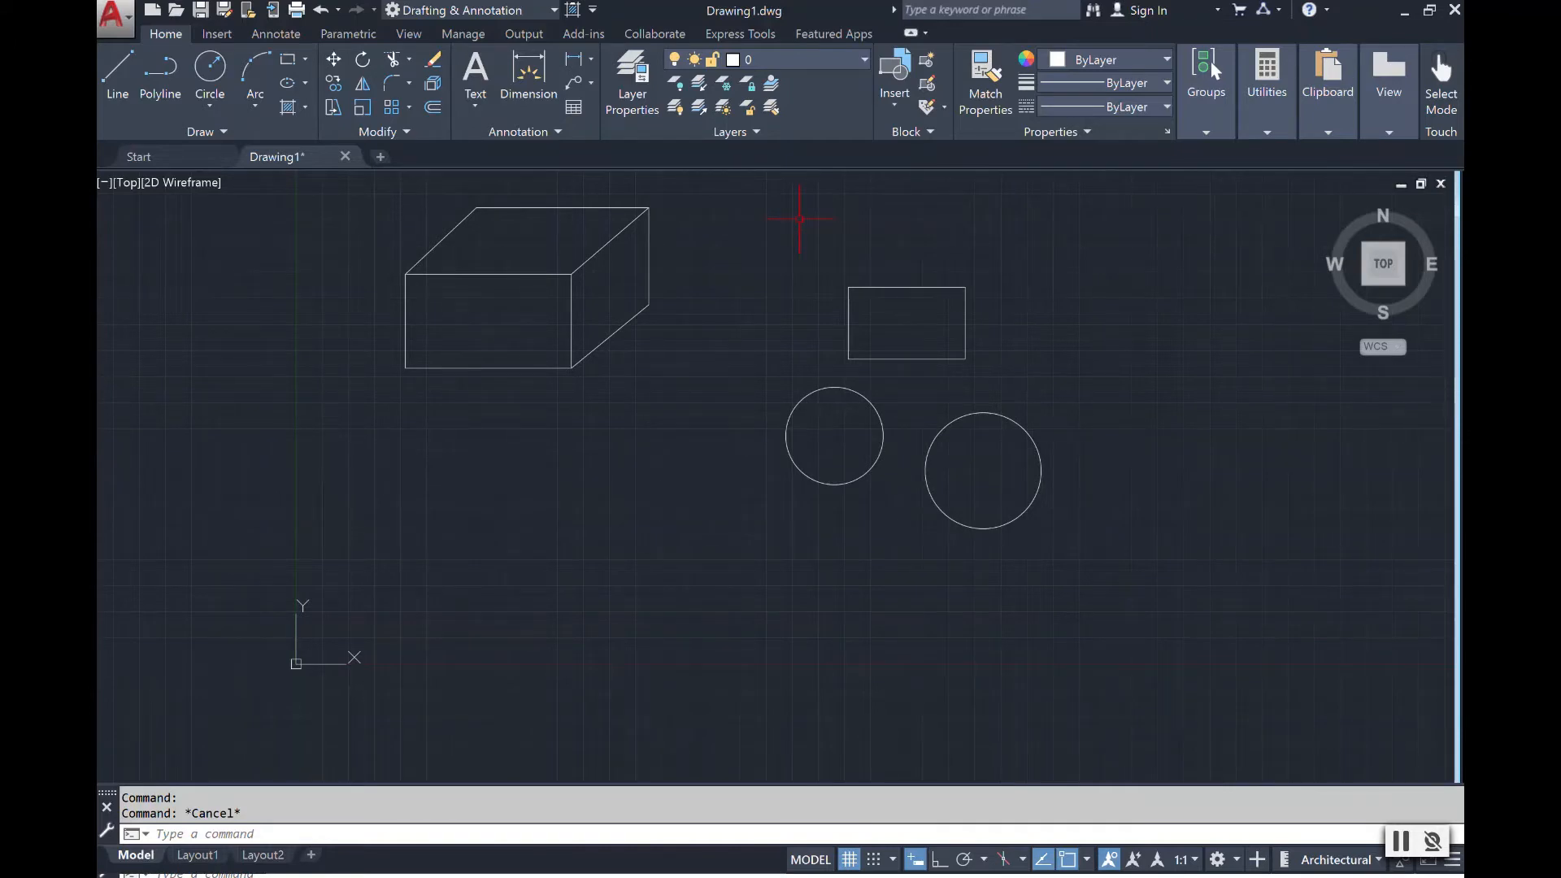
scroll(799, 218, down, 5)
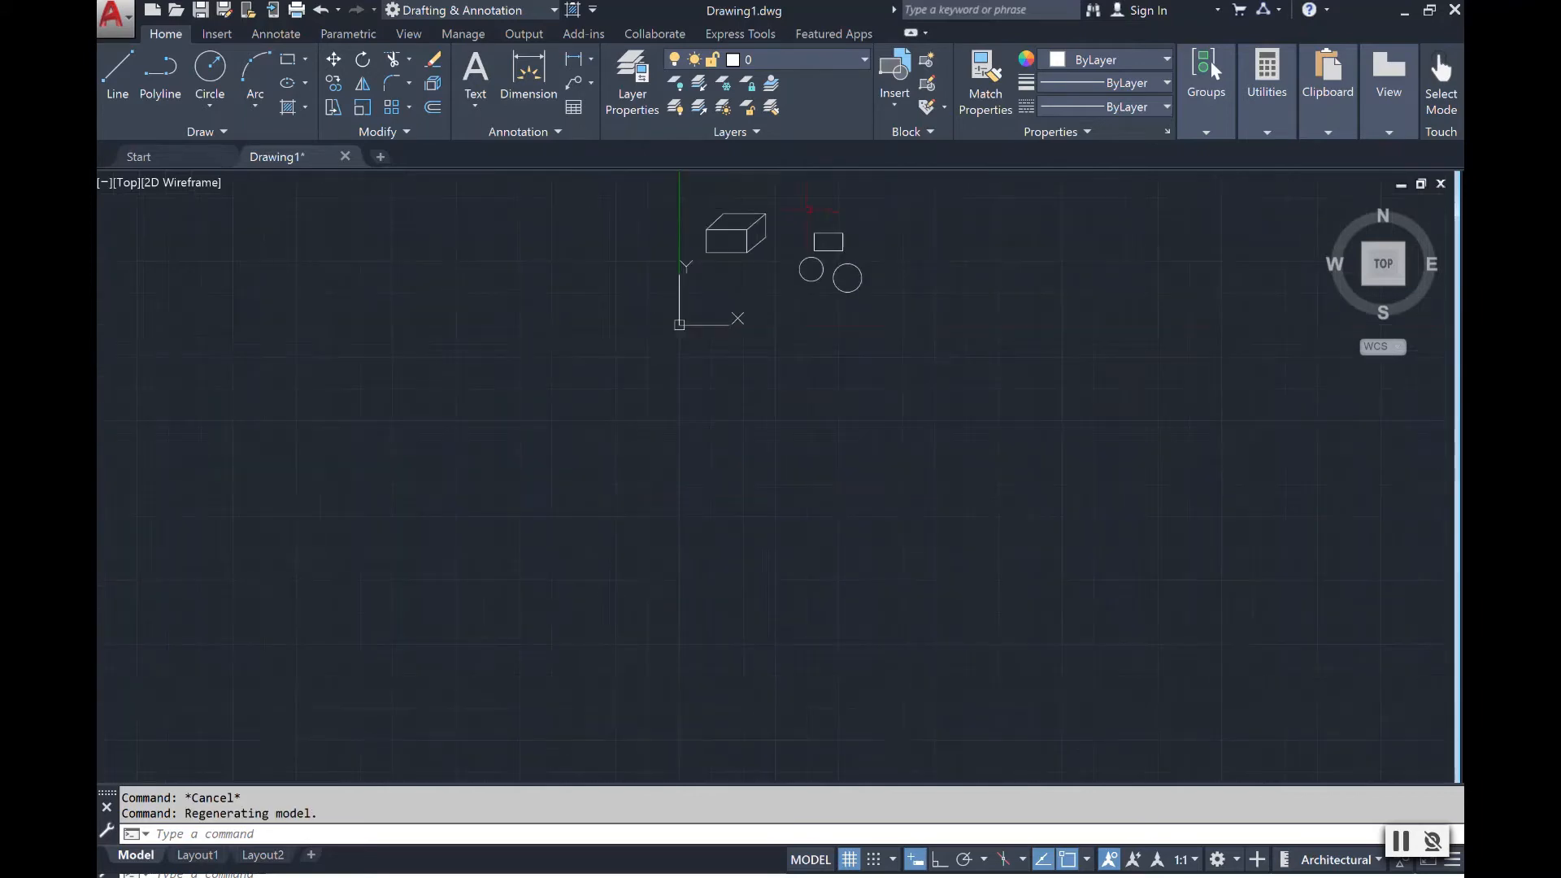
scroll(813, 203, up, 3)
scroll(778, 215, up, 2)
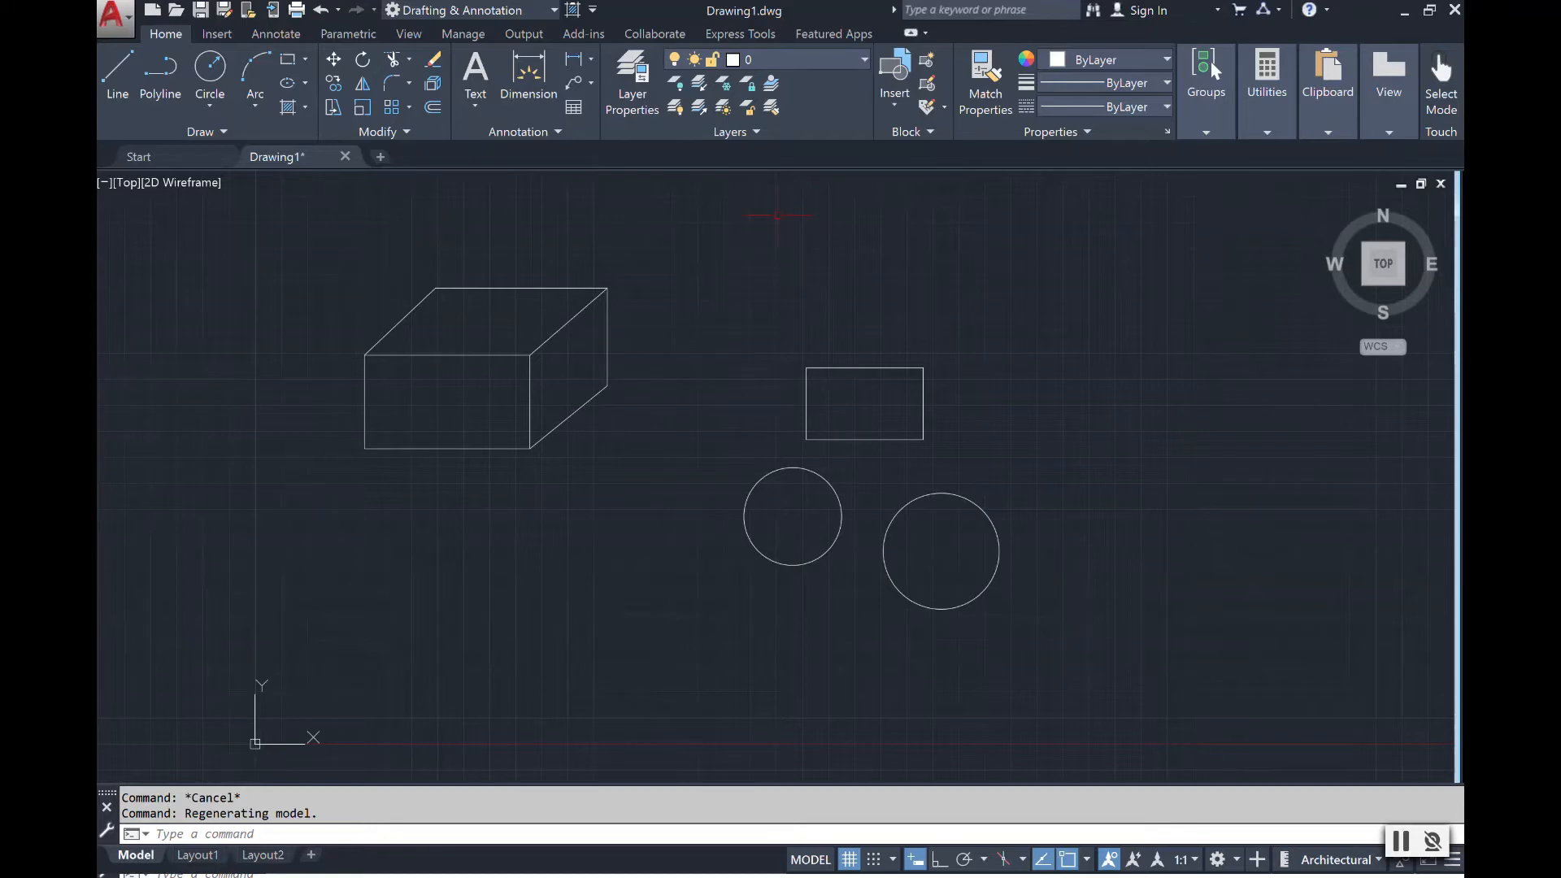
Use the ZOOM command to magnify a window around the upper-right corner of the box's back face.
key(Escape)
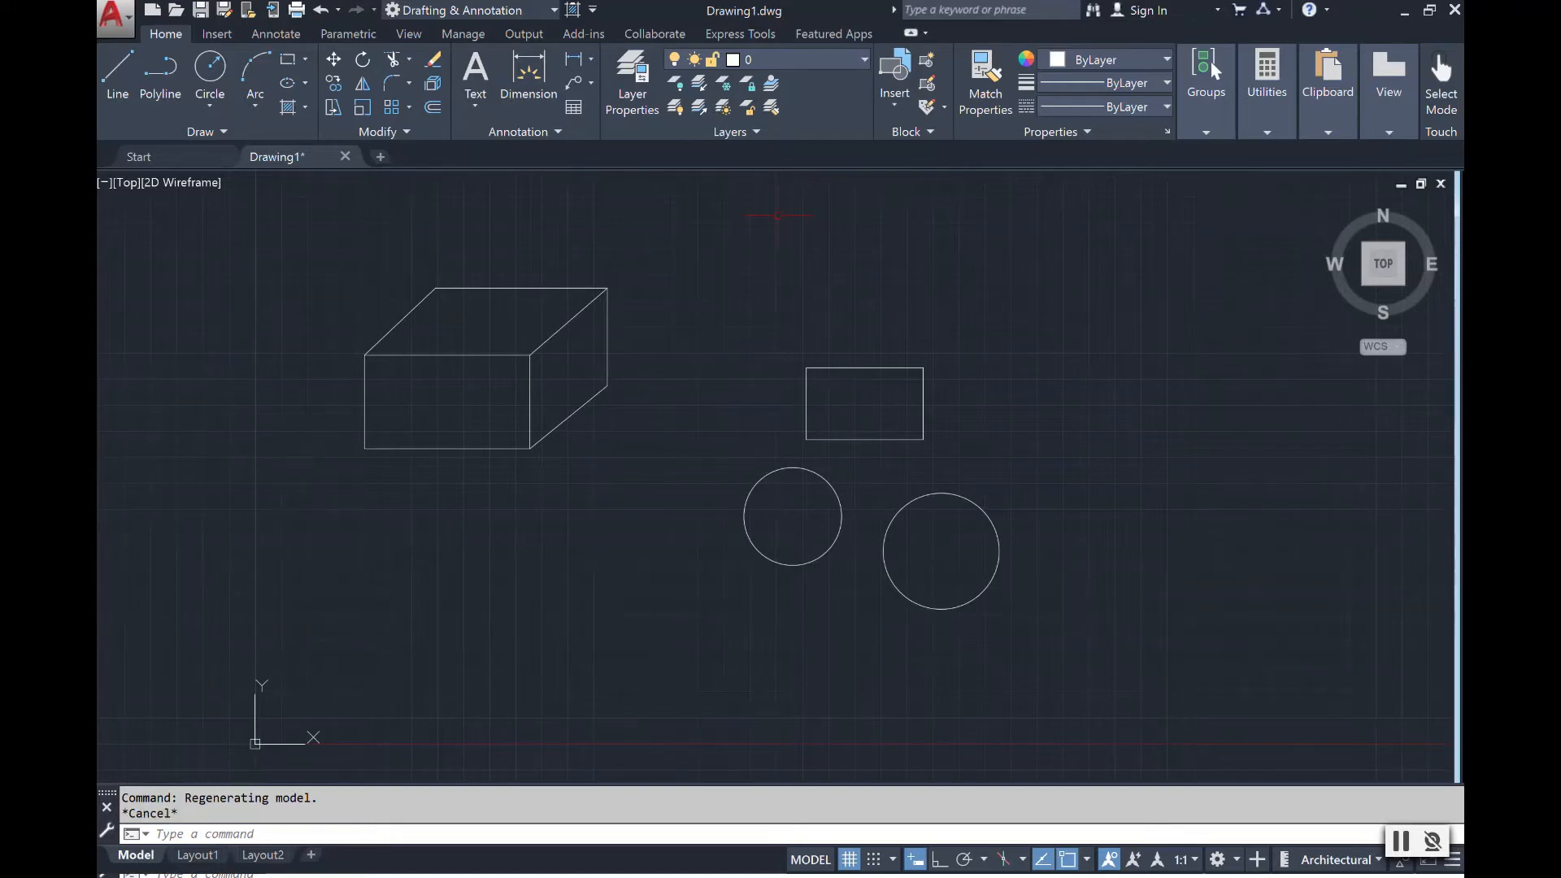
text(zoom)
key(Return)
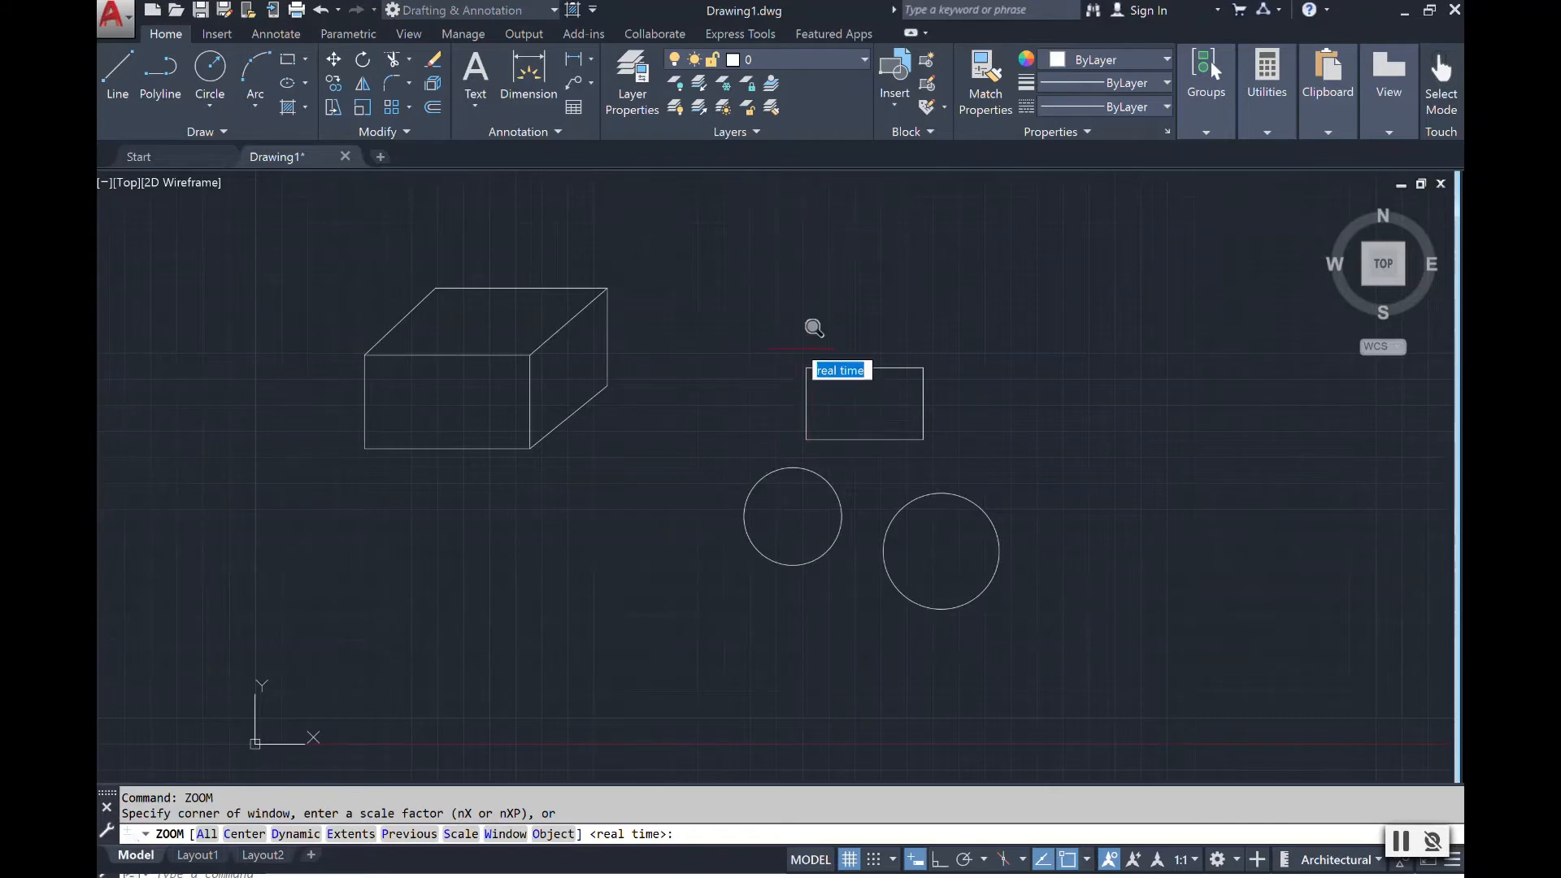
click(600, 300)
scroll(600, 301, up, 4)
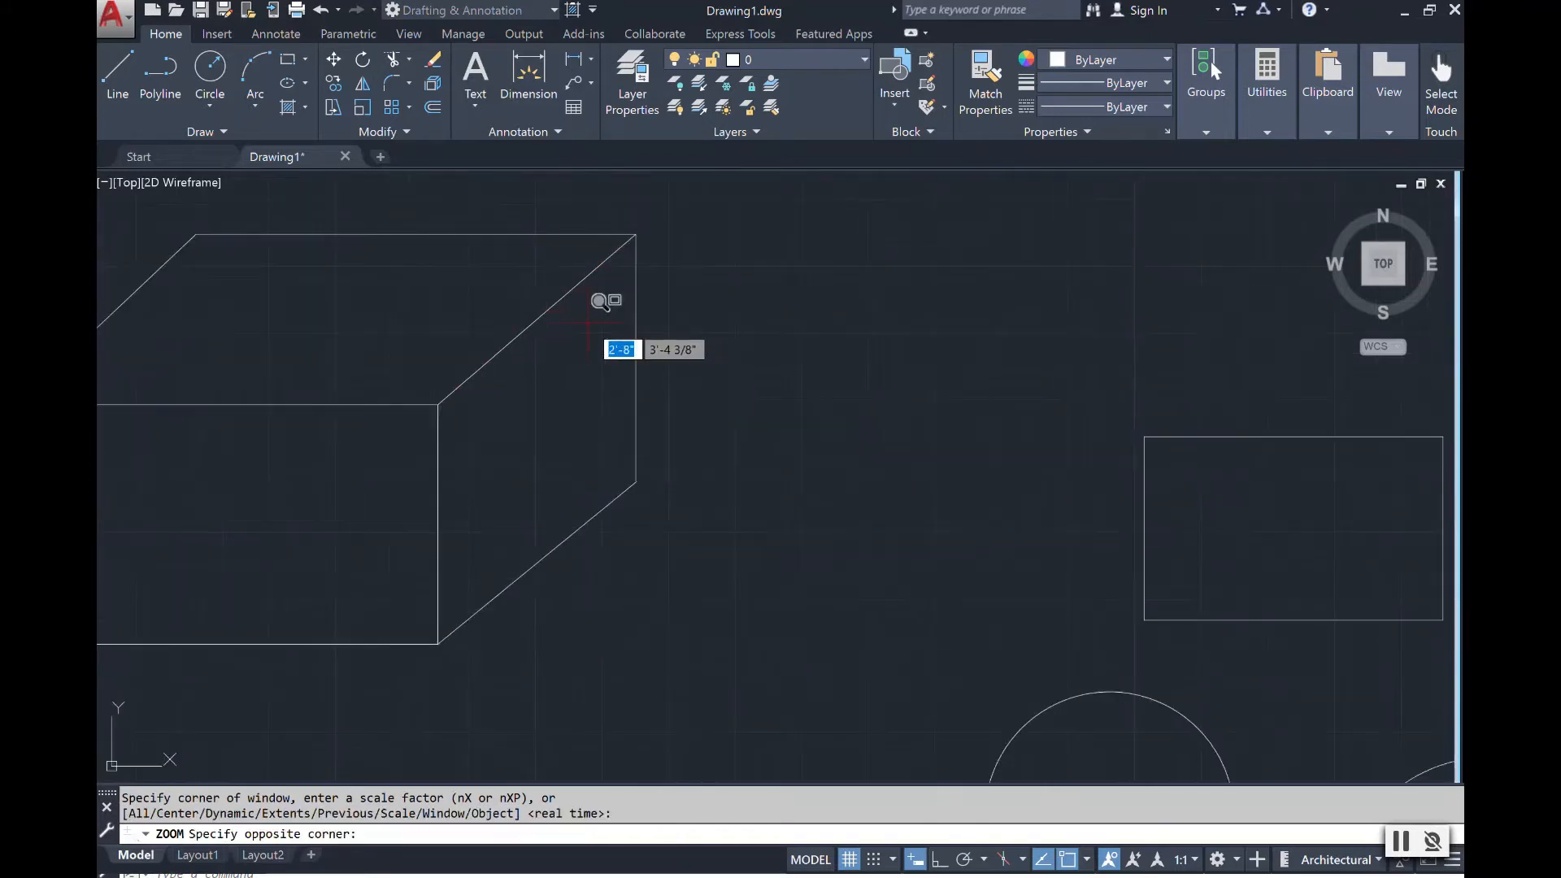
click(685, 217)
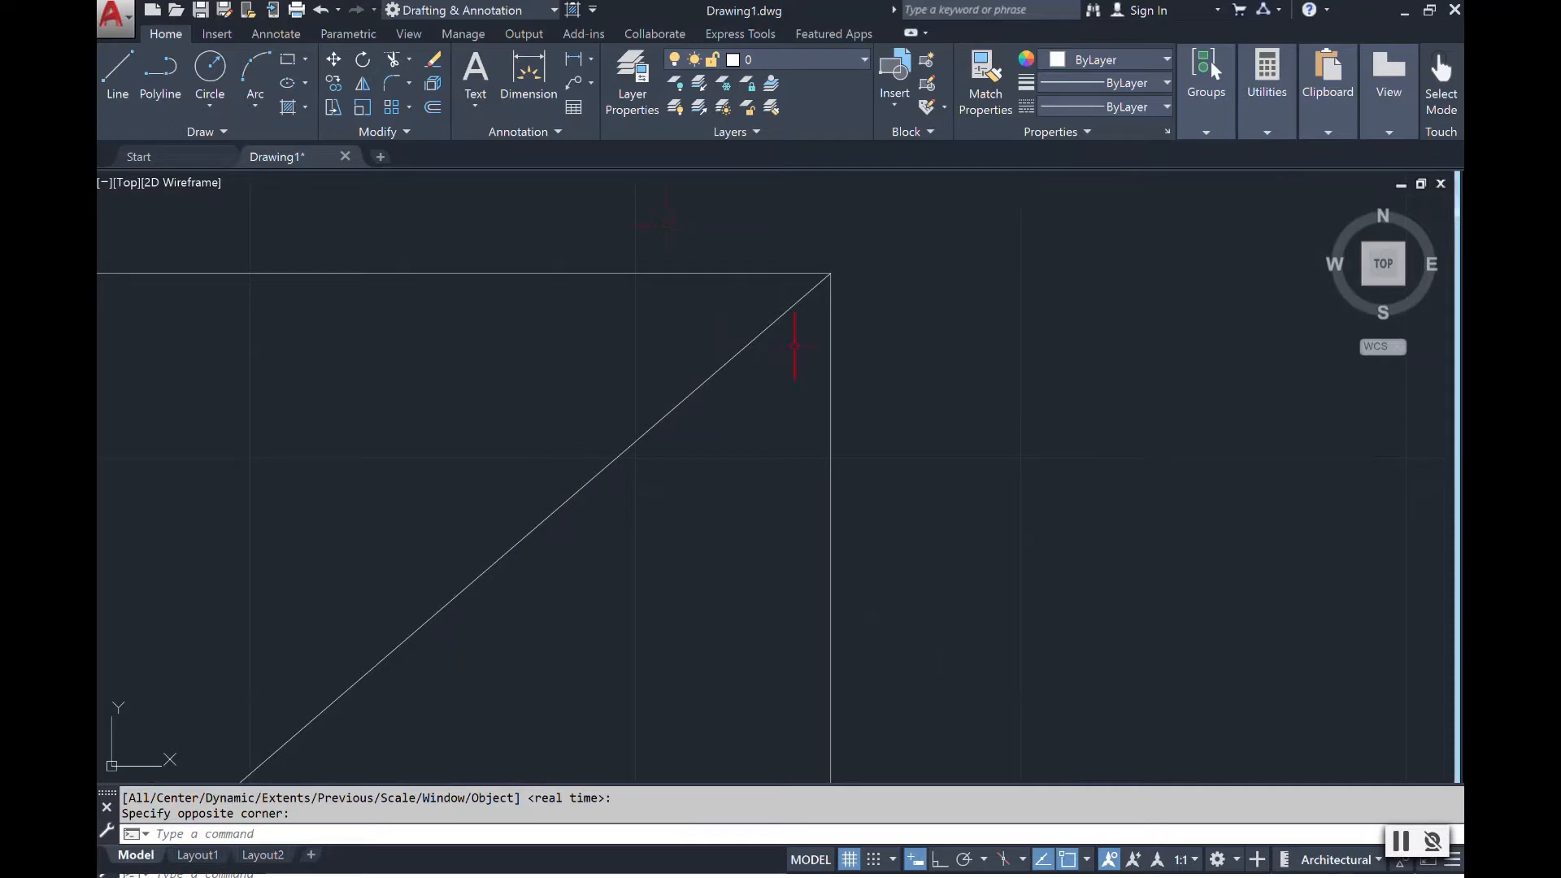
Use the ZOOM command again to magnify a window around the upper-right corner of the box's front face.
text(zoom)
key(Return)
scroll(809, 318, down, 3)
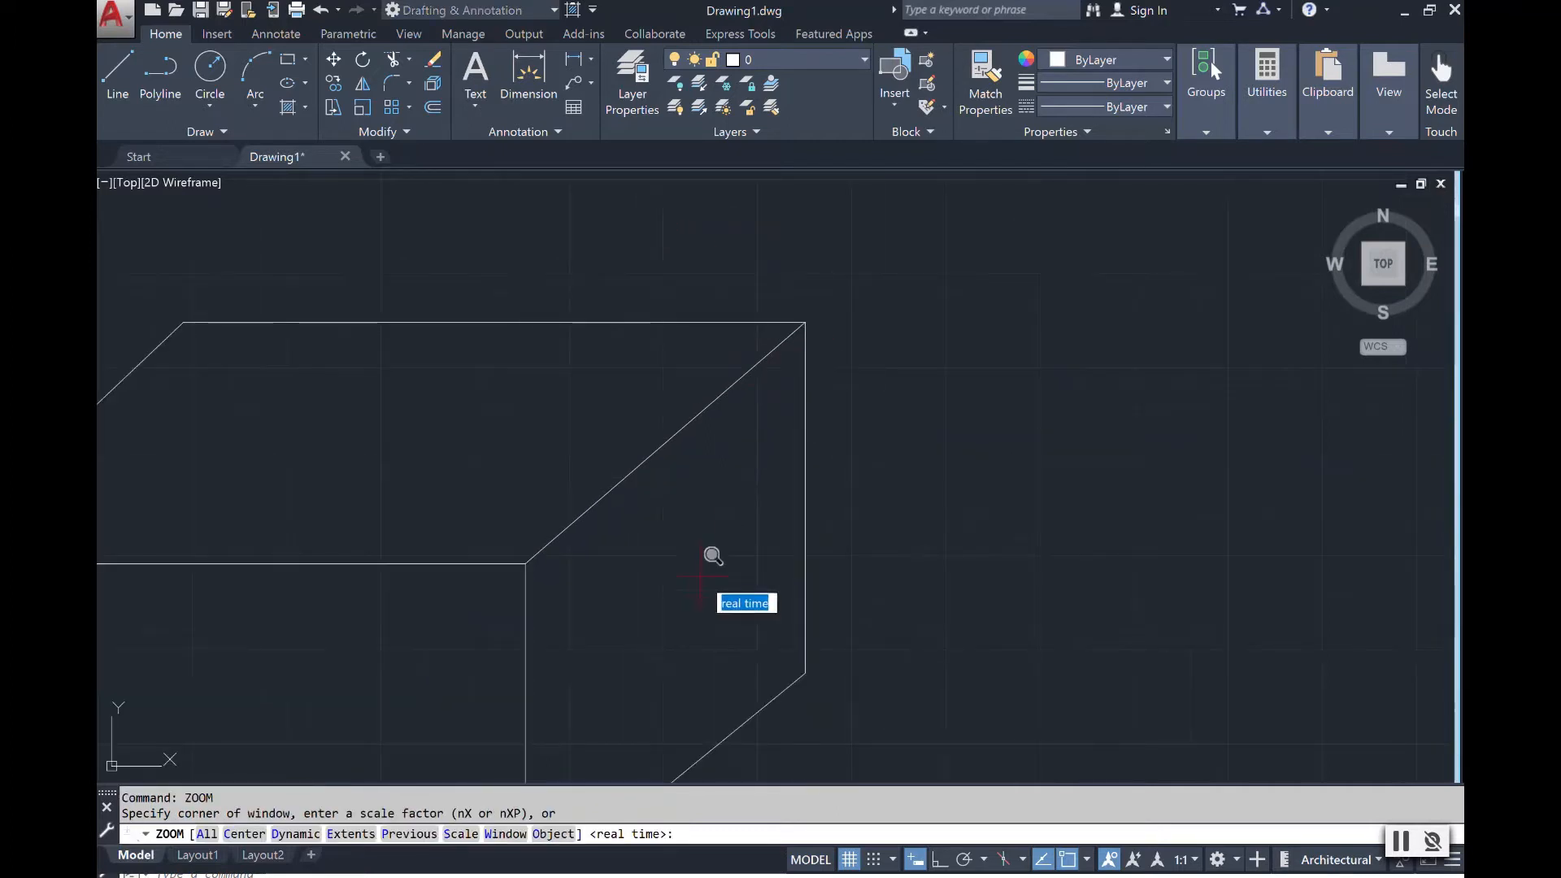
click(637, 644)
click(445, 486)
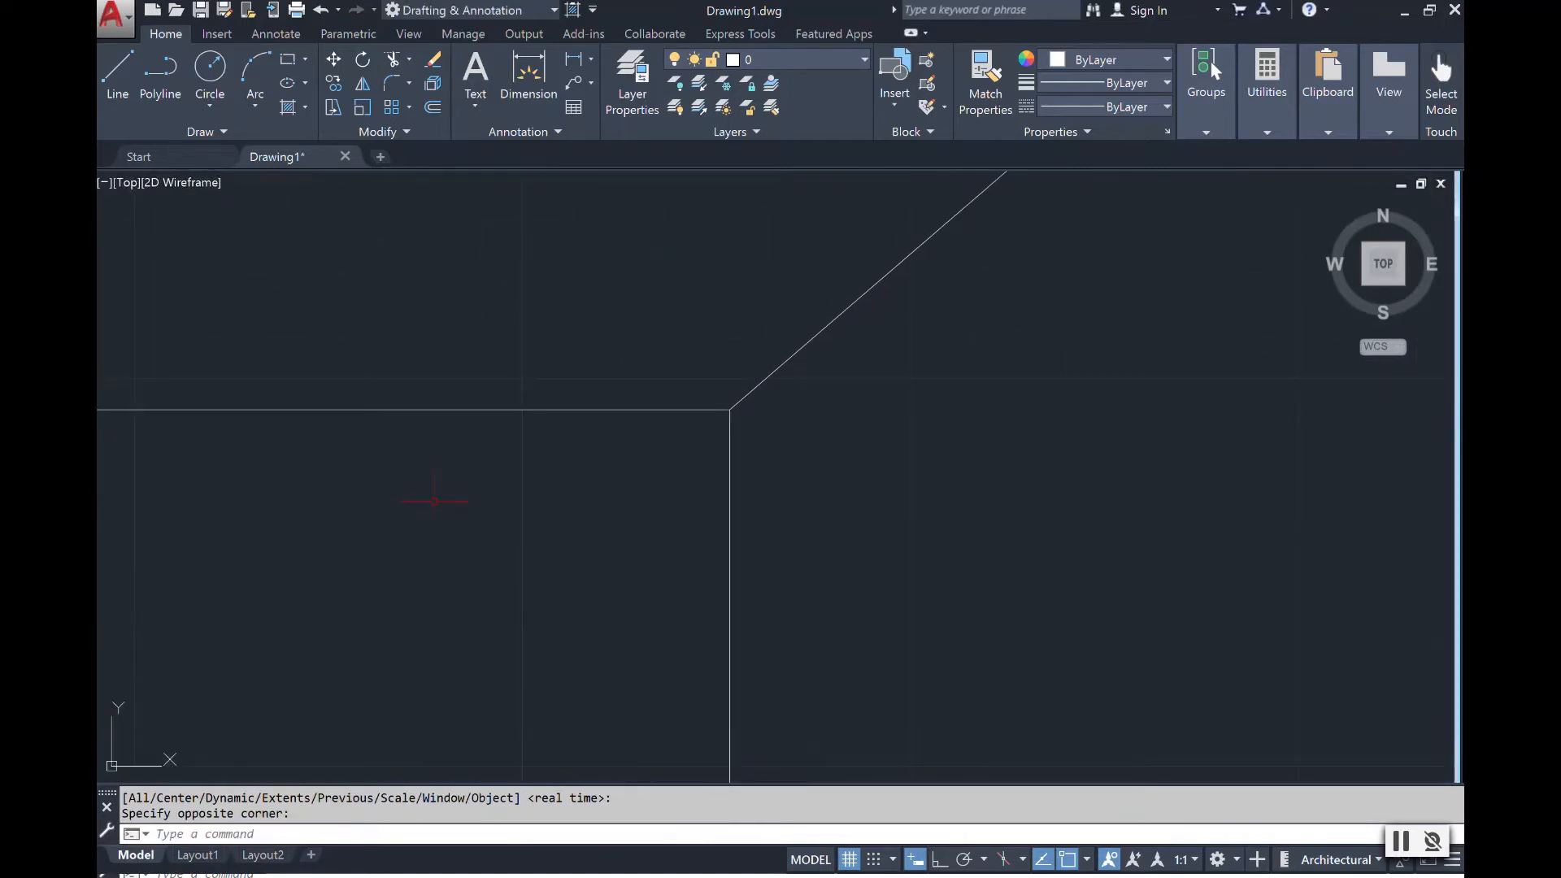
key(Escape)
Zoom back out and shift the view of the box and sample shapes sideways with the PAN command.
scroll(435, 501, down, 5)
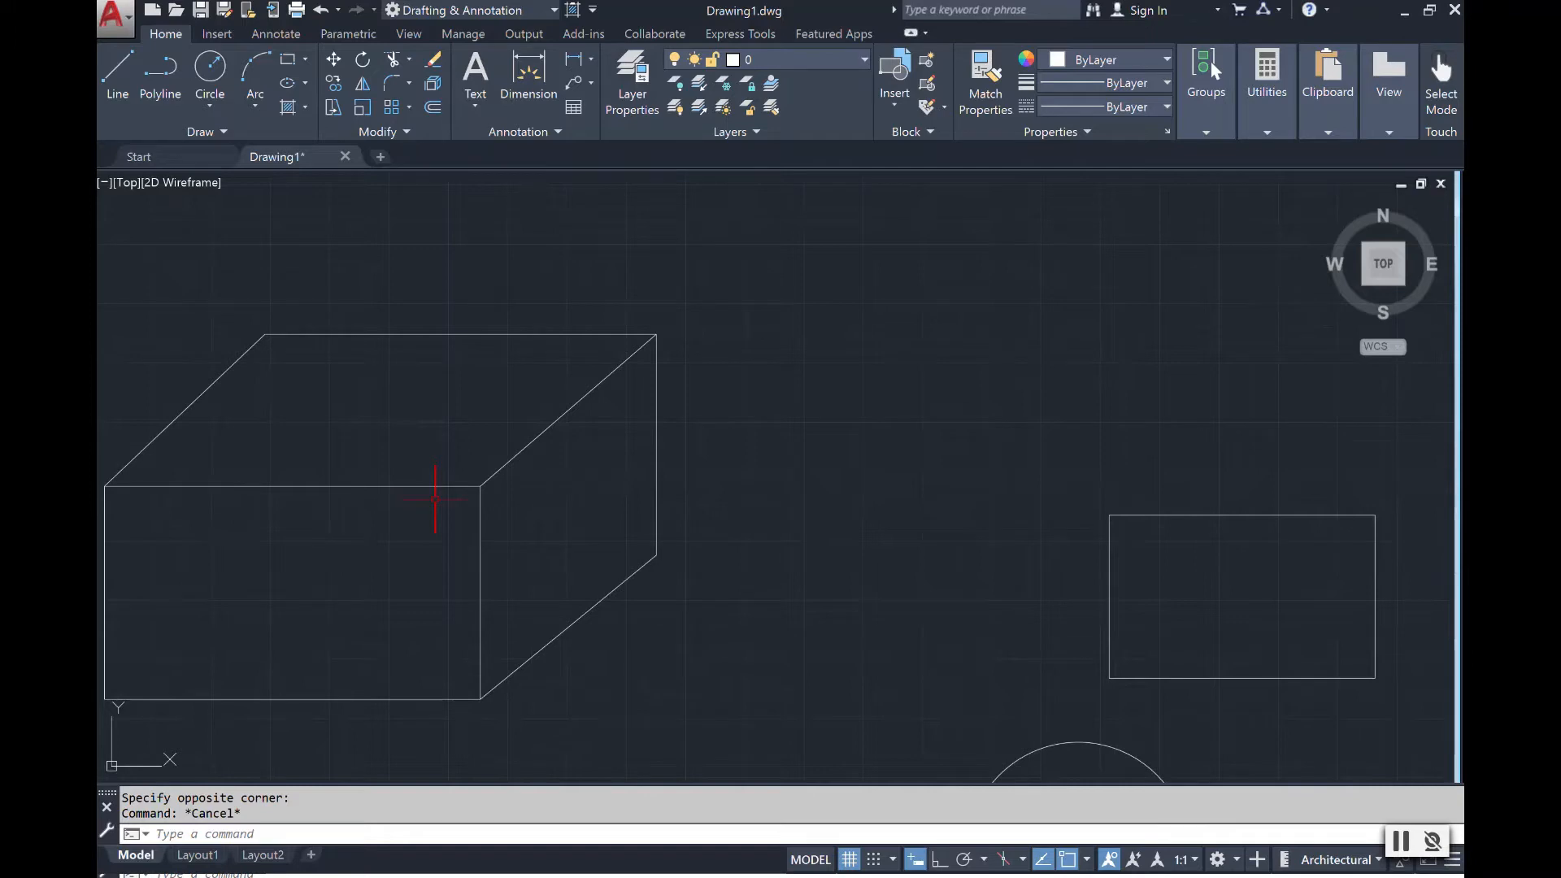
text(PAN)
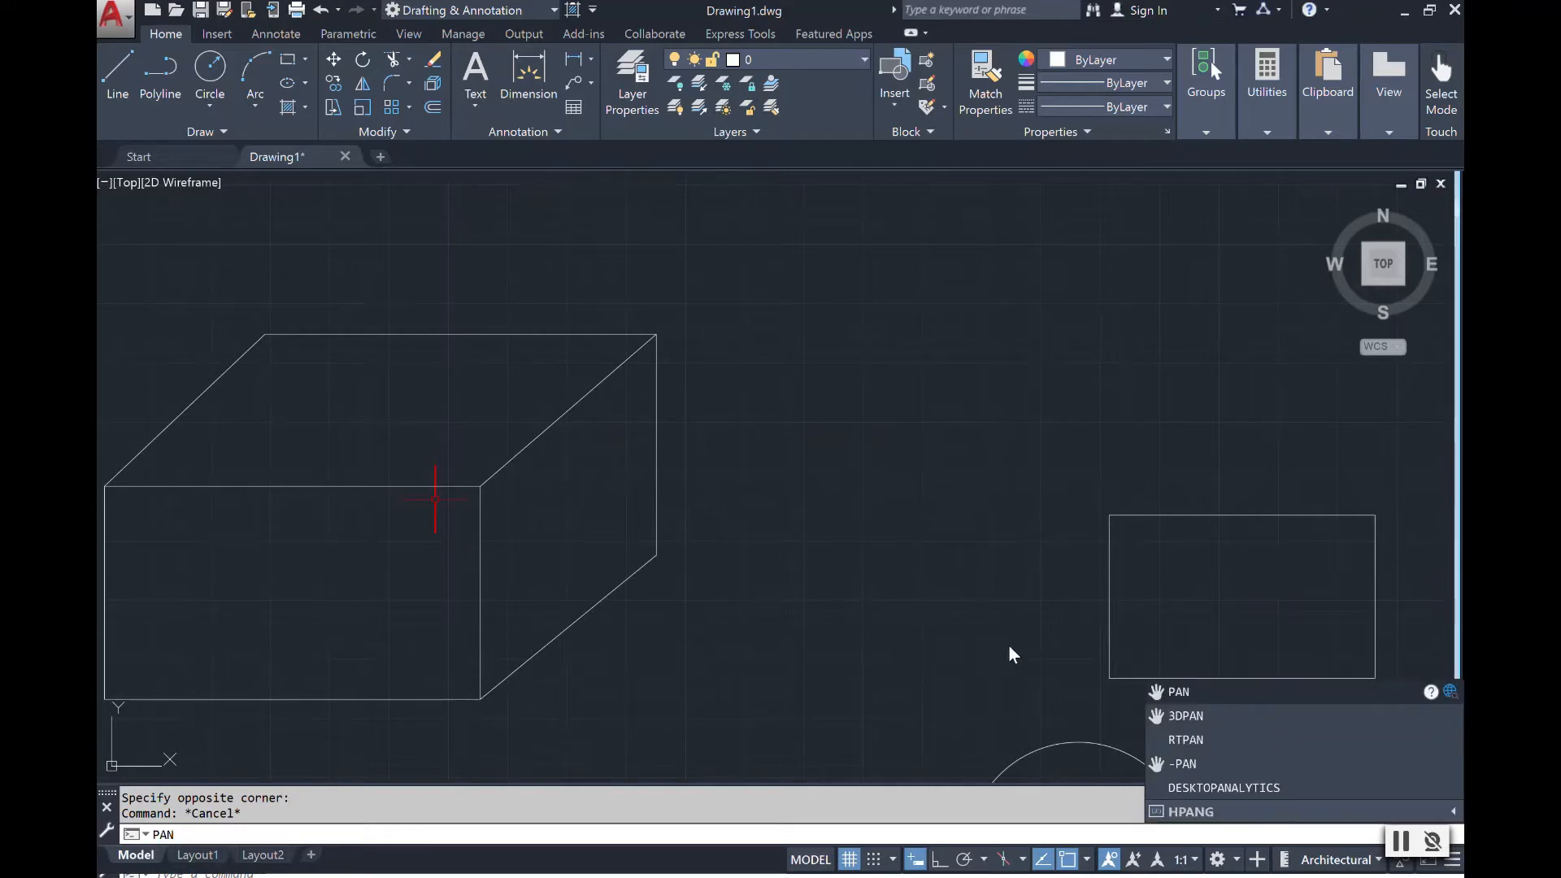
click(1179, 691)
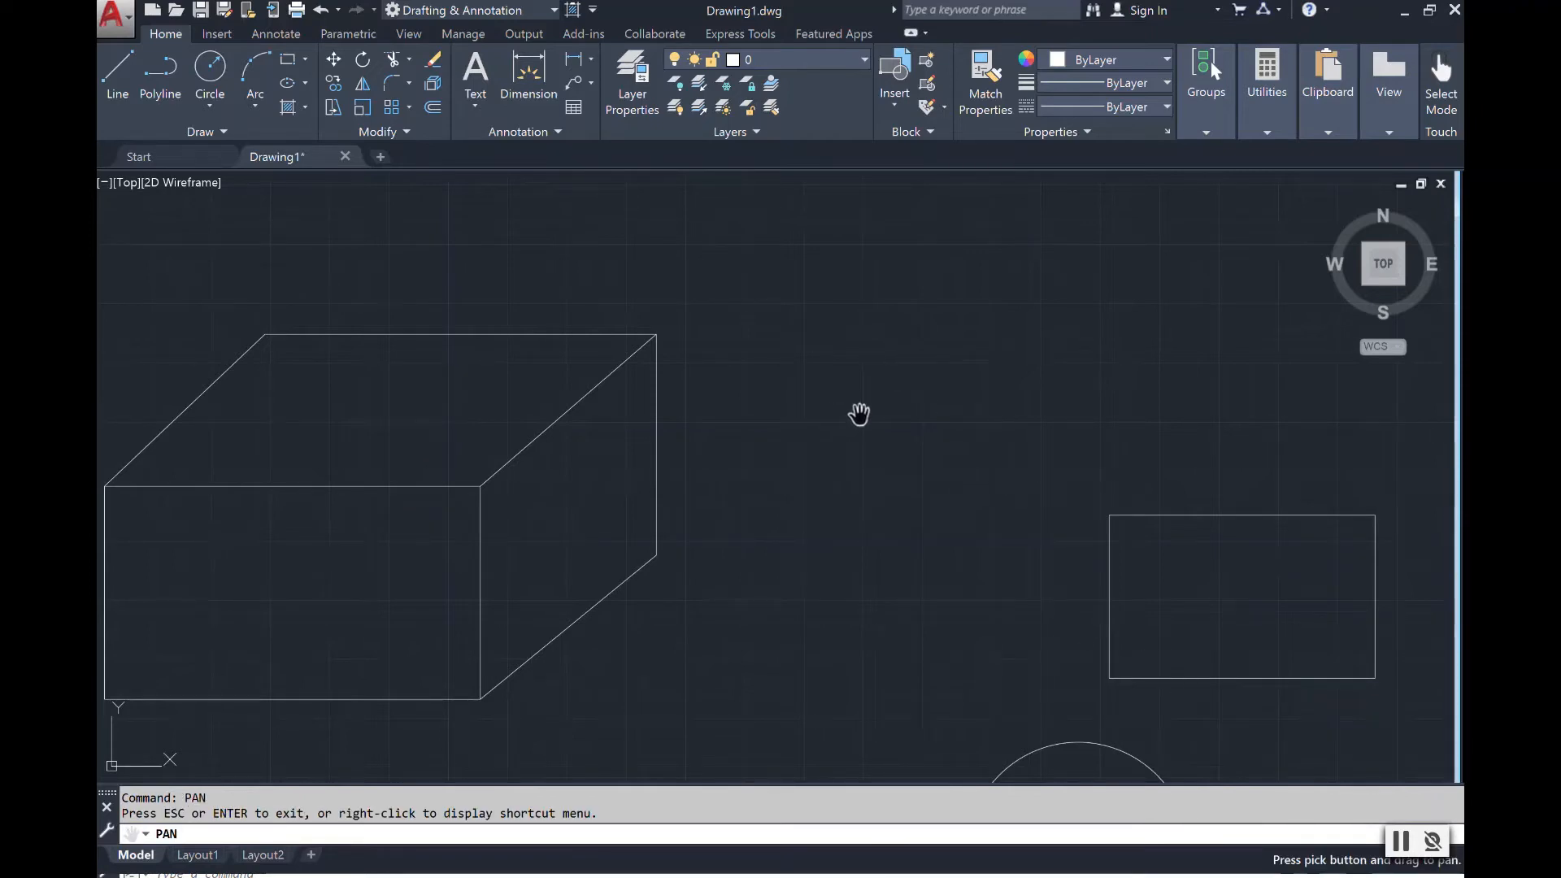
mouse_move(859, 415)
mouse_down()
mouse_move(766, 387)
mouse_move(707, 442)
mouse_move(816, 589)
mouse_move(951, 523)
mouse_move(892, 381)
mouse_move(739, 359)
mouse_move(766, 320)
mouse_move(934, 387)
mouse_move(941, 441)
mouse_move(832, 404)
mouse_move(910, 485)
mouse_move(1263, 422)
mouse_up()
drag(1289, 493, 1052, 456)
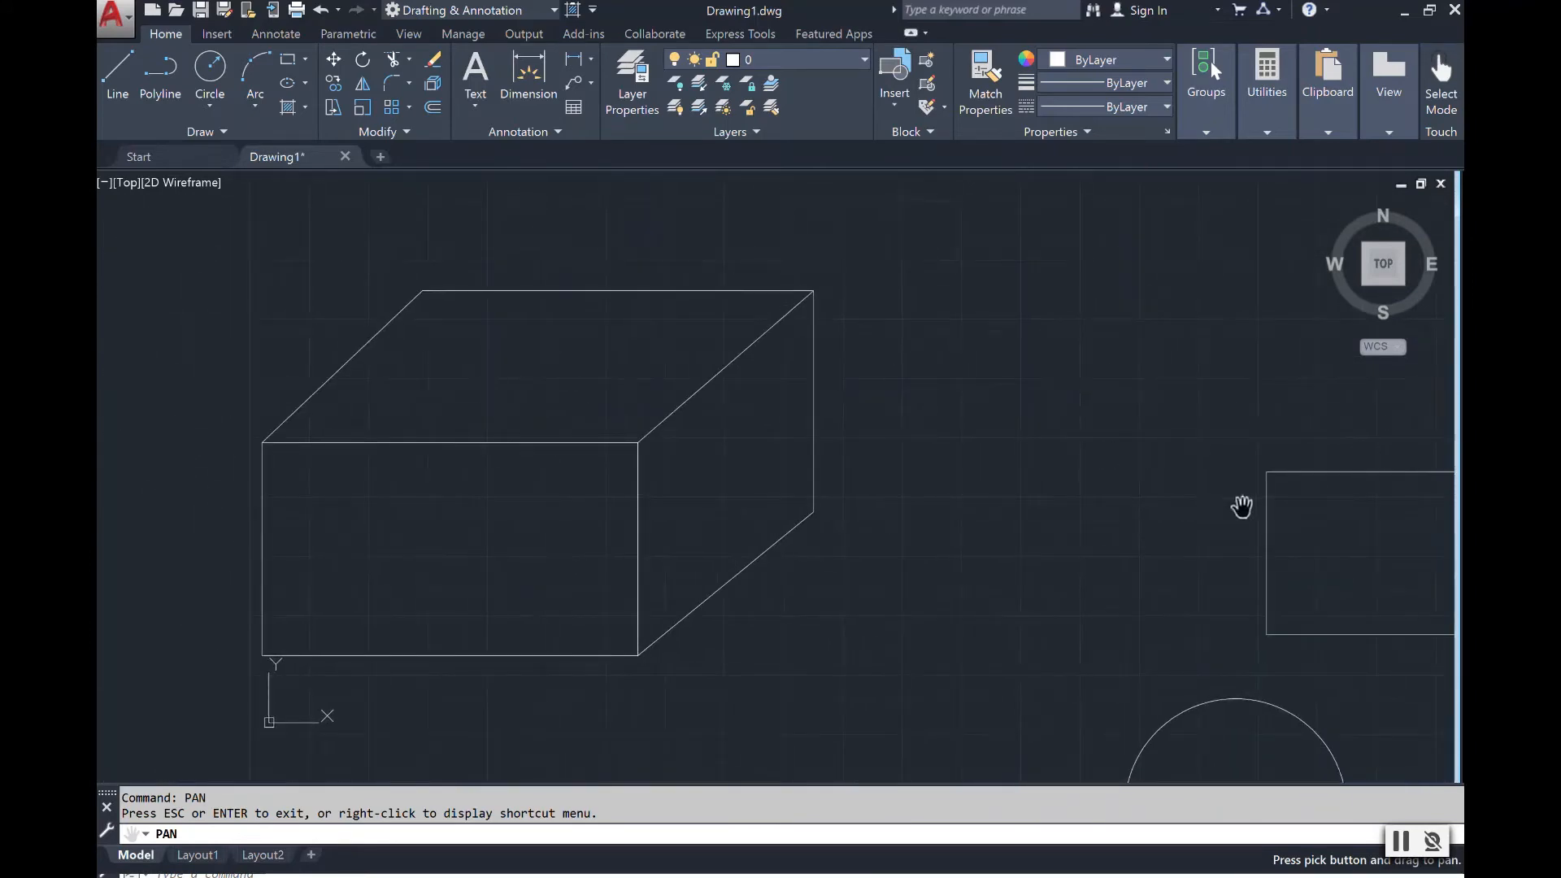
Pan across the rectangle and circles and back to the box, zoom out to show them together, and leave the PAN command.
mouse_move(1323, 467)
mouse_down()
mouse_move(1100, 498)
mouse_move(1052, 474)
mouse_move(869, 476)
mouse_up()
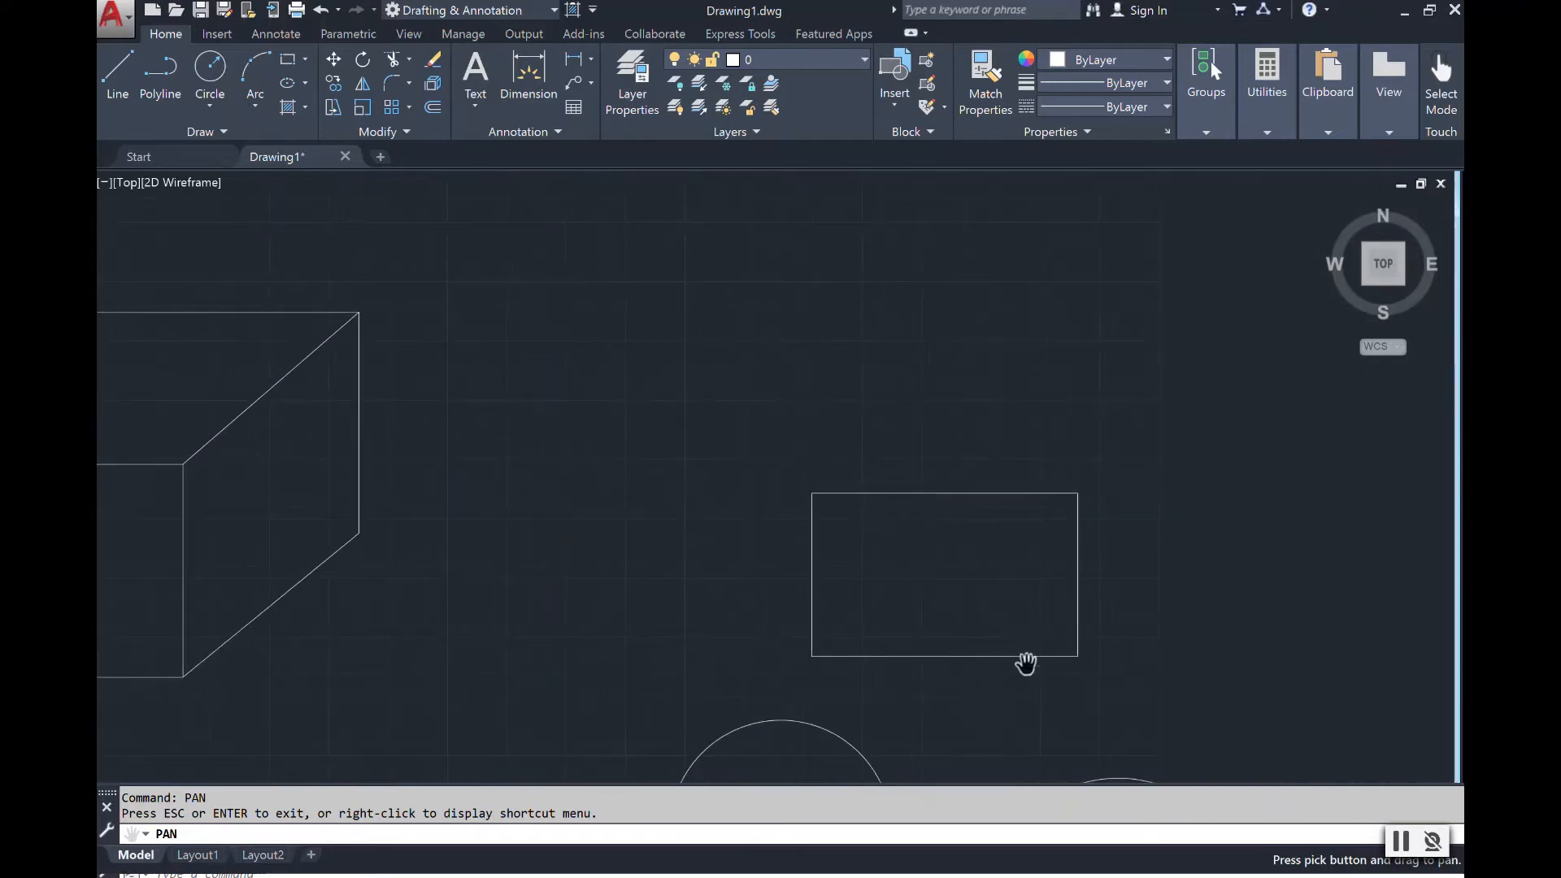
drag(1033, 640, 1066, 348)
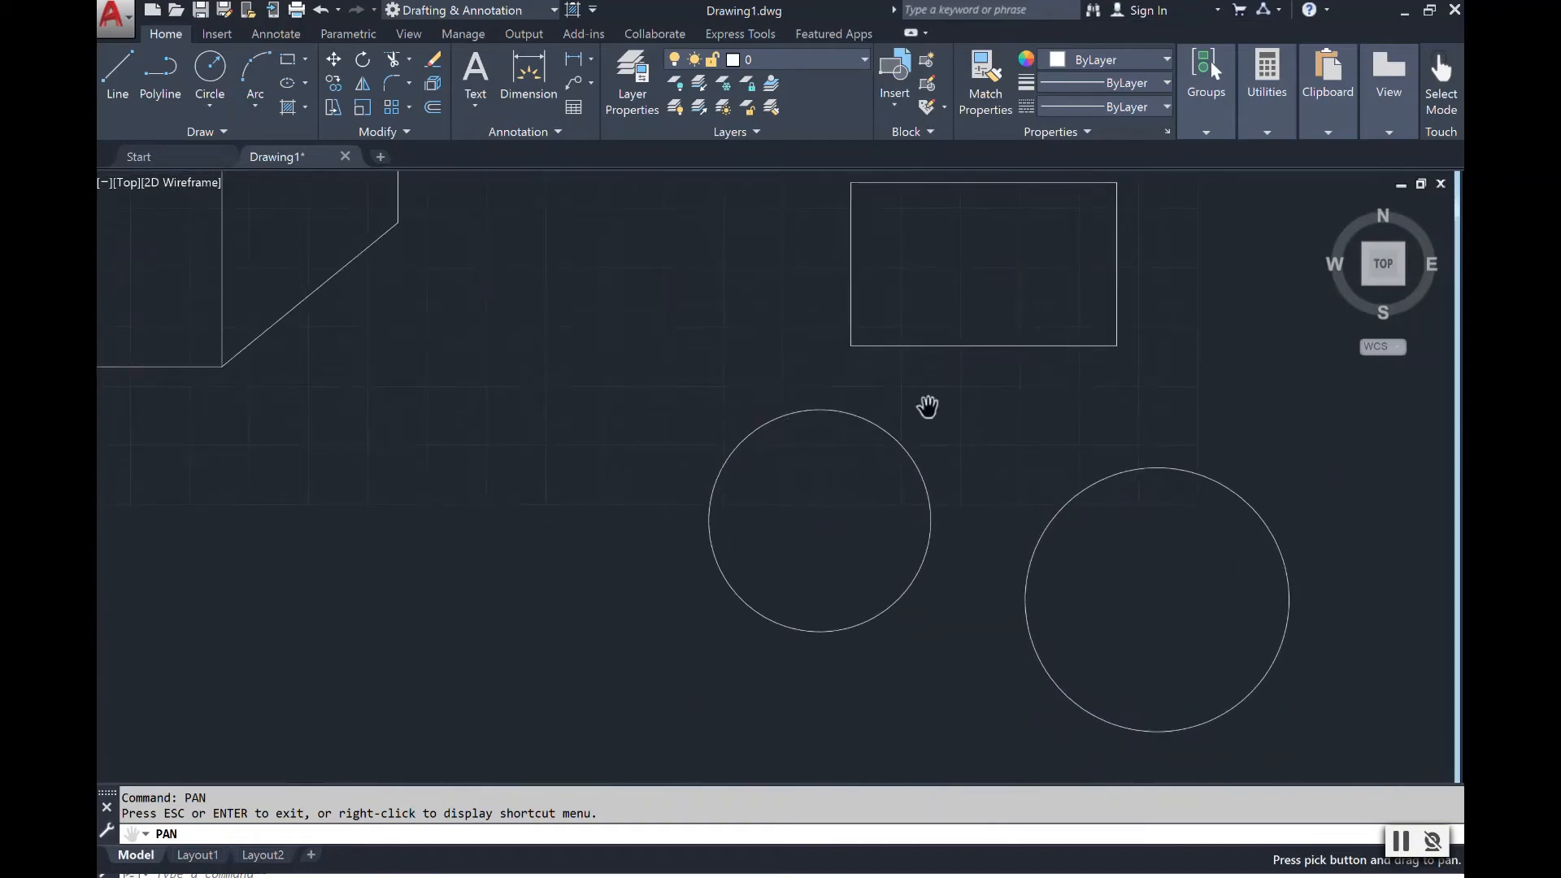
drag(587, 469, 834, 661)
mouse_move(734, 423)
mouse_down()
mouse_move(794, 564)
mouse_move(571, 635)
mouse_move(707, 556)
mouse_up()
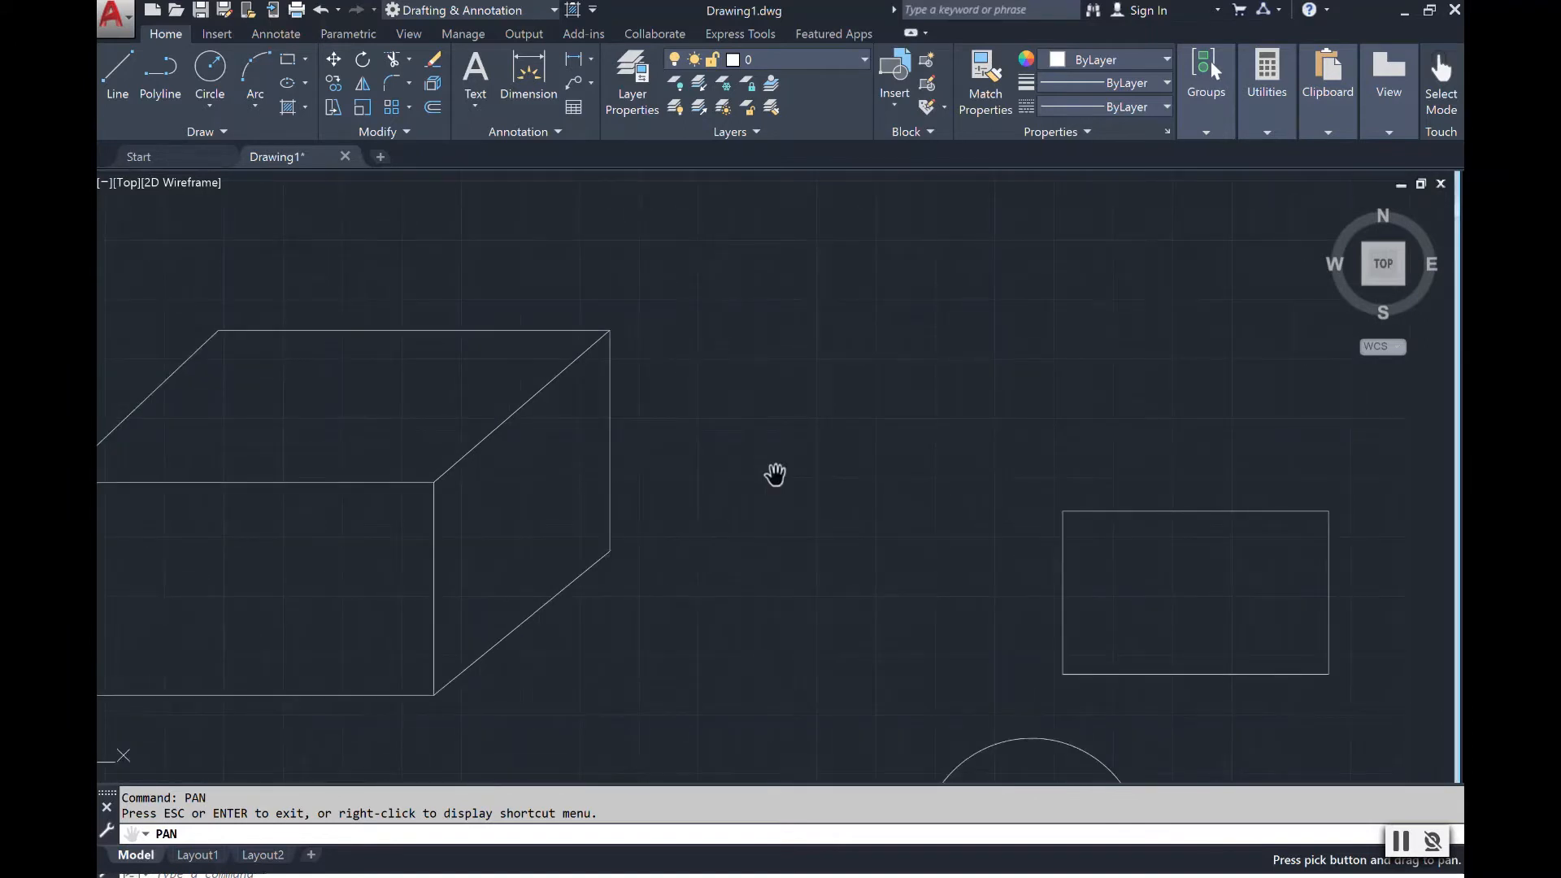
scroll(775, 473, down, 4)
scroll(774, 474, up, 2)
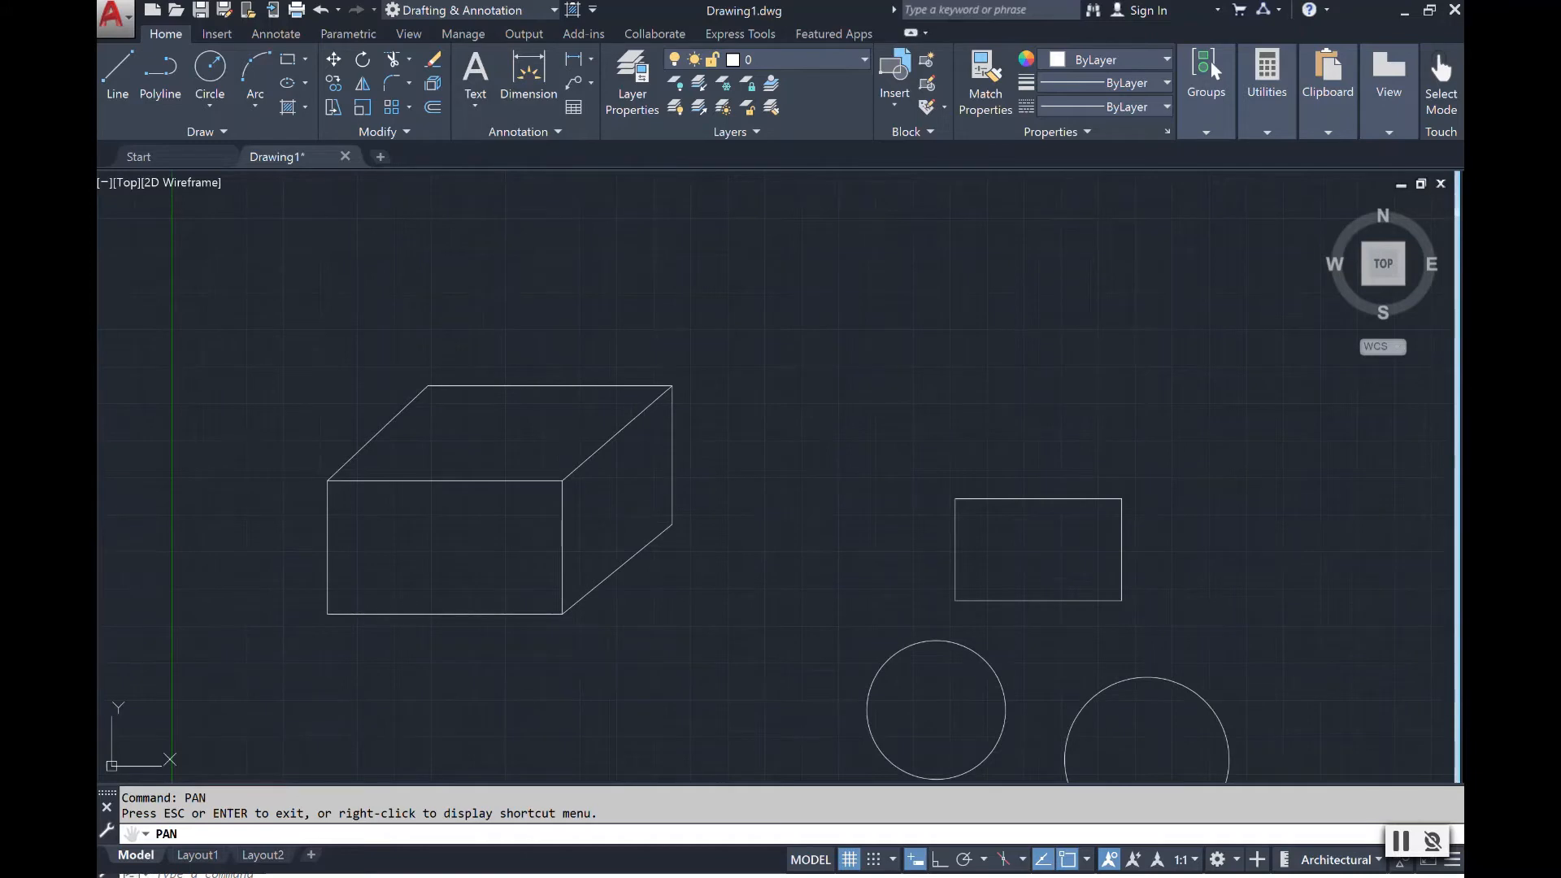
key(Escape)
Zoom in closely on the upper-right corner of the box's front face, and restore the full view with the ZOOM All option.
scroll(587, 483, up, 6)
scroll(584, 517, up, 3)
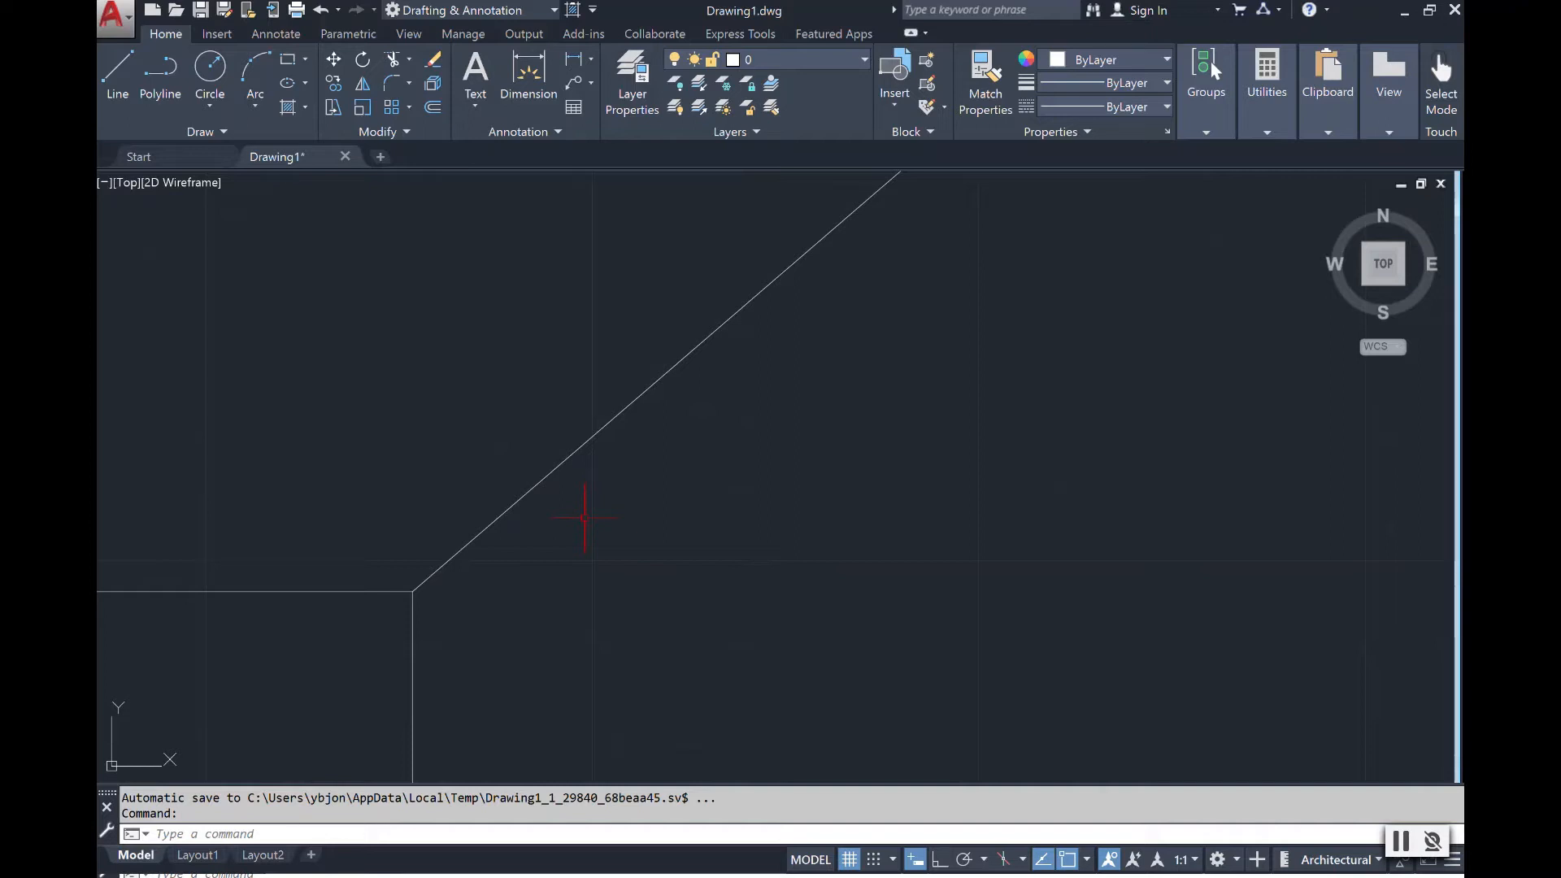
text(z)
key(Return)
text(a)
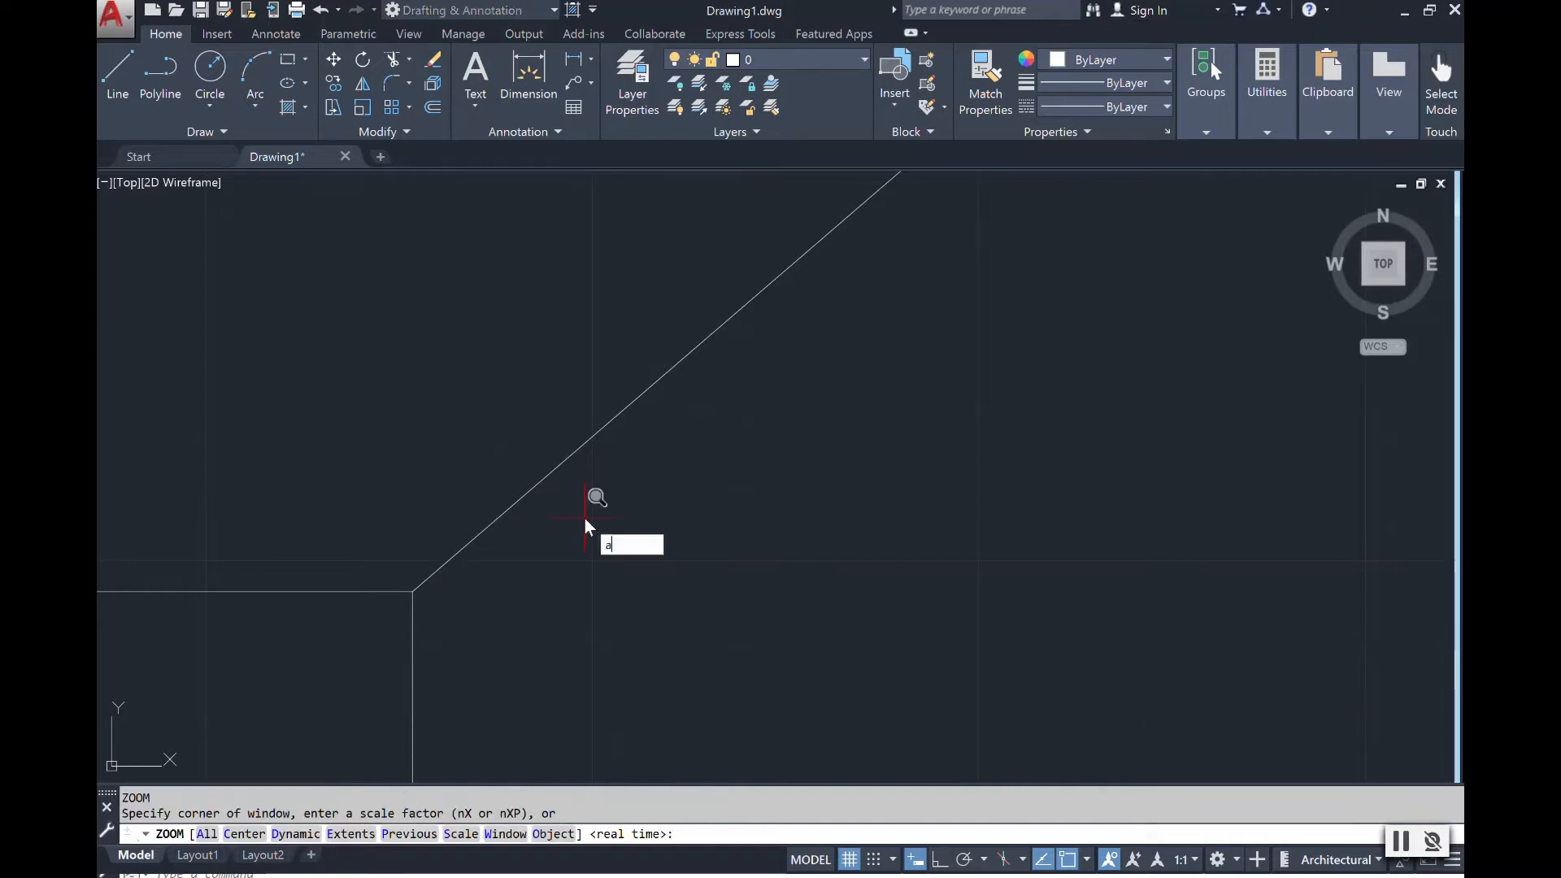
key(Return)
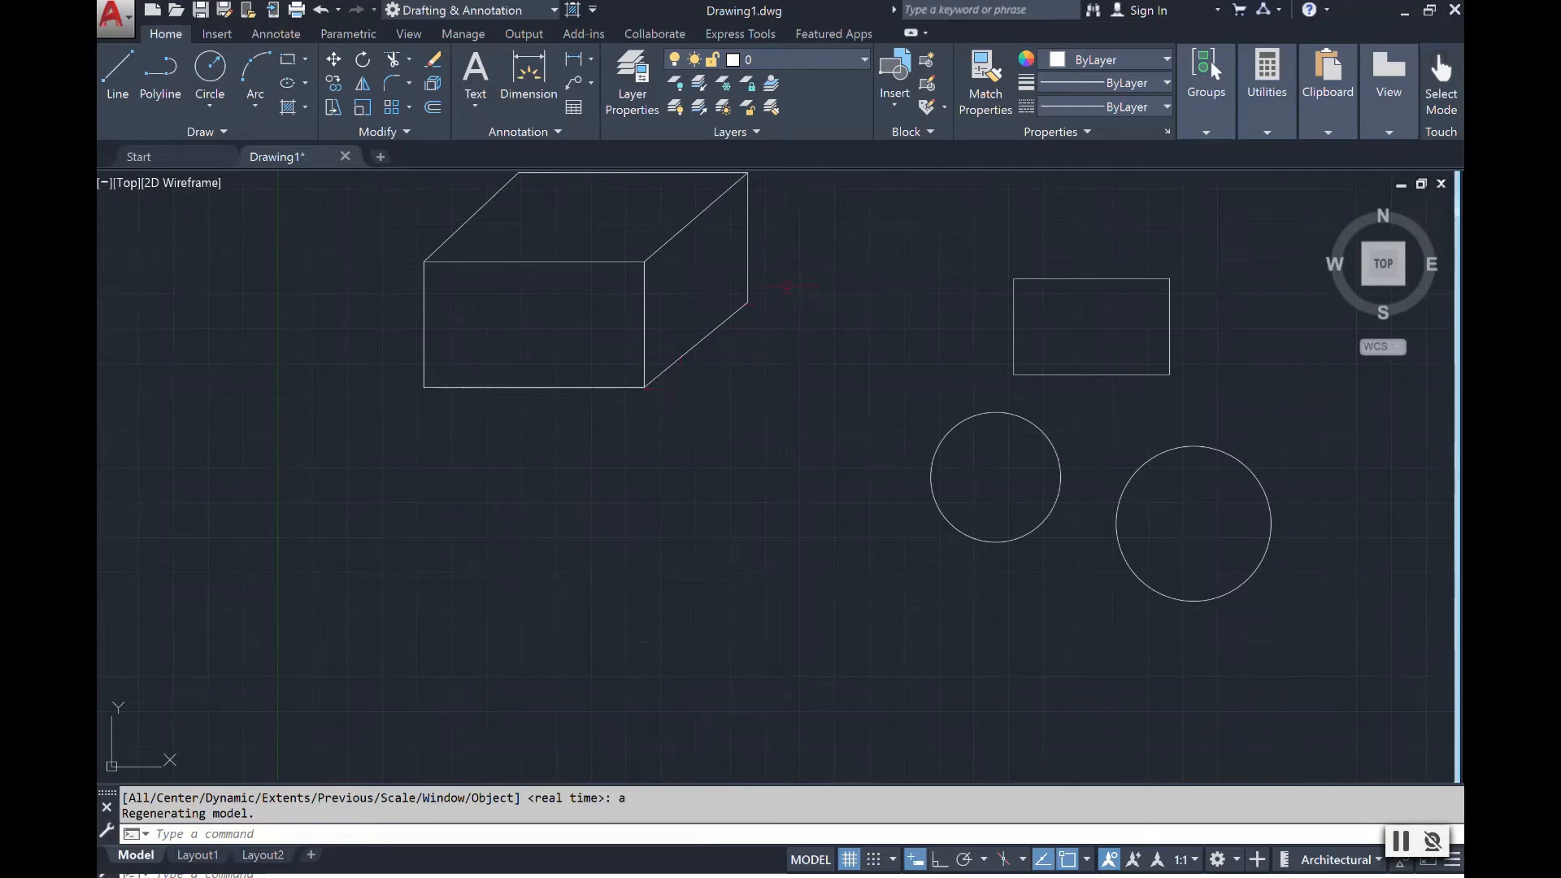
Zoom far out until the shapes are tiny, and bring the whole drawing back with the ZOOM All option.
scroll(787, 286, down, 10)
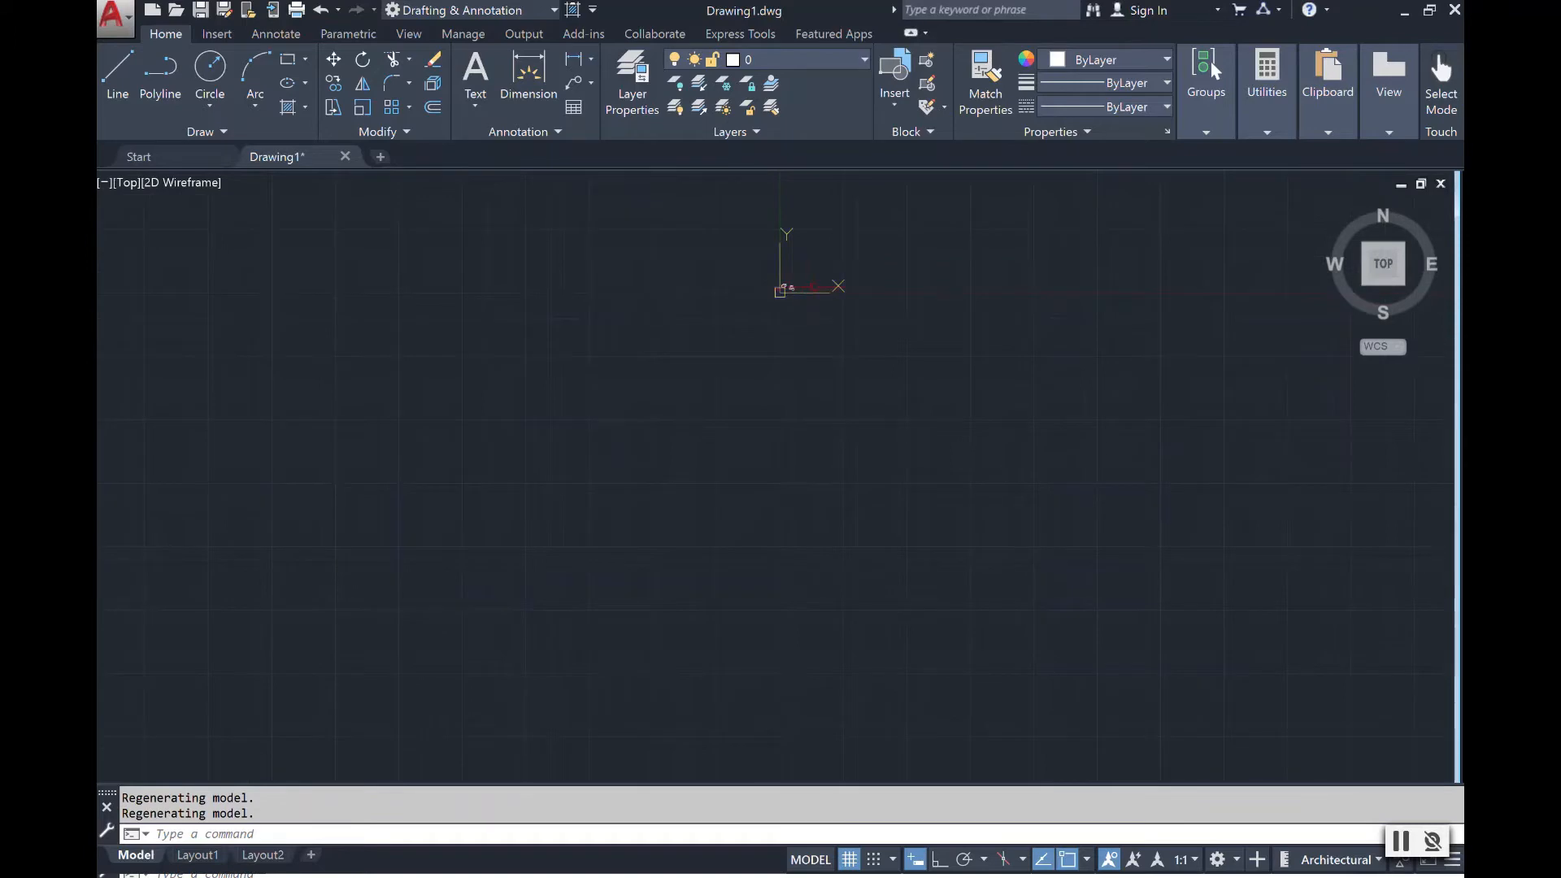
scroll(821, 290, down, 4)
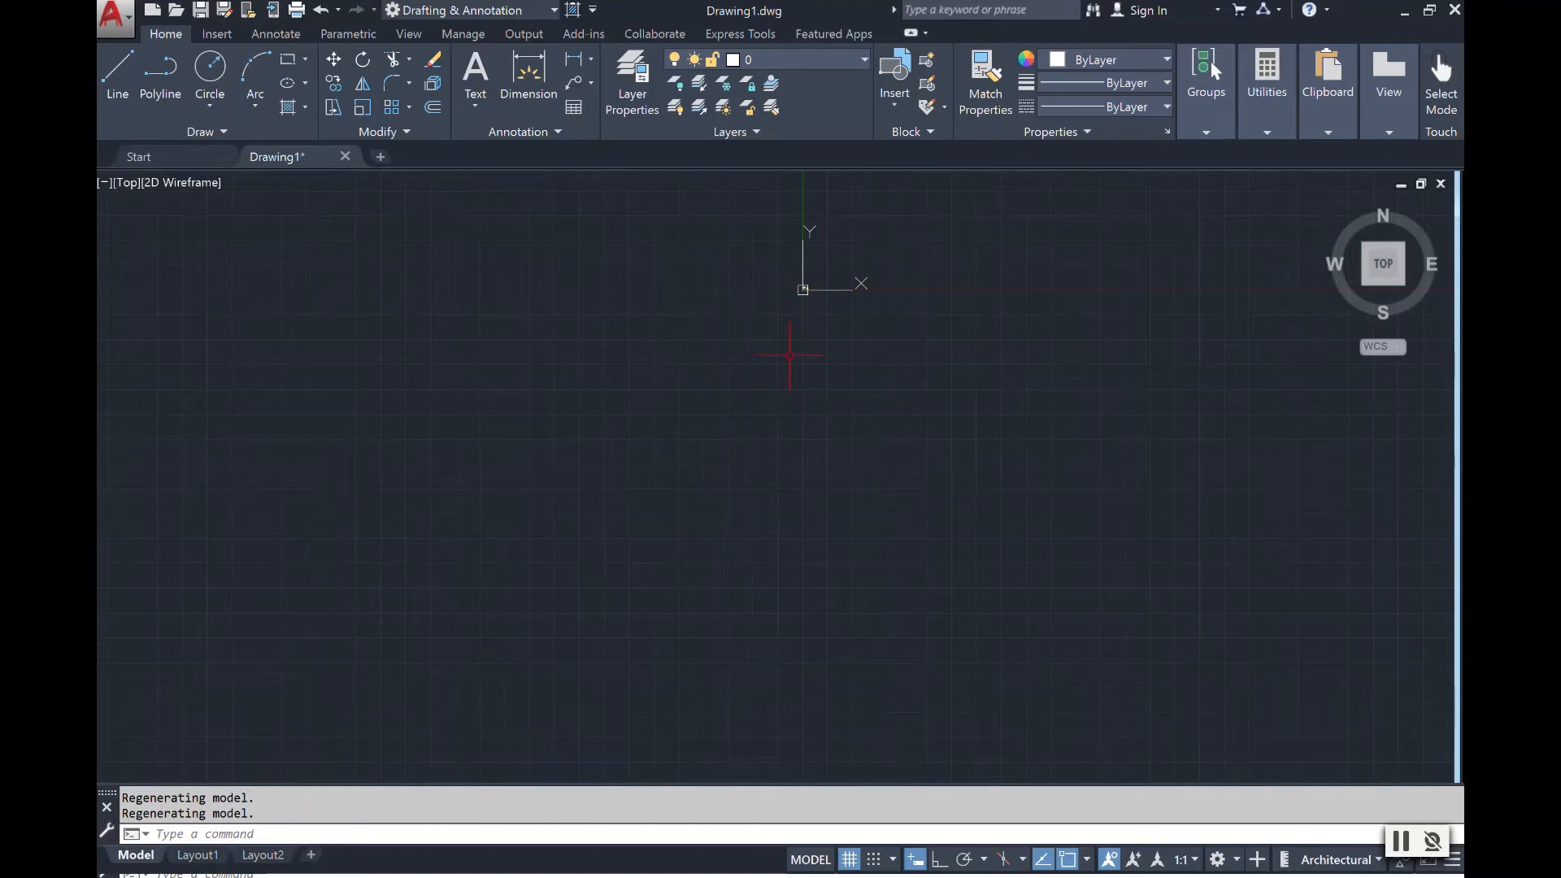
text(z)
key(Return)
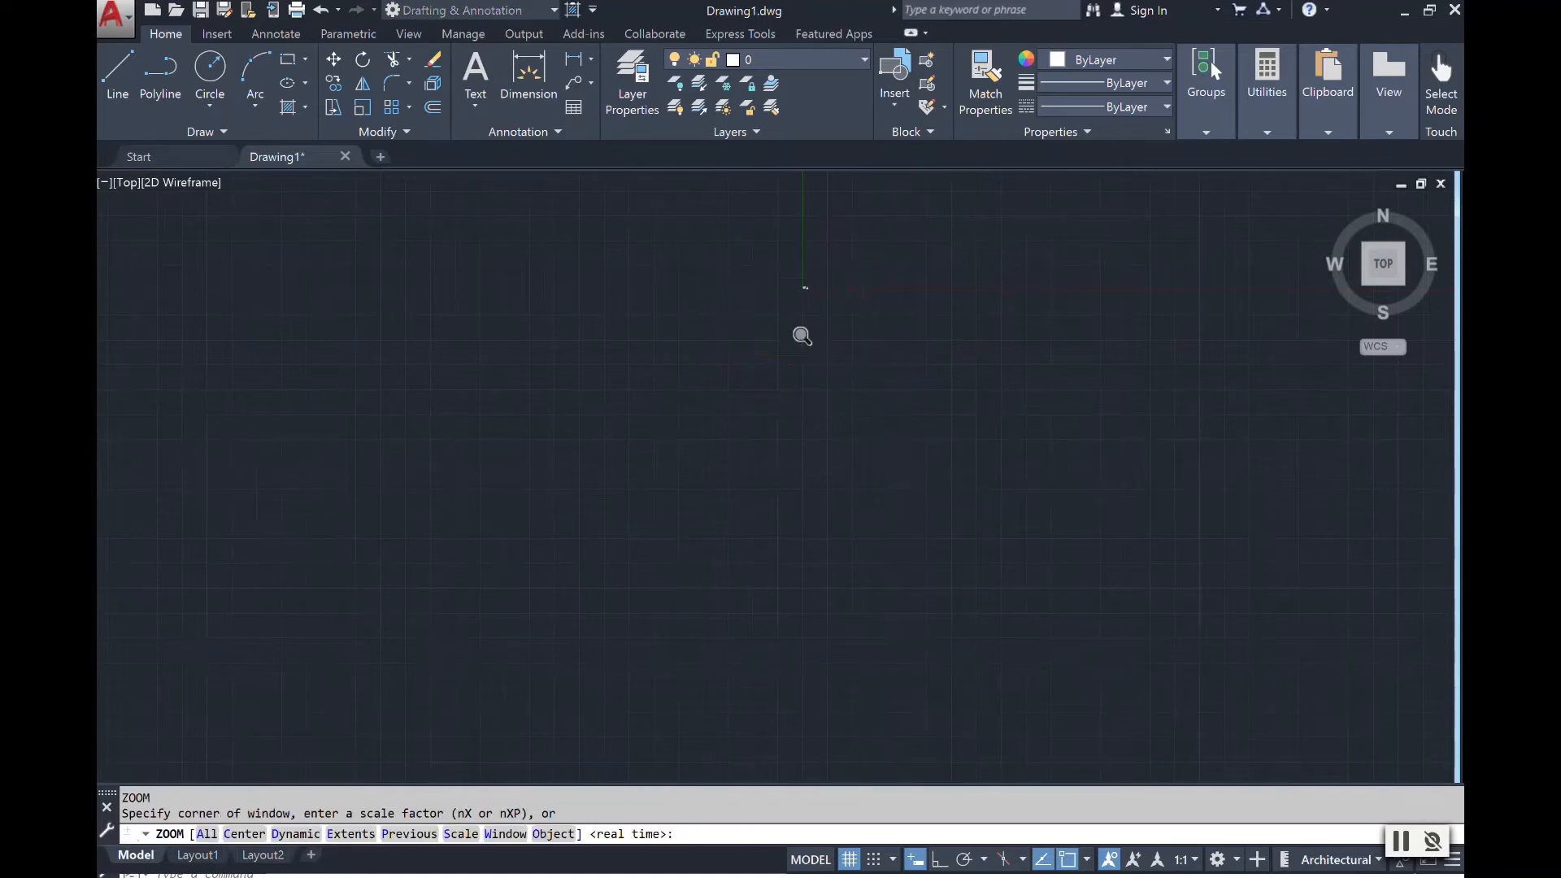
text(a)
key(Return)
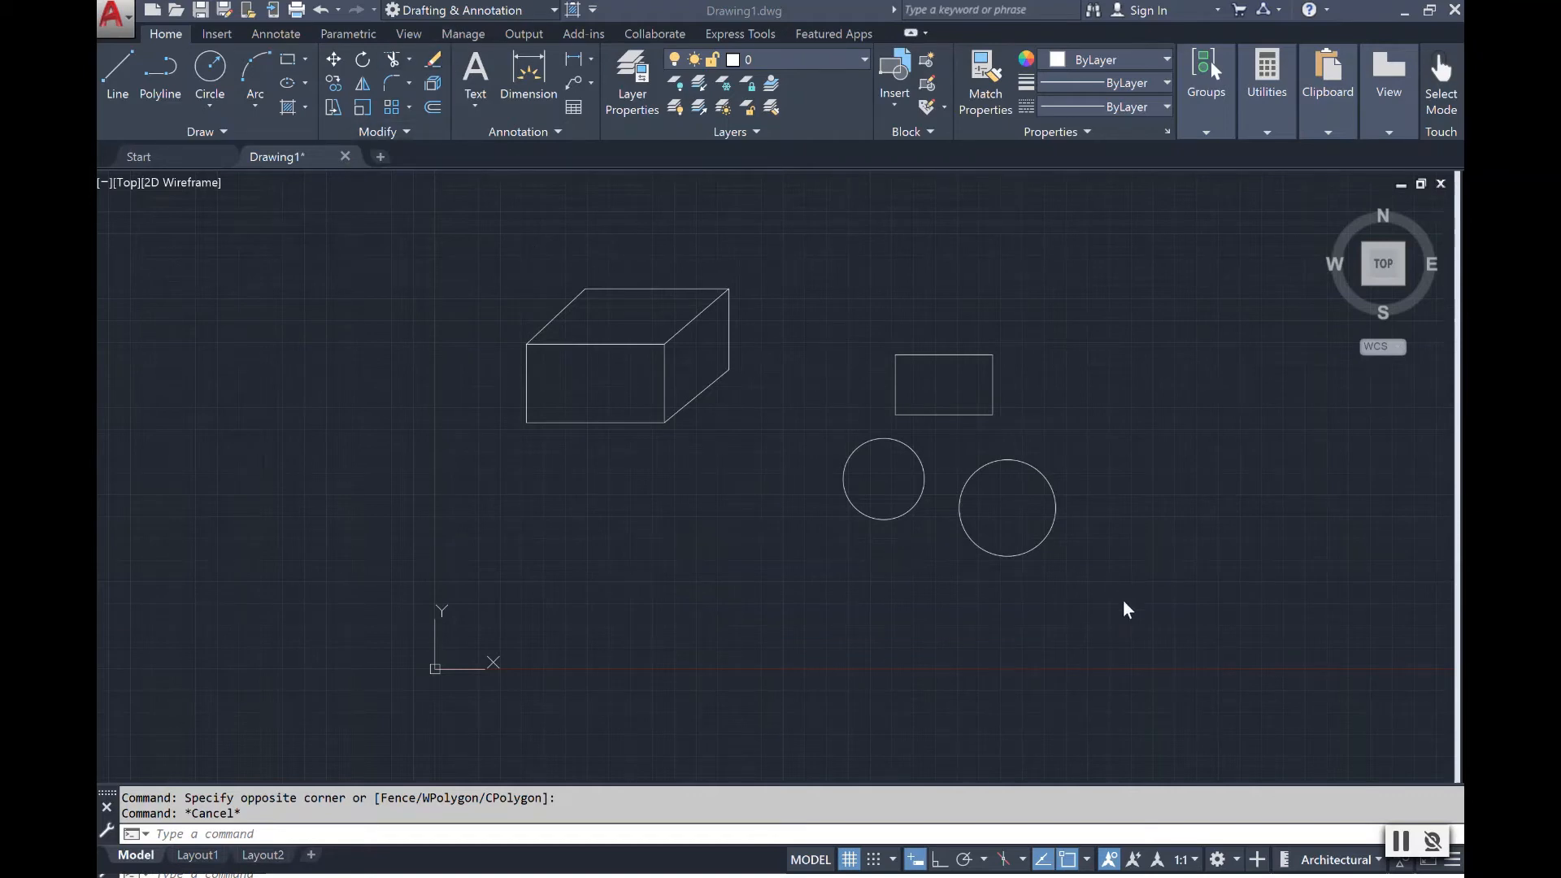
Erase the box, the rectangle and both circles together using a crossing selection.
click(1156, 625)
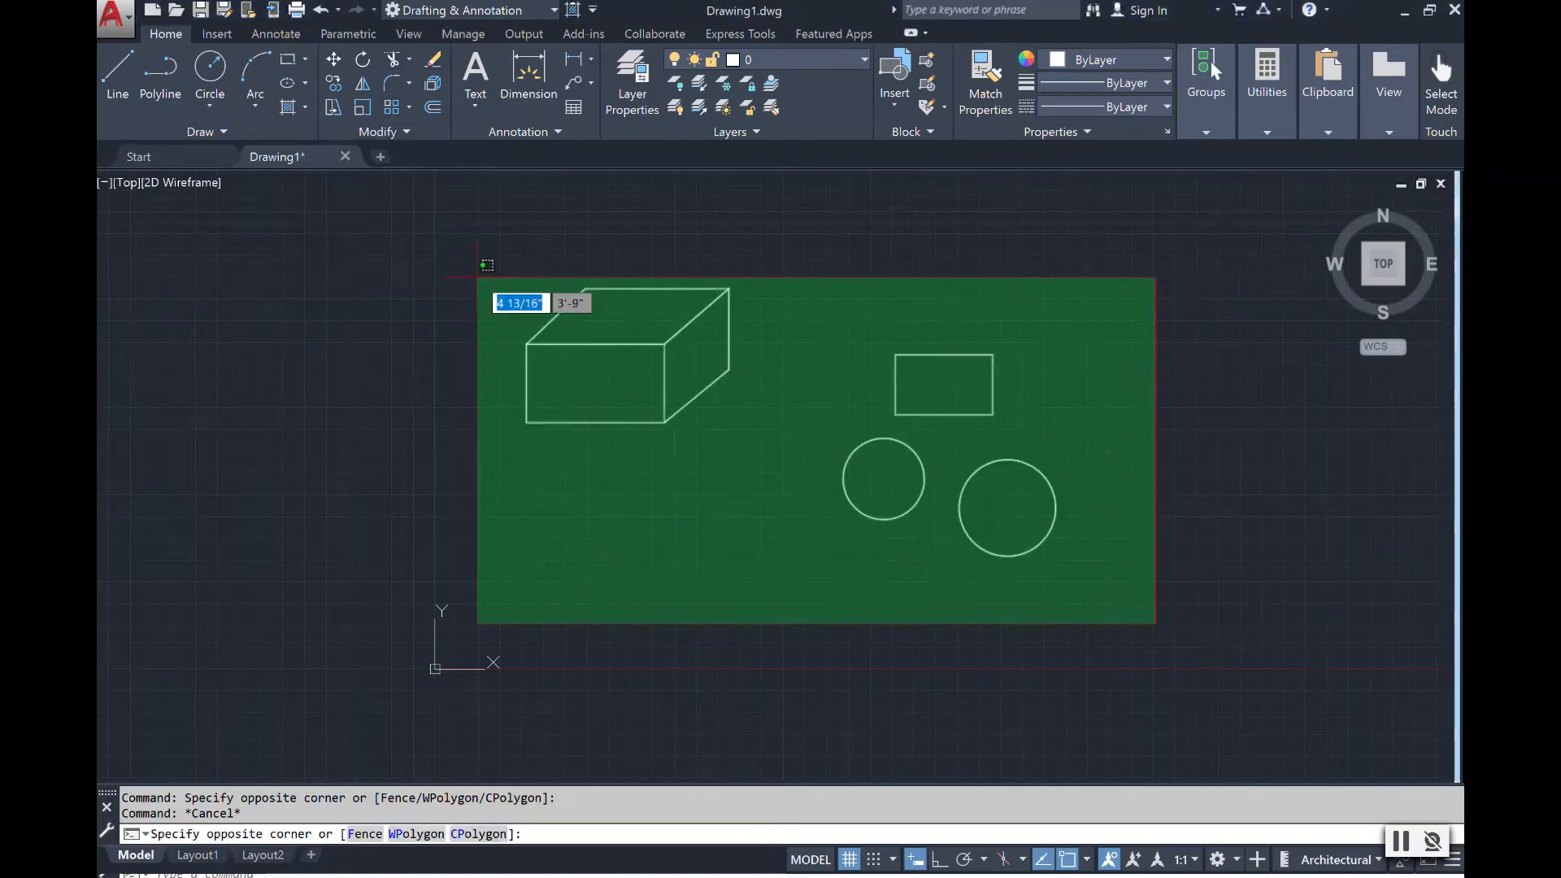
click(484, 232)
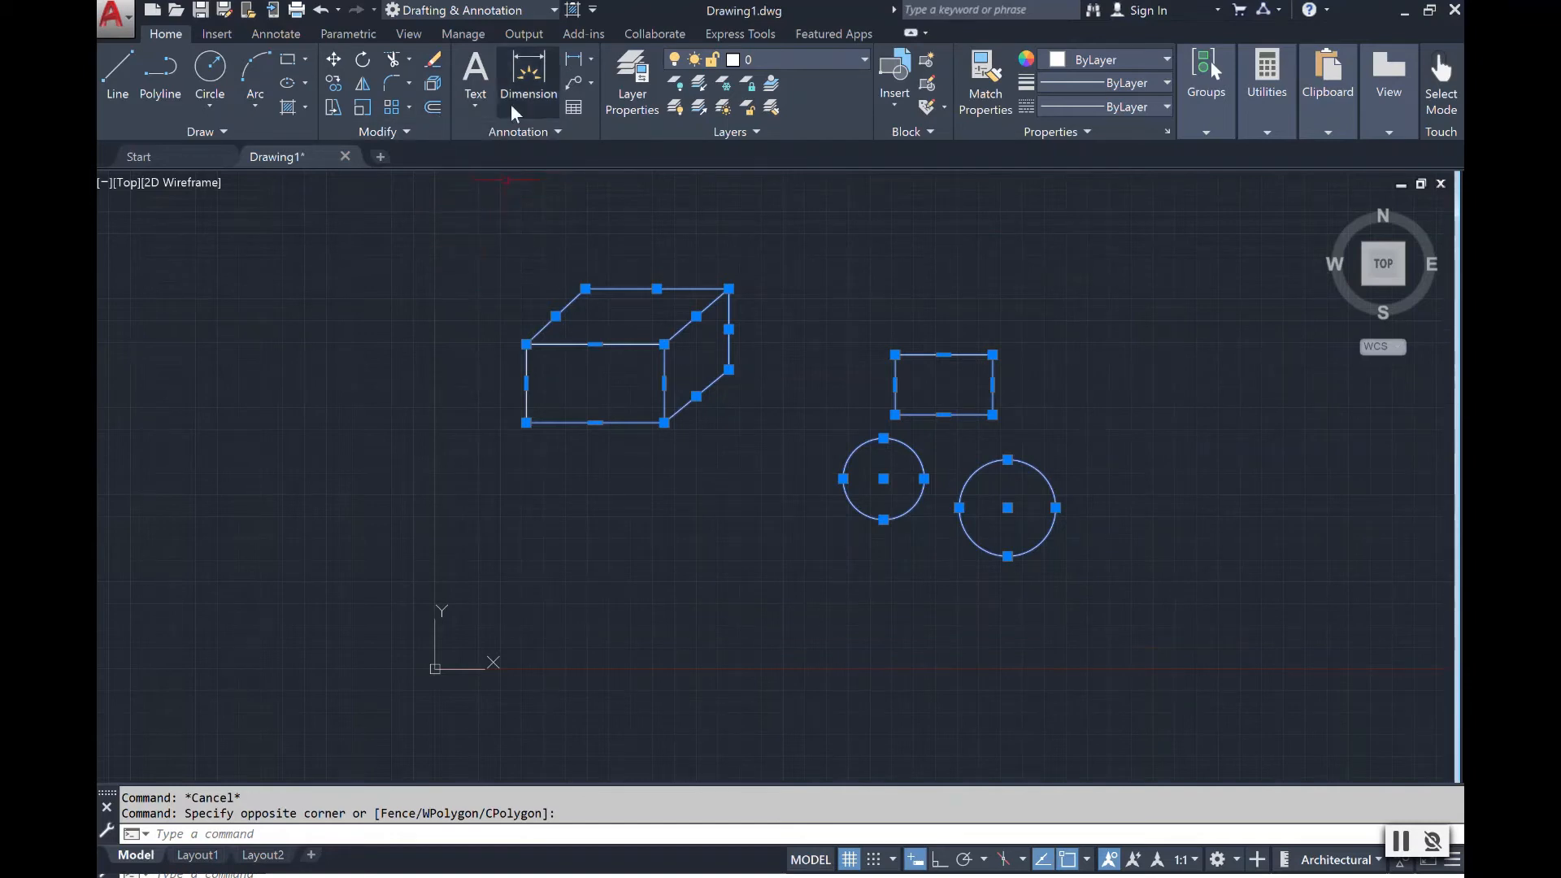
click(433, 60)
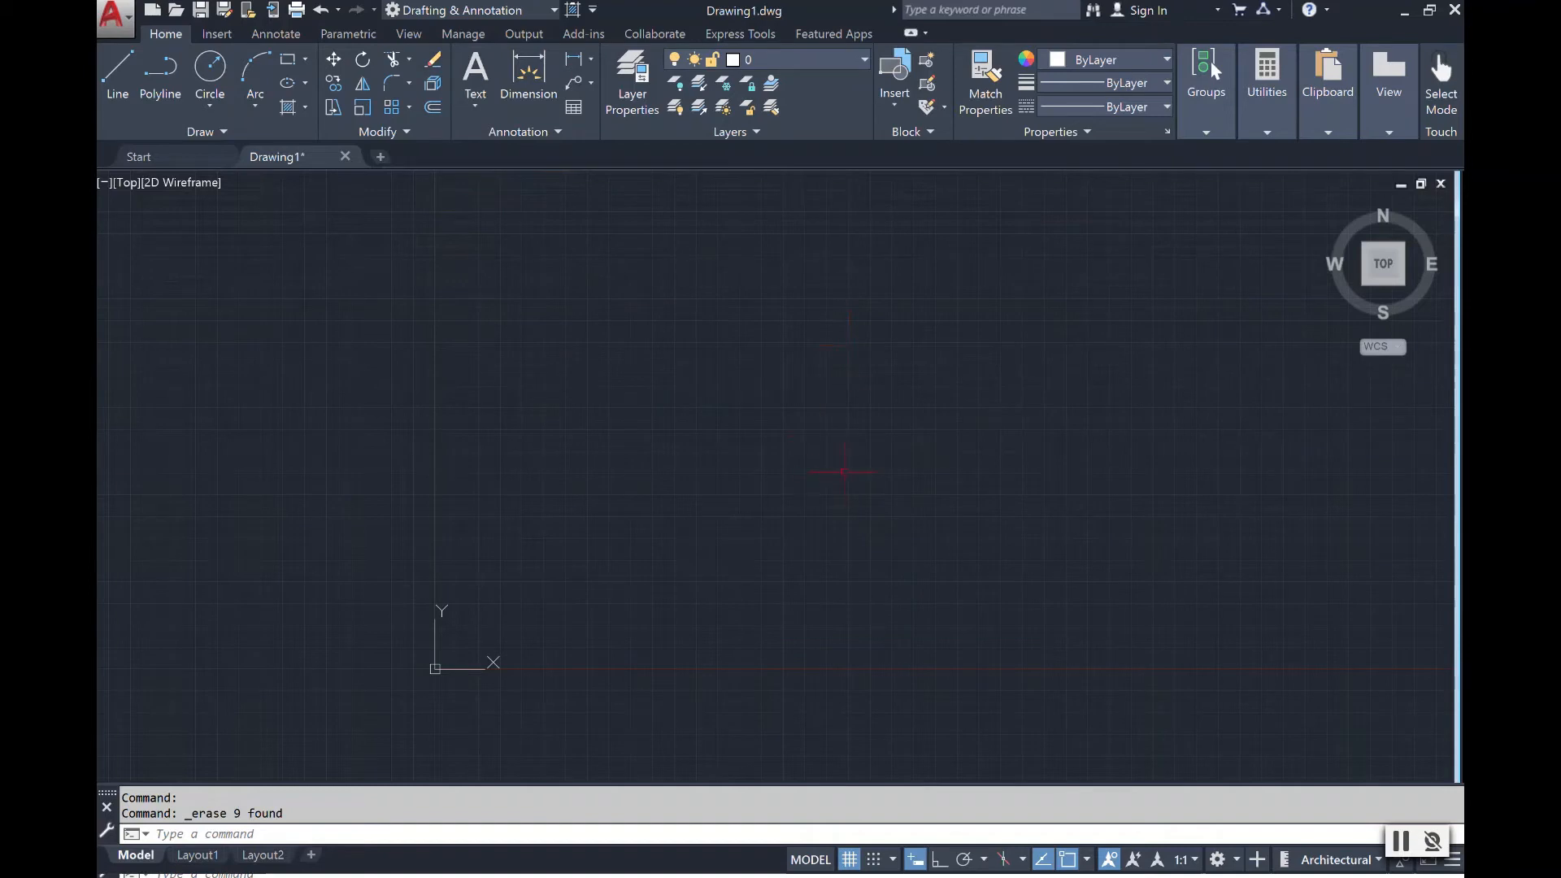
text(PA)
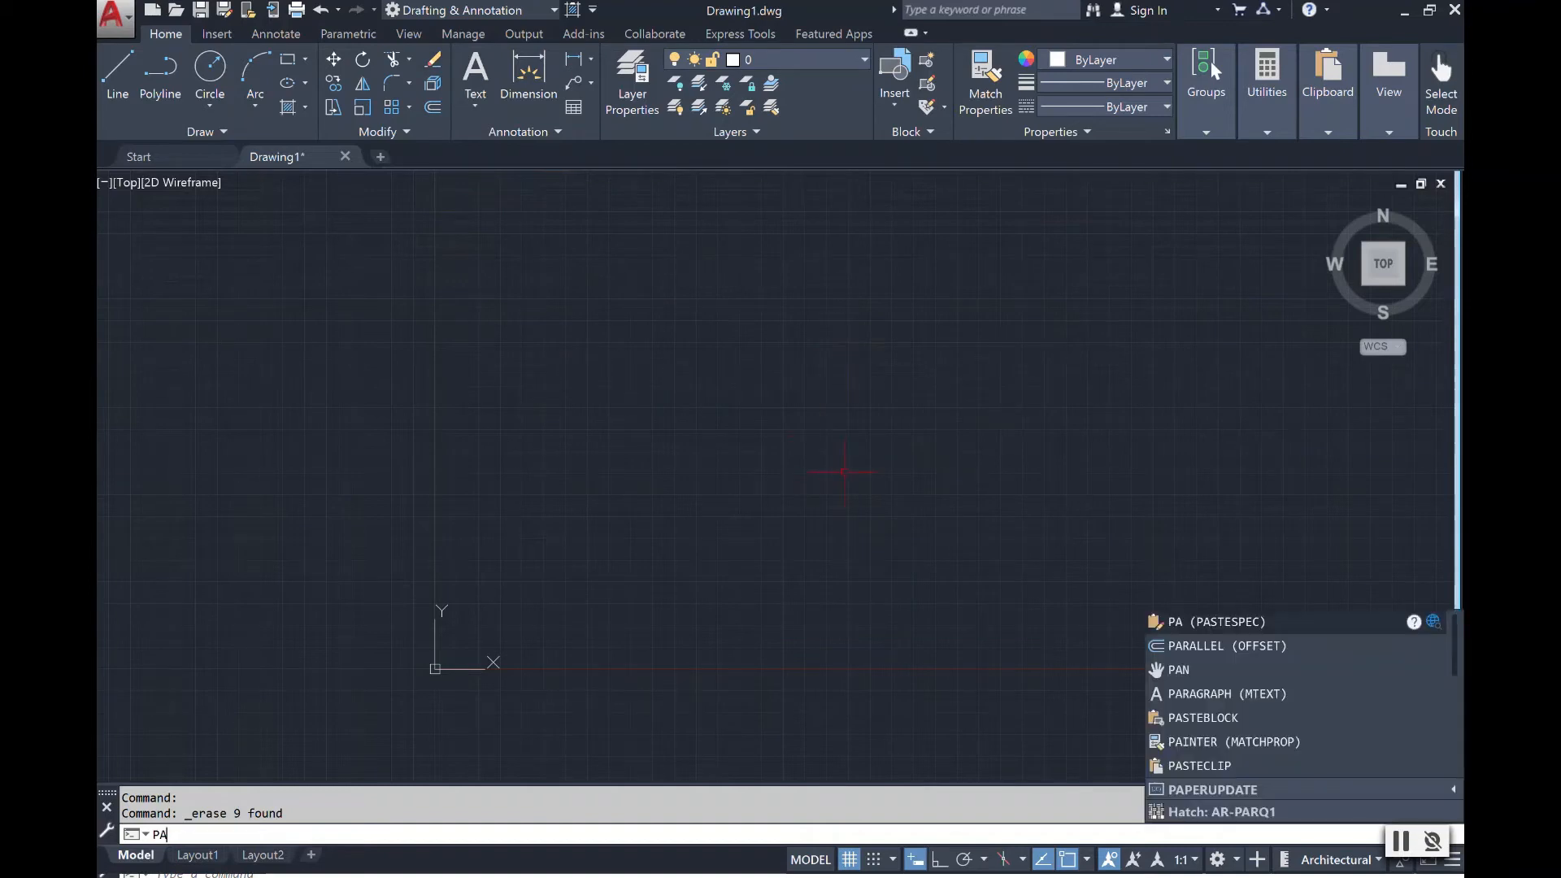
text(m)
key(BackSpace)
key(Escape)
Draw six horizontal construction lines, spaced one above another over the drawing origin, with the Construction Line command's Hor option.
click(174, 136)
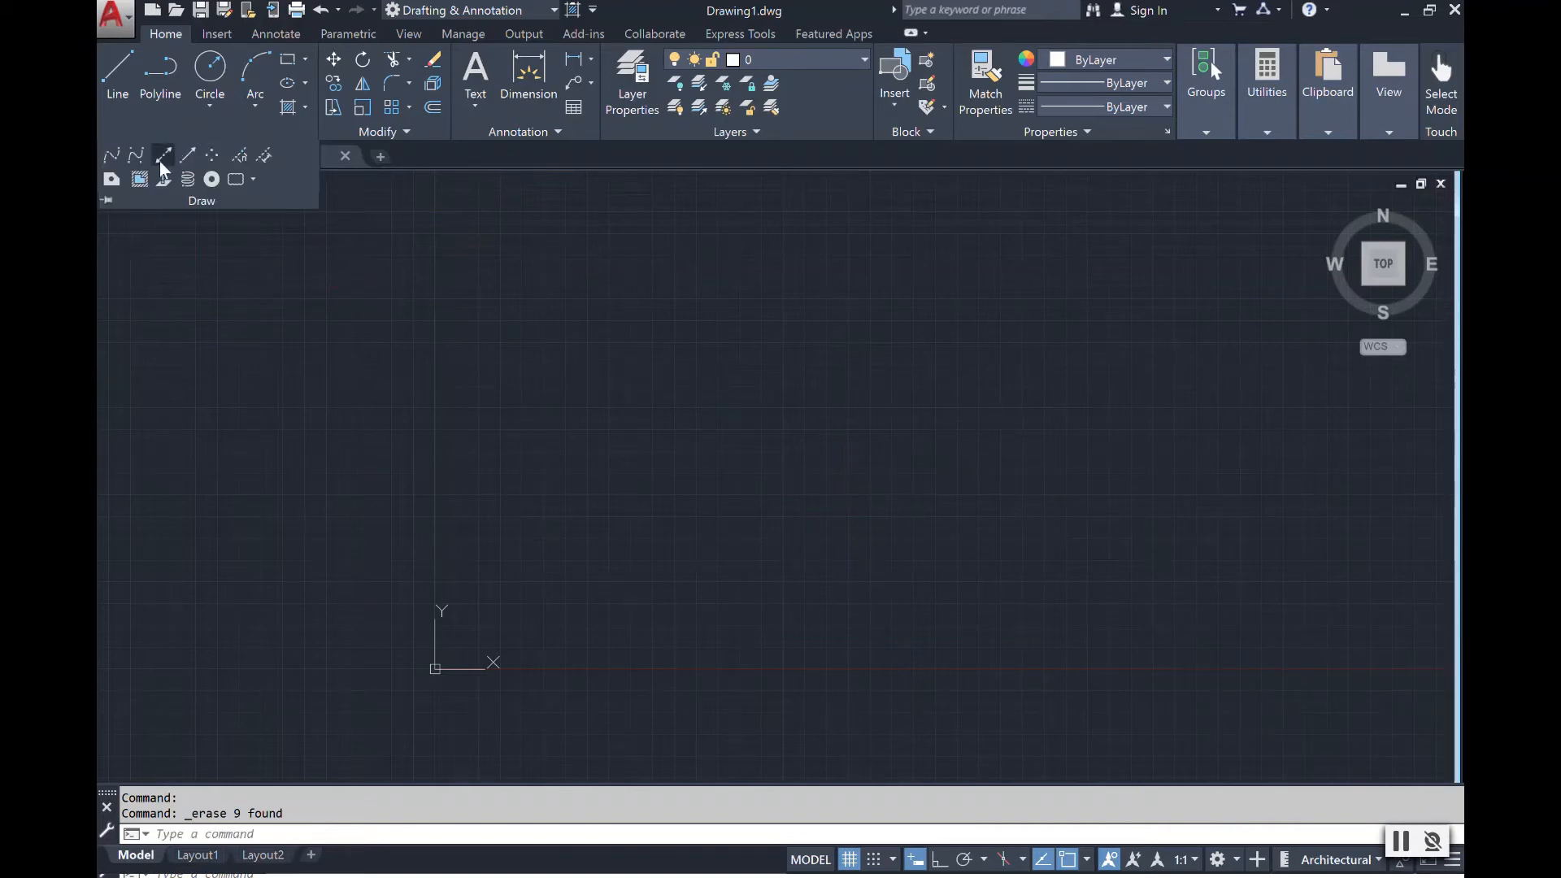
click(161, 159)
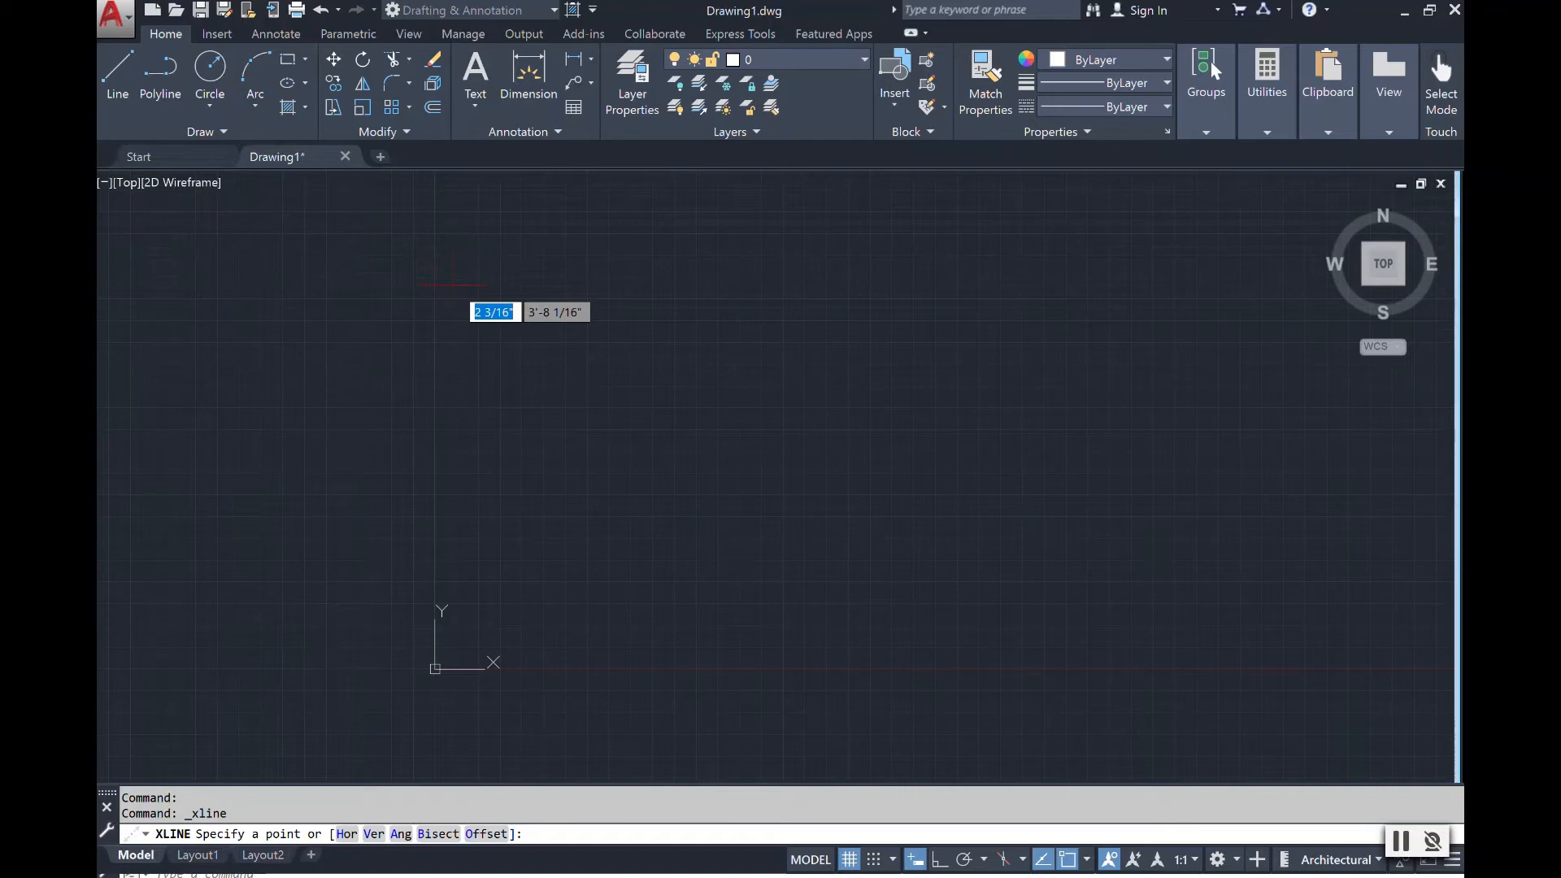
text(h)
key(Return)
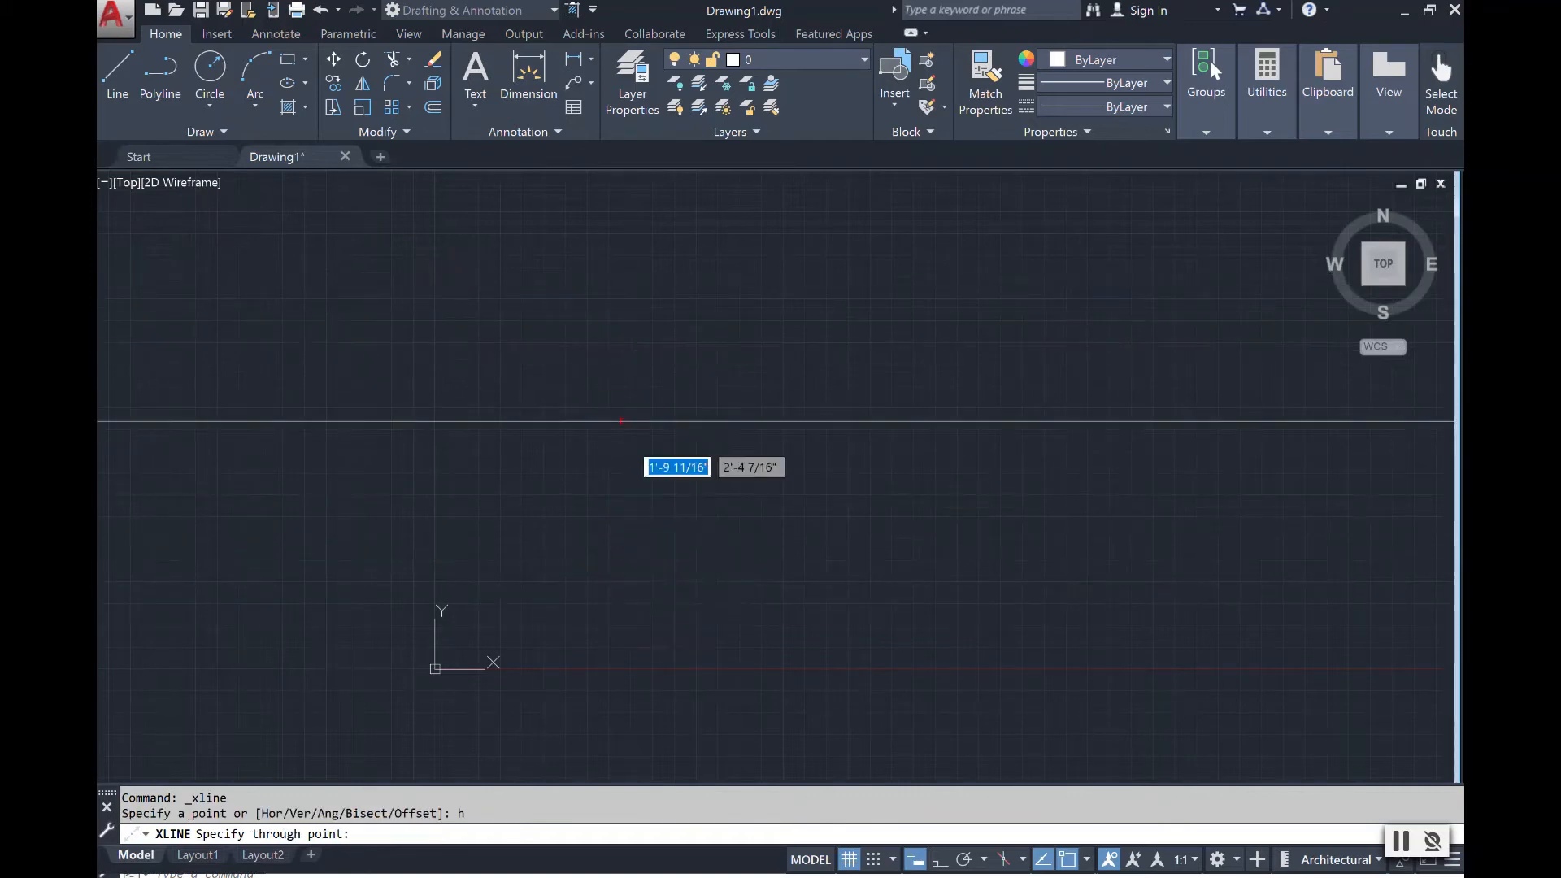
click(620, 537)
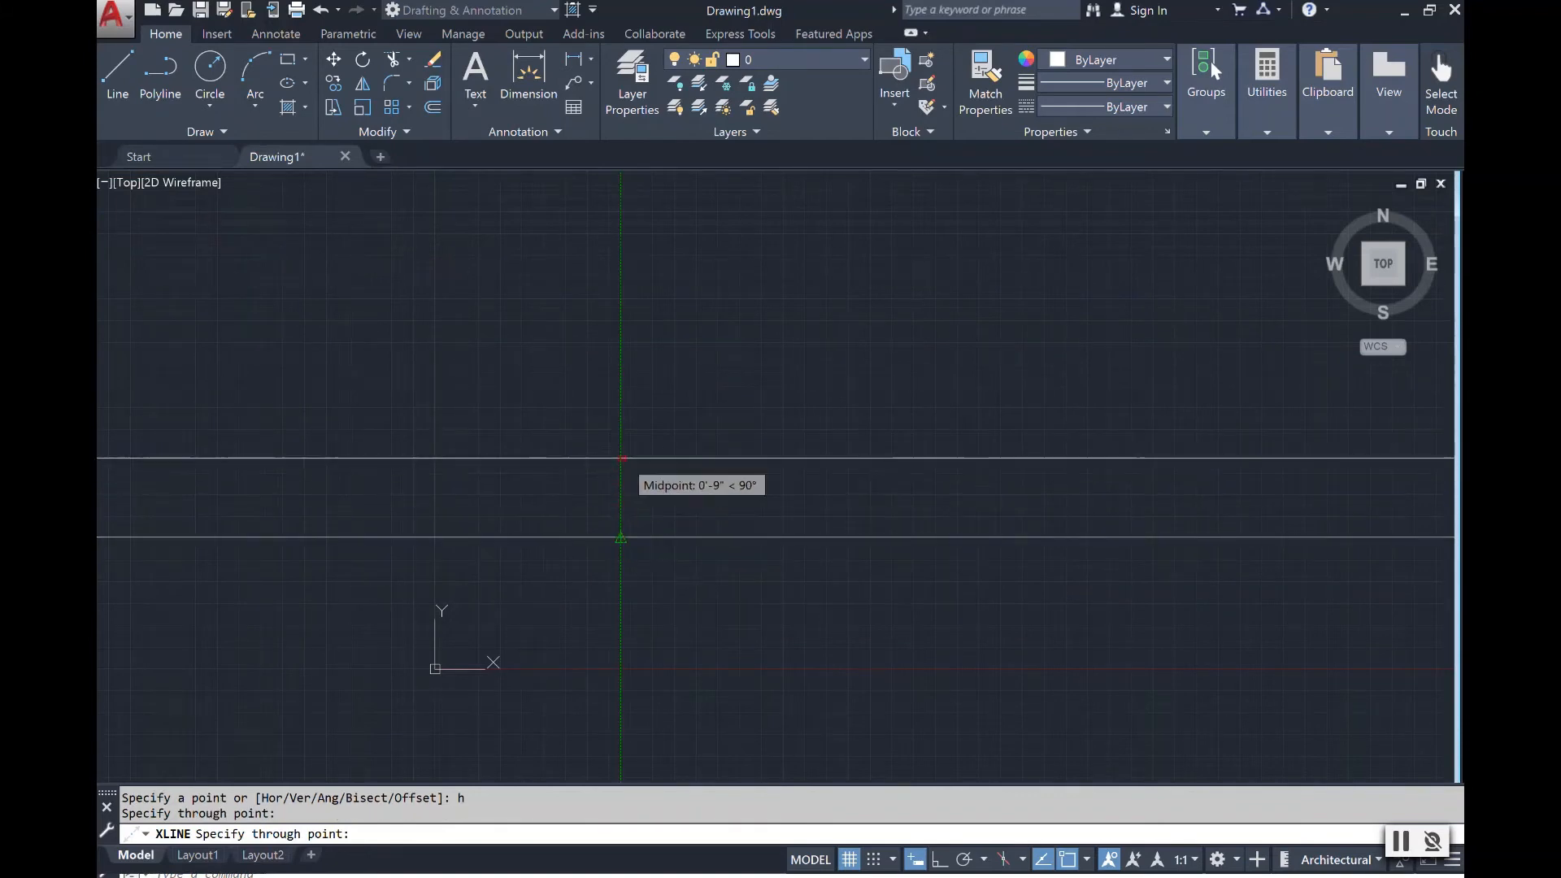
click(621, 492)
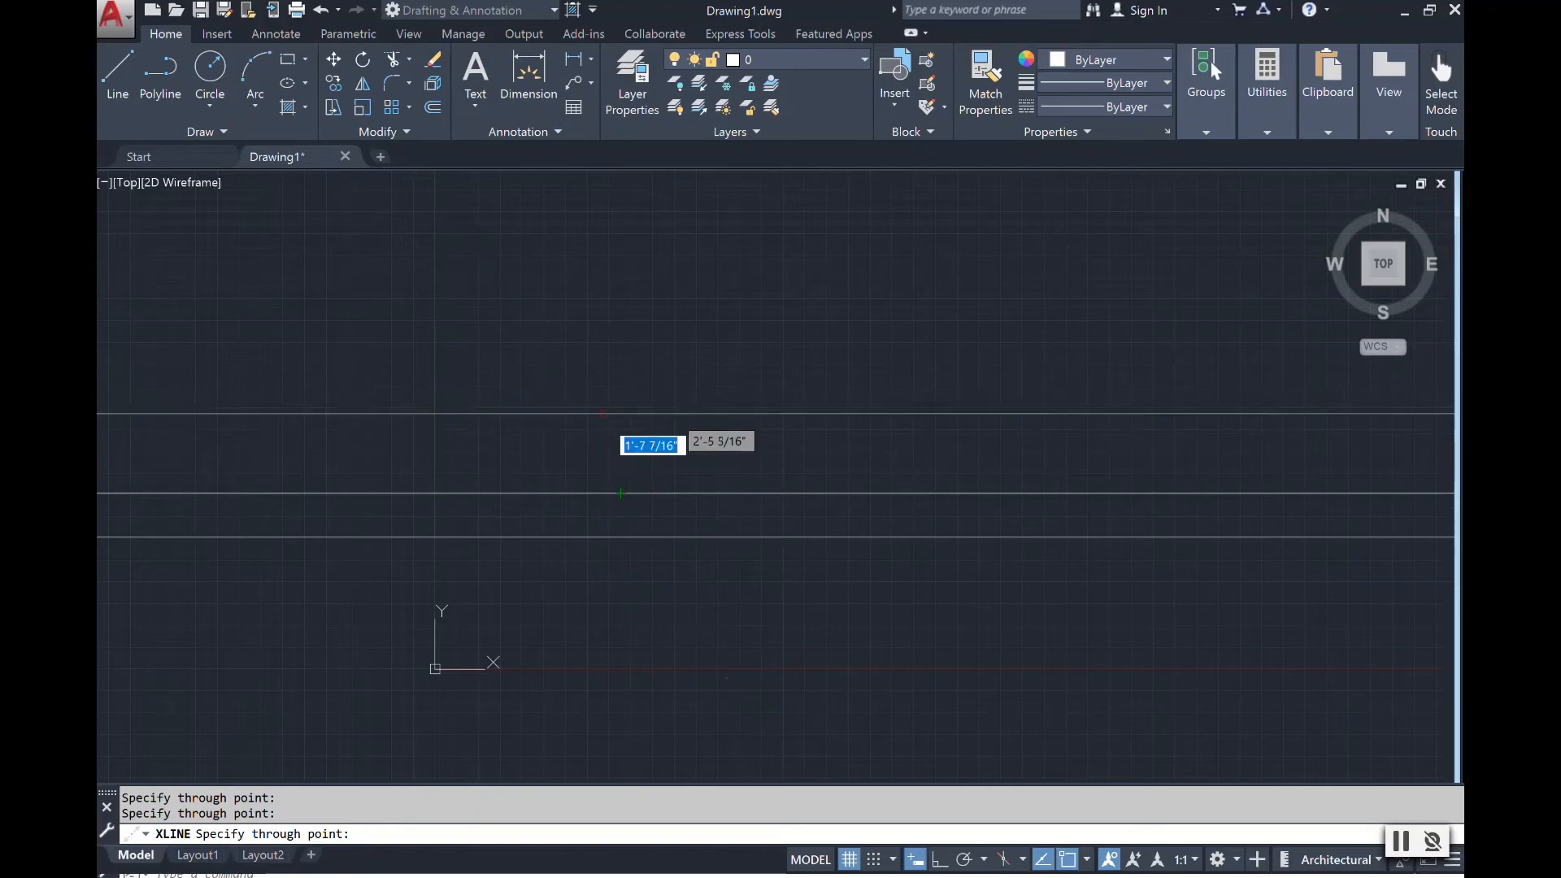
click(620, 453)
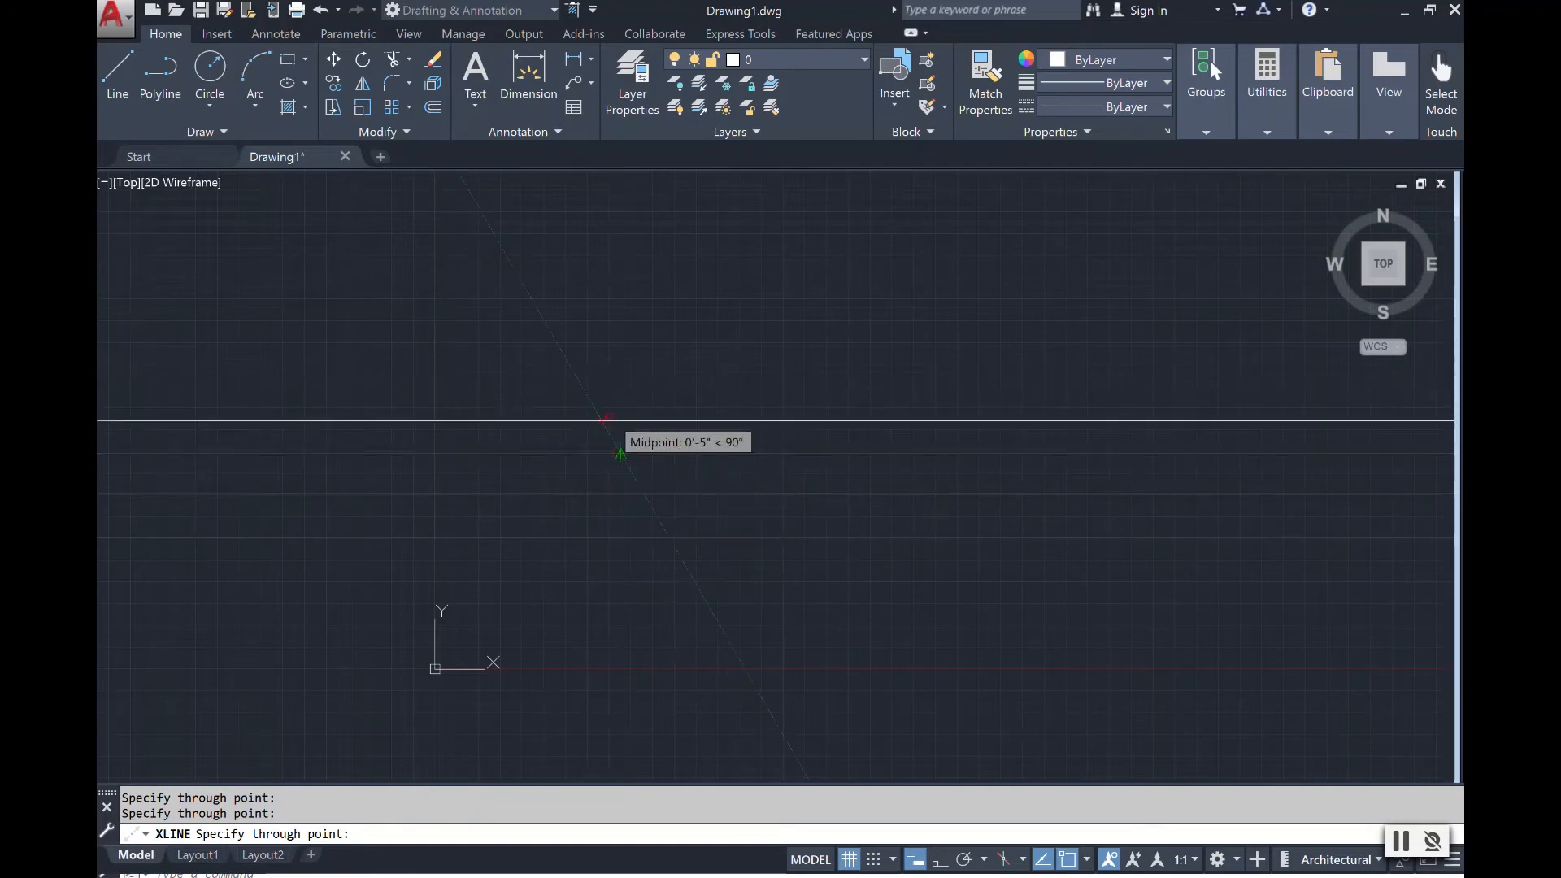
click(621, 401)
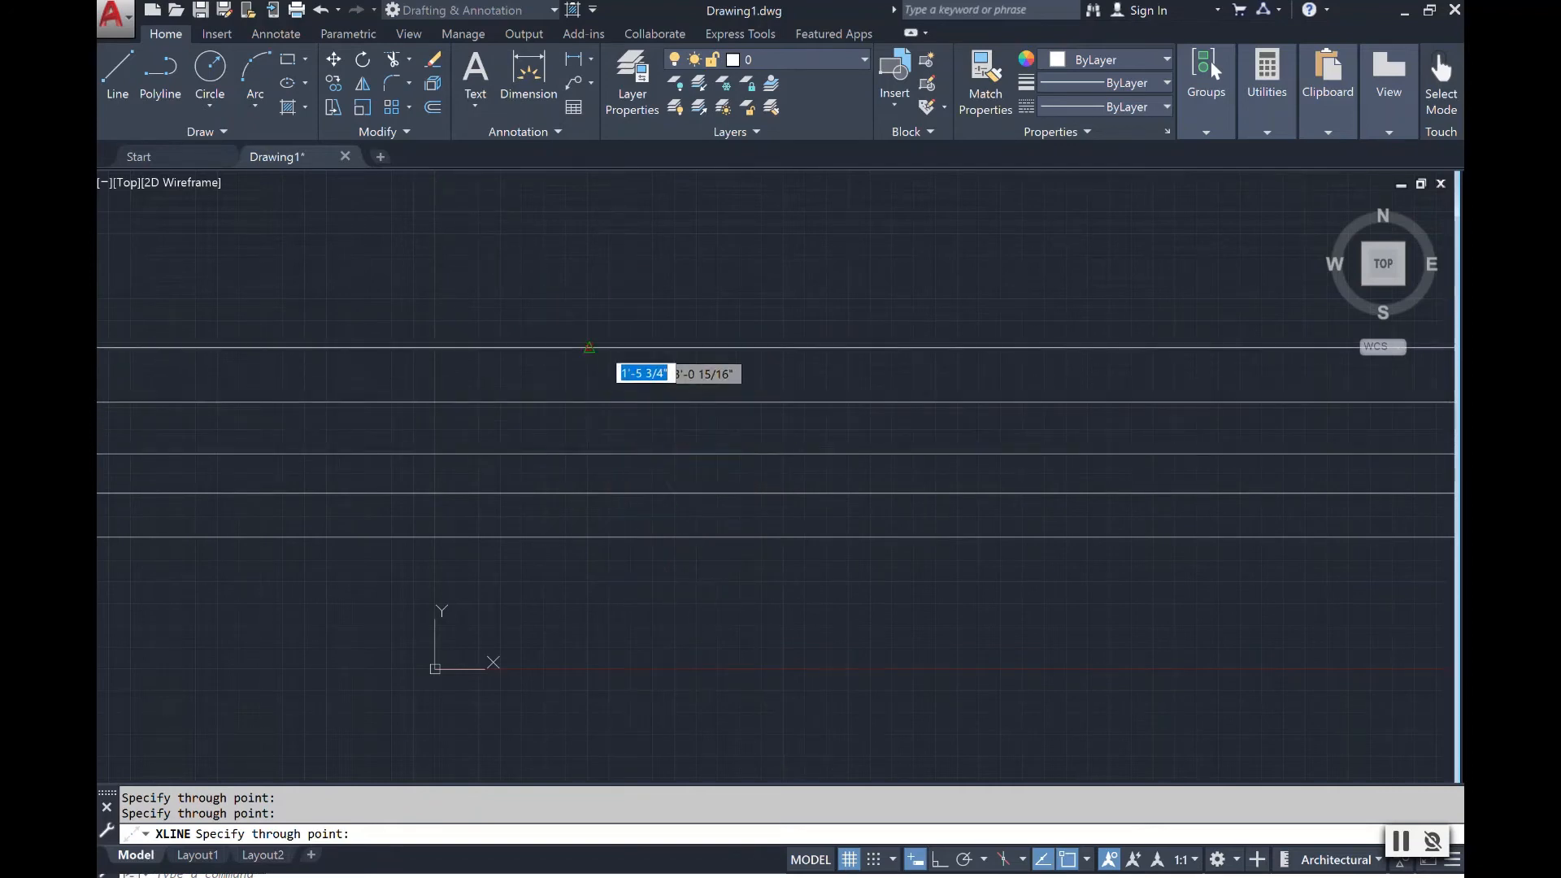
click(590, 348)
click(618, 286)
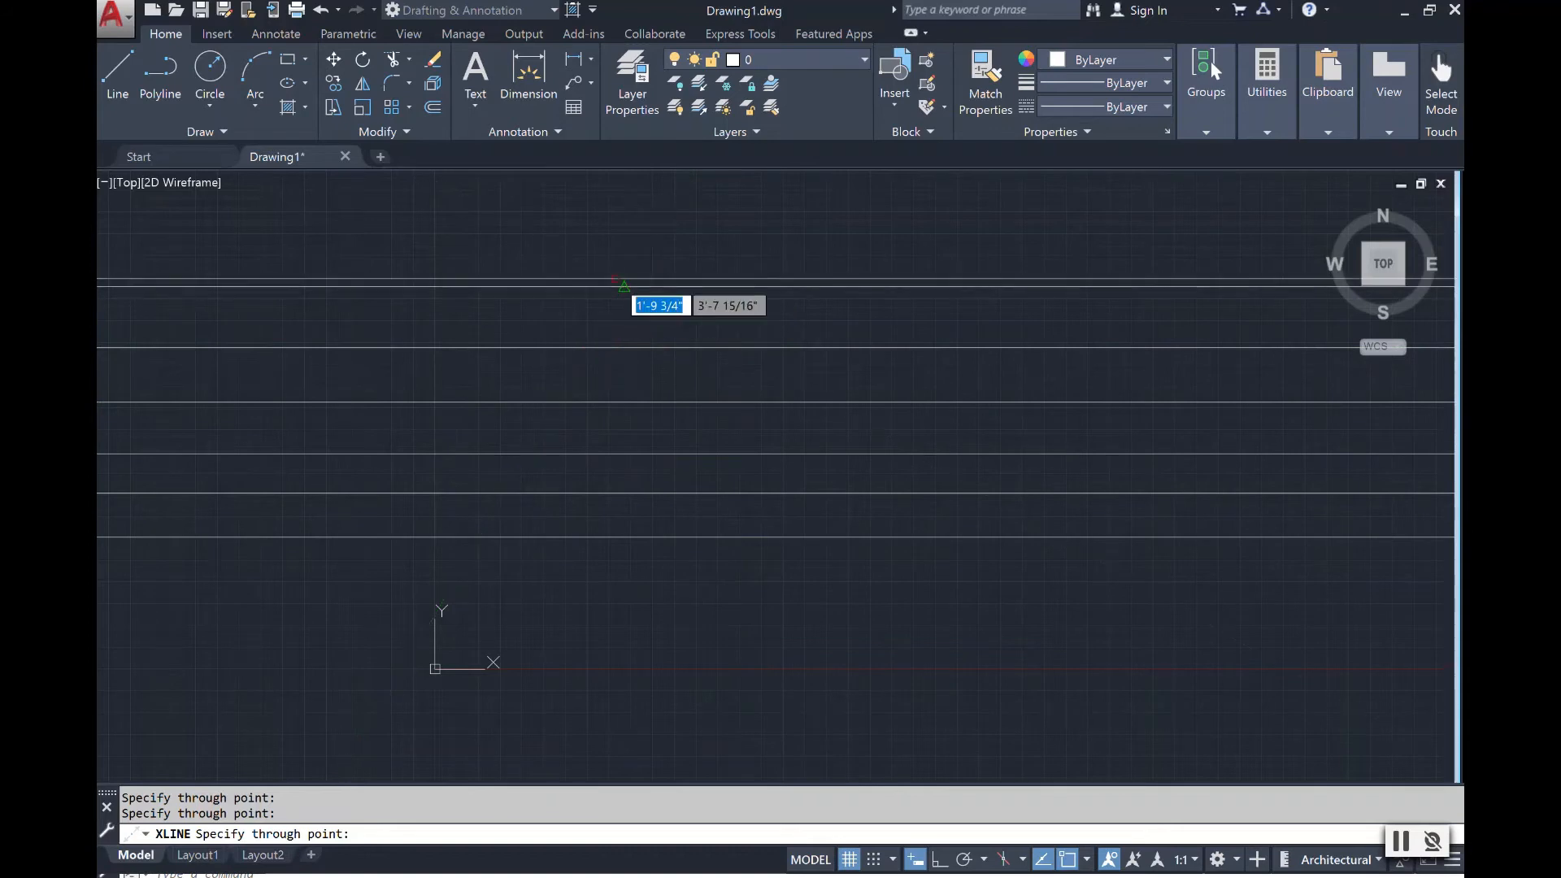
key(Escape)
Draw six vertical construction lines crossing the horizontal ones to the right of the origin, using the XLINE command's Ver option.
scroll(706, 328, down, 10)
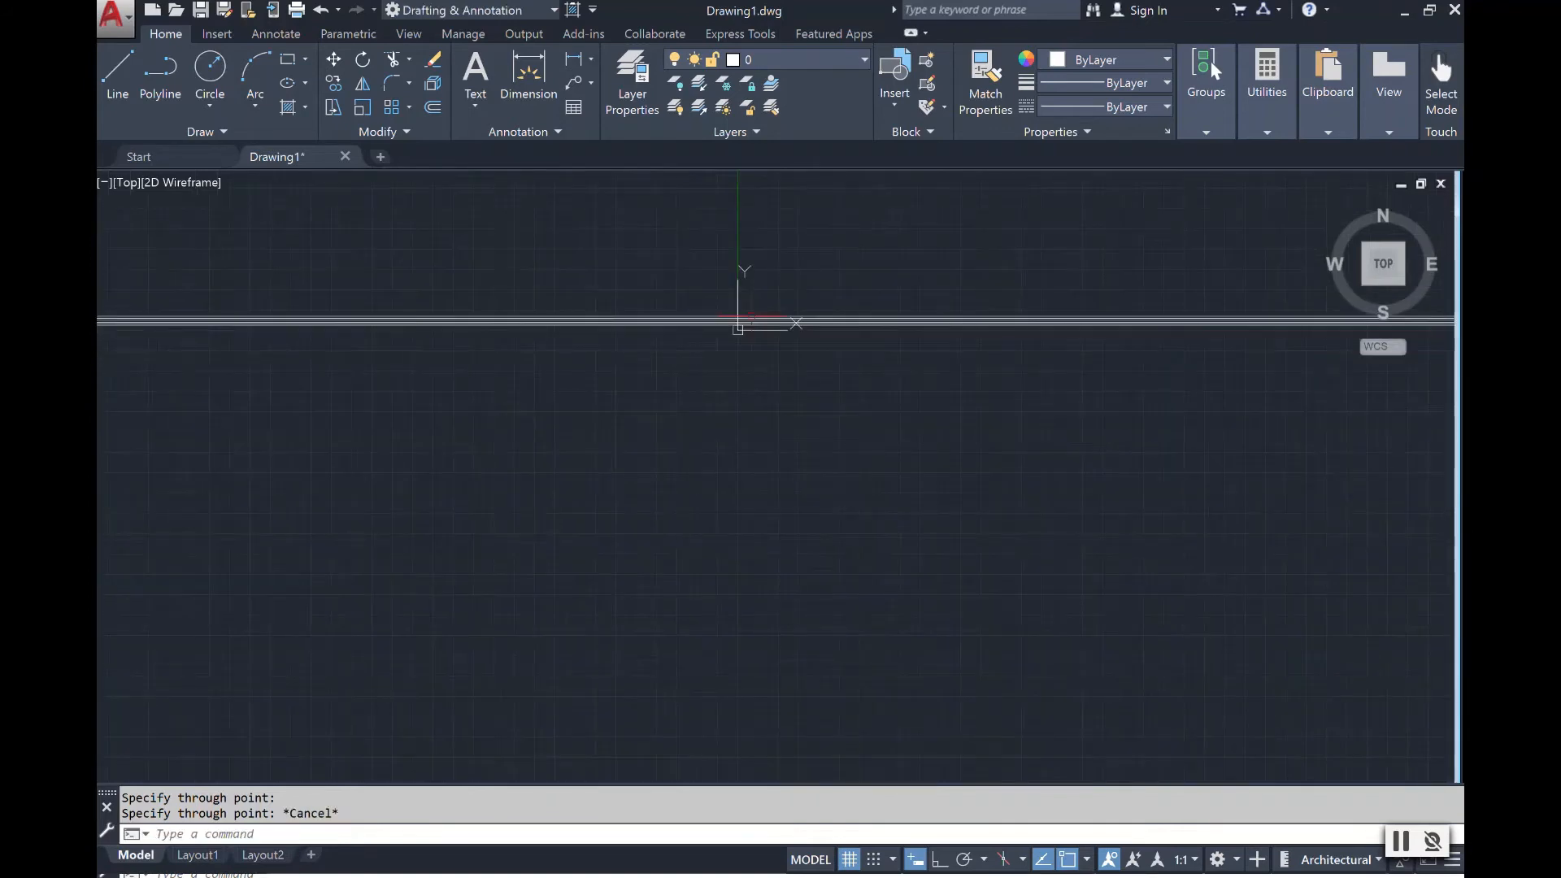
scroll(797, 324, up, 5)
scroll(715, 313, up, 5)
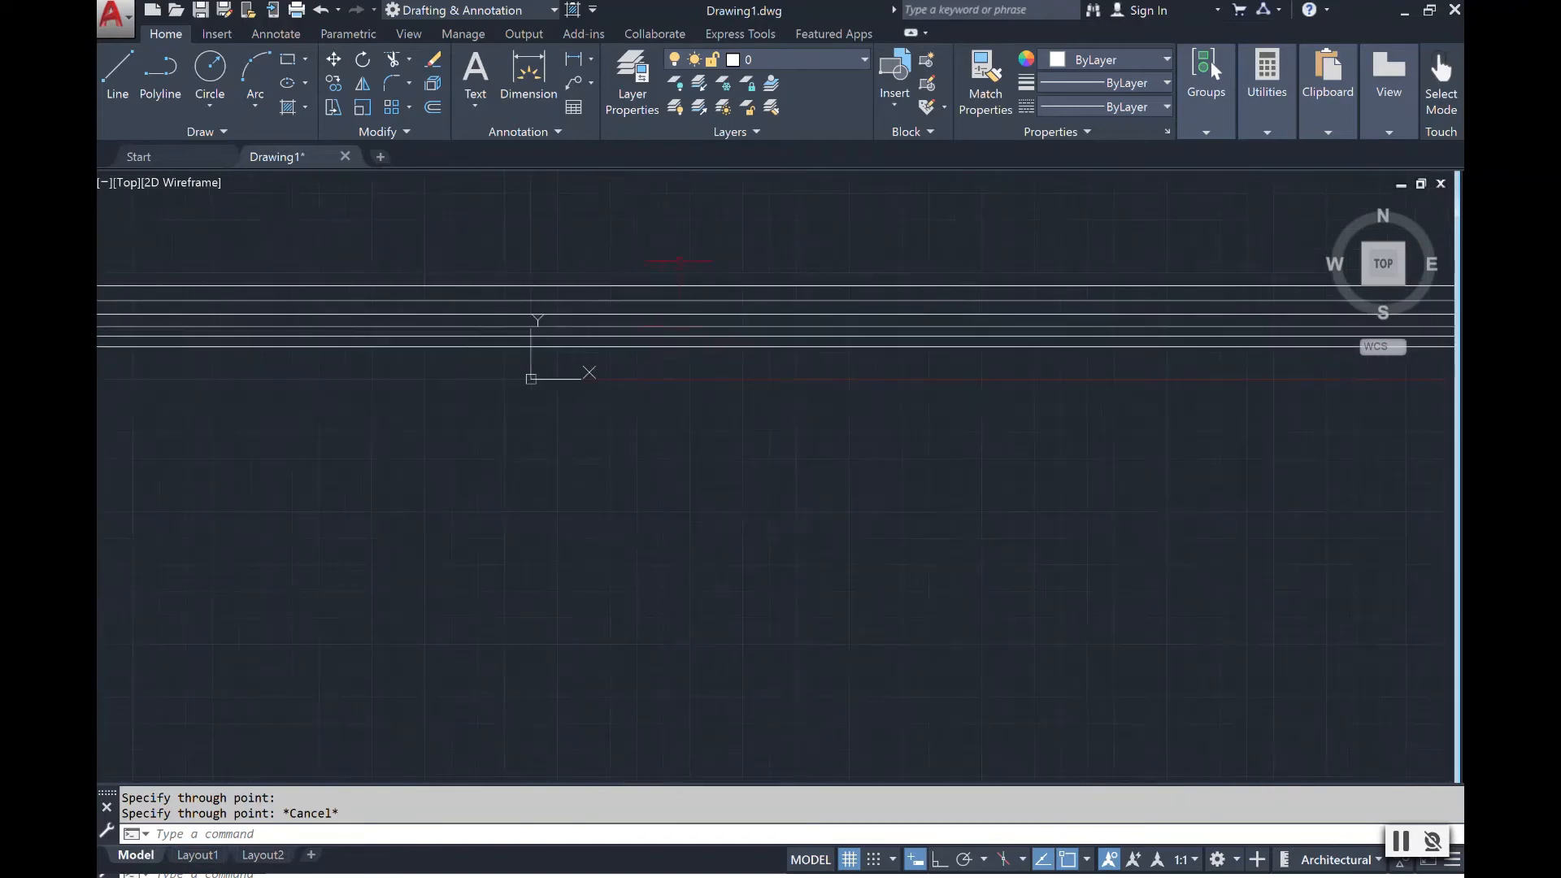
scroll(720, 292, up, 2)
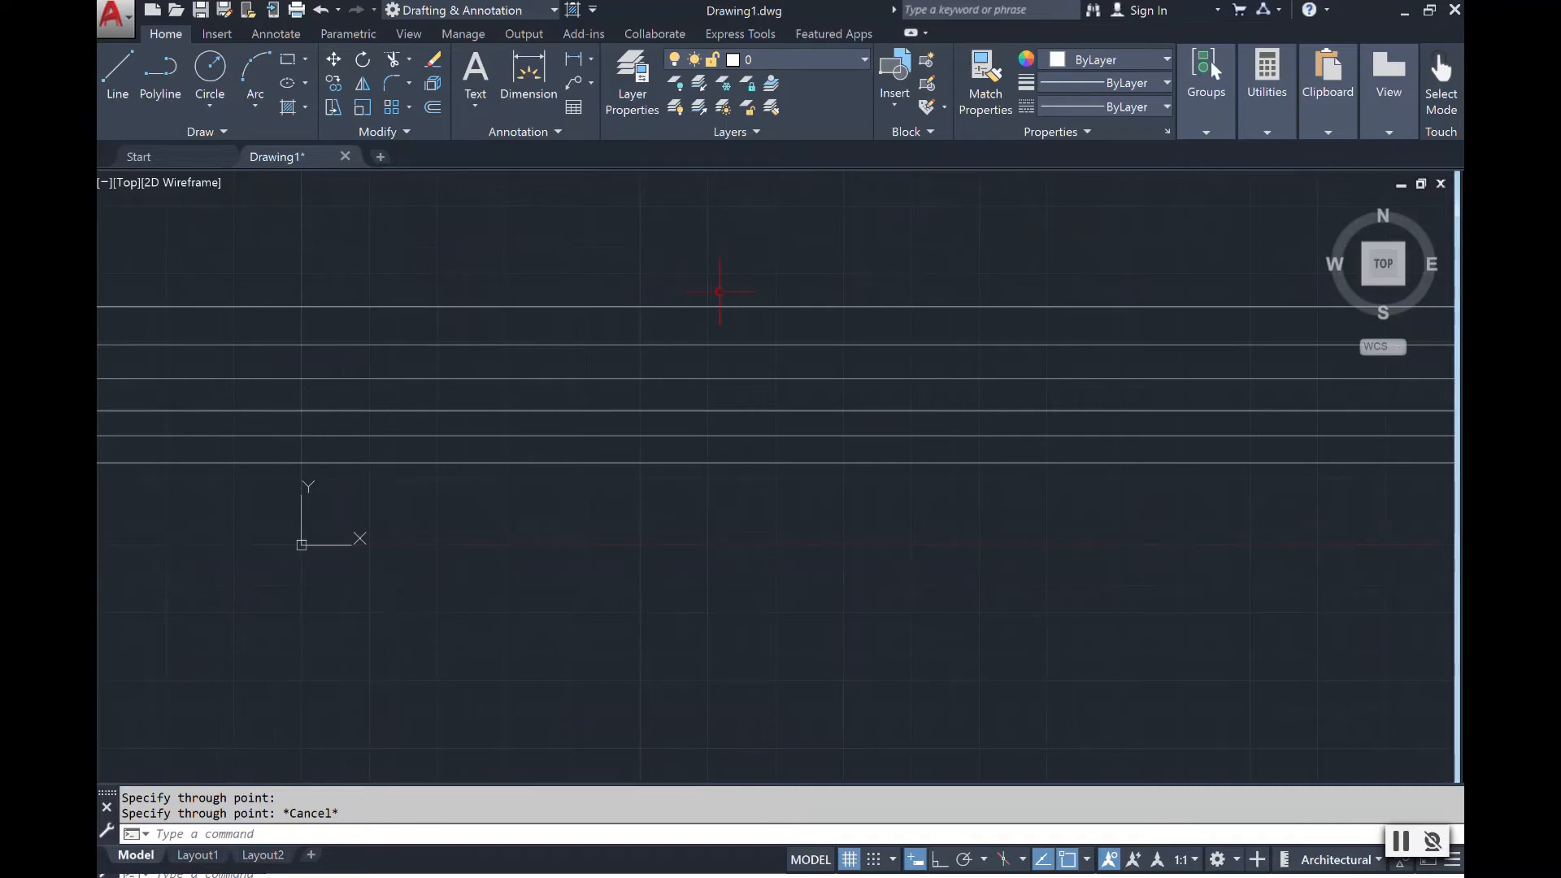
key(Return)
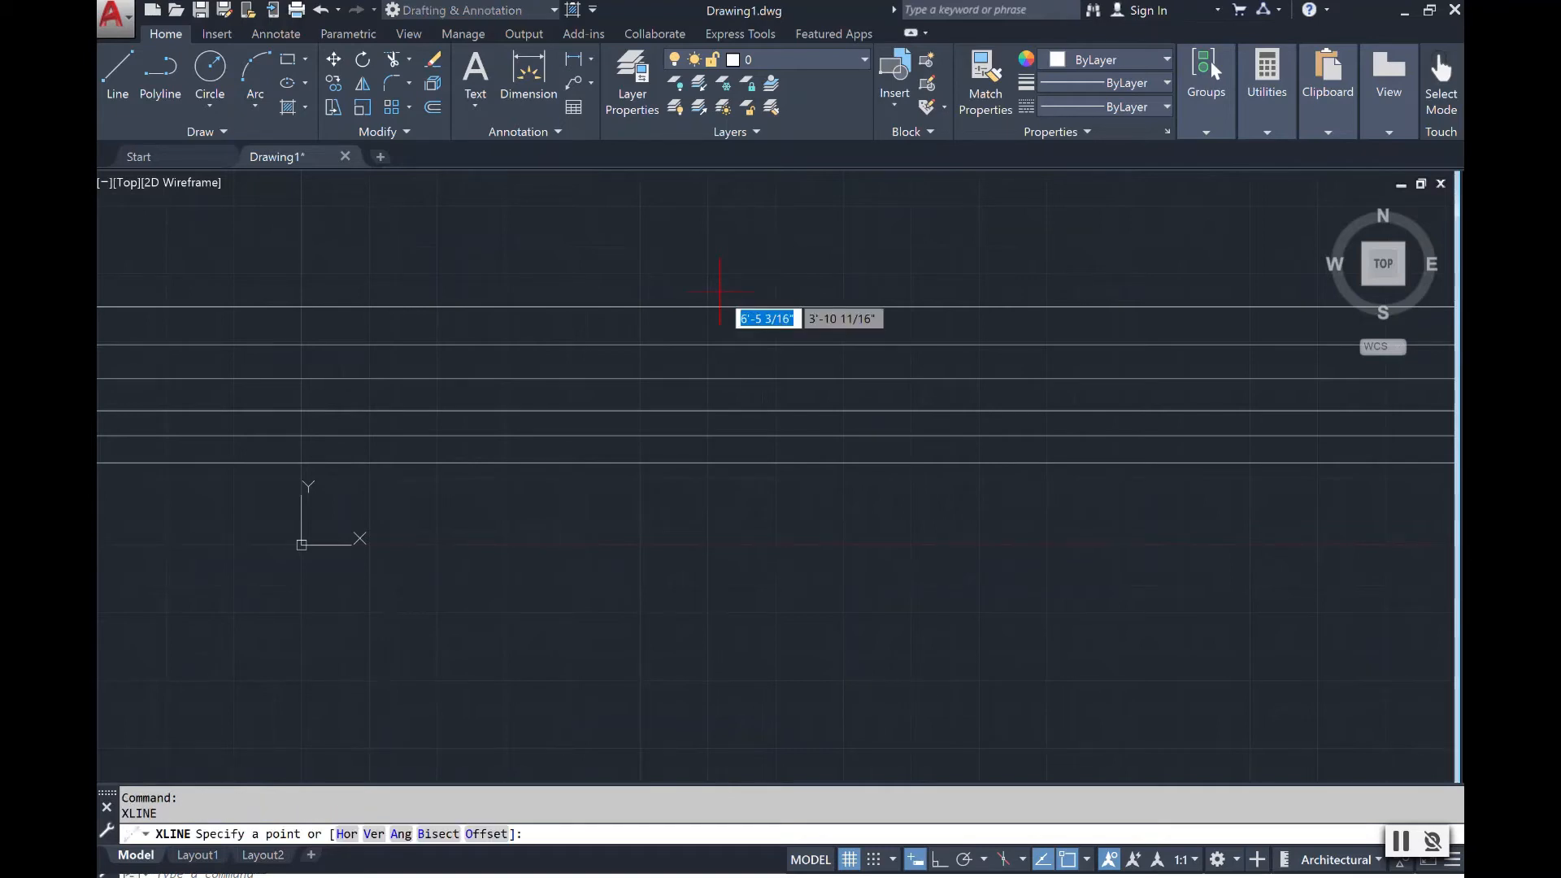
text(v)
key(Return)
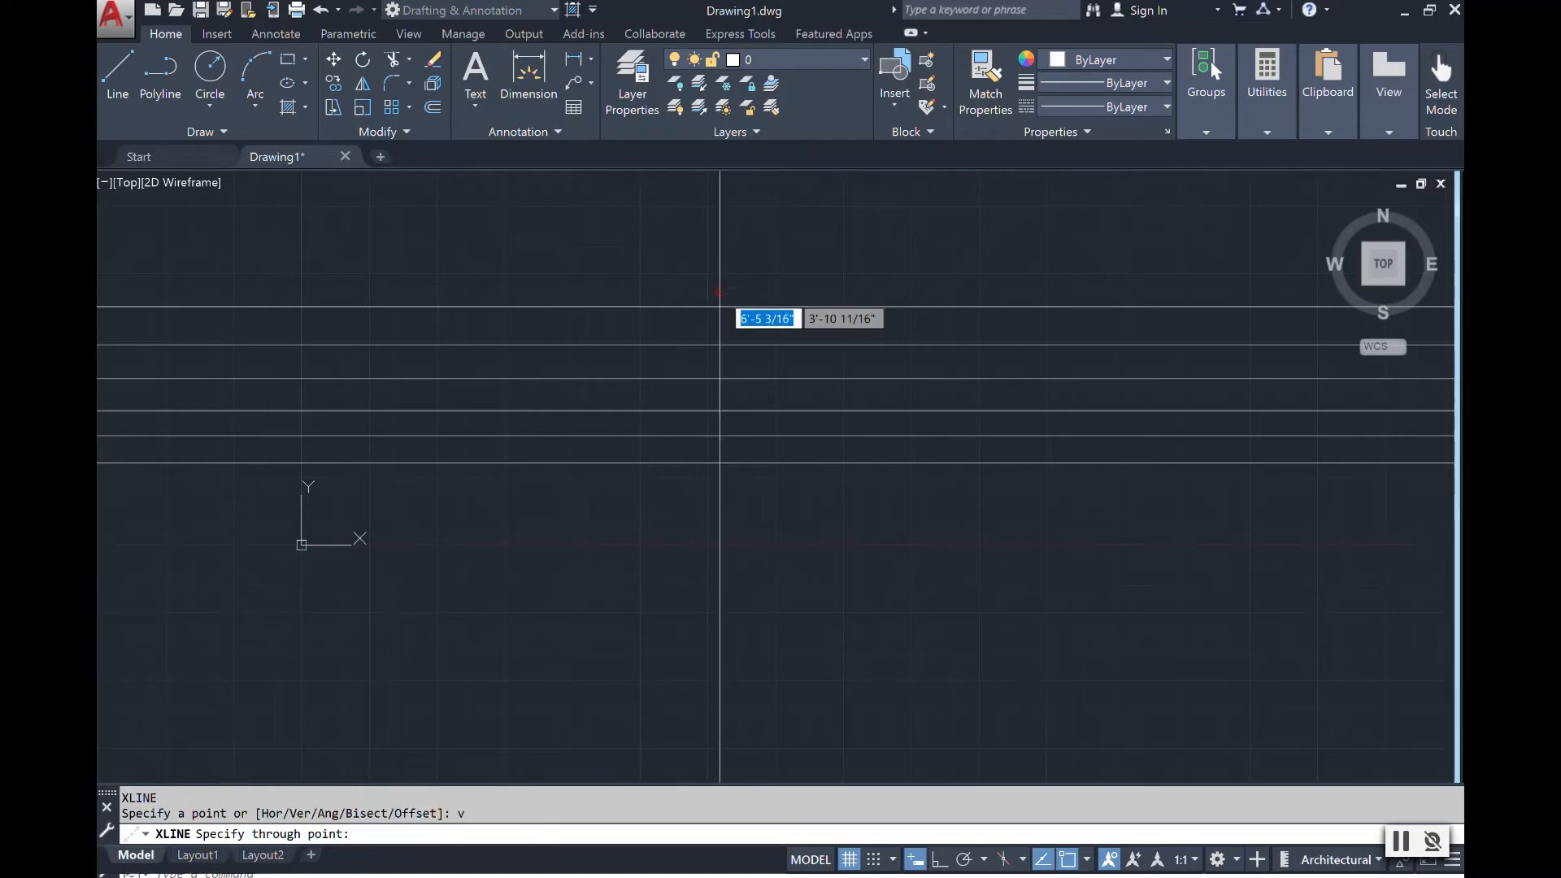
click(720, 293)
click(783, 307)
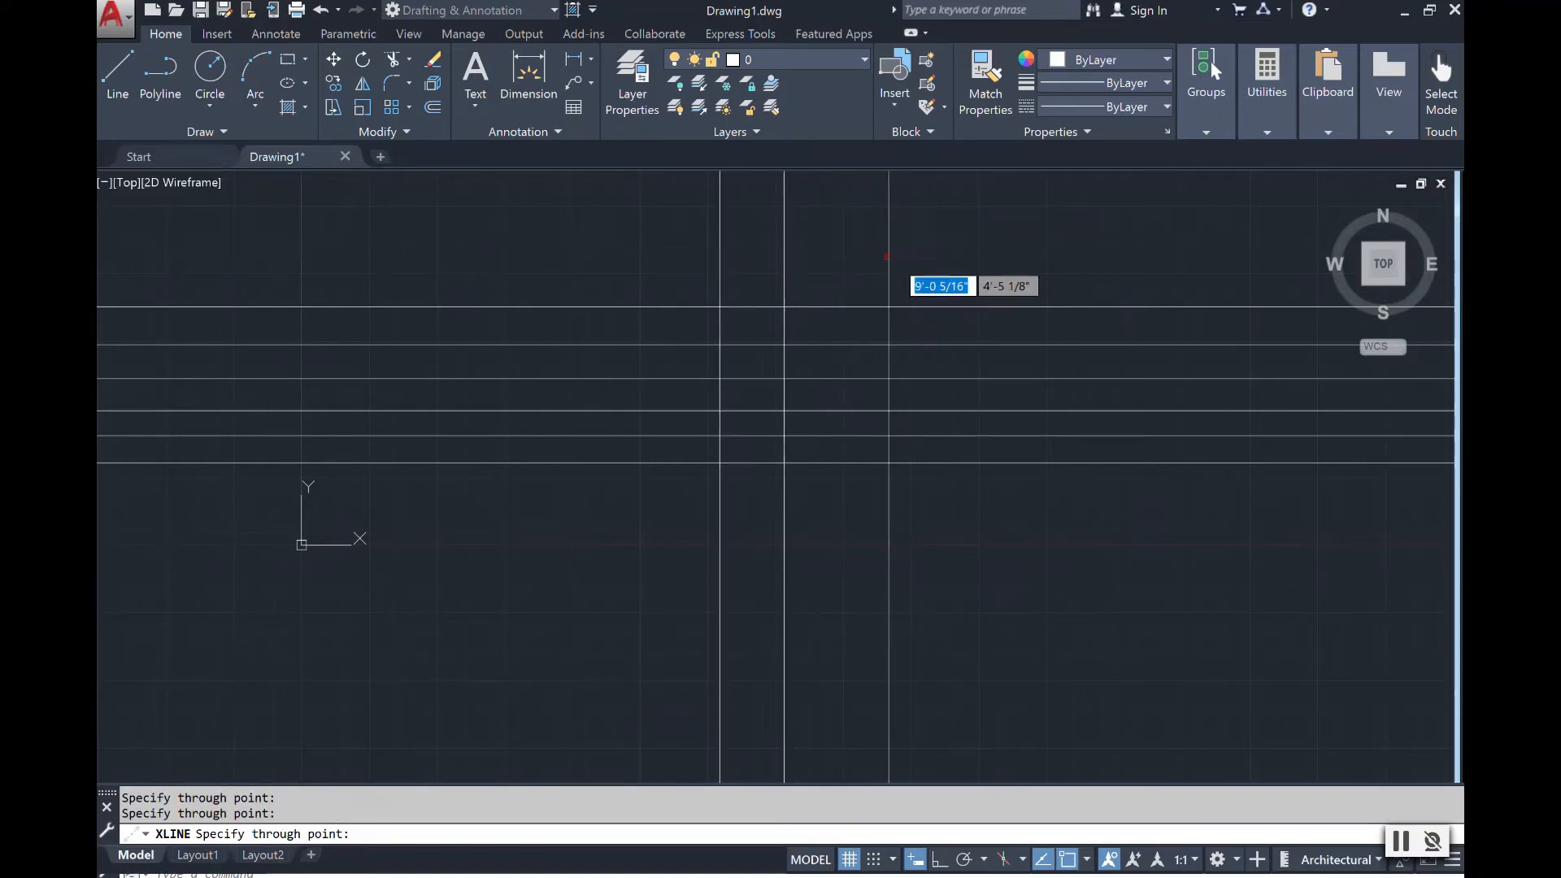
click(846, 285)
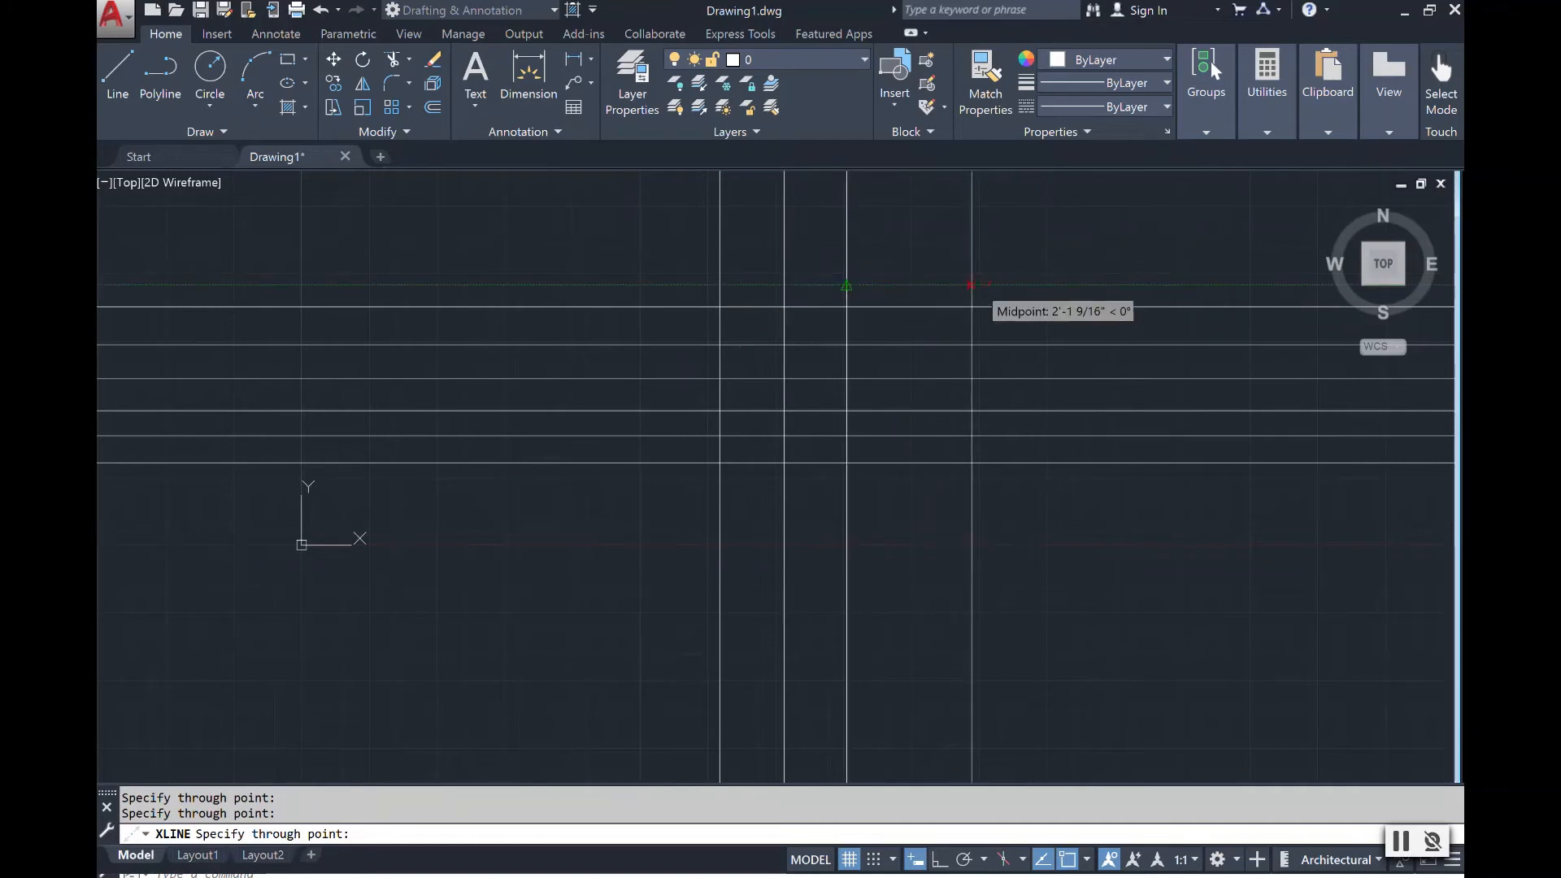
click(909, 285)
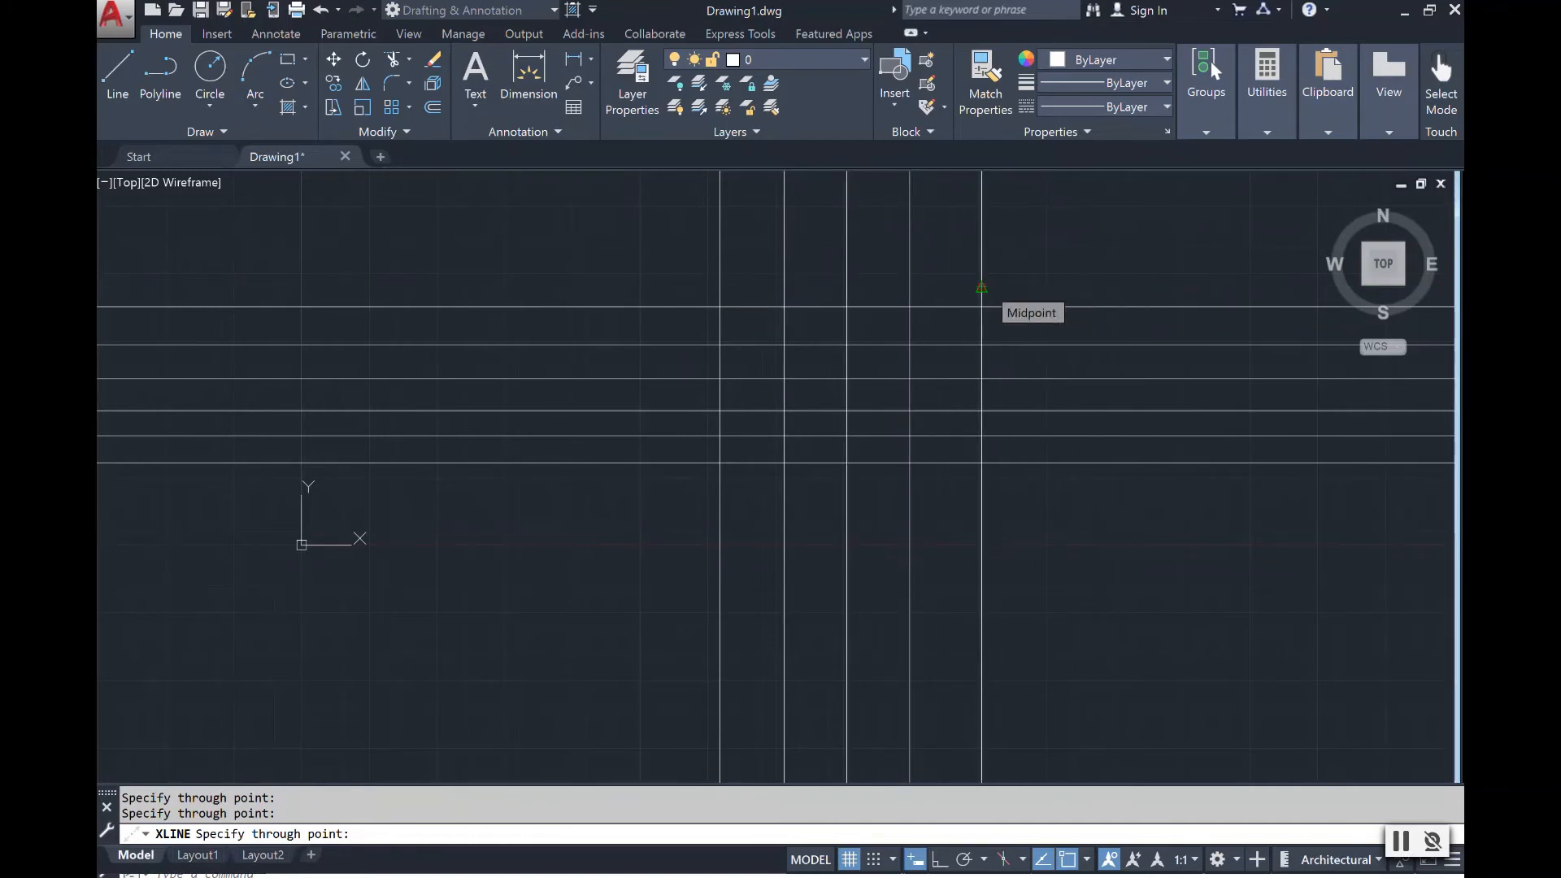
click(981, 287)
click(646, 281)
key(Escape)
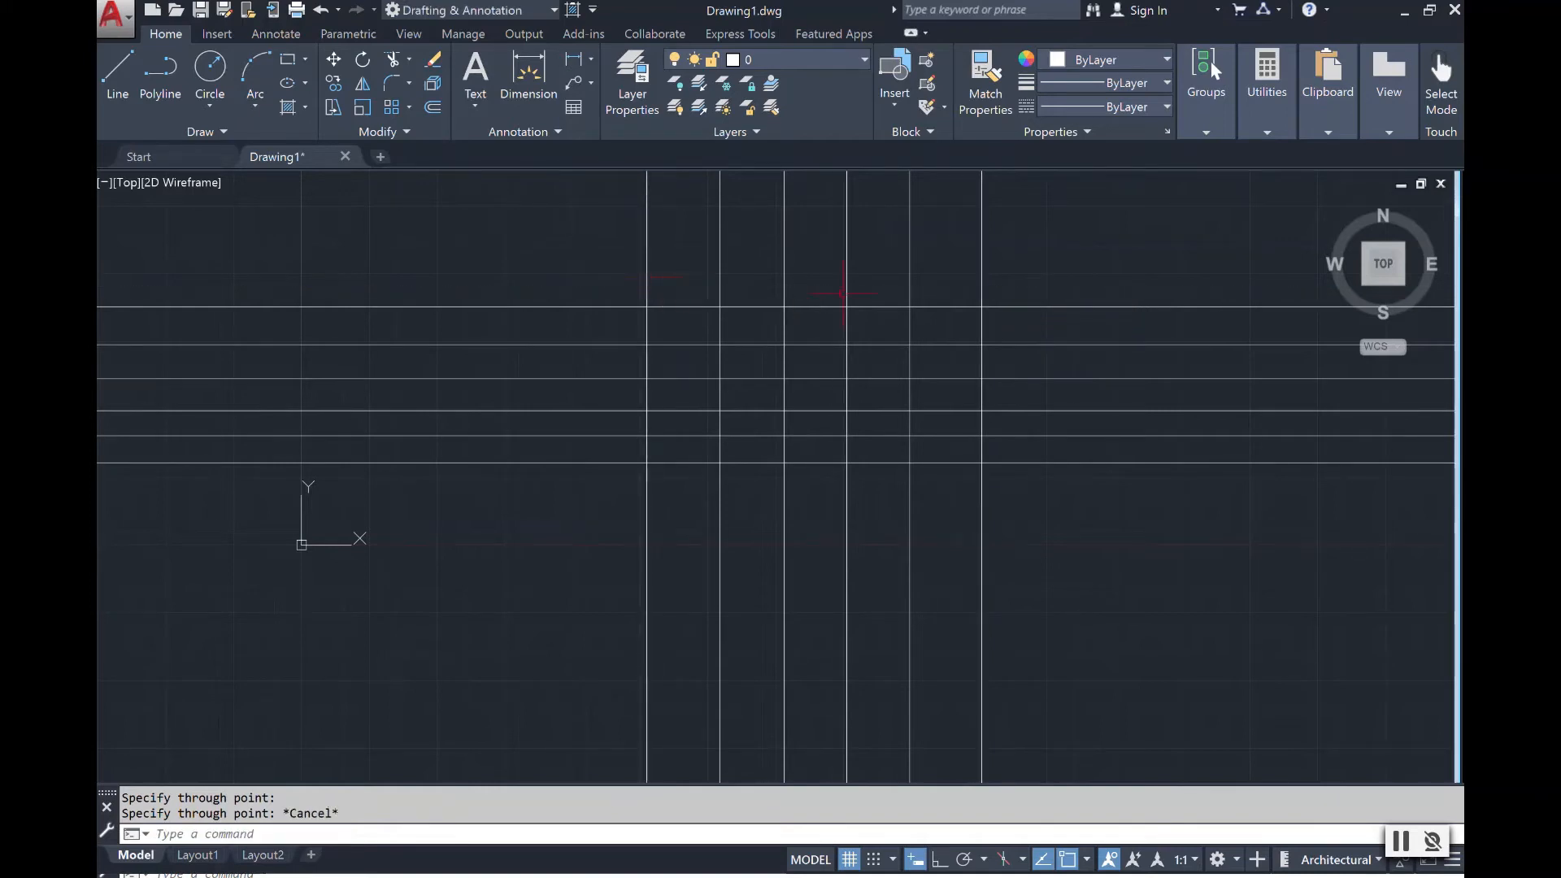
Zoom out and back in to examine how far the horizontal and vertical construction lines extend.
scroll(1053, 323, down, 5)
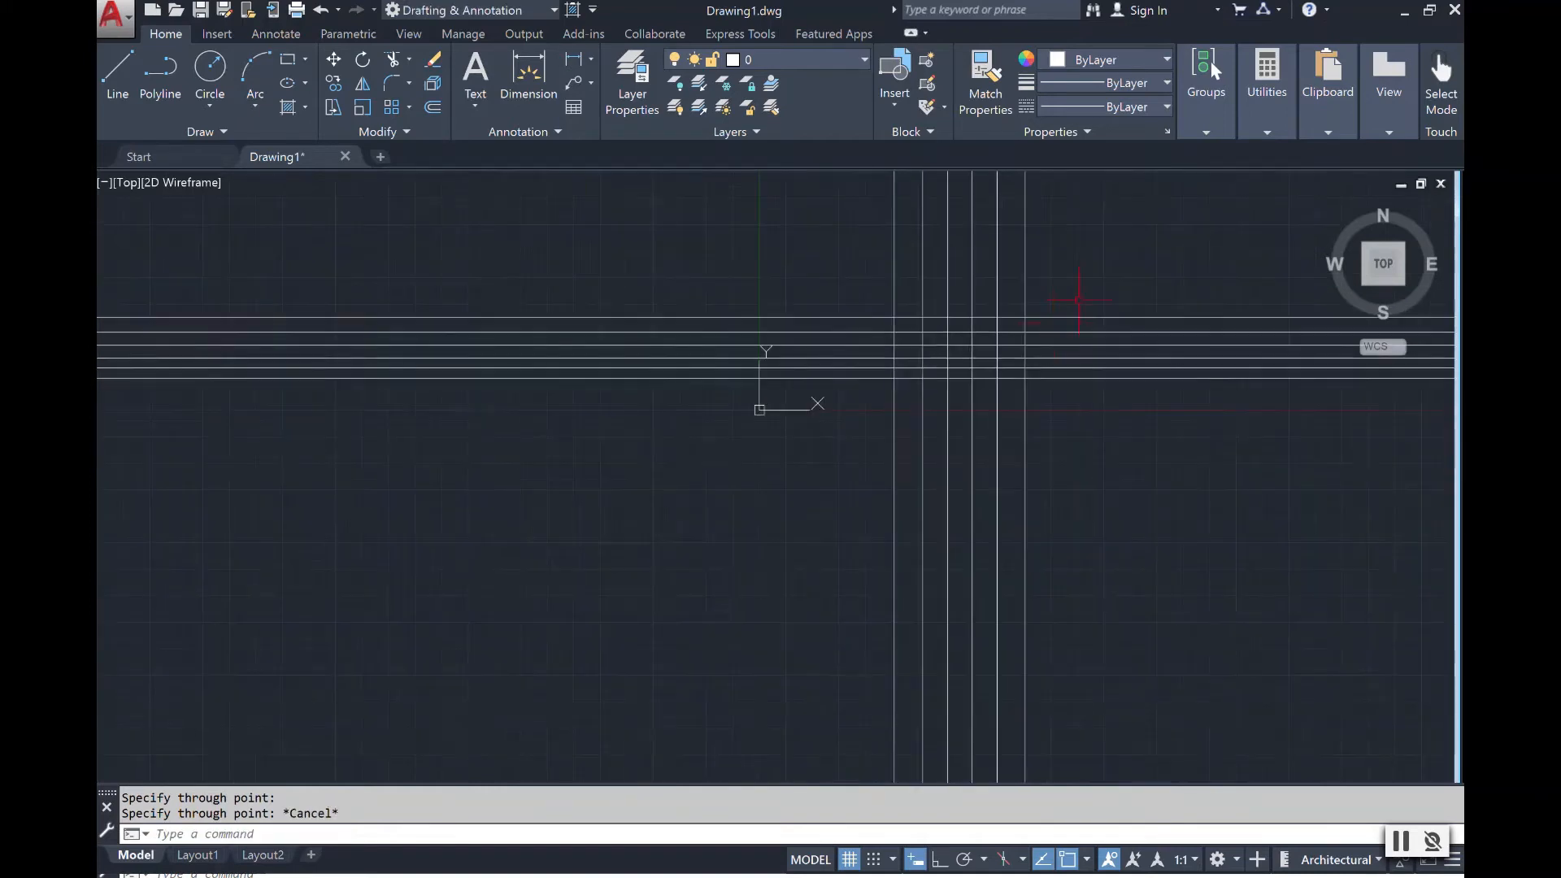
scroll(1224, 203, down, 4)
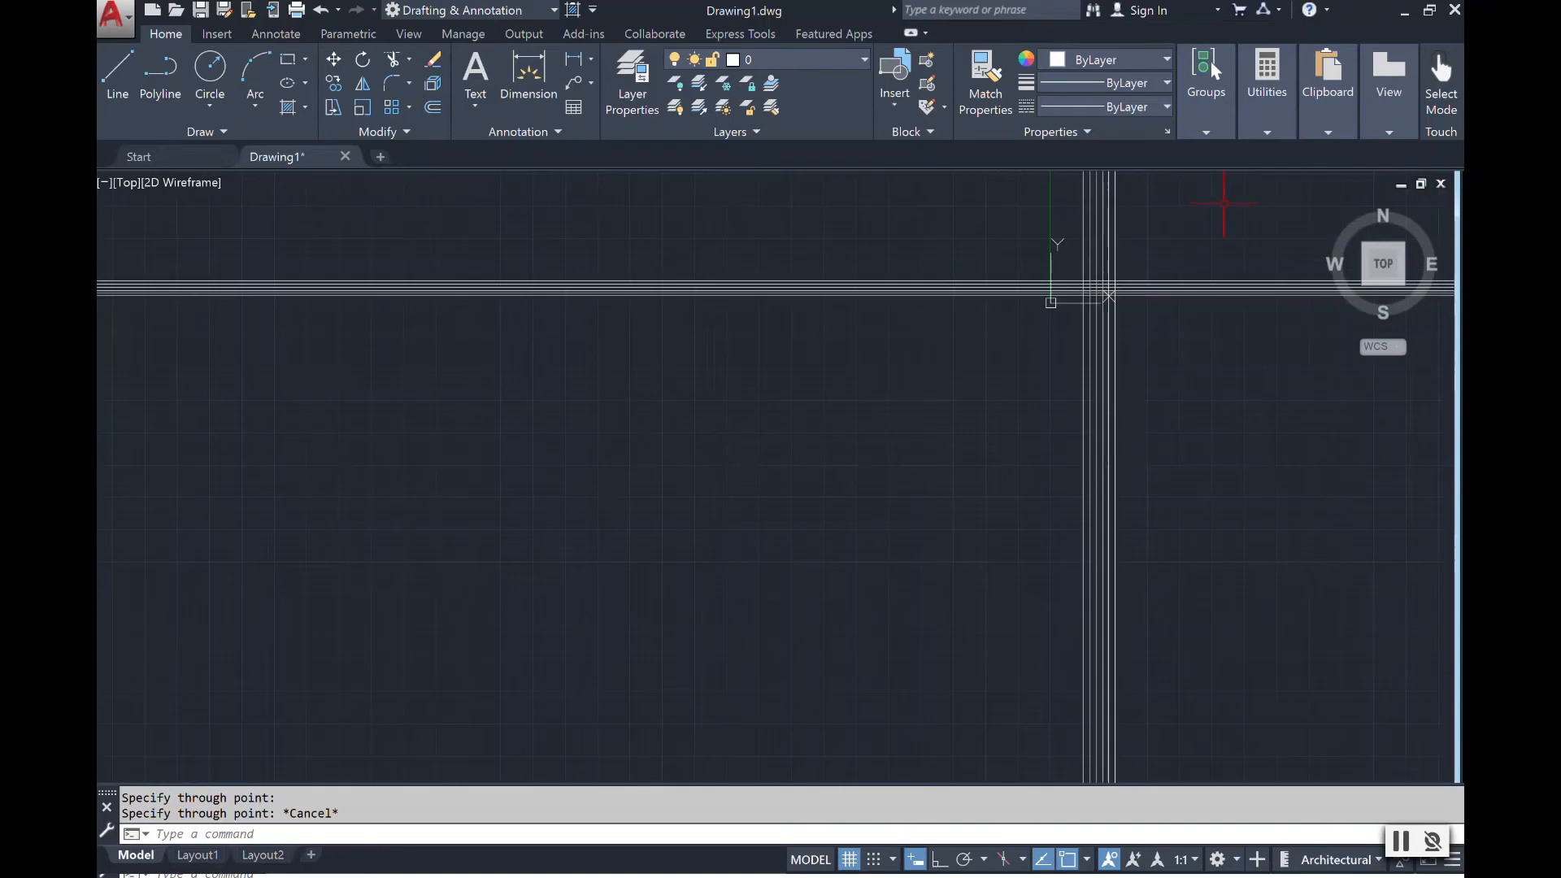
scroll(1224, 205, up, 6)
scroll(1224, 205, up, 2)
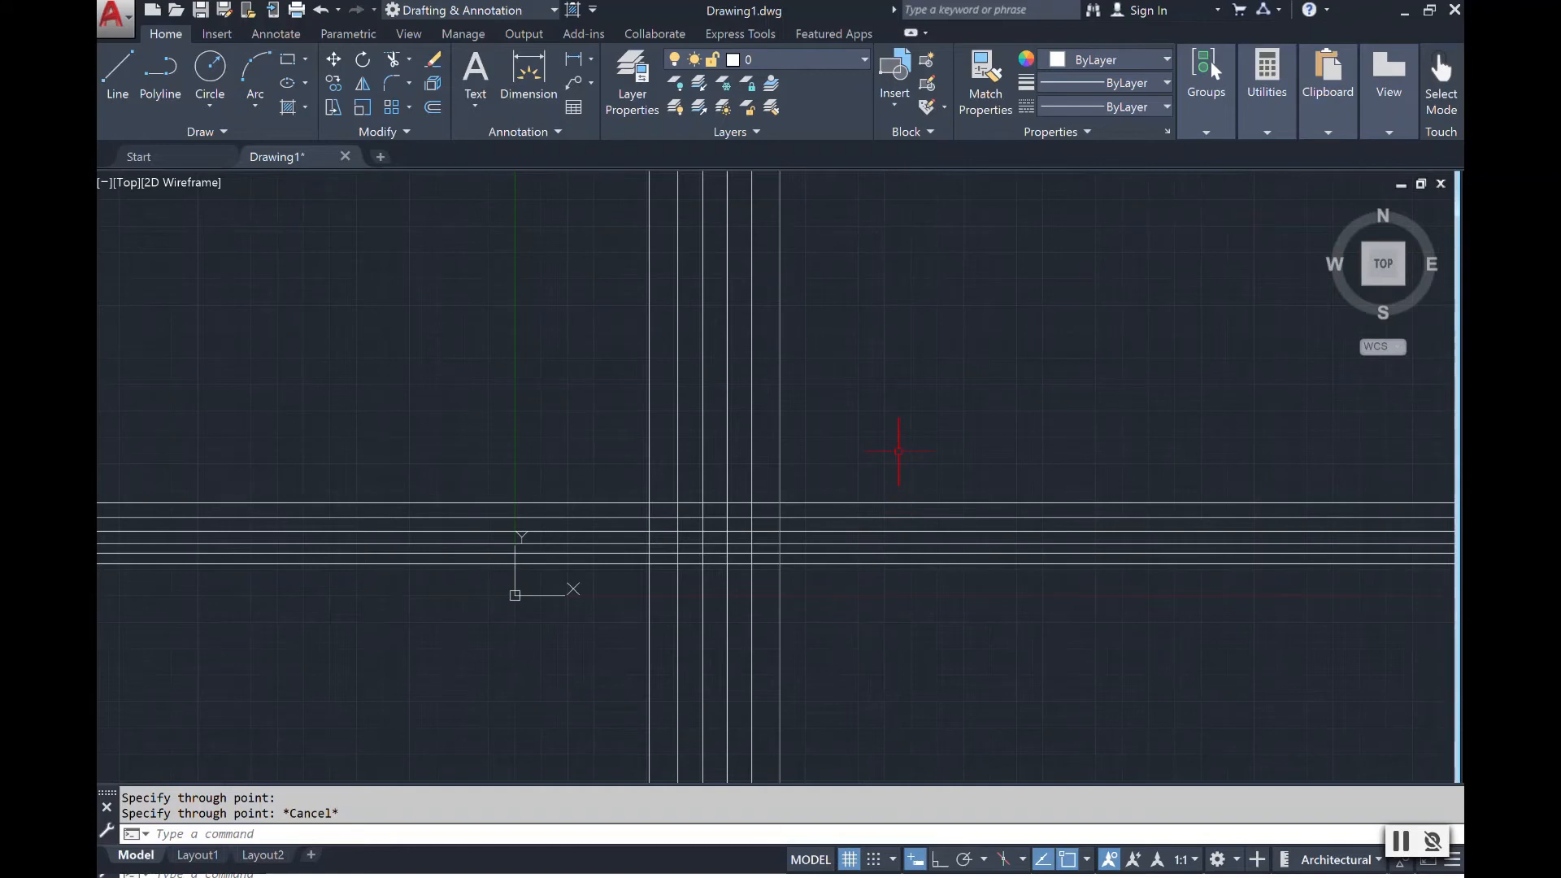
Try a crossing selection over the intersection of the horizontal and vertical construction lines, and clear the selection.
key(Escape)
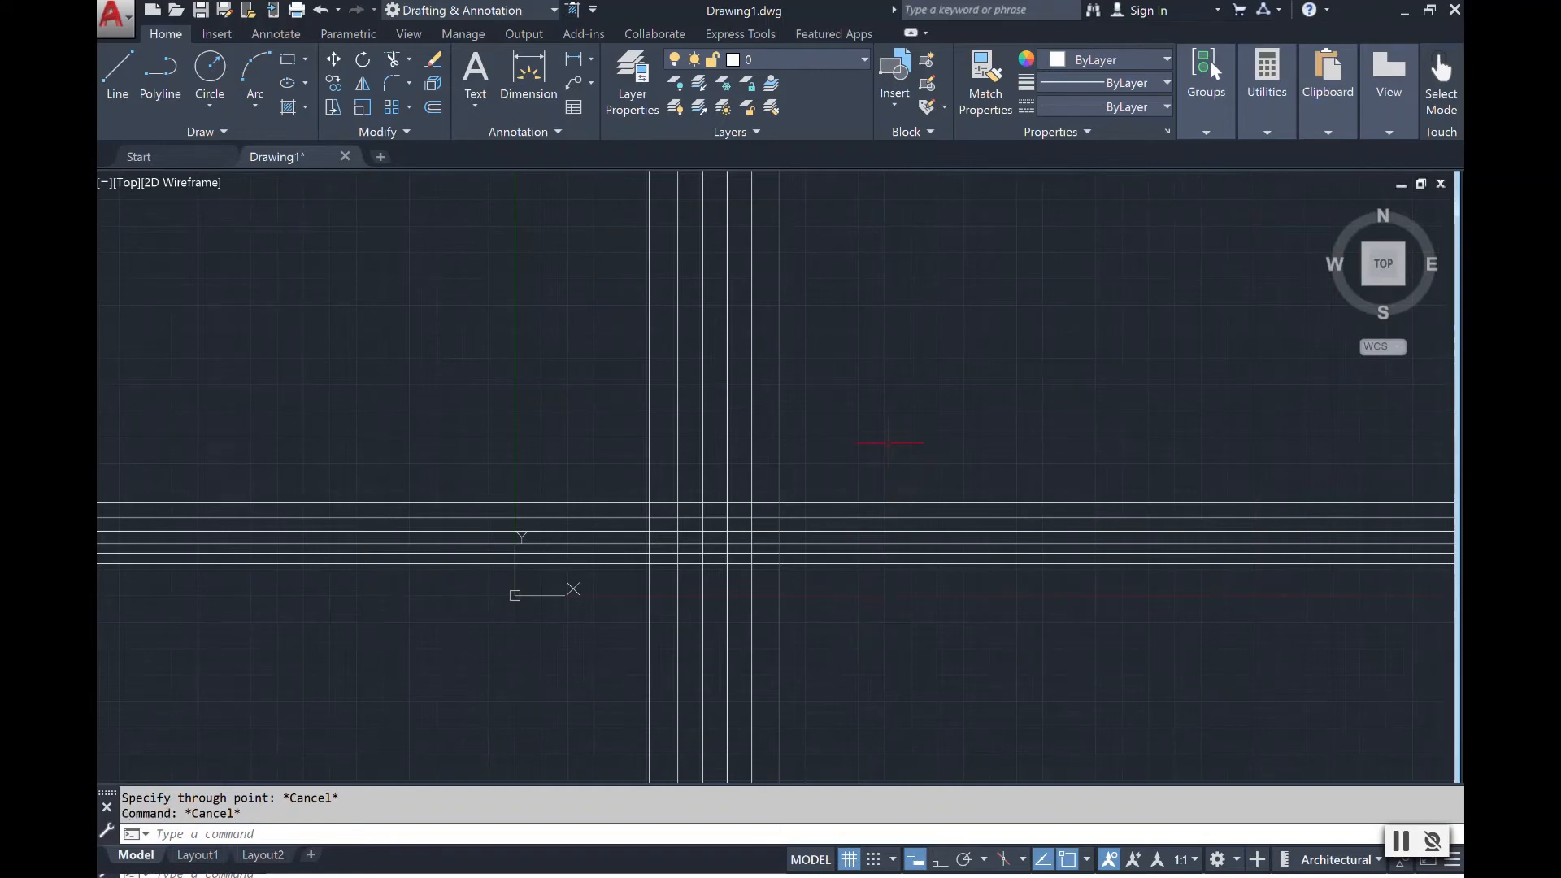
click(1008, 645)
click(562, 416)
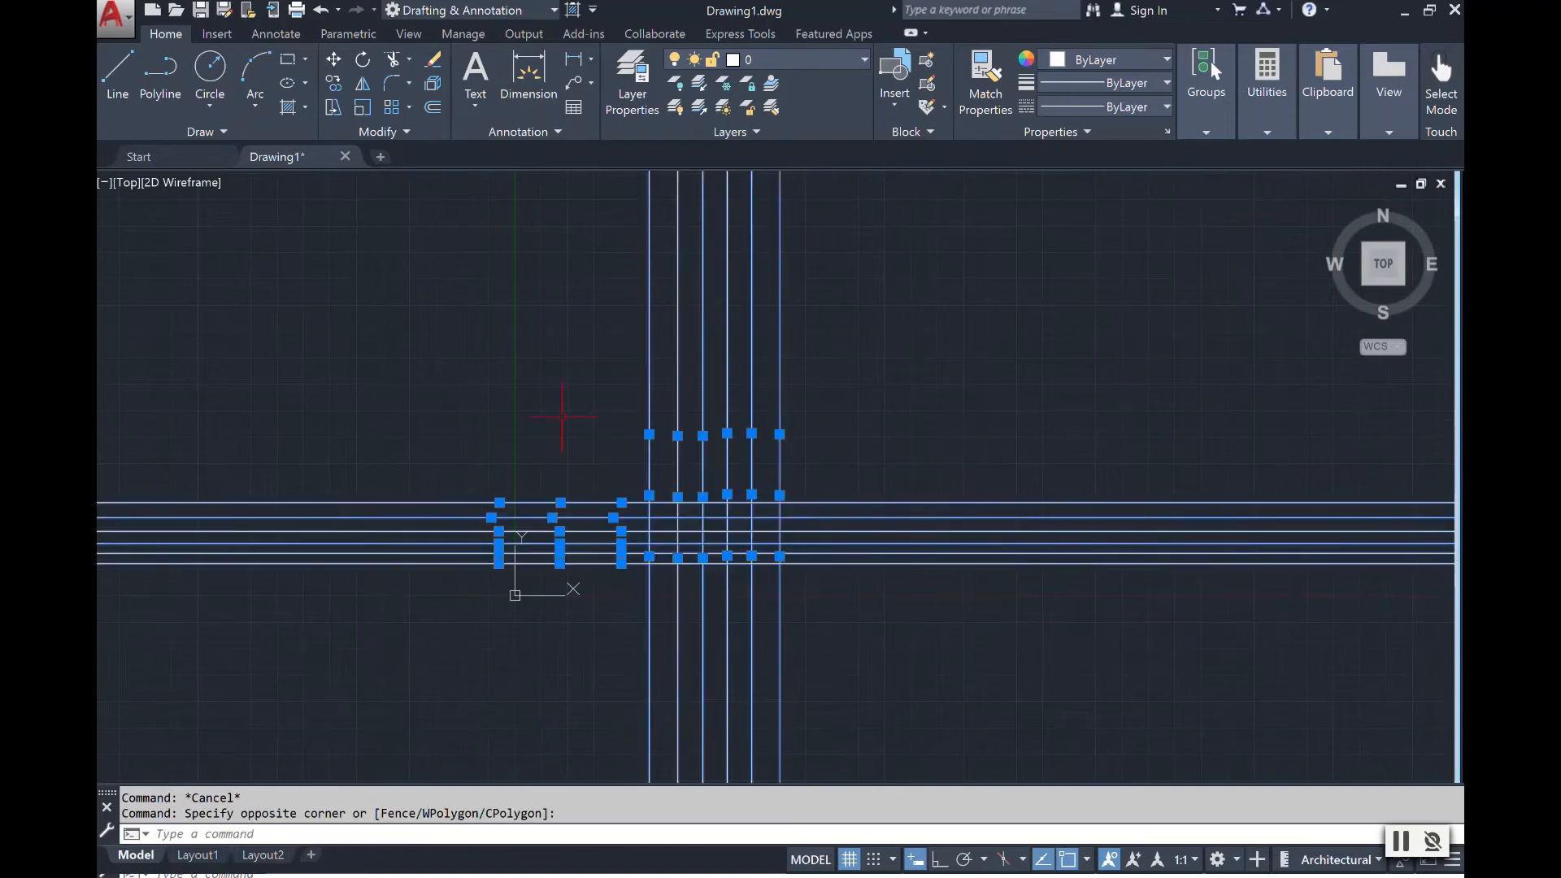
key(Escape)
Try to select the construction lines with window selections over their intersection and a window lasso across the vertical lines.
click(562, 416)
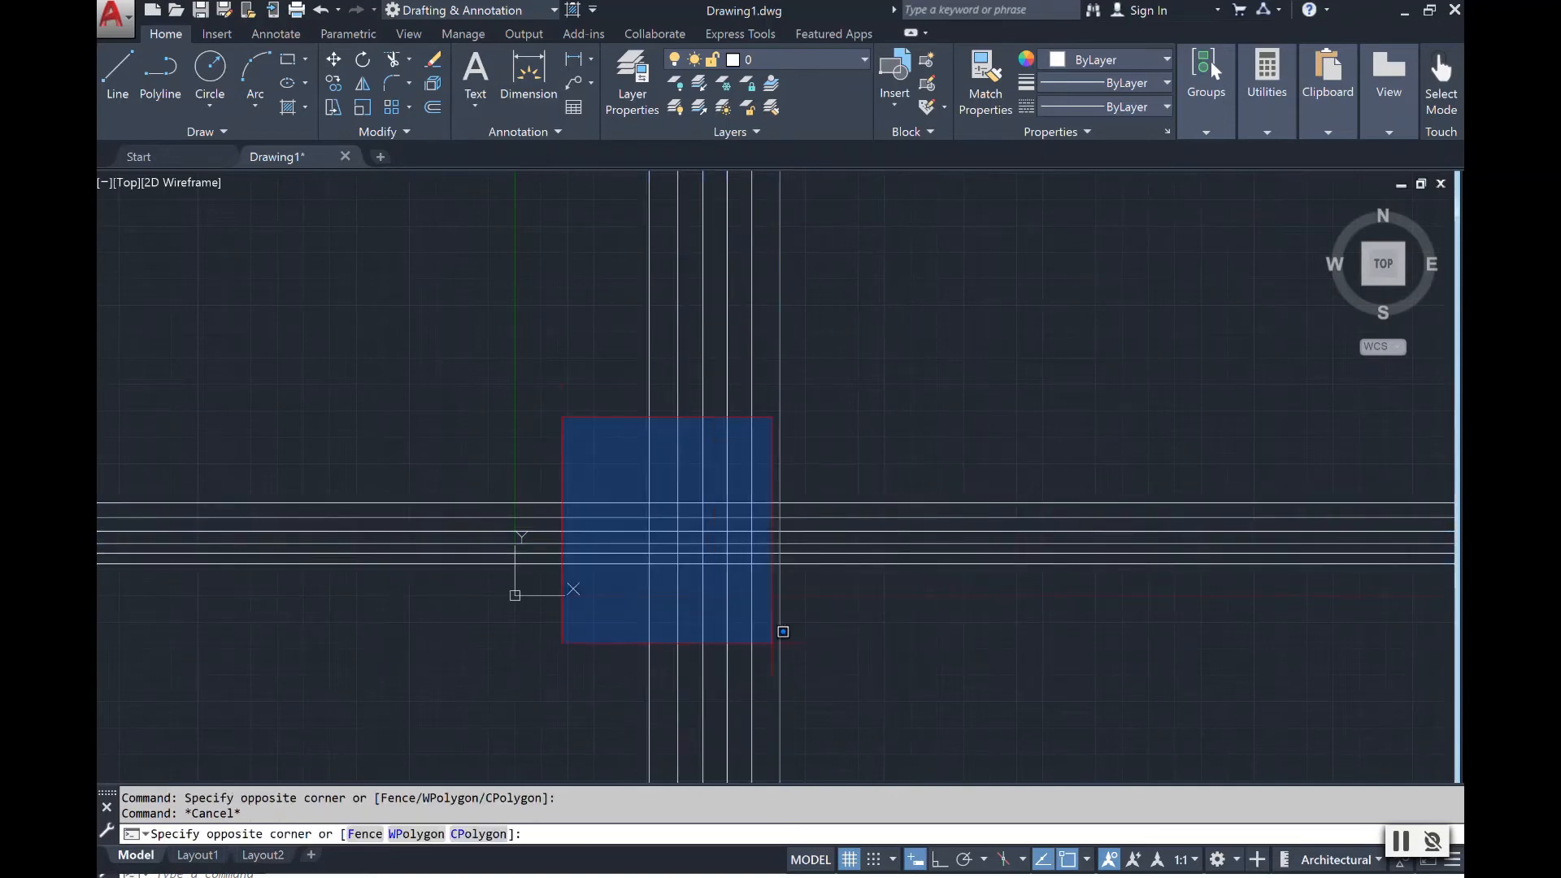
click(927, 622)
drag(562, 417, 888, 638)
drag(486, 700, 905, 341)
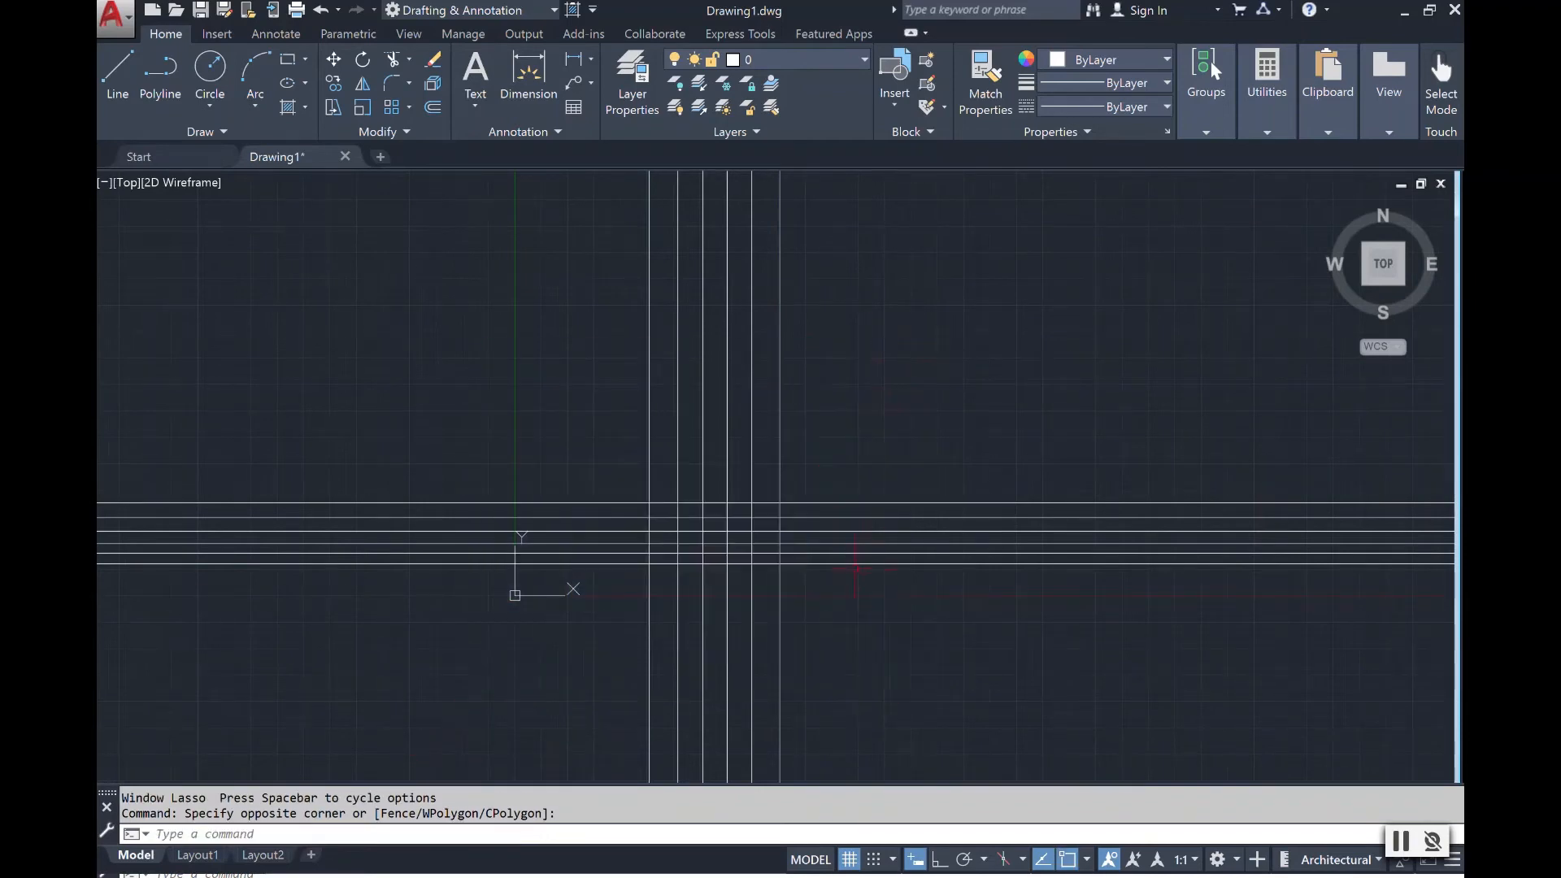
scroll(870, 530, up, 2)
scroll(541, 419, up, 3)
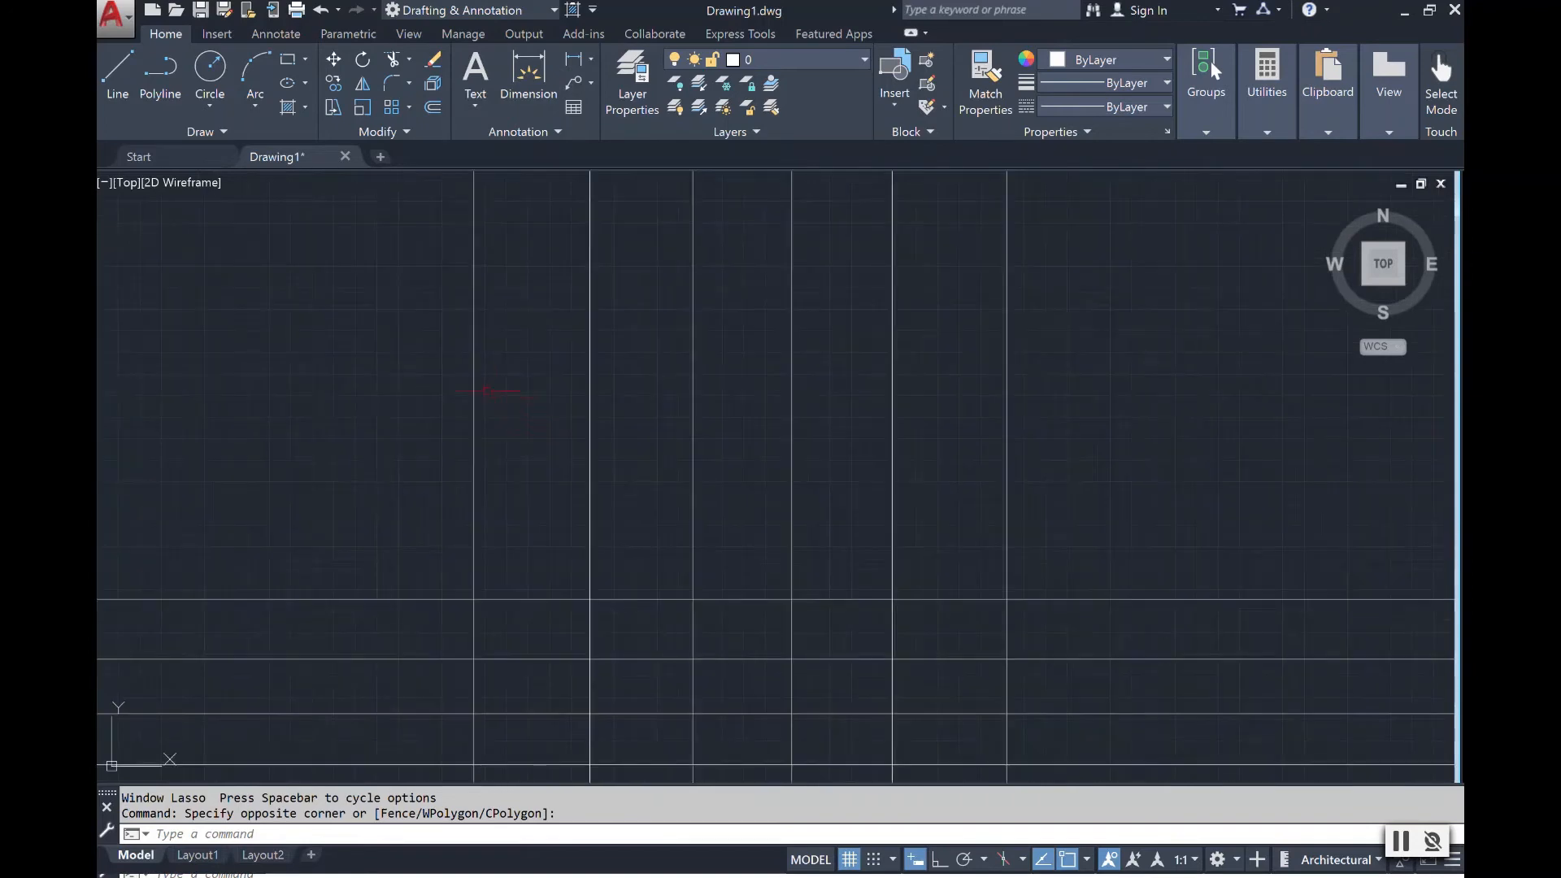
mouse_move(463, 384)
mouse_down()
mouse_move(500, 416)
mouse_move(1102, 404)
mouse_up()
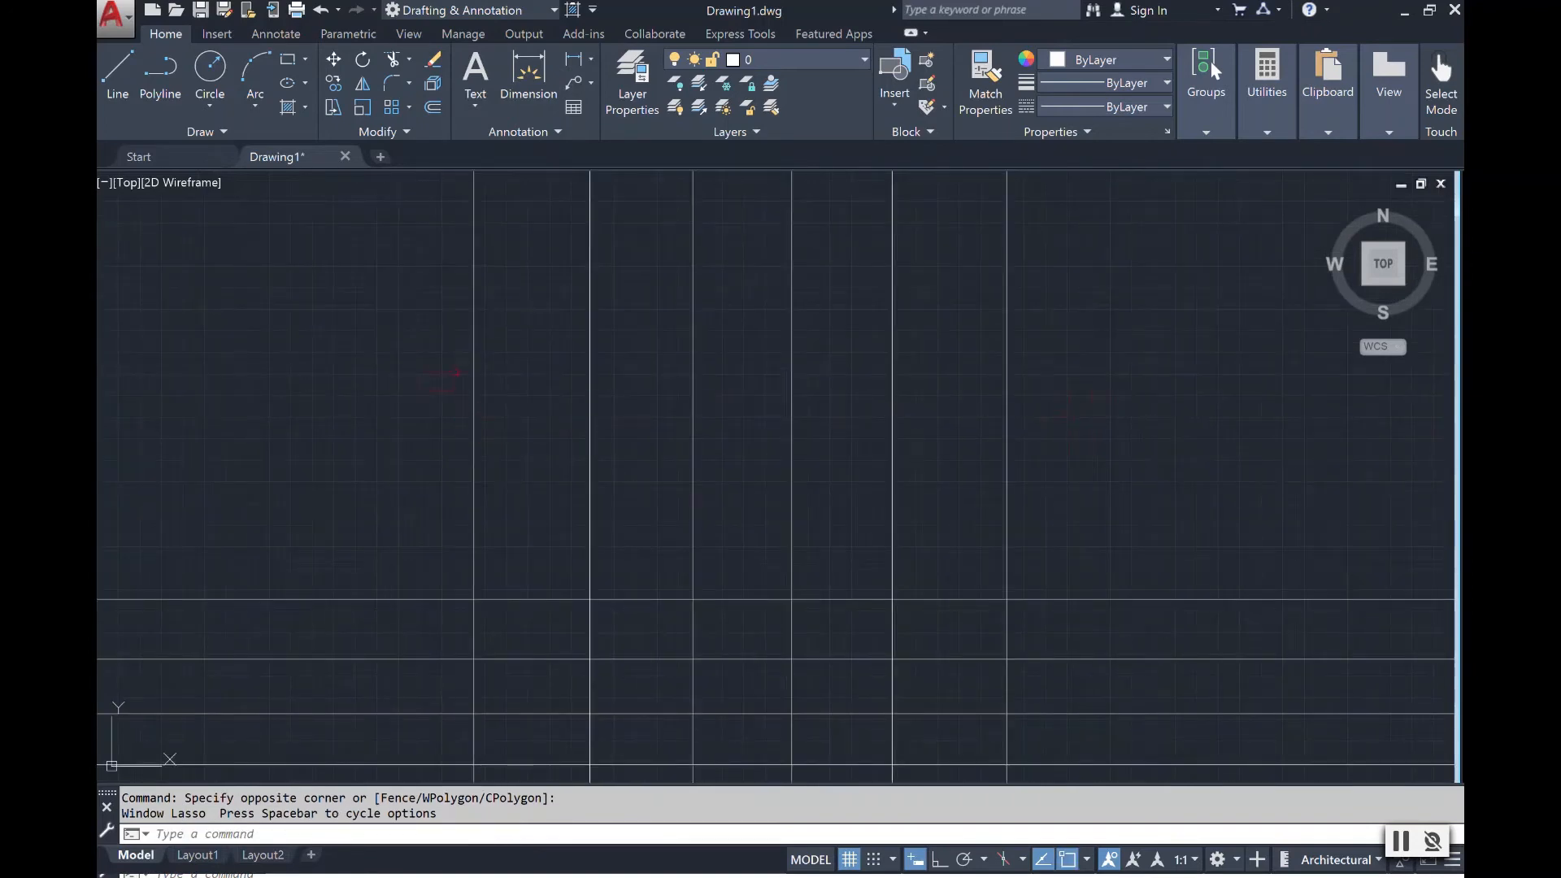
key(Escape)
key(Escape)
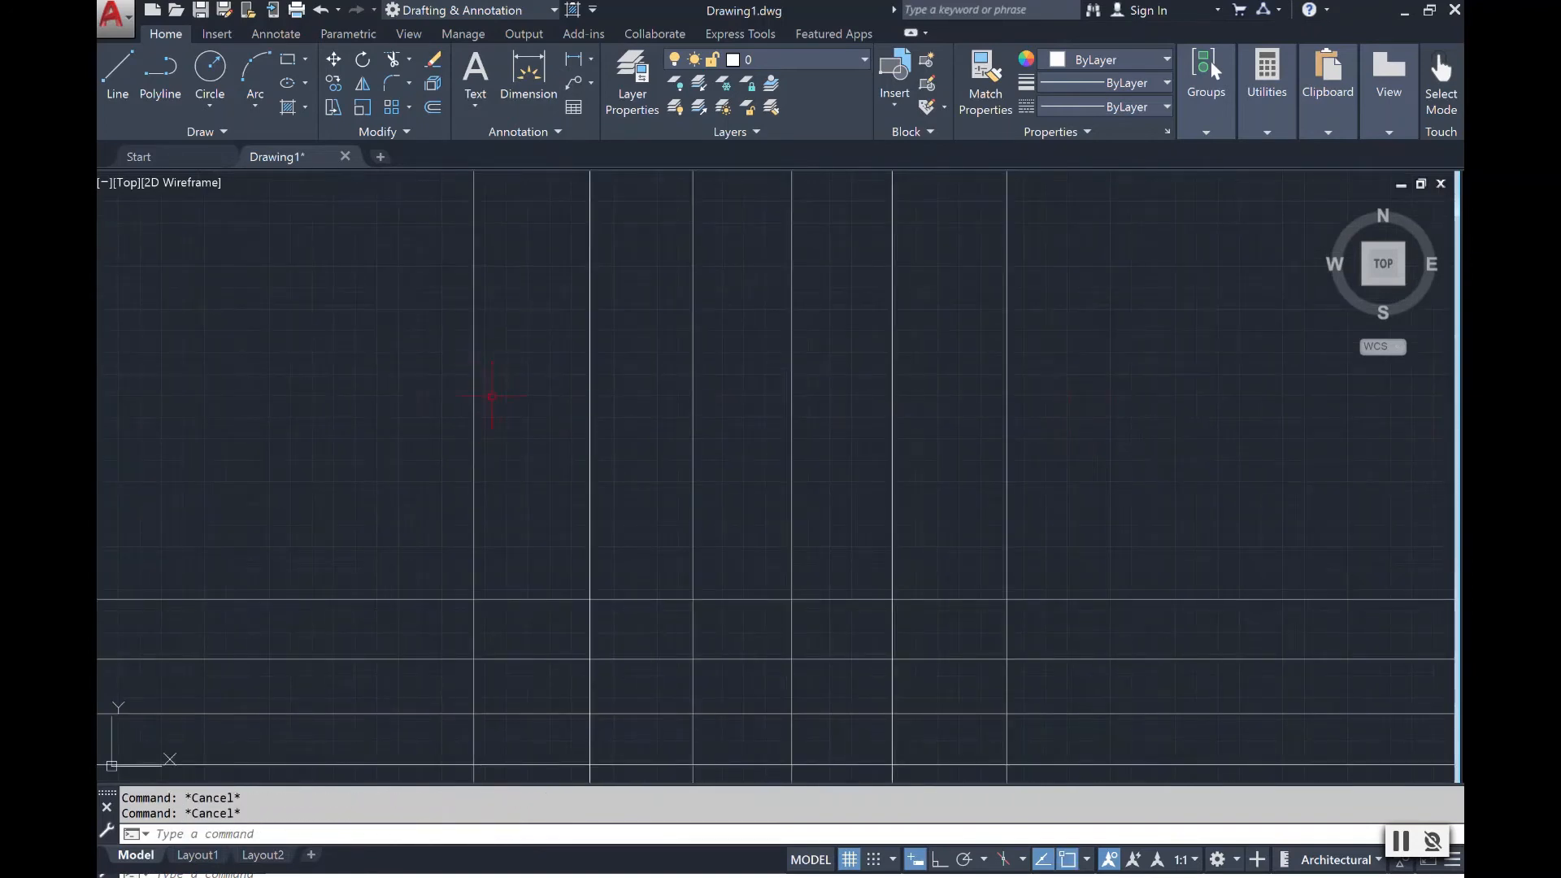
Erase the six vertical construction lines and the six horizontal ones, using a crossing selection for each group.
mouse_move(476, 409)
mouse_down()
mouse_move(1000, 452)
mouse_move(1041, 480)
mouse_move(836, 453)
mouse_move(436, 358)
mouse_up()
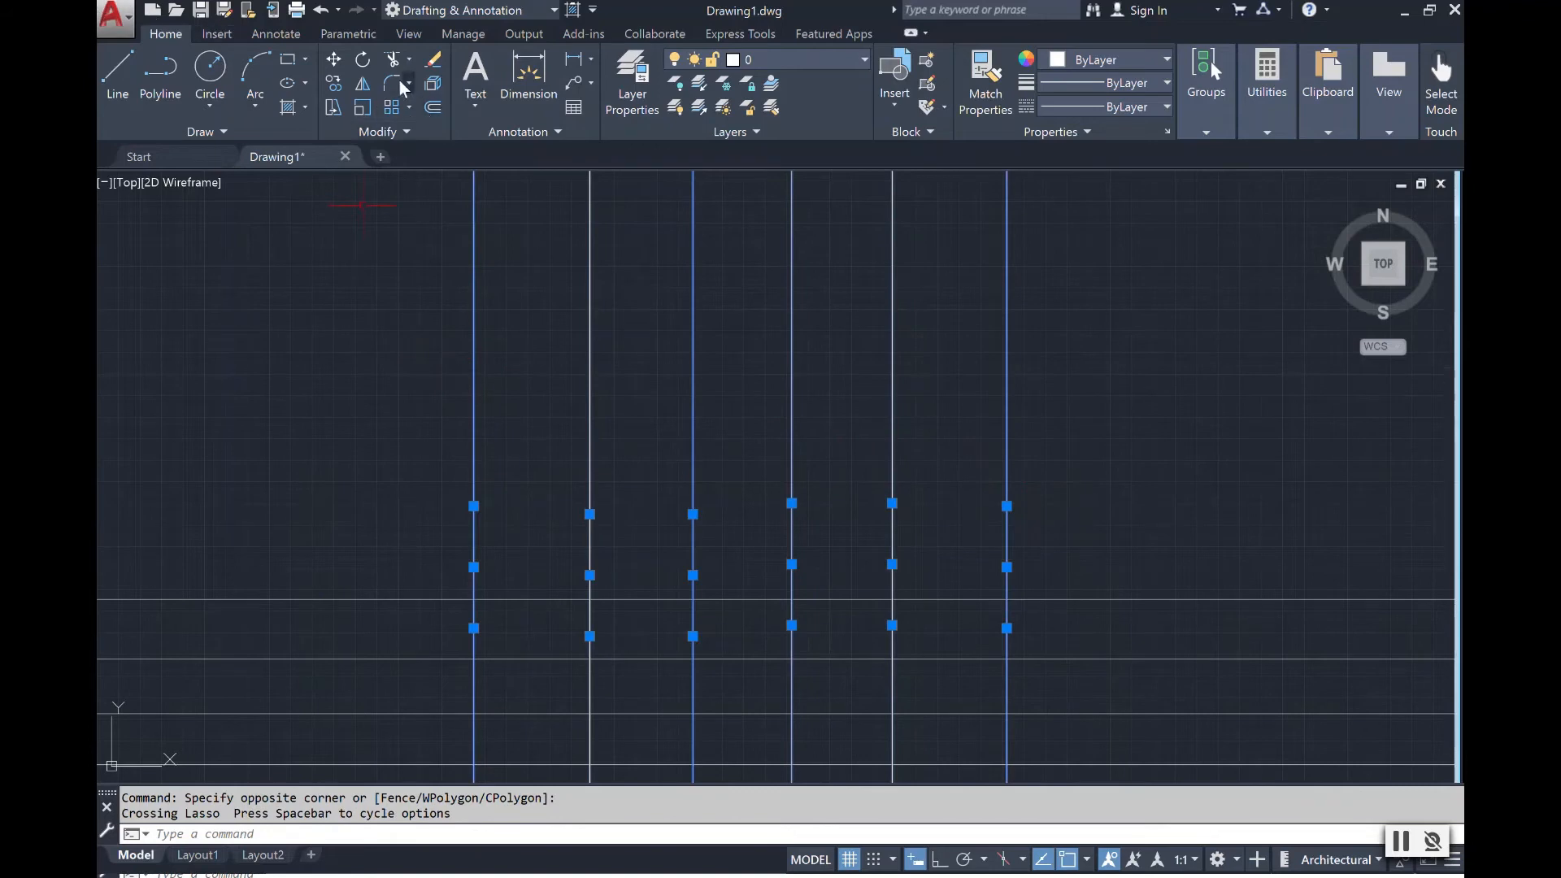
click(434, 59)
scroll(609, 535, down, 6)
click(764, 661)
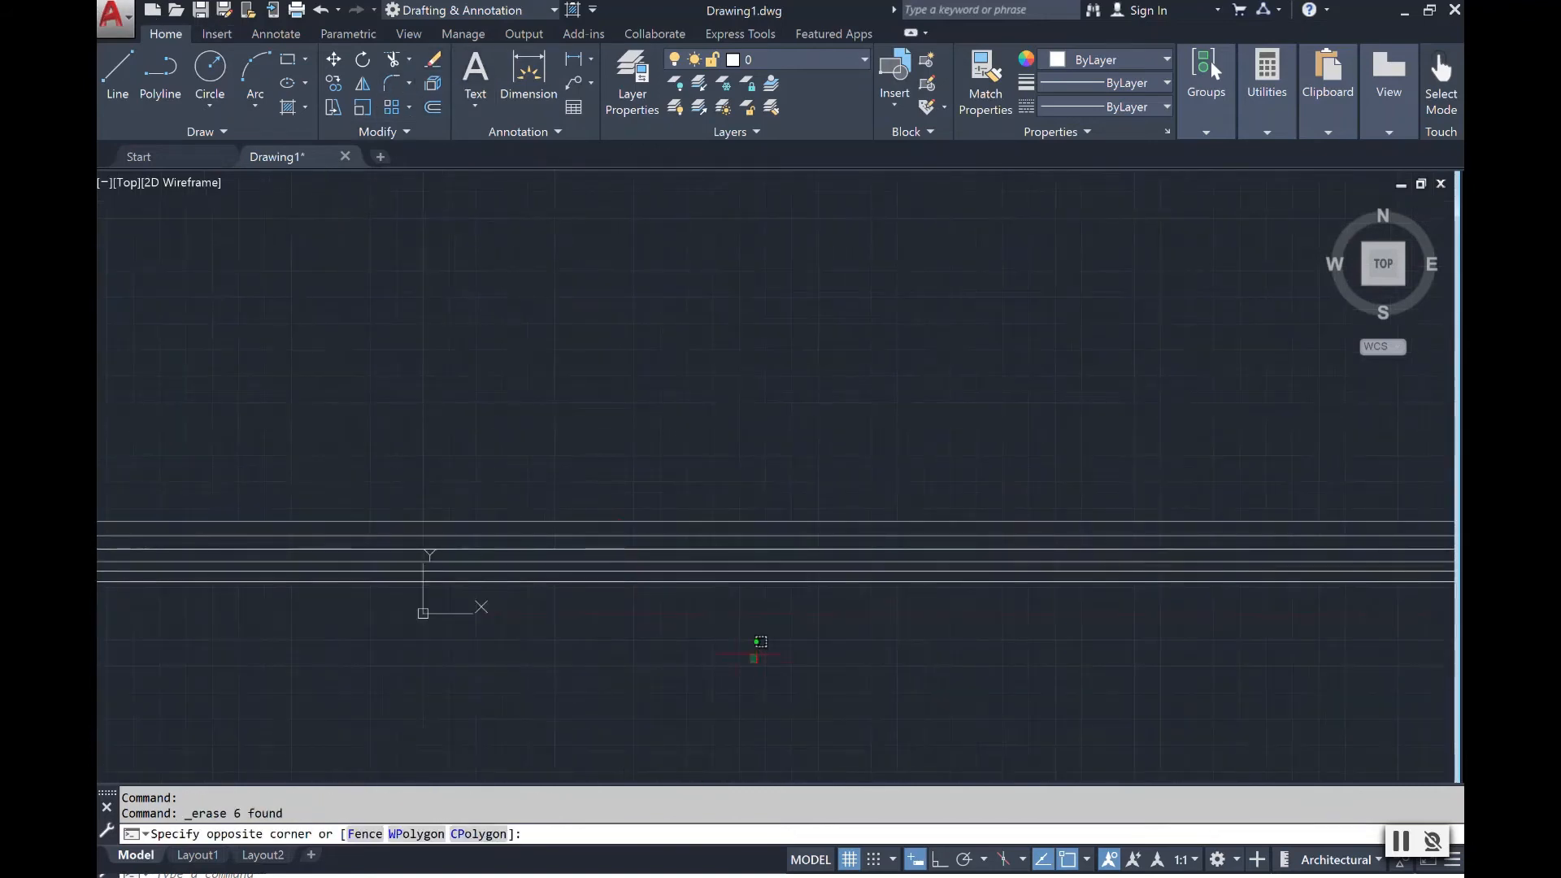
click(614, 477)
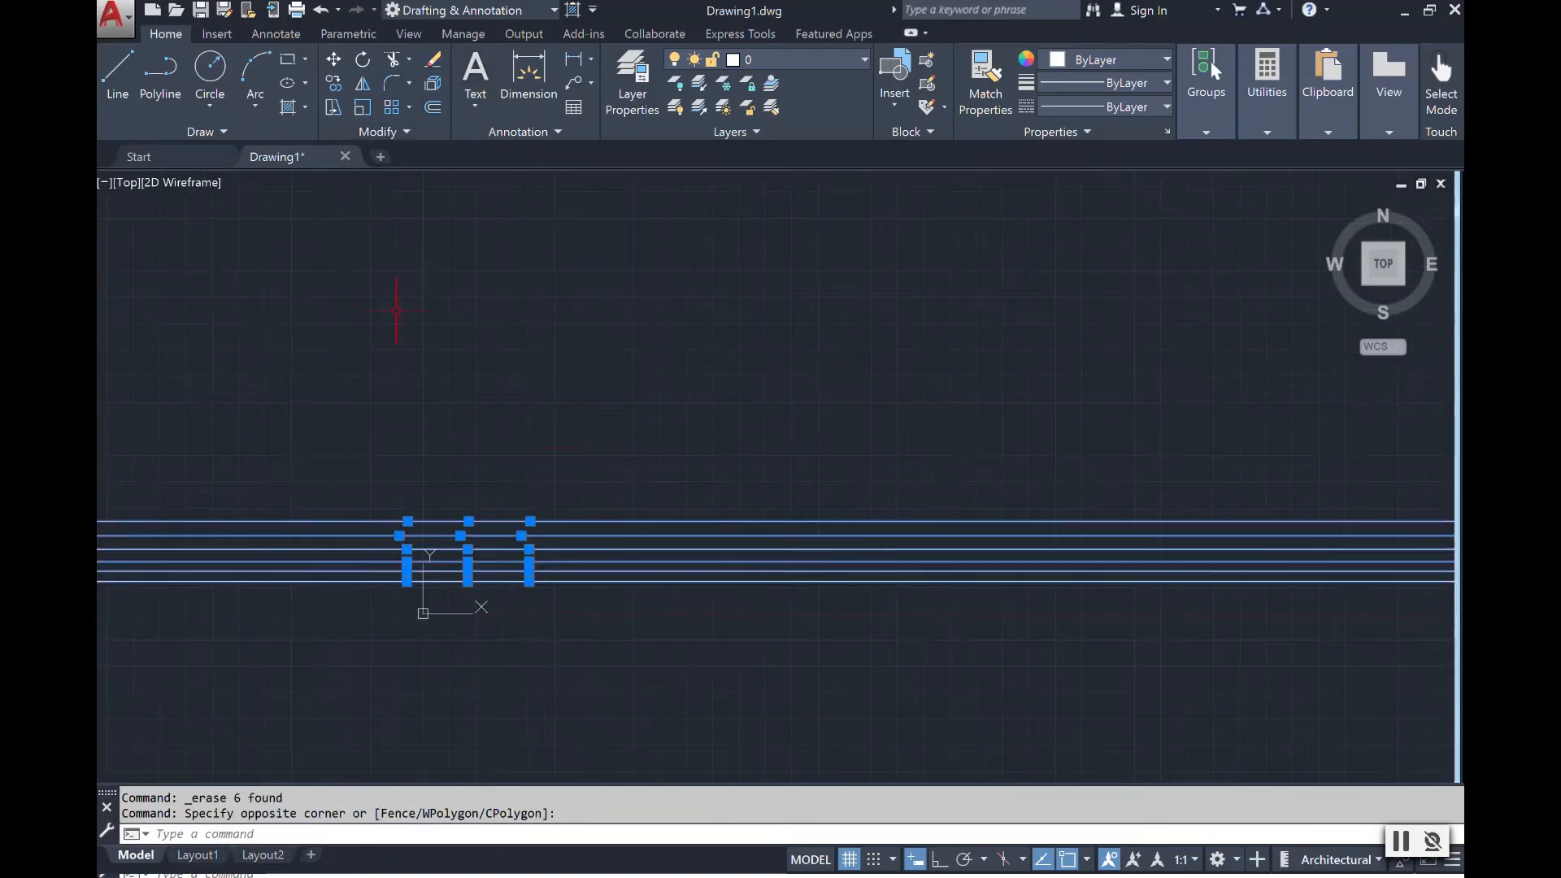
click(433, 60)
Draw one vertical construction line to the right of the origin with the XLINE command's Ver option.
click(208, 132)
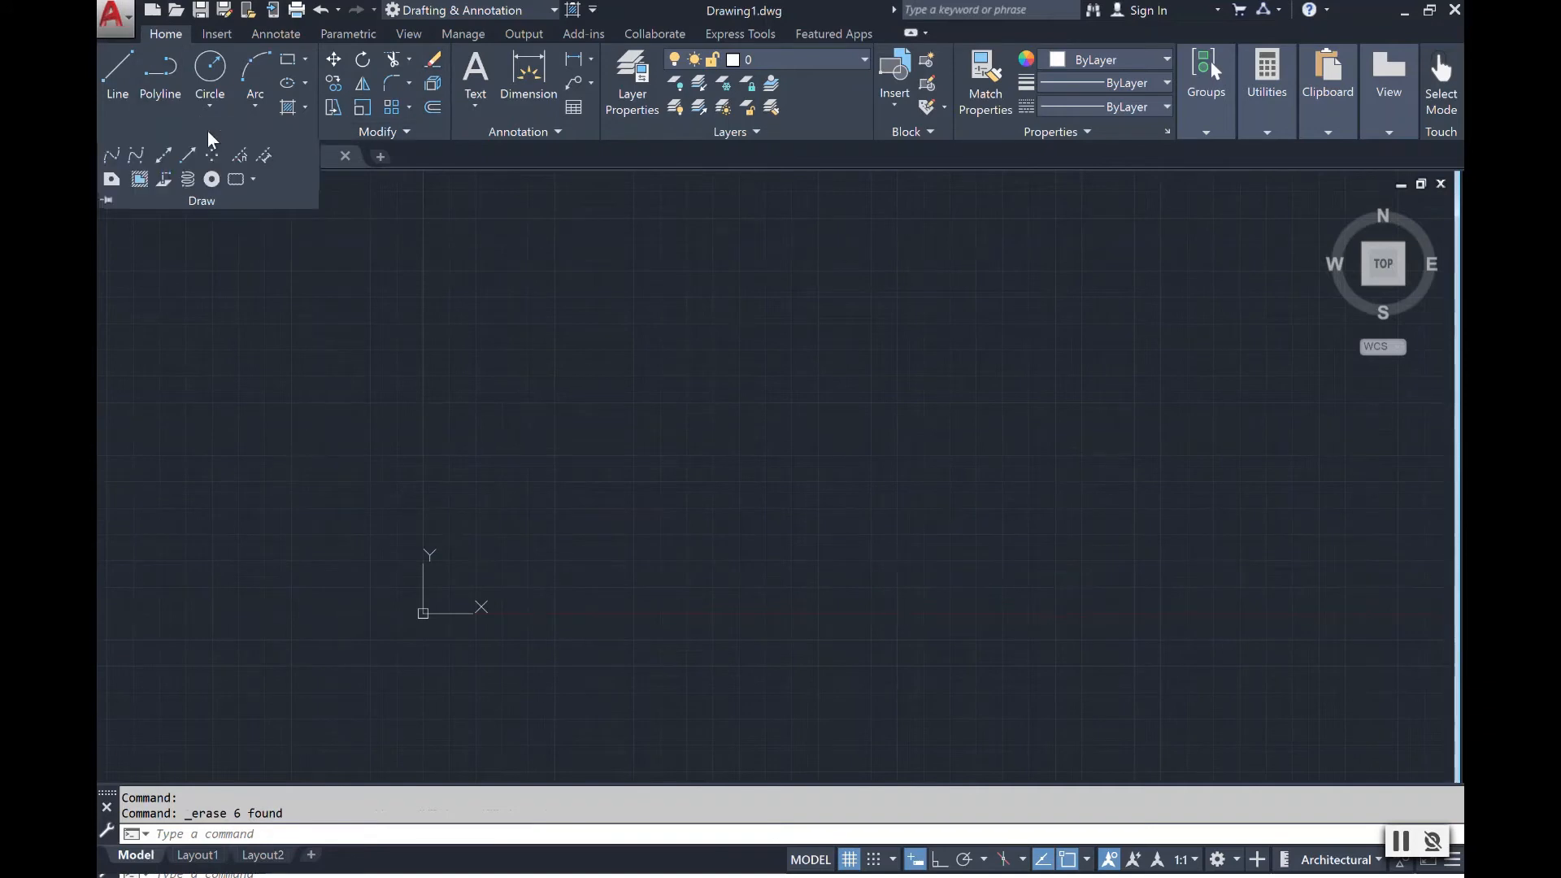
click(162, 154)
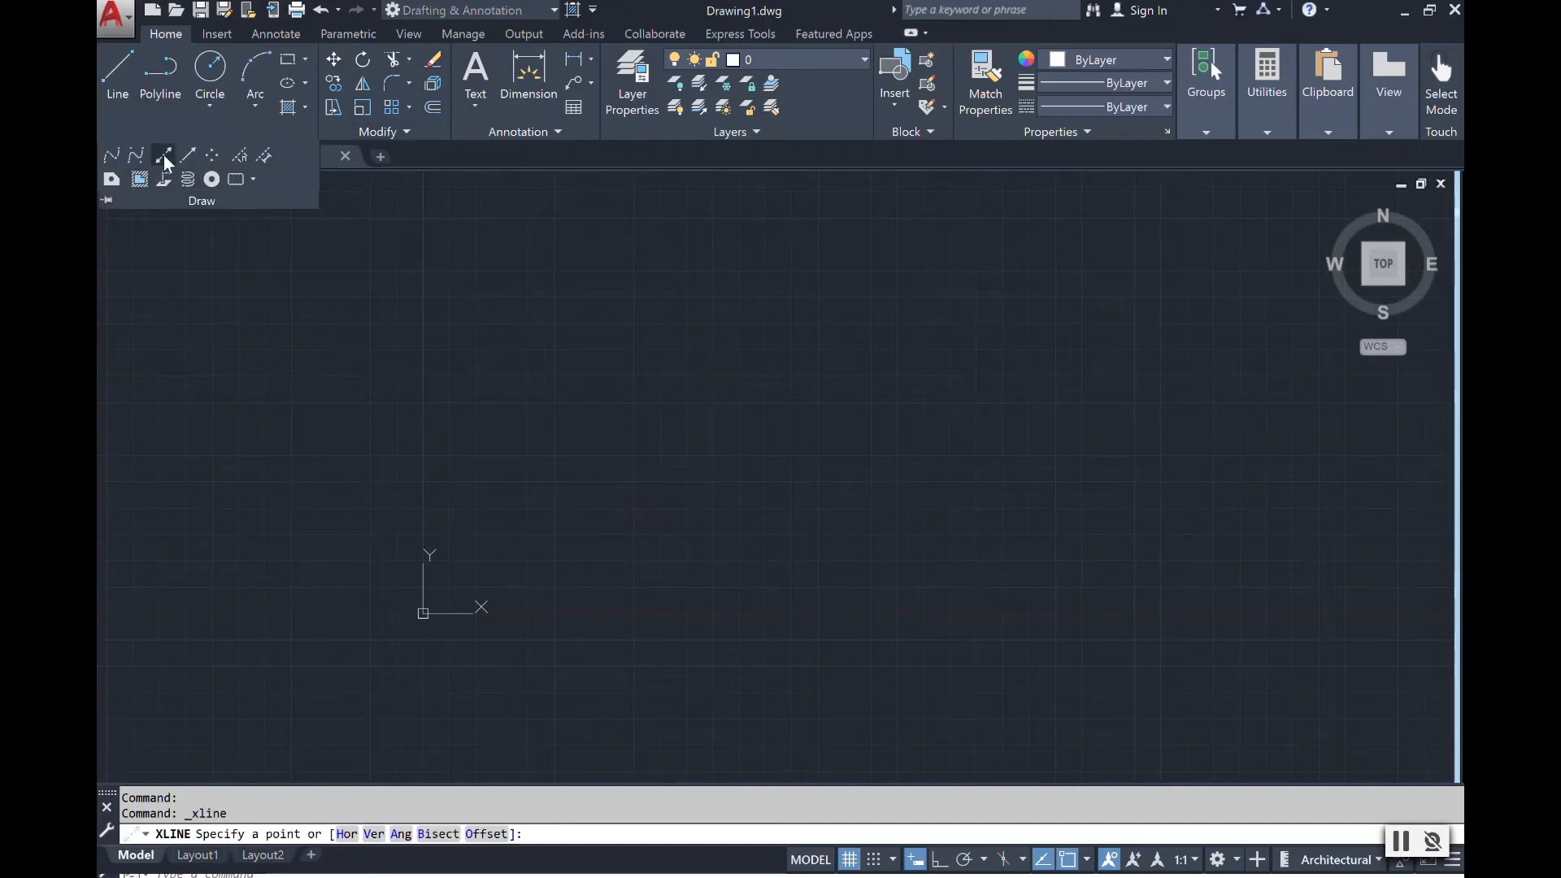
text(v)
key(Return)
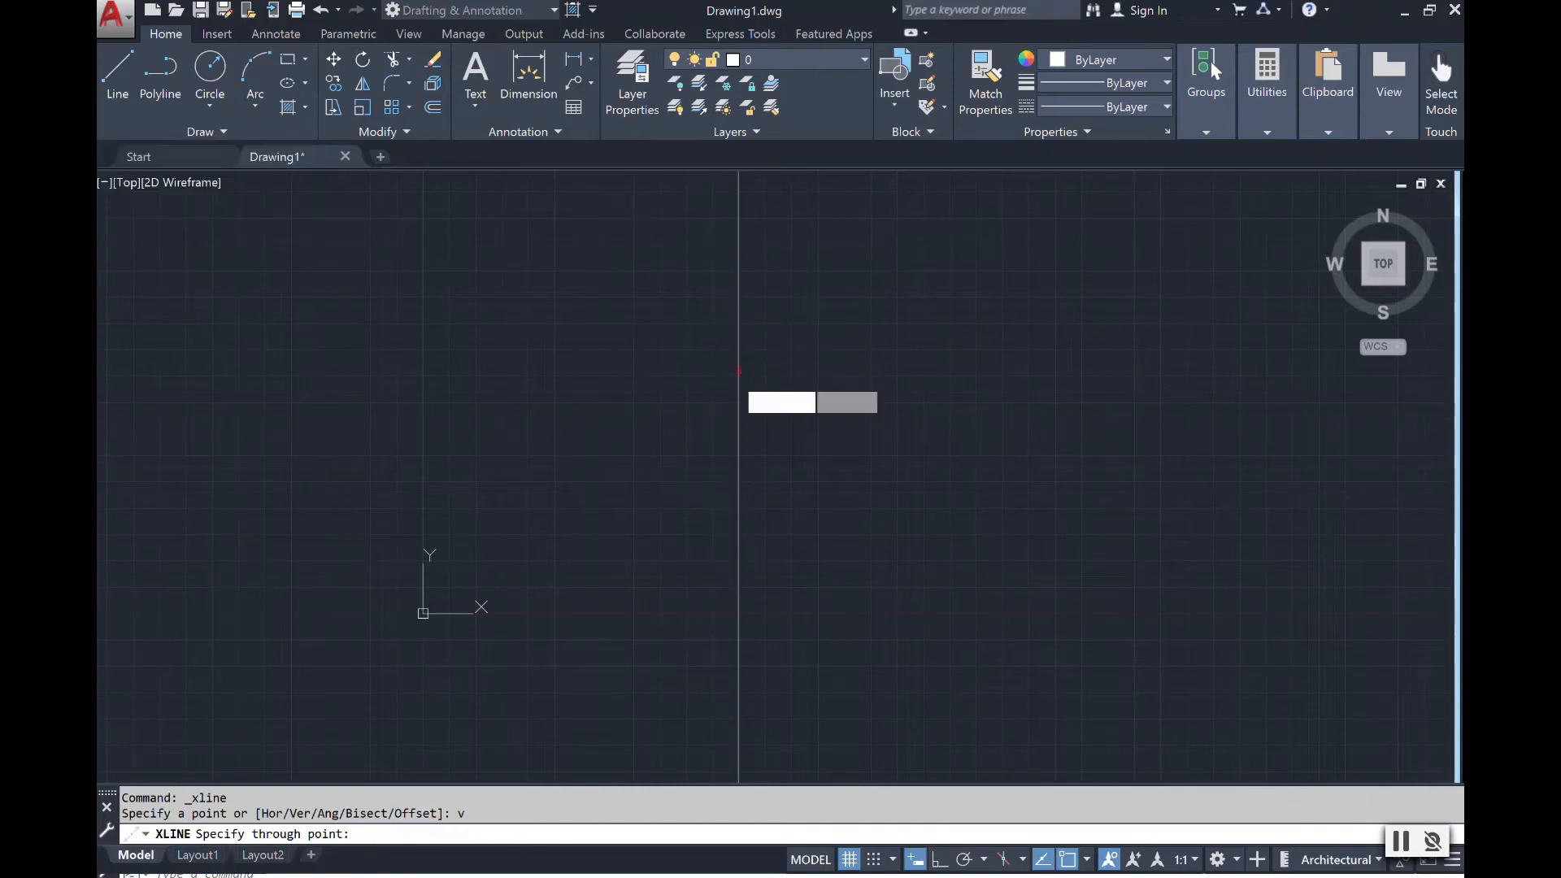
click(712, 386)
key(Escape)
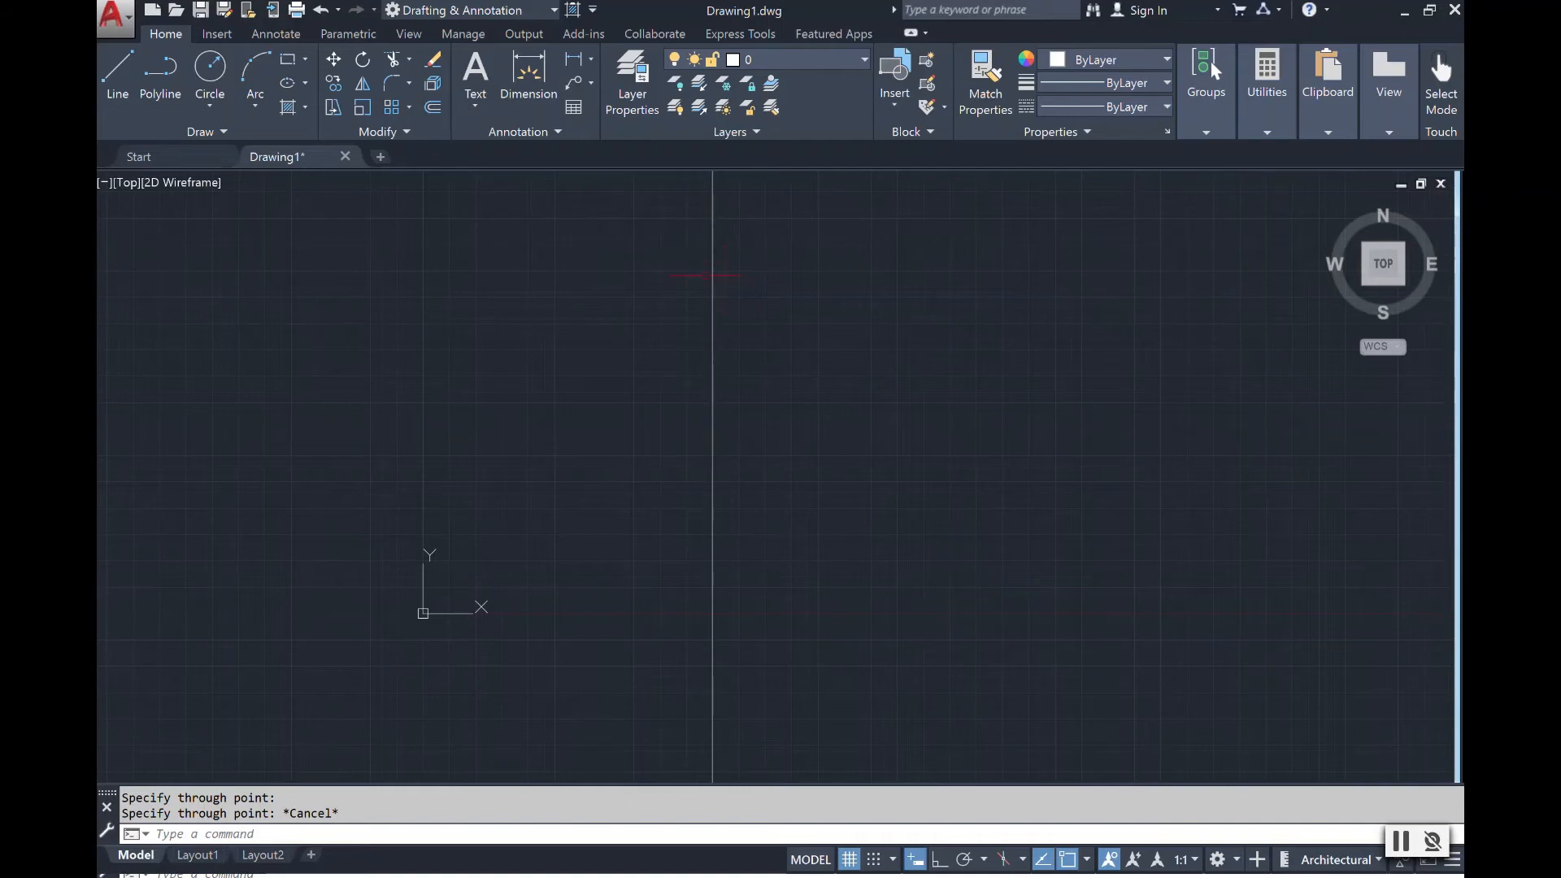
Offset the vertical construction line 5' toward the origin with the Offset command.
click(441, 105)
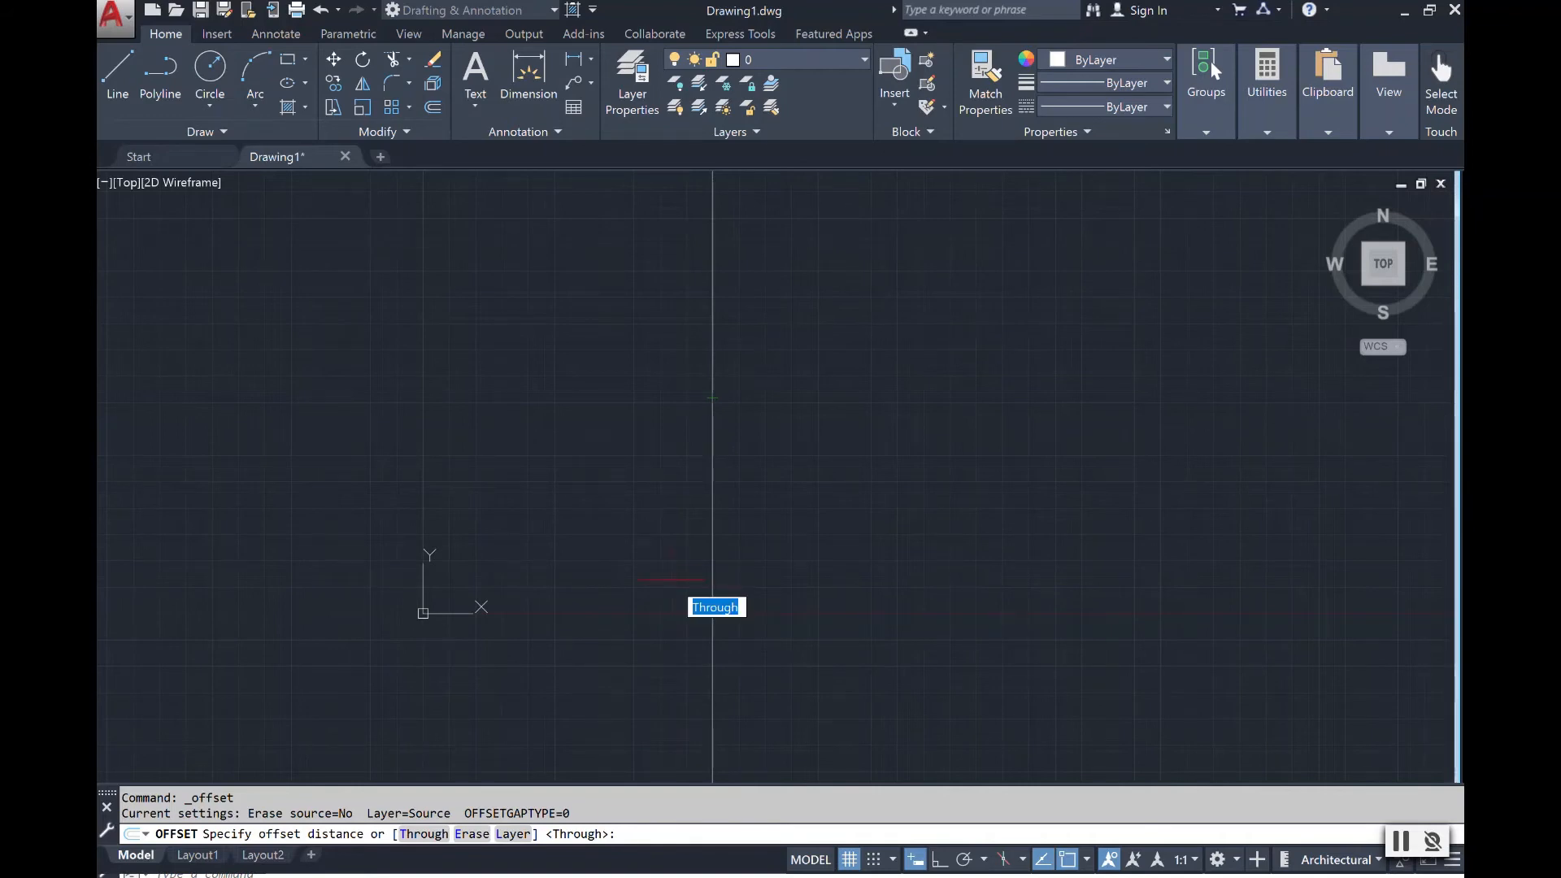
text(5)
key(Return)
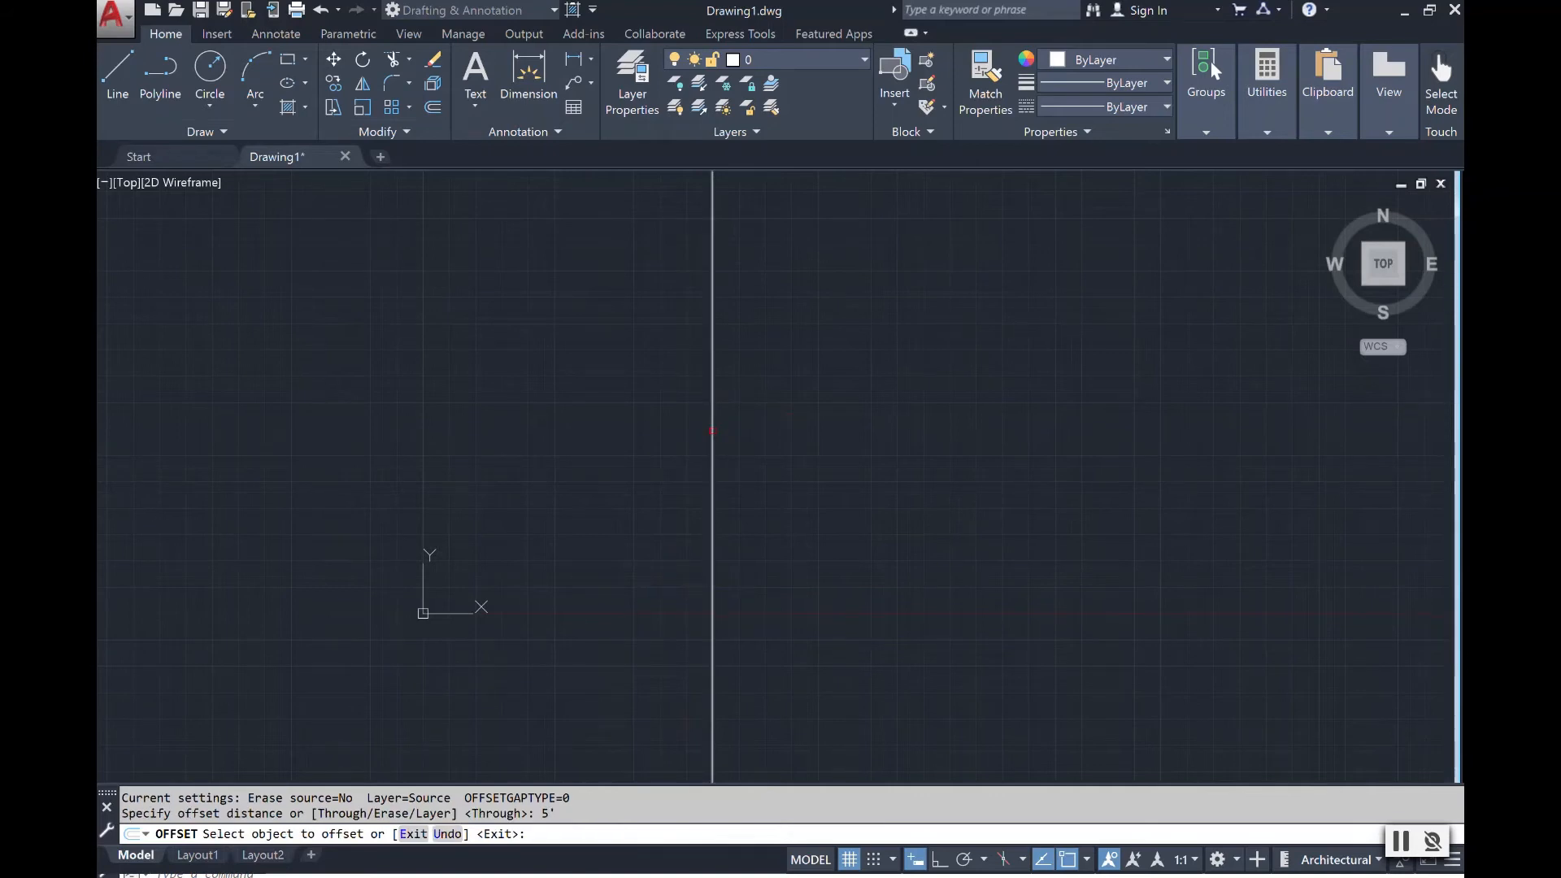
click(712, 433)
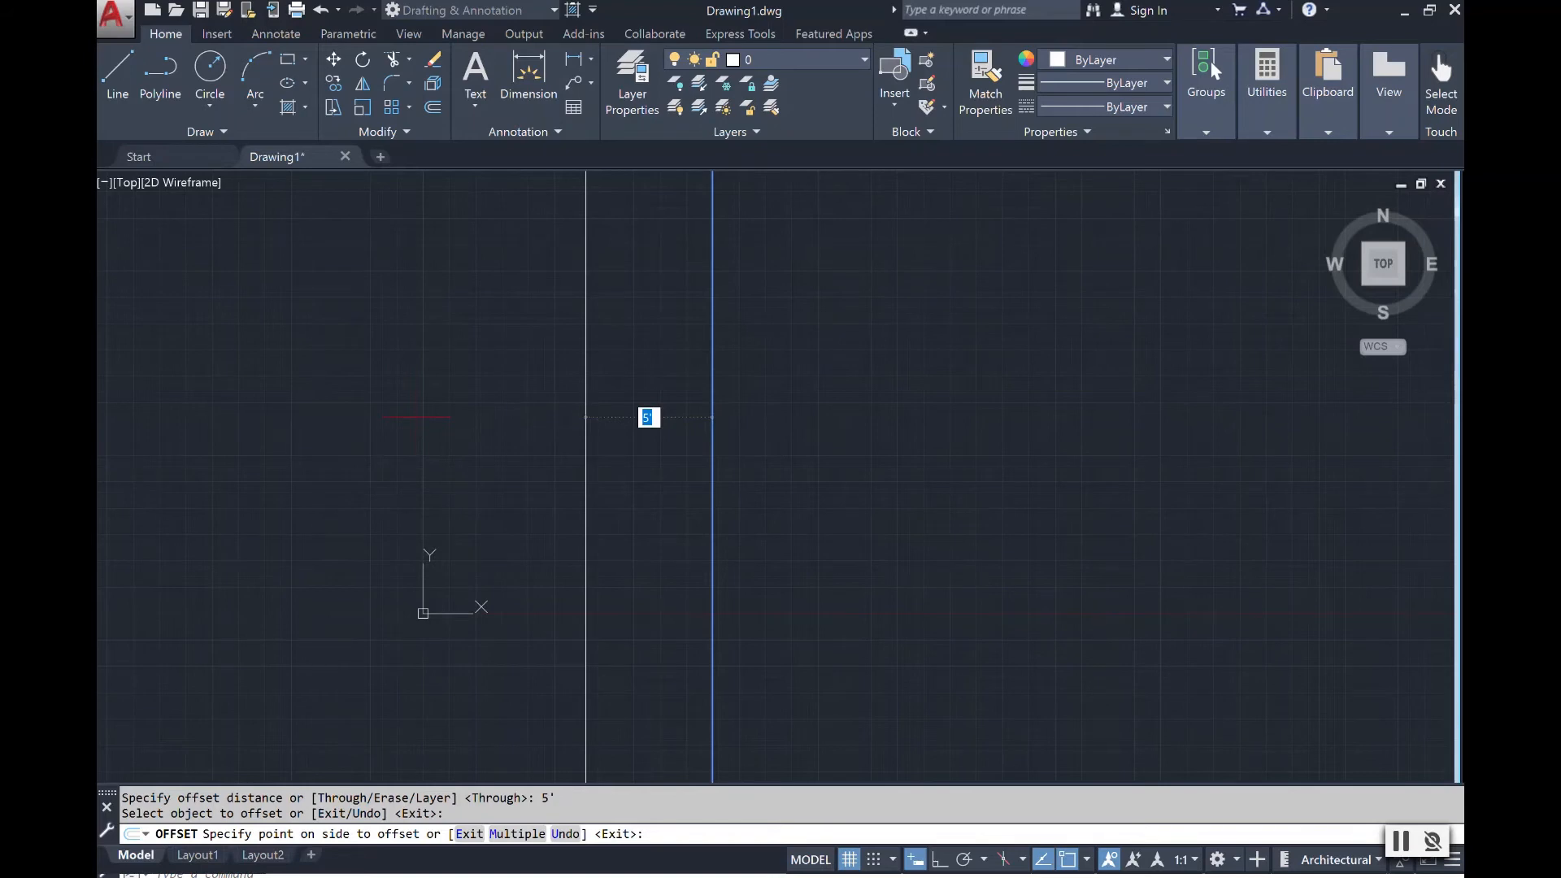
click(506, 450)
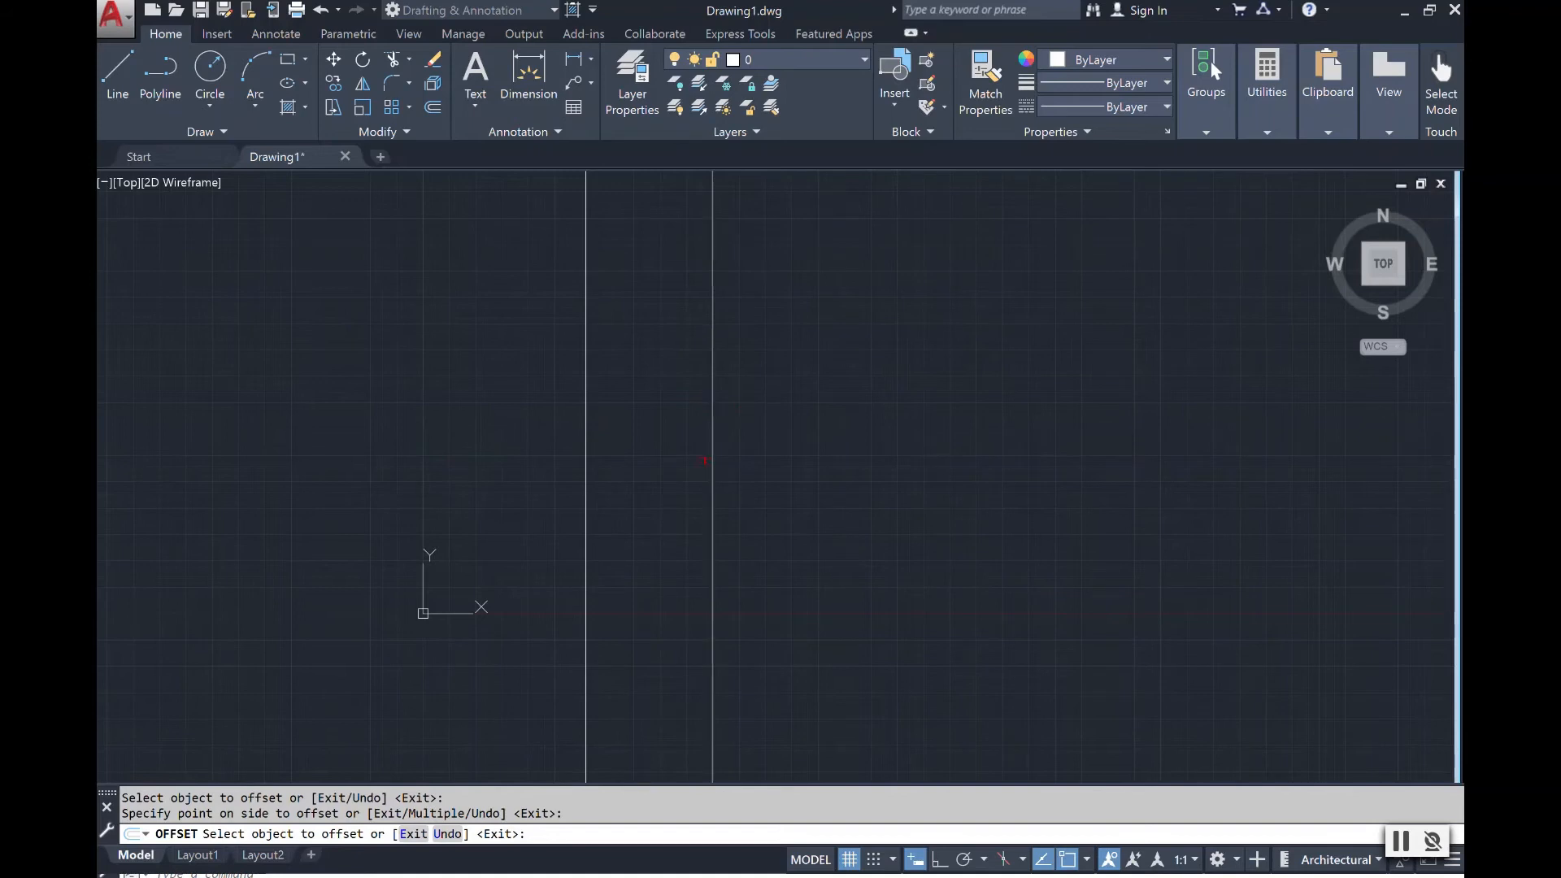
key(Return)
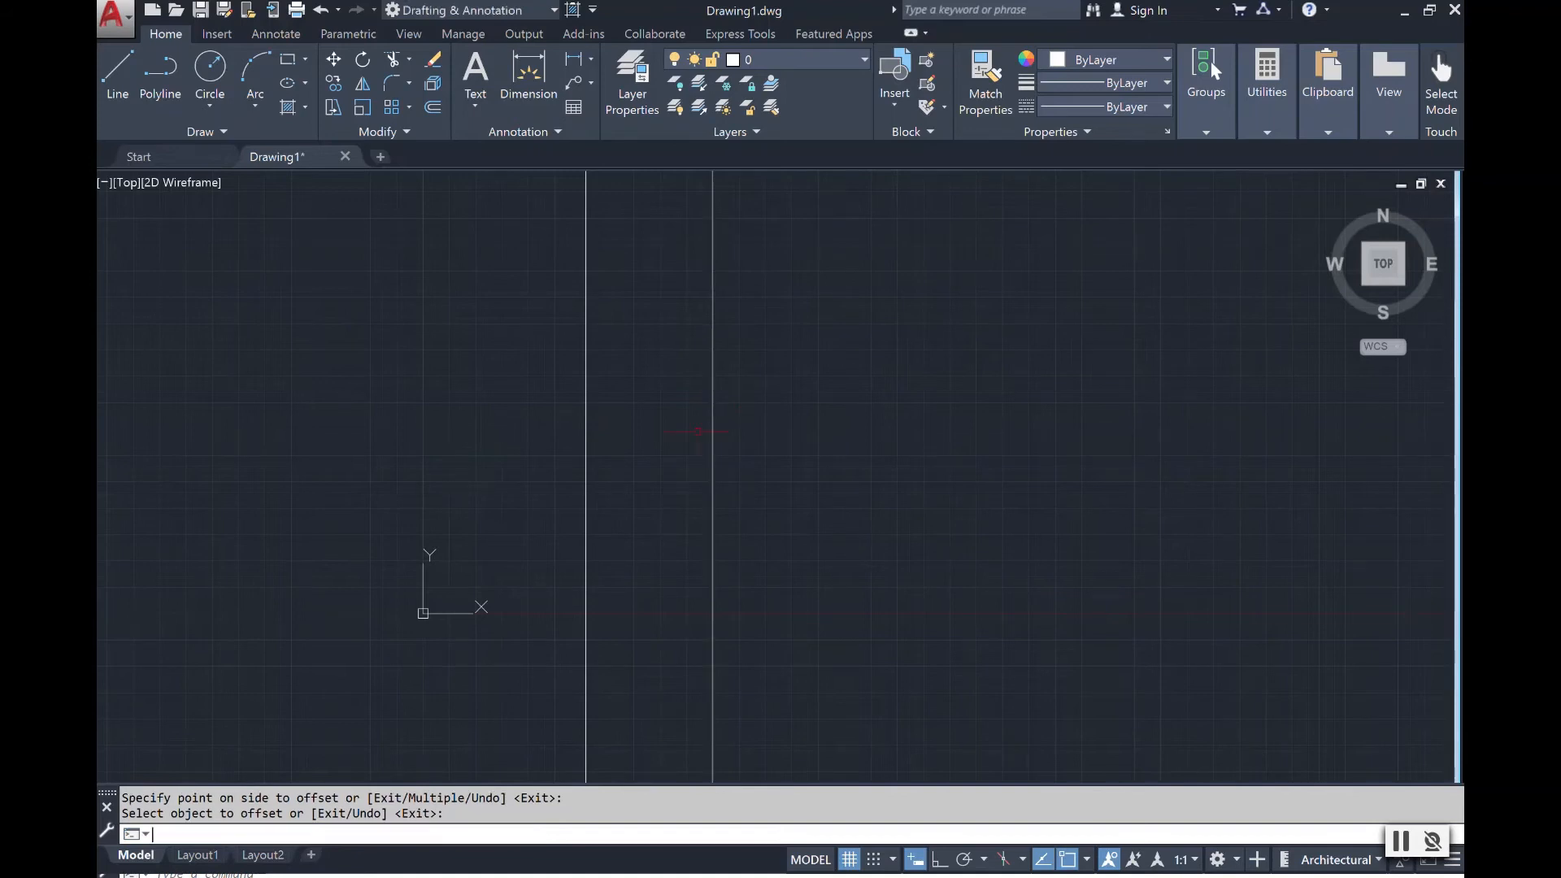
Offset the original vertical construction line 5' to its other side, away from the origin.
key(Return)
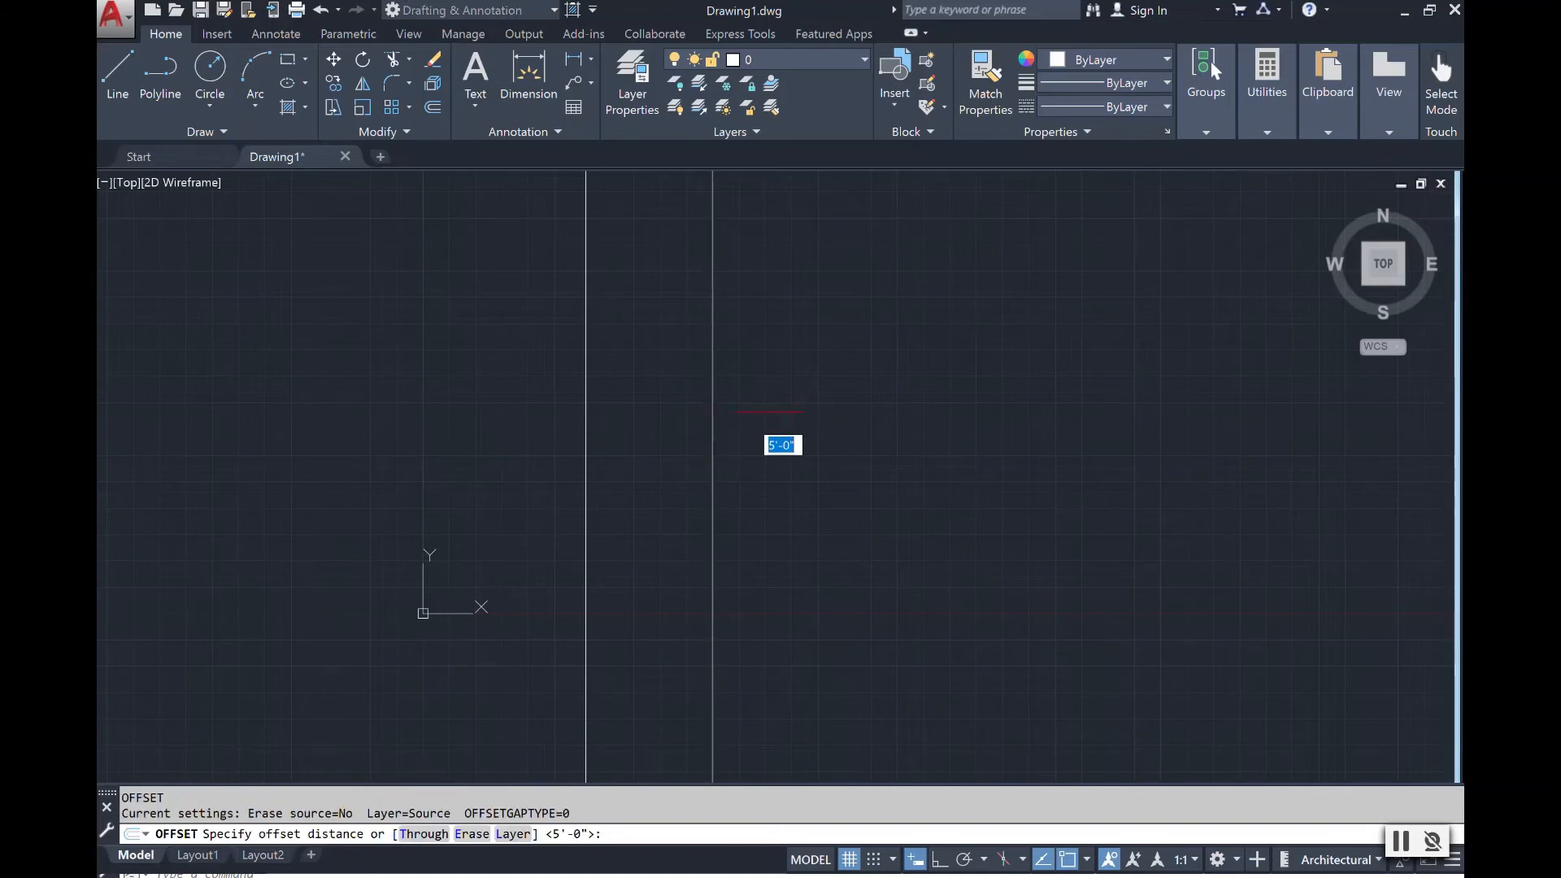
key(Return)
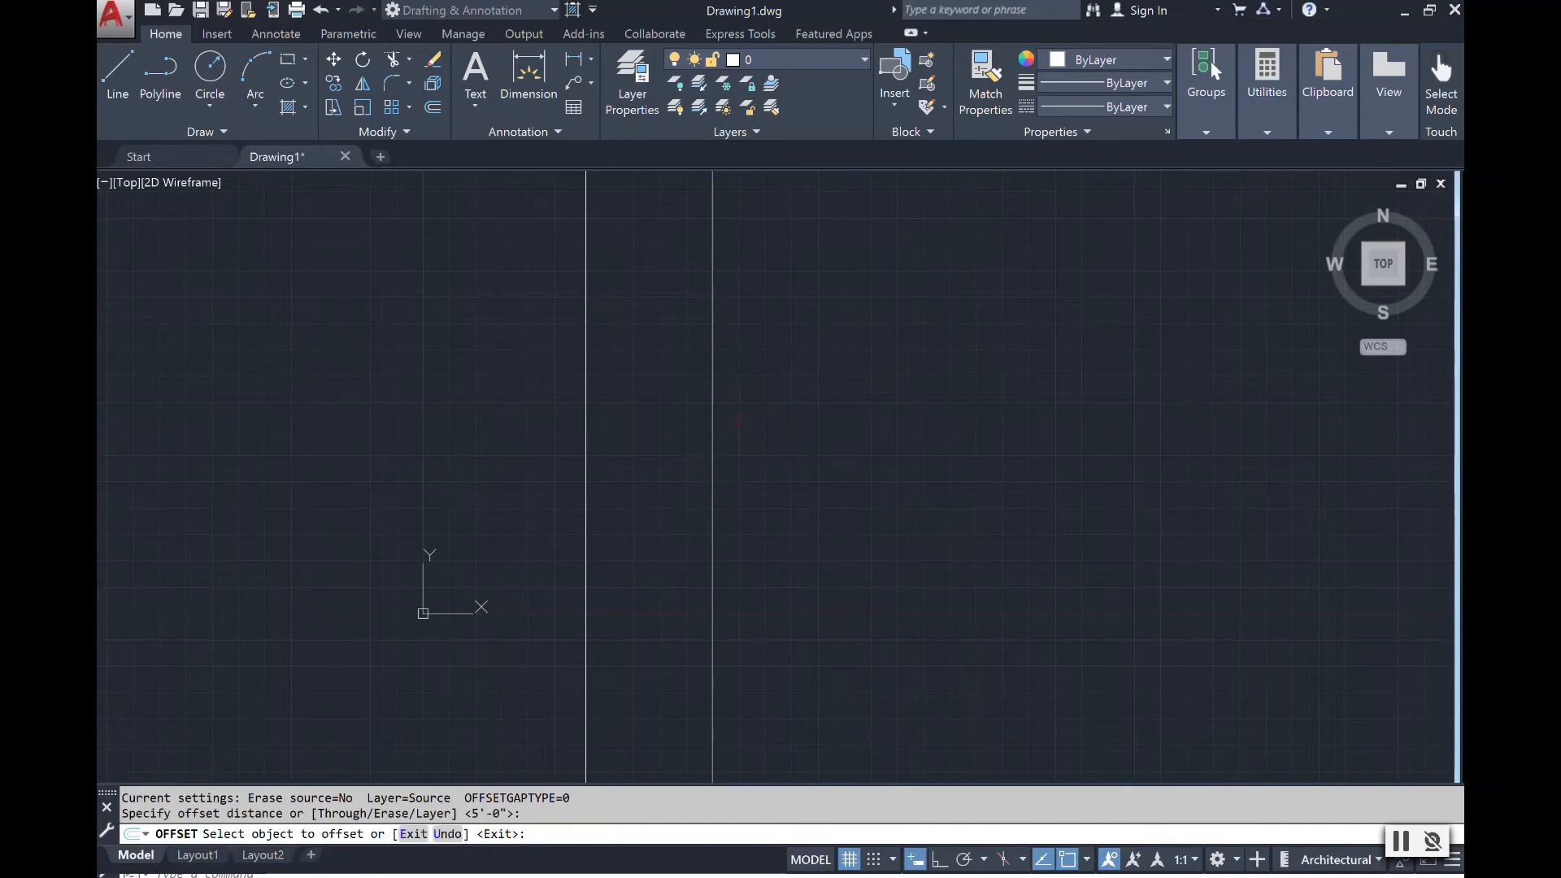
click(713, 418)
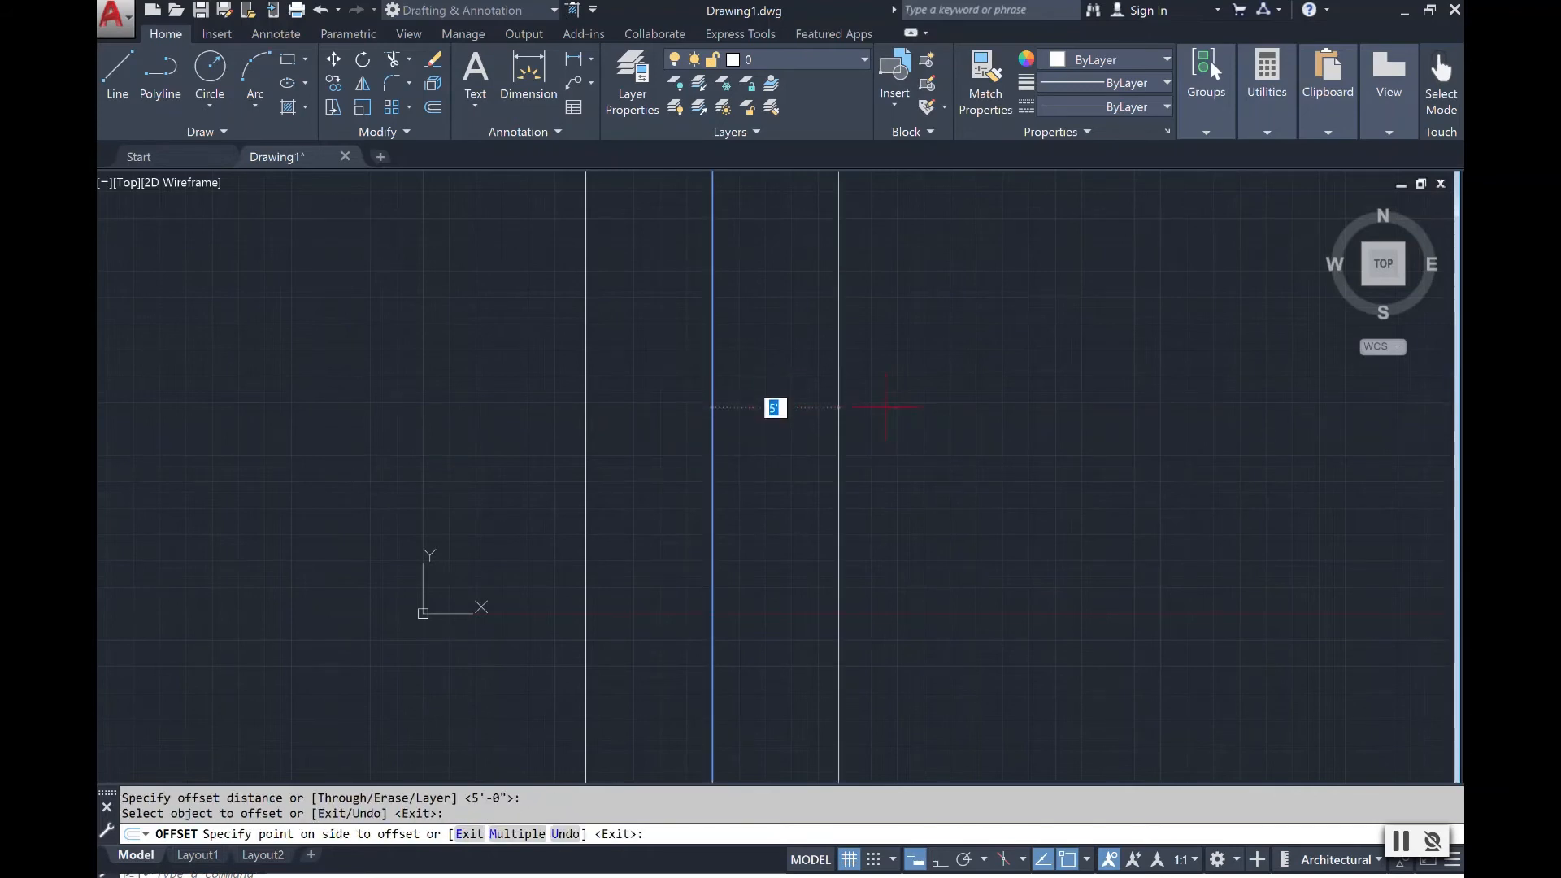
click(774, 406)
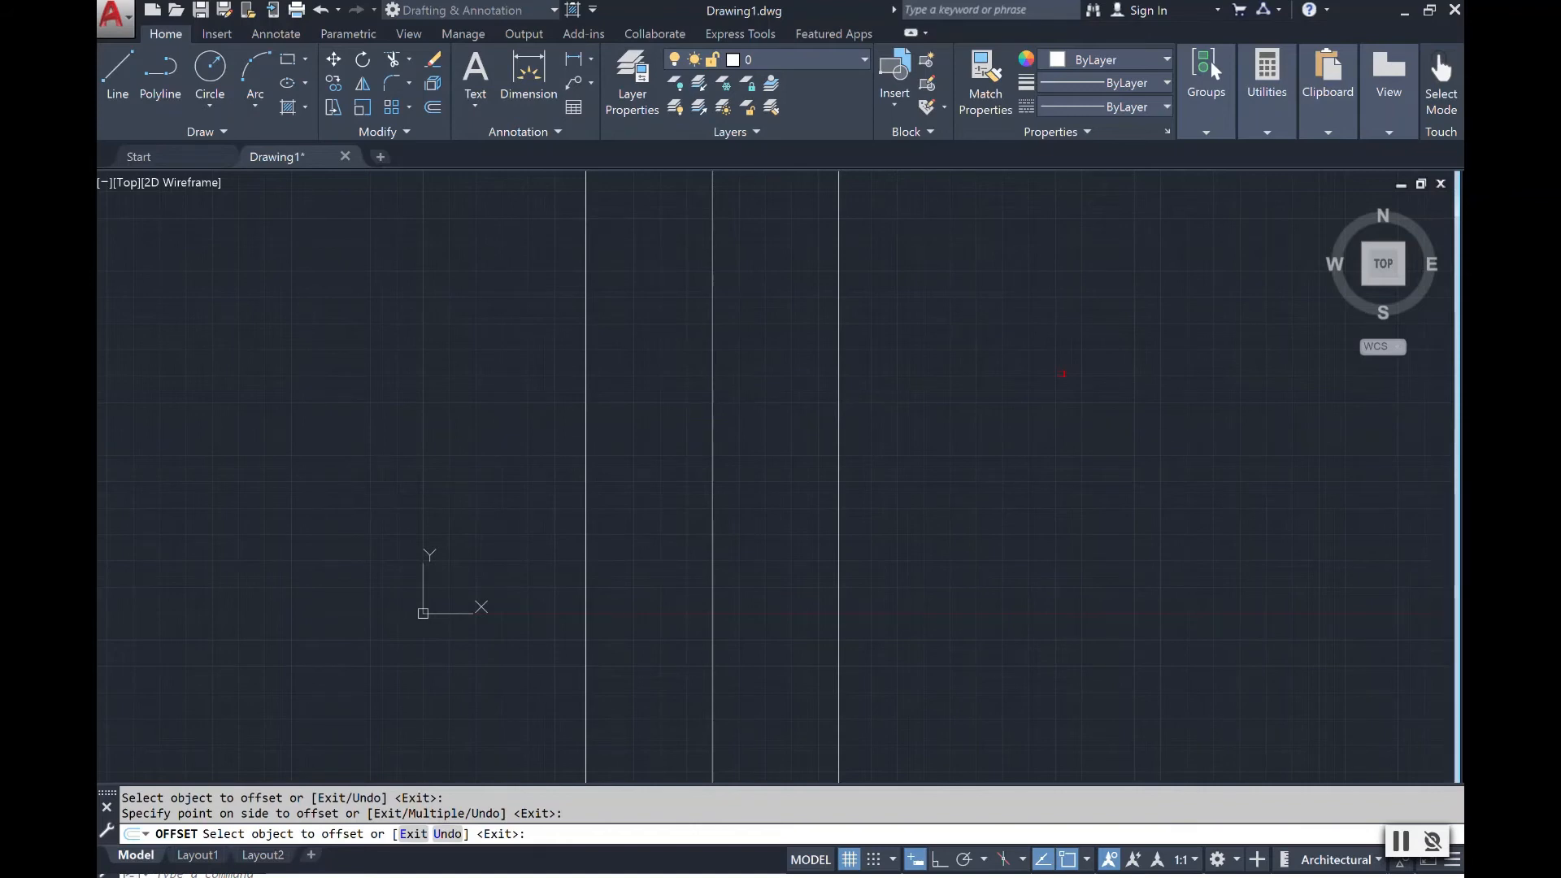
key(Escape)
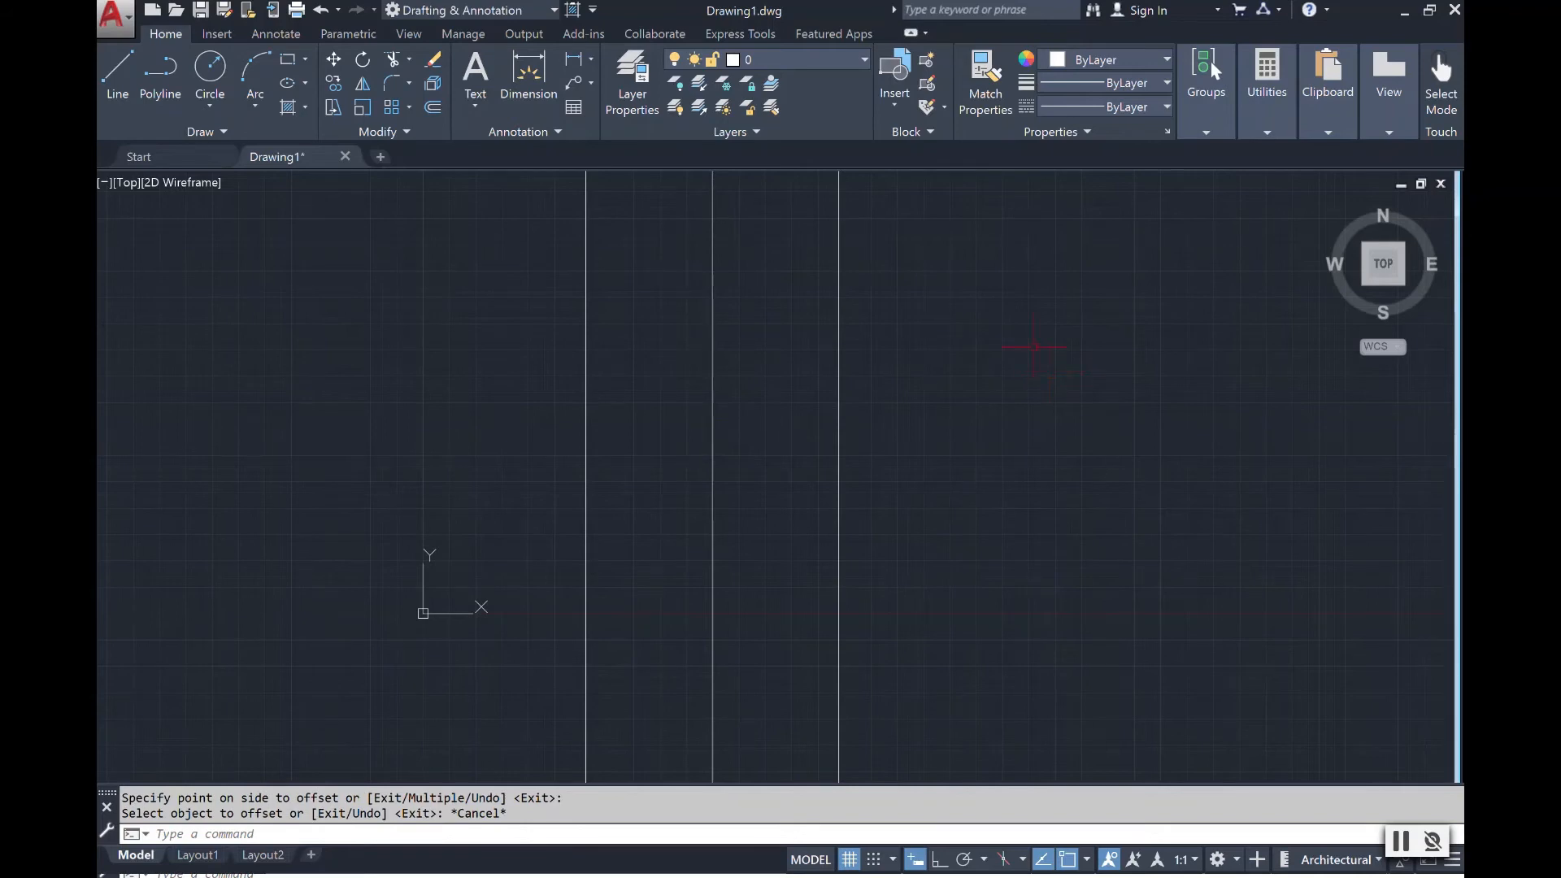
Add a construction line 3' to the left of the rightmost vertical line, using the XLINE command's Offset option.
click(221, 131)
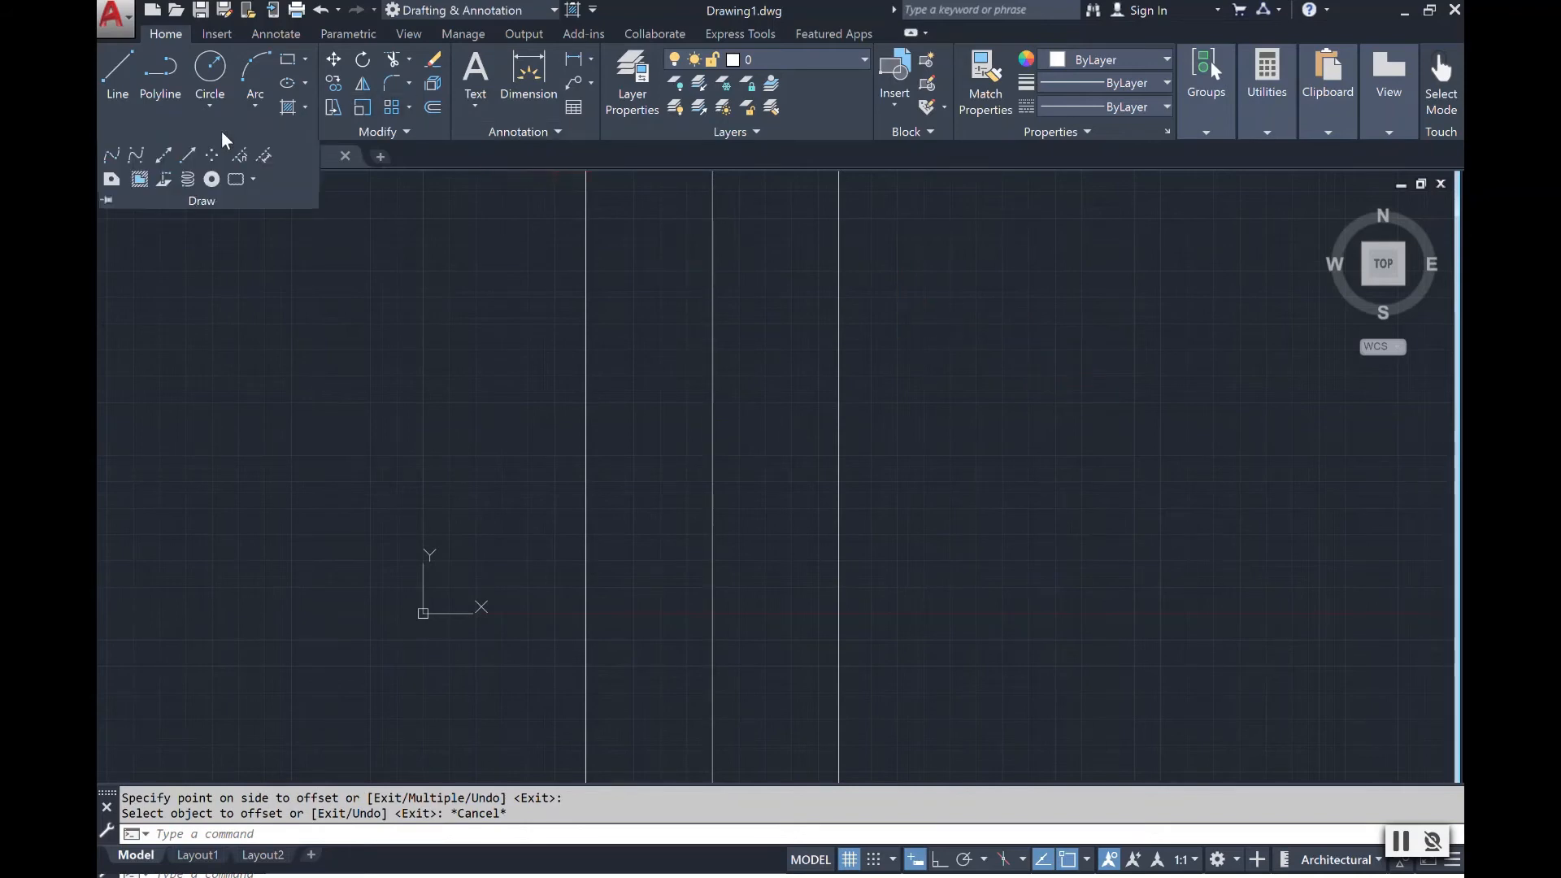
click(172, 157)
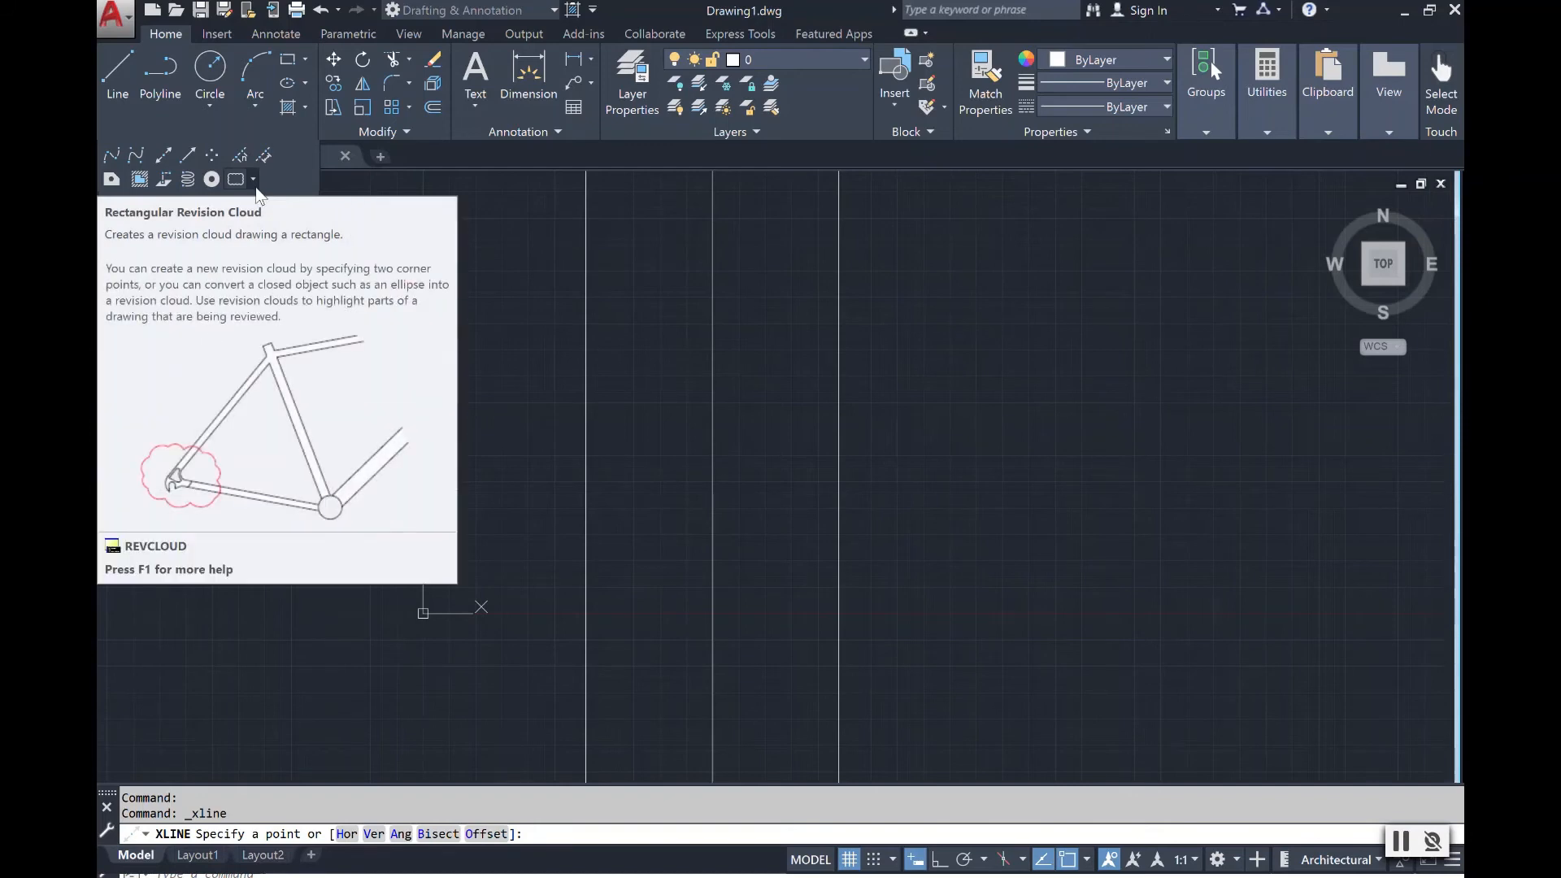
text(o)
key(Return)
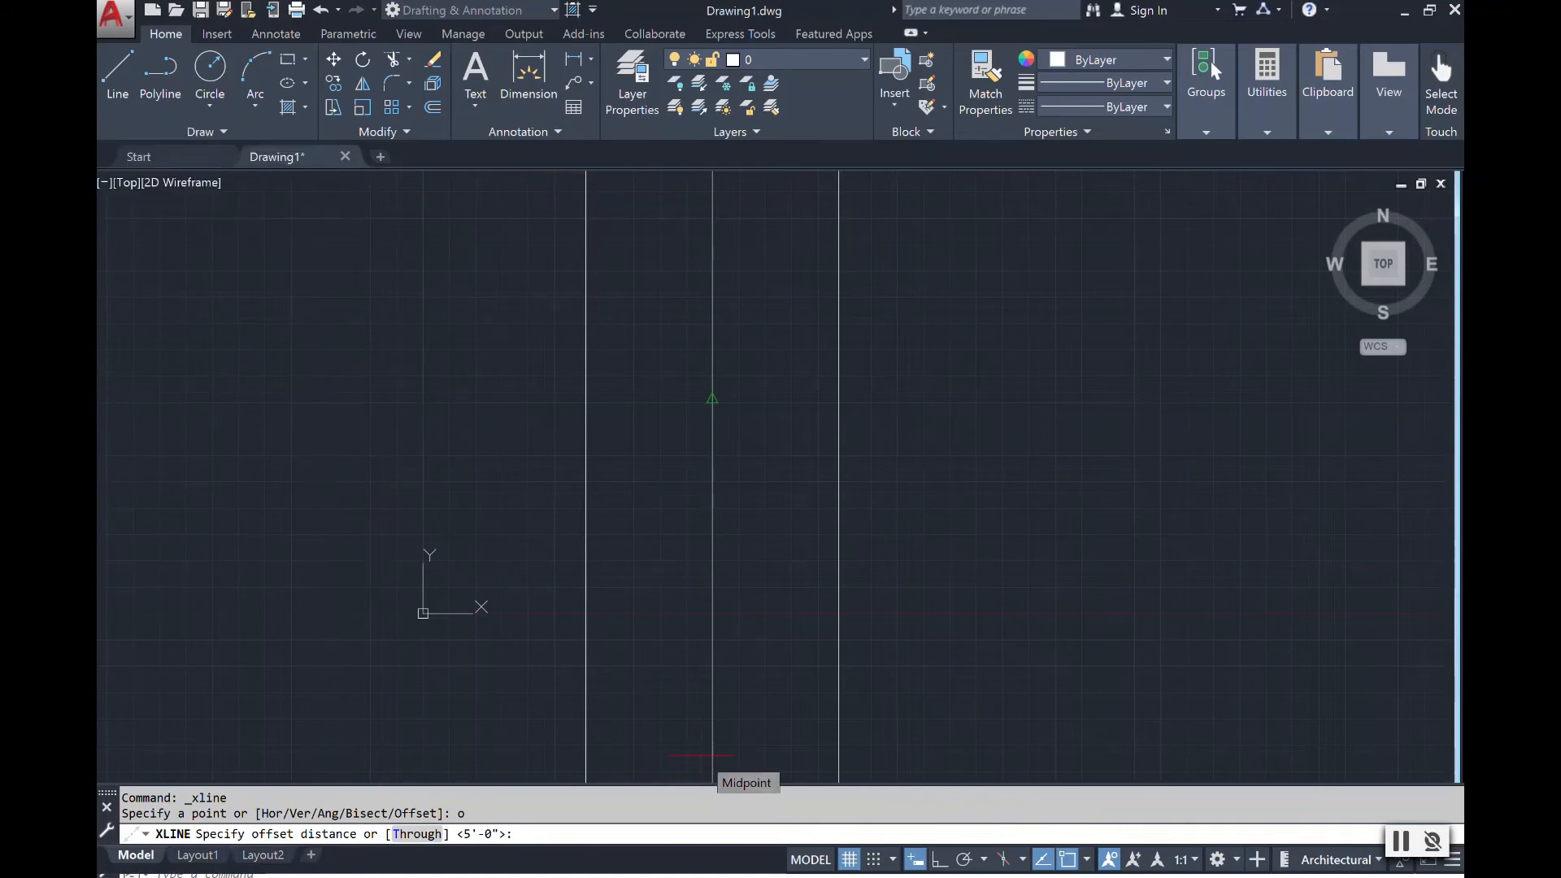
text(3')
key(Return)
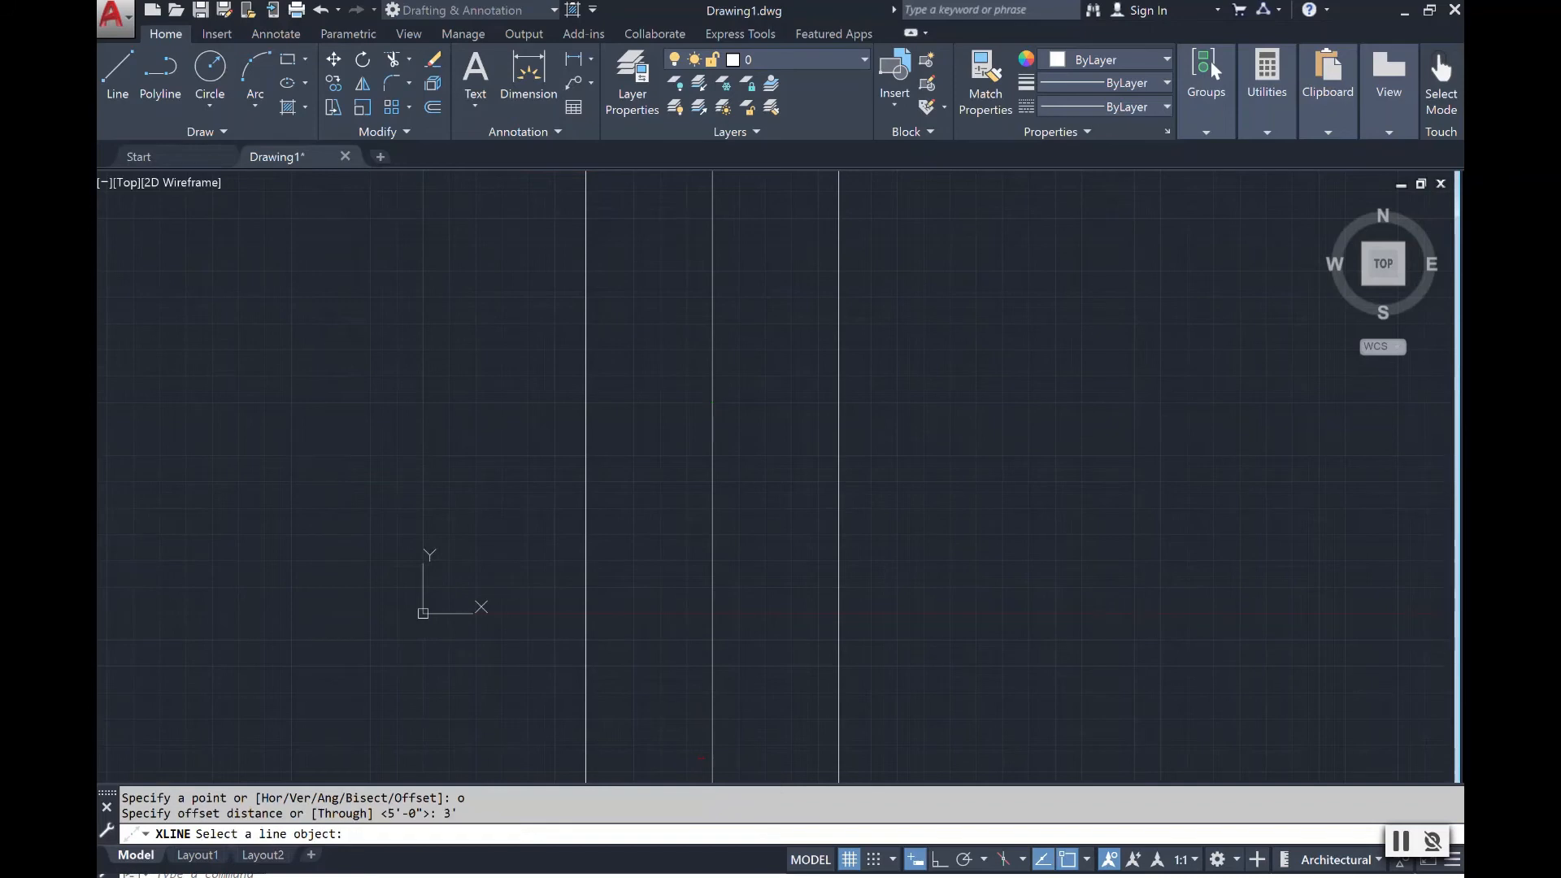
click(838, 500)
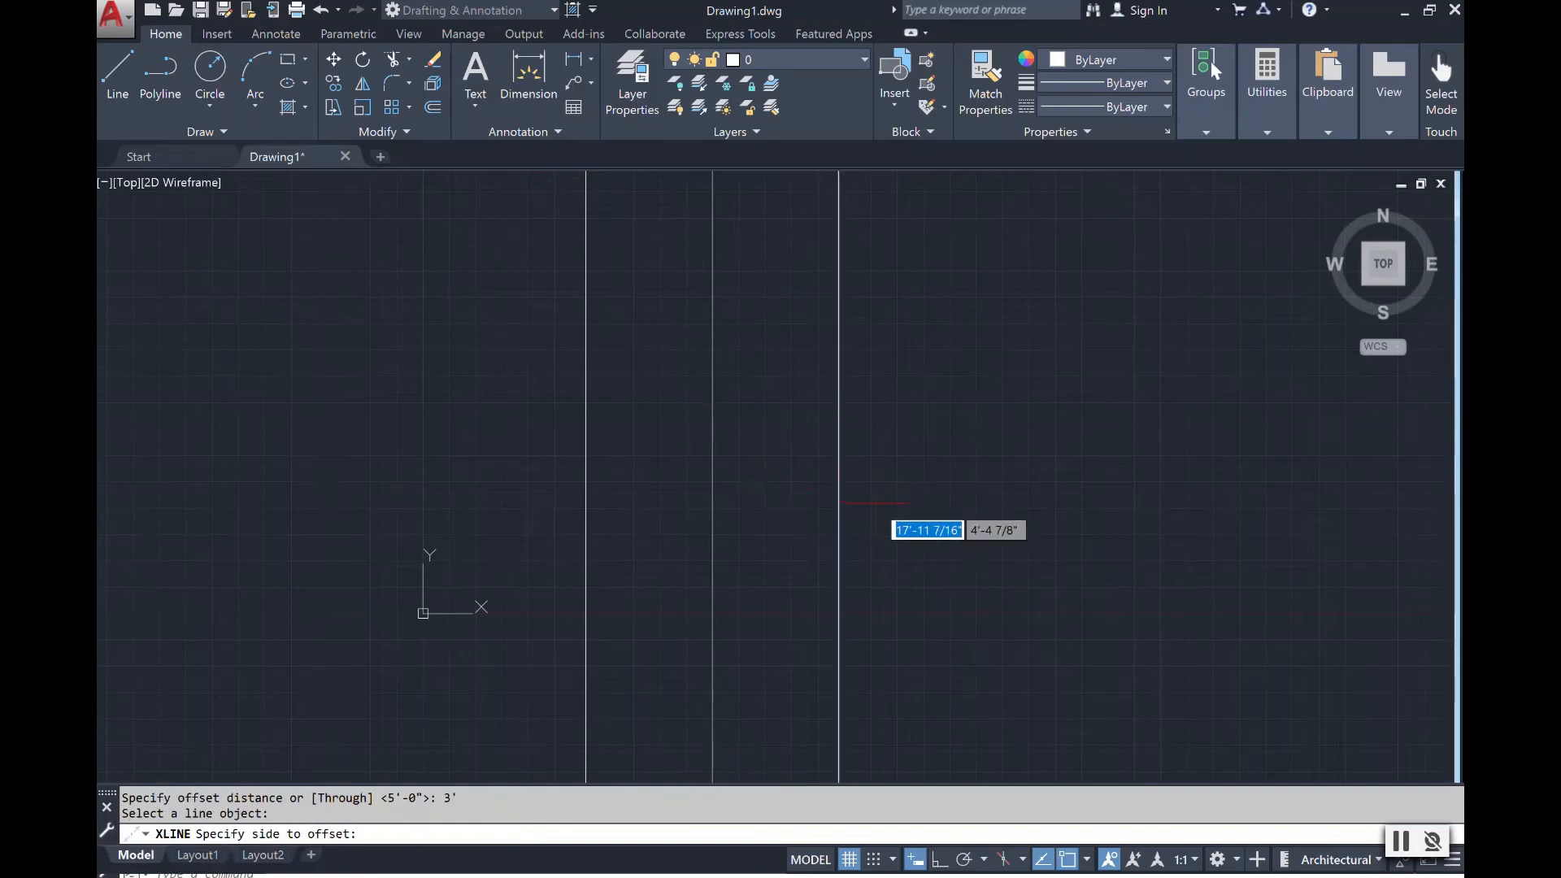
click(801, 503)
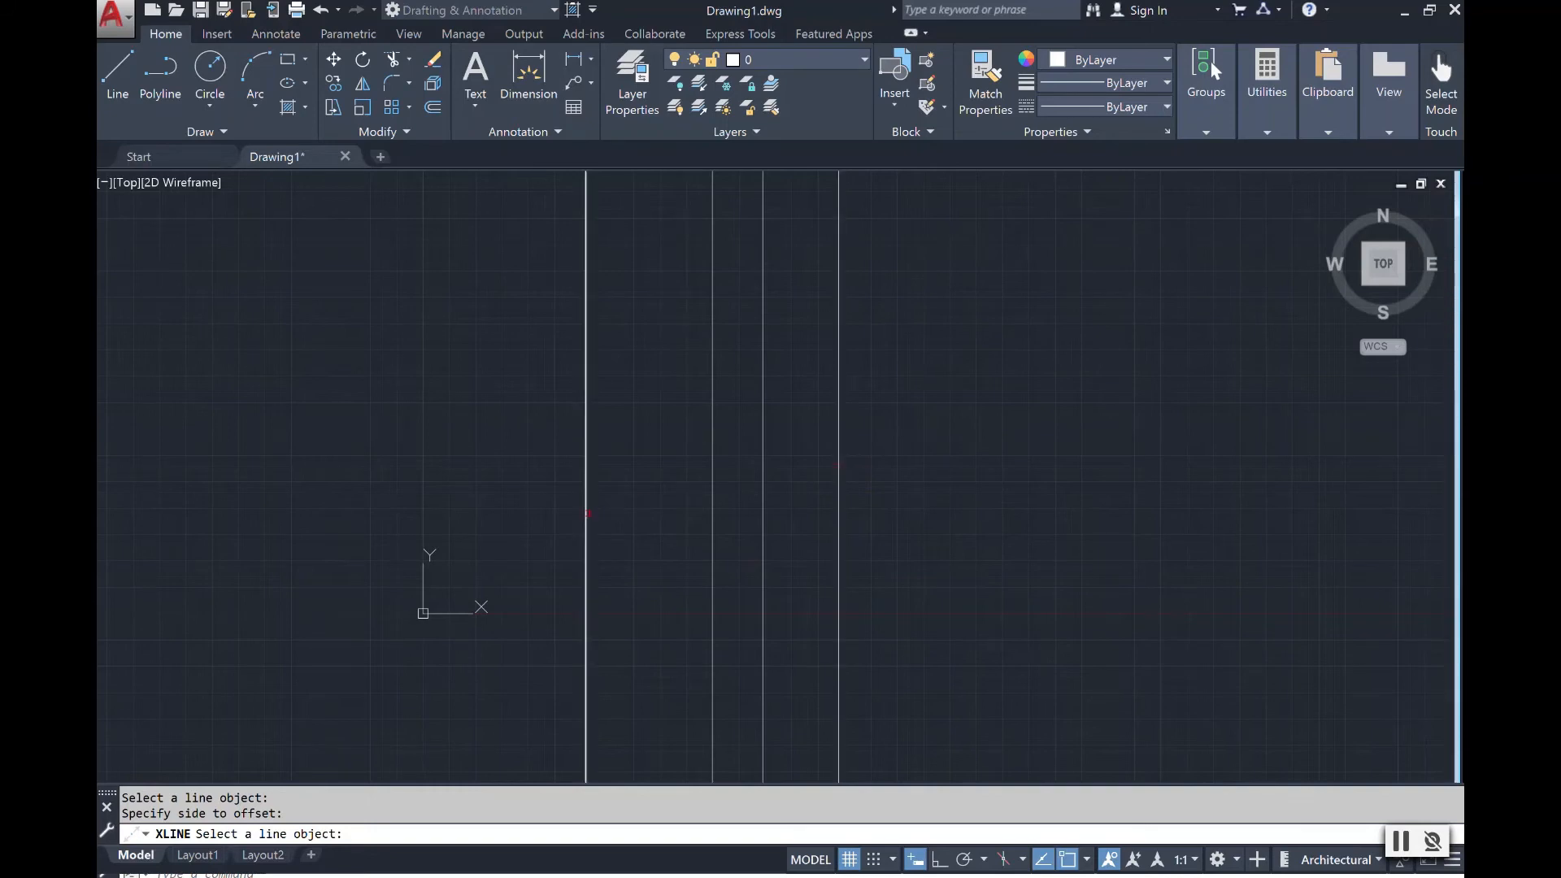
Offset the leftmost vertical construction line 3' to both its right and left sides, and end the command.
click(586, 500)
click(649, 492)
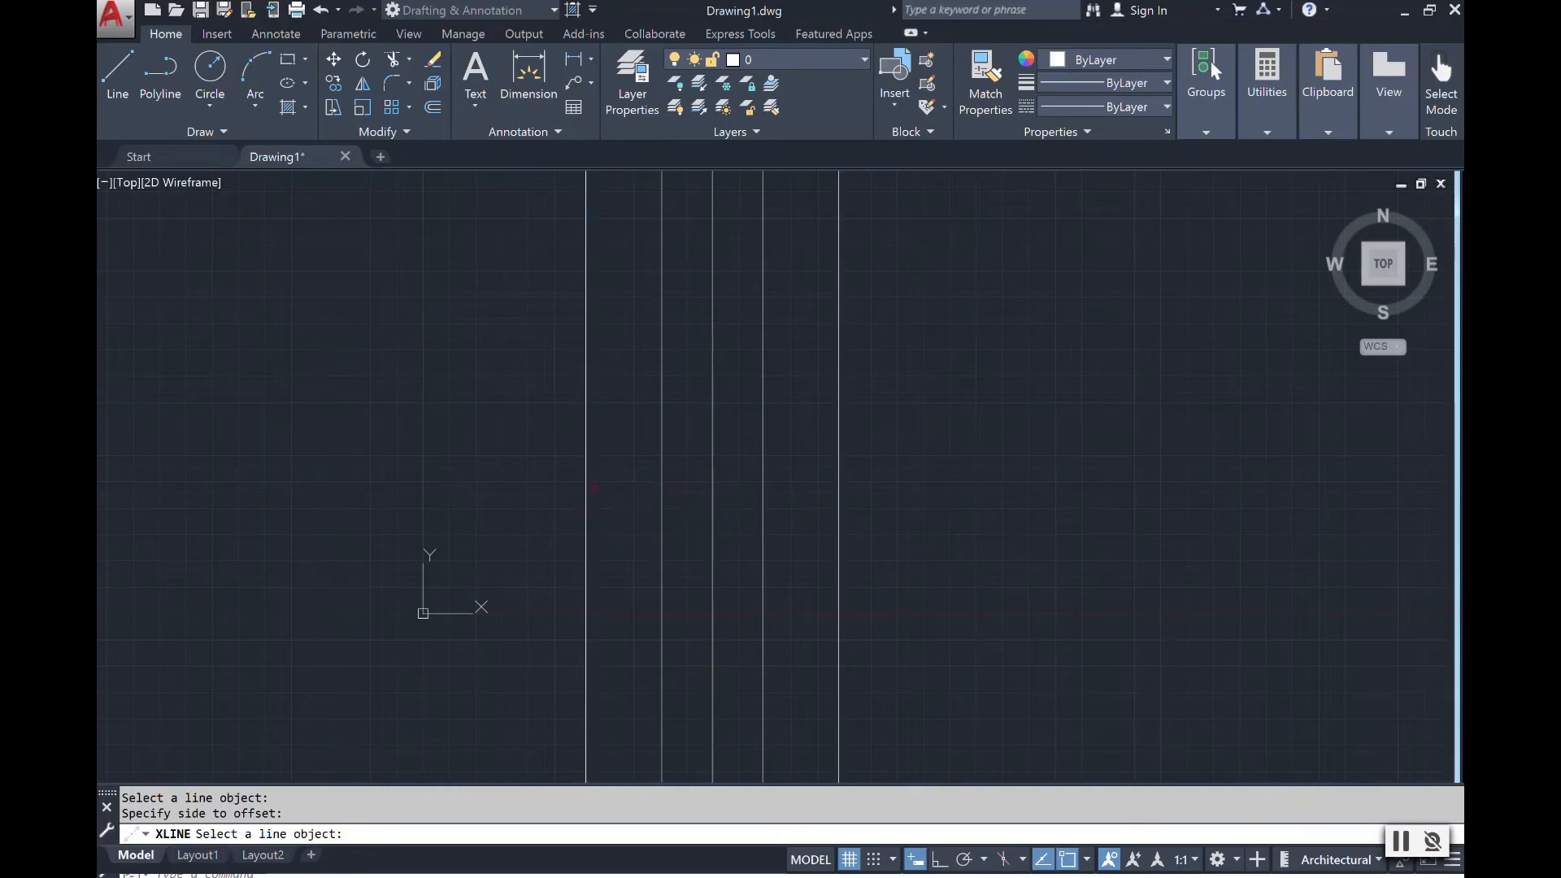
click(586, 496)
click(460, 498)
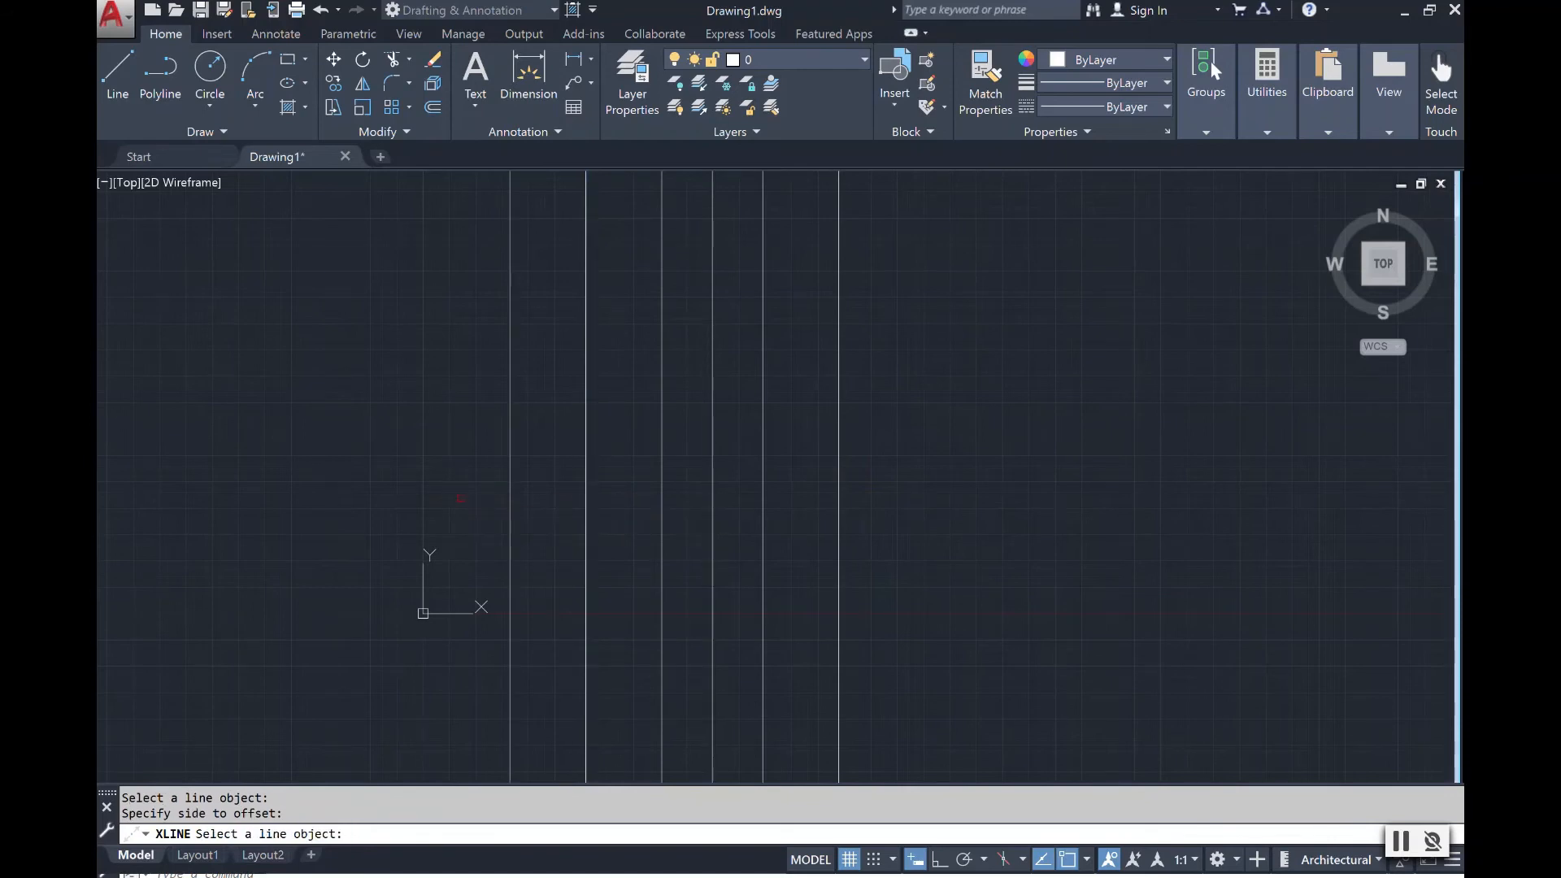
key(Return)
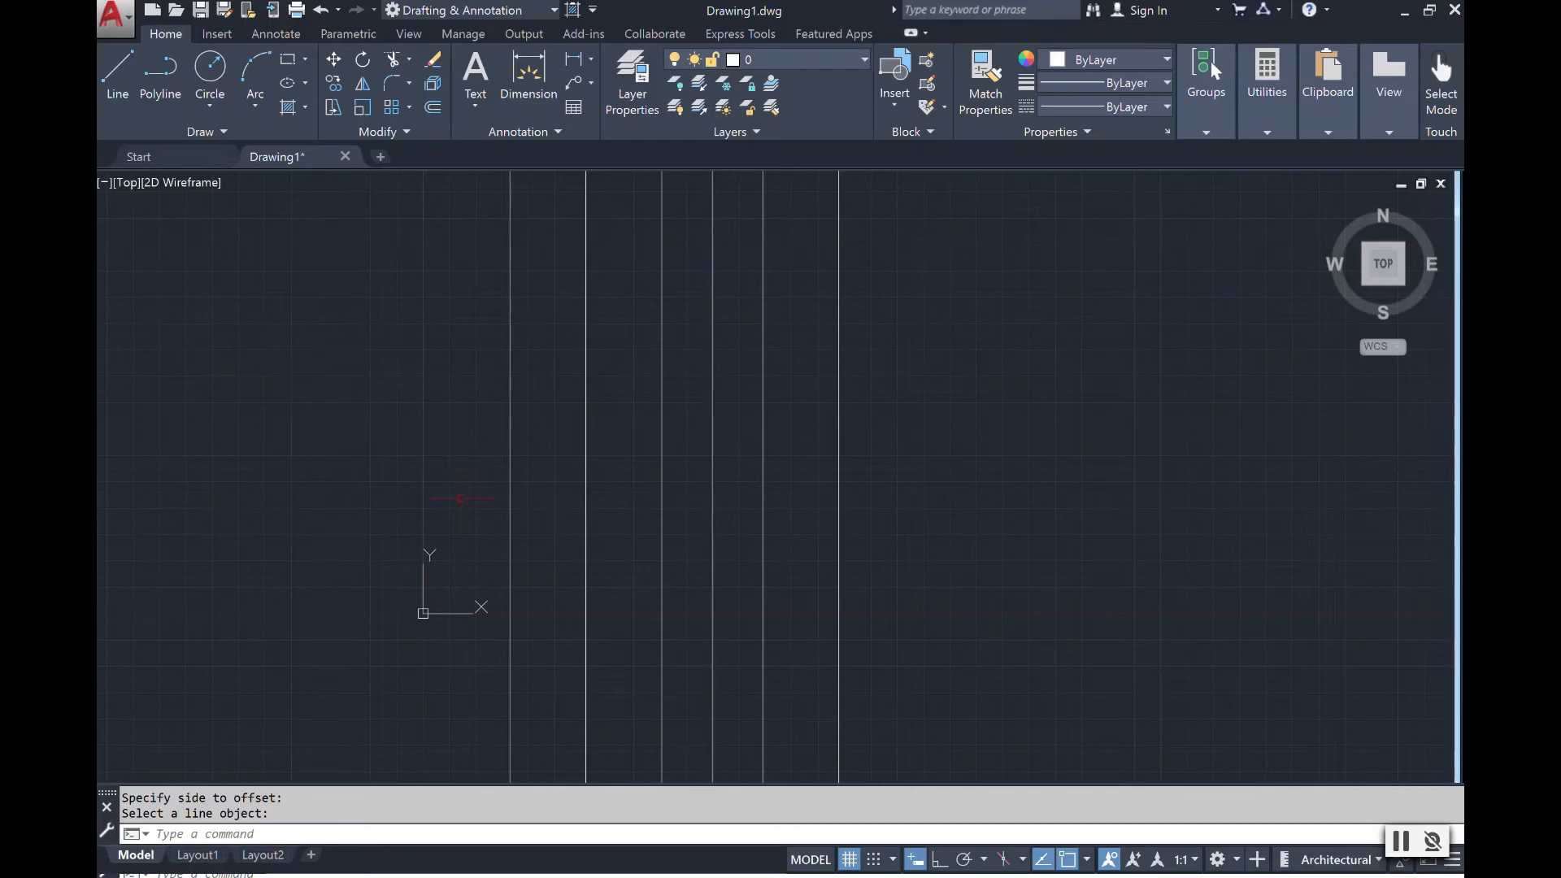
key(Escape)
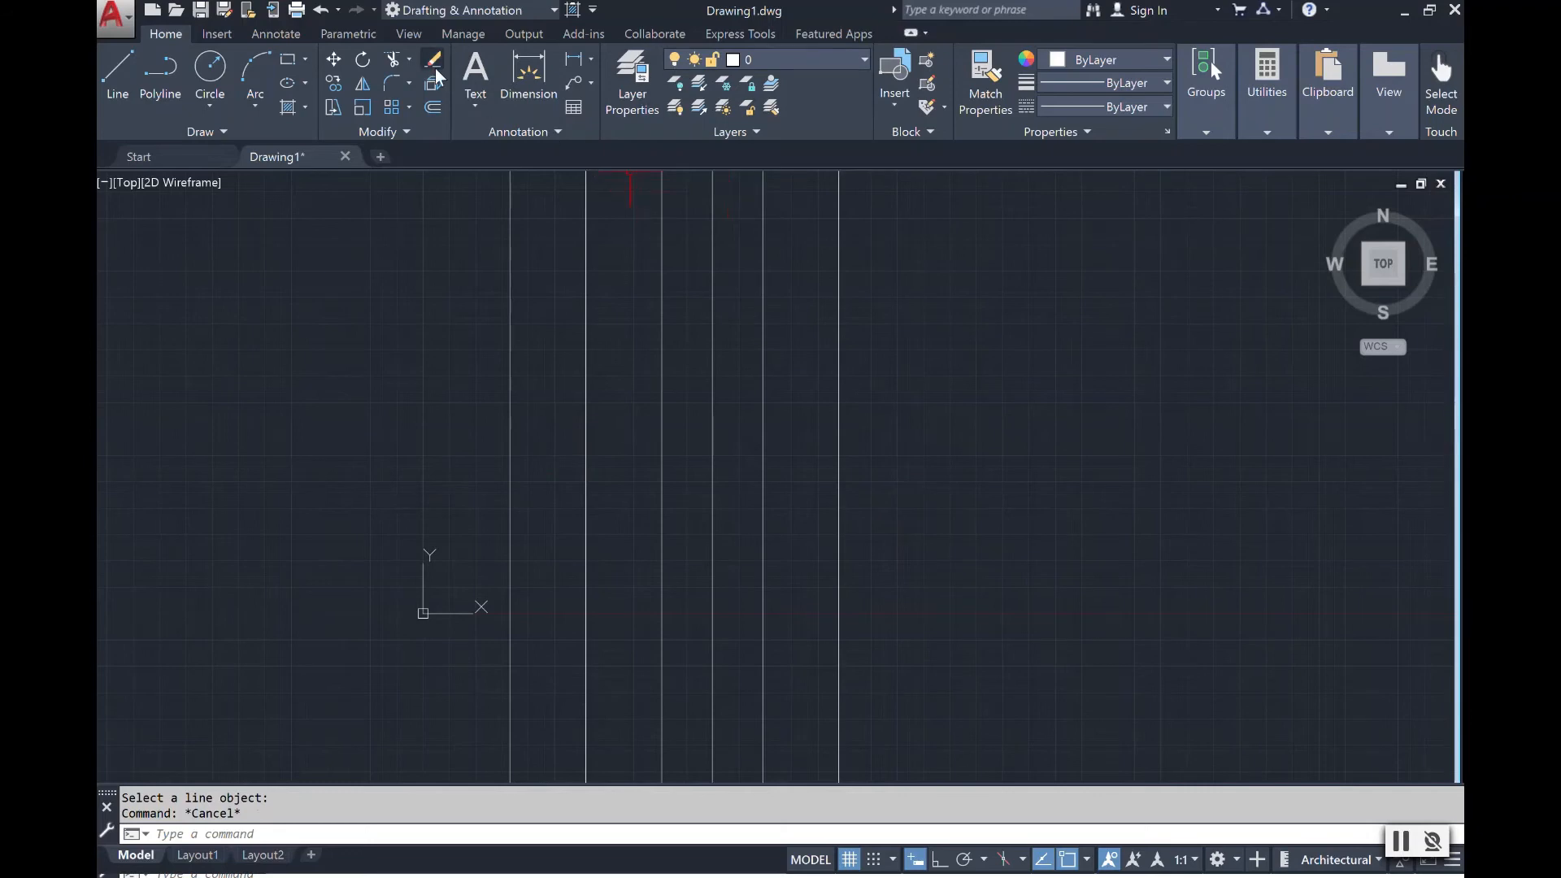
click(289, 59)
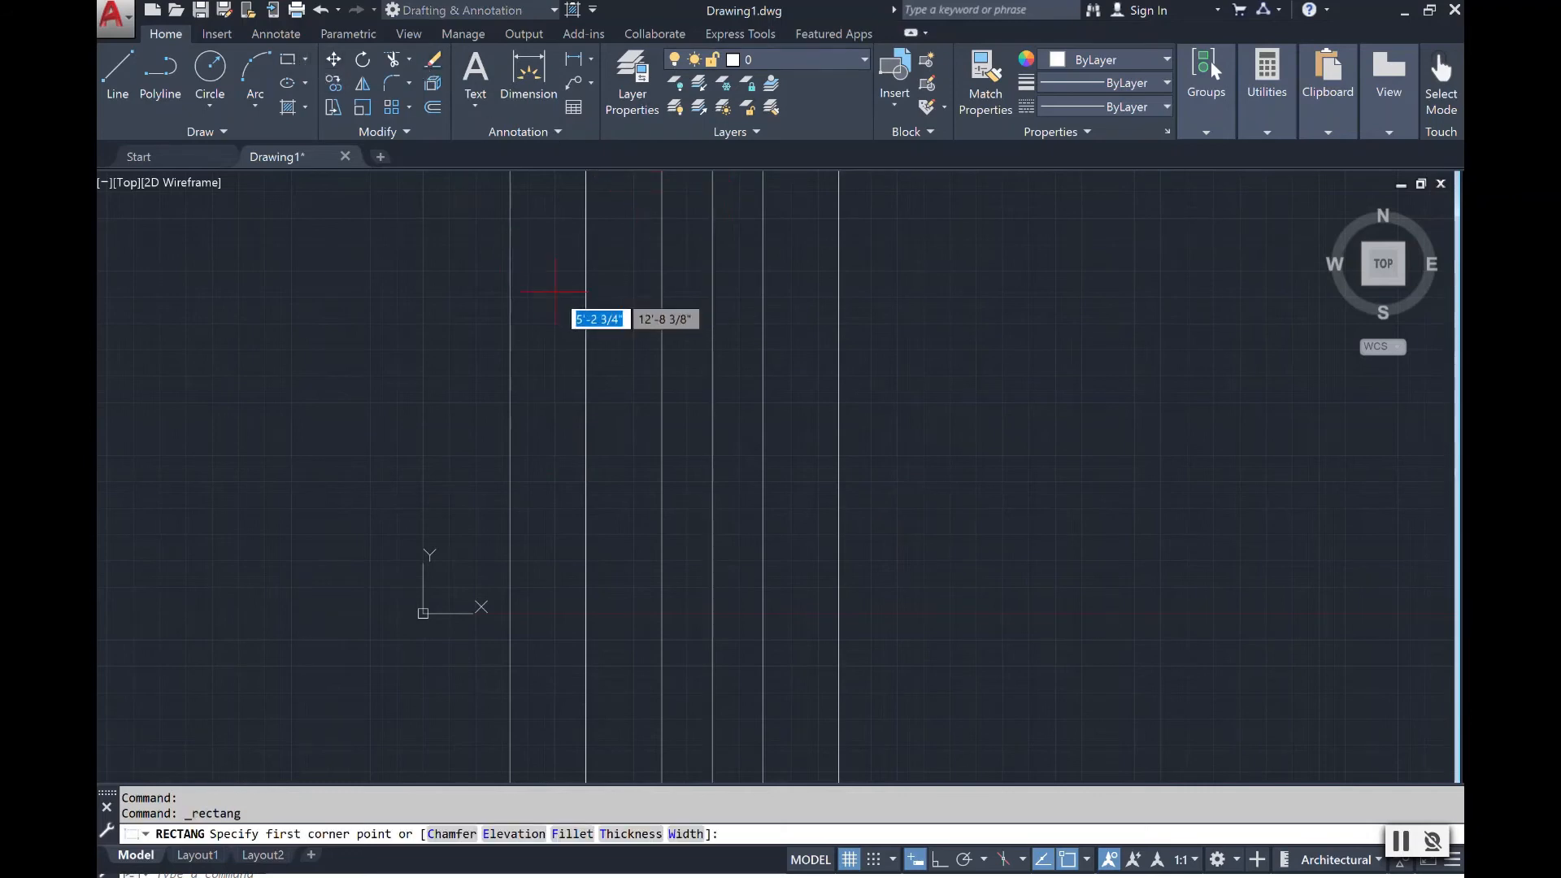
text(pan)
key(Escape)
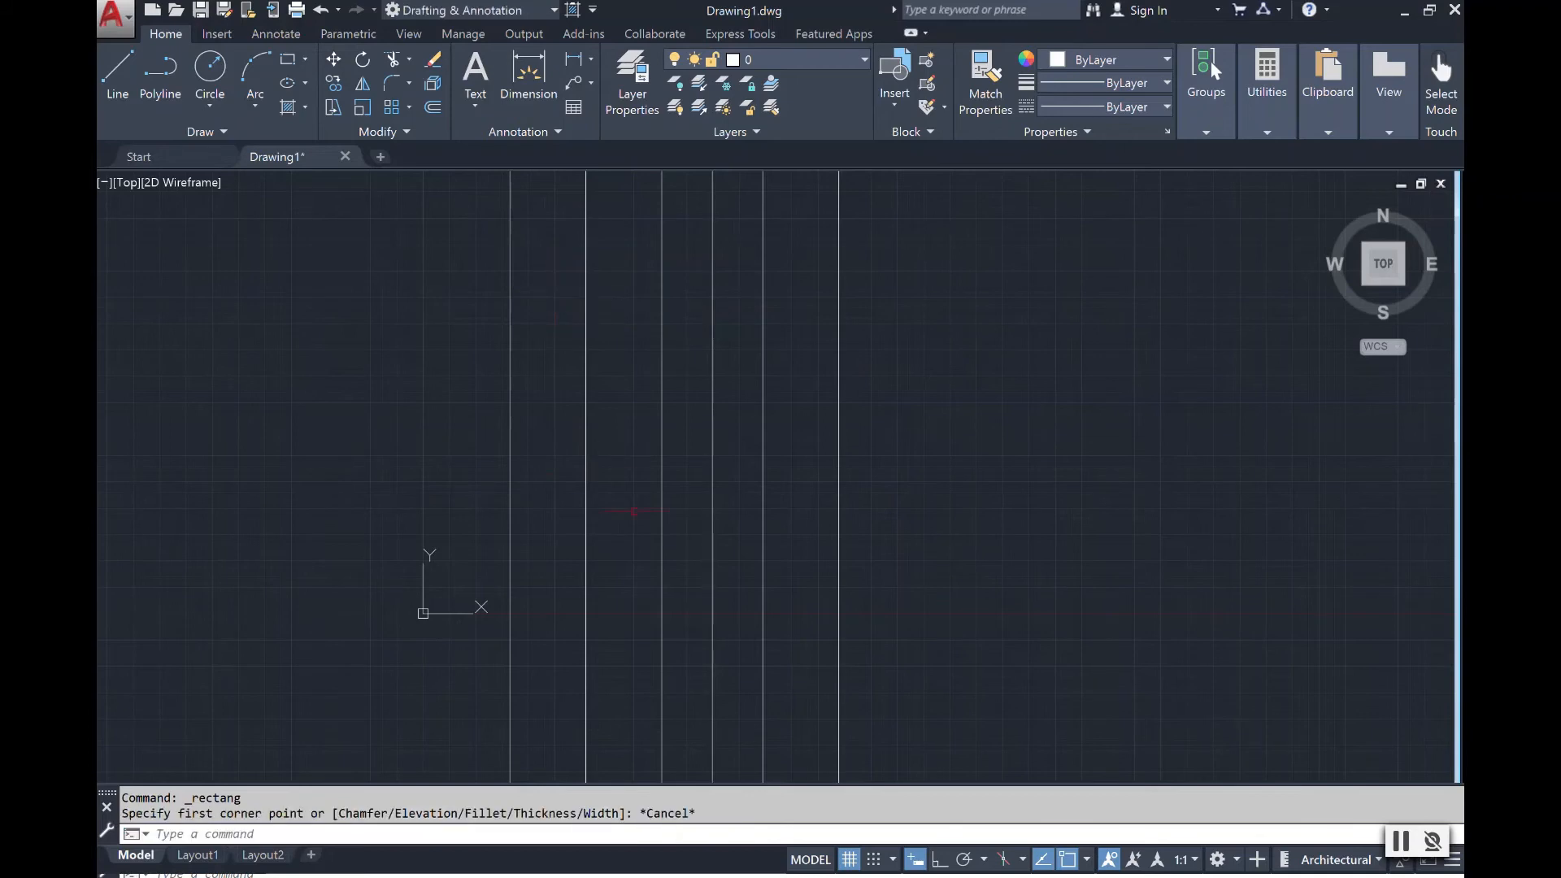
Draw a horizontal rectangle freehand in the empty area to the right of the vertical construction lines.
text(pan)
key(Return)
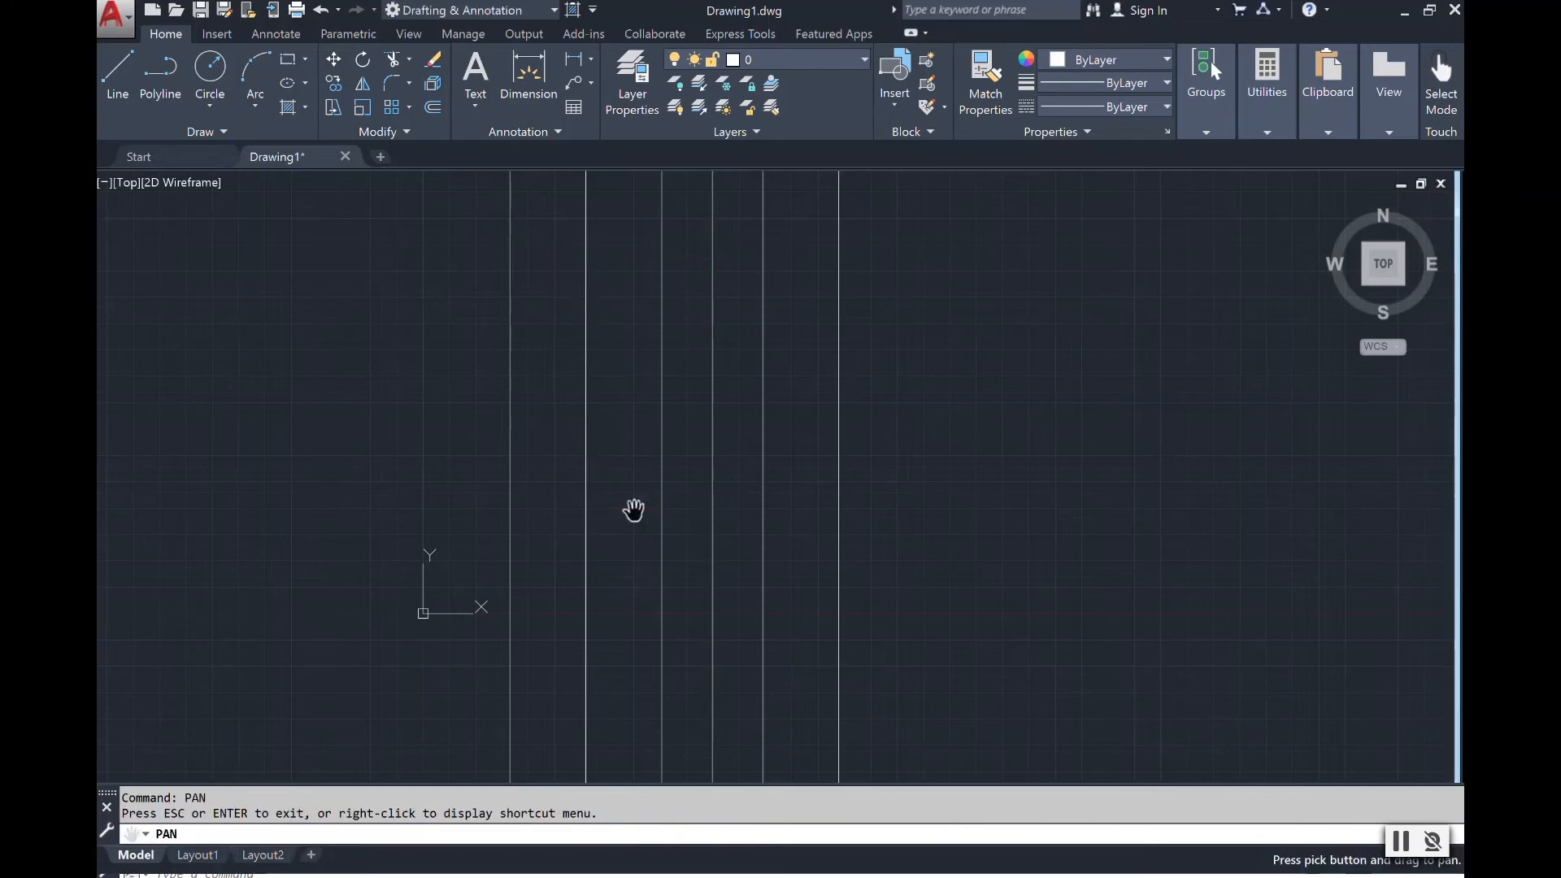
drag(1192, 547, 589, 512)
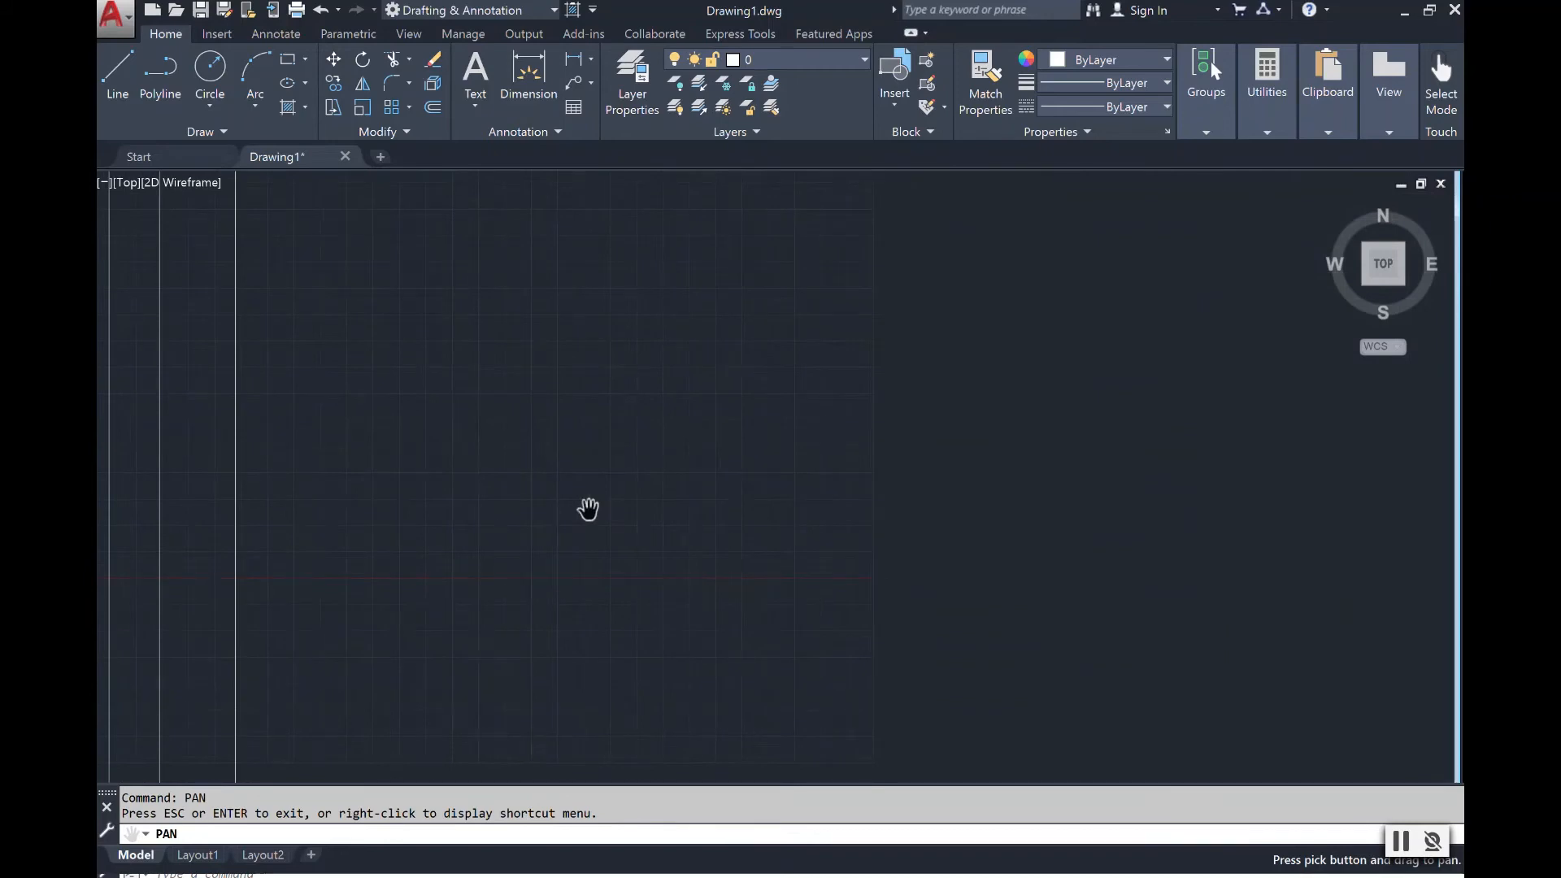
right_click(588, 510)
click(608, 523)
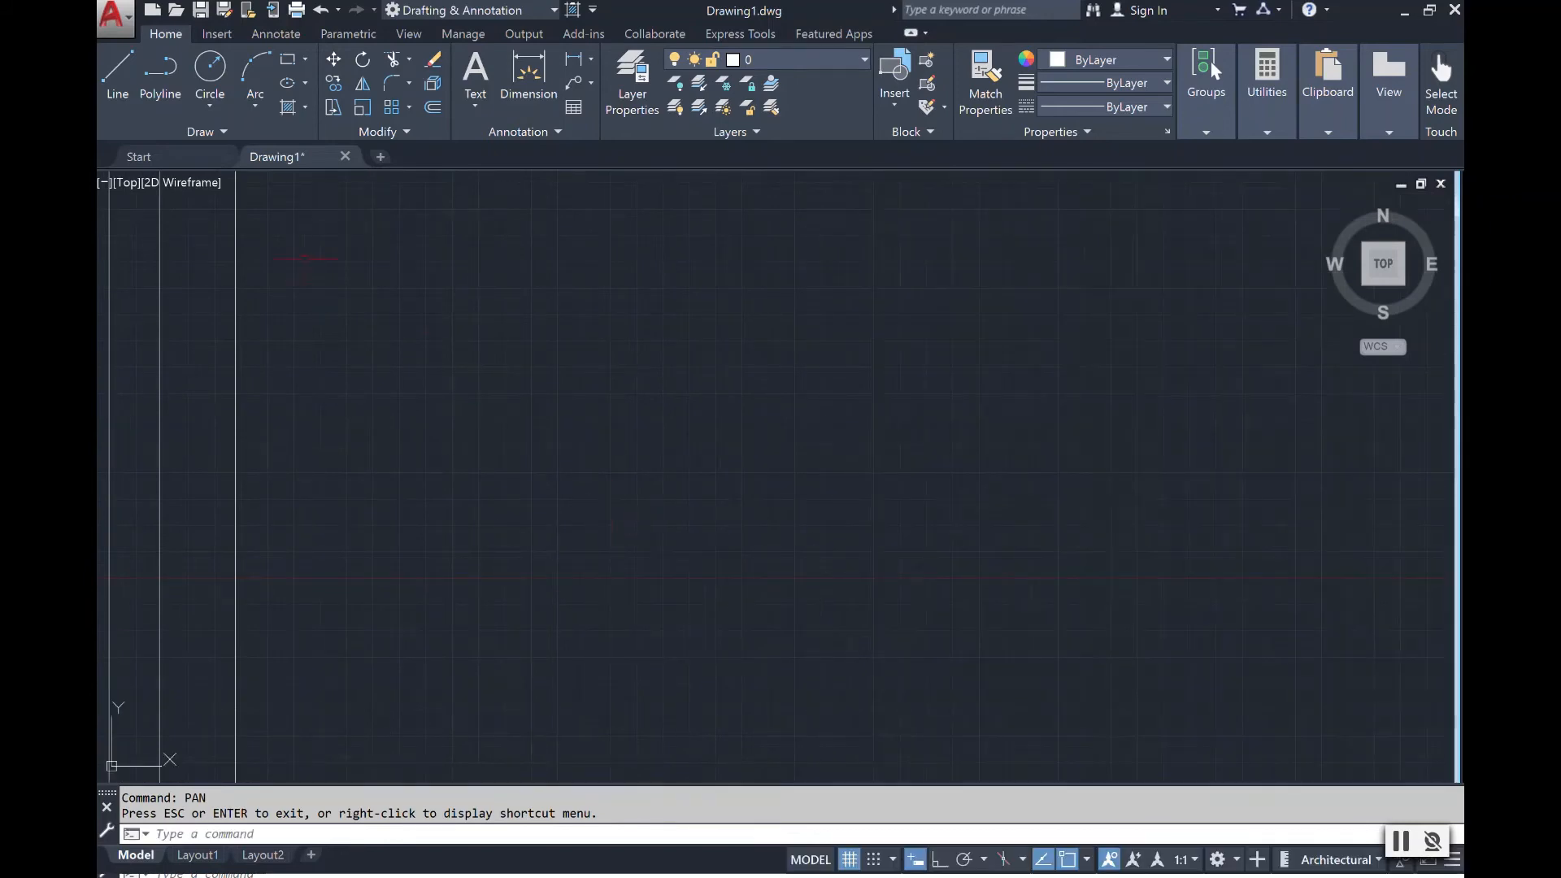
click(289, 59)
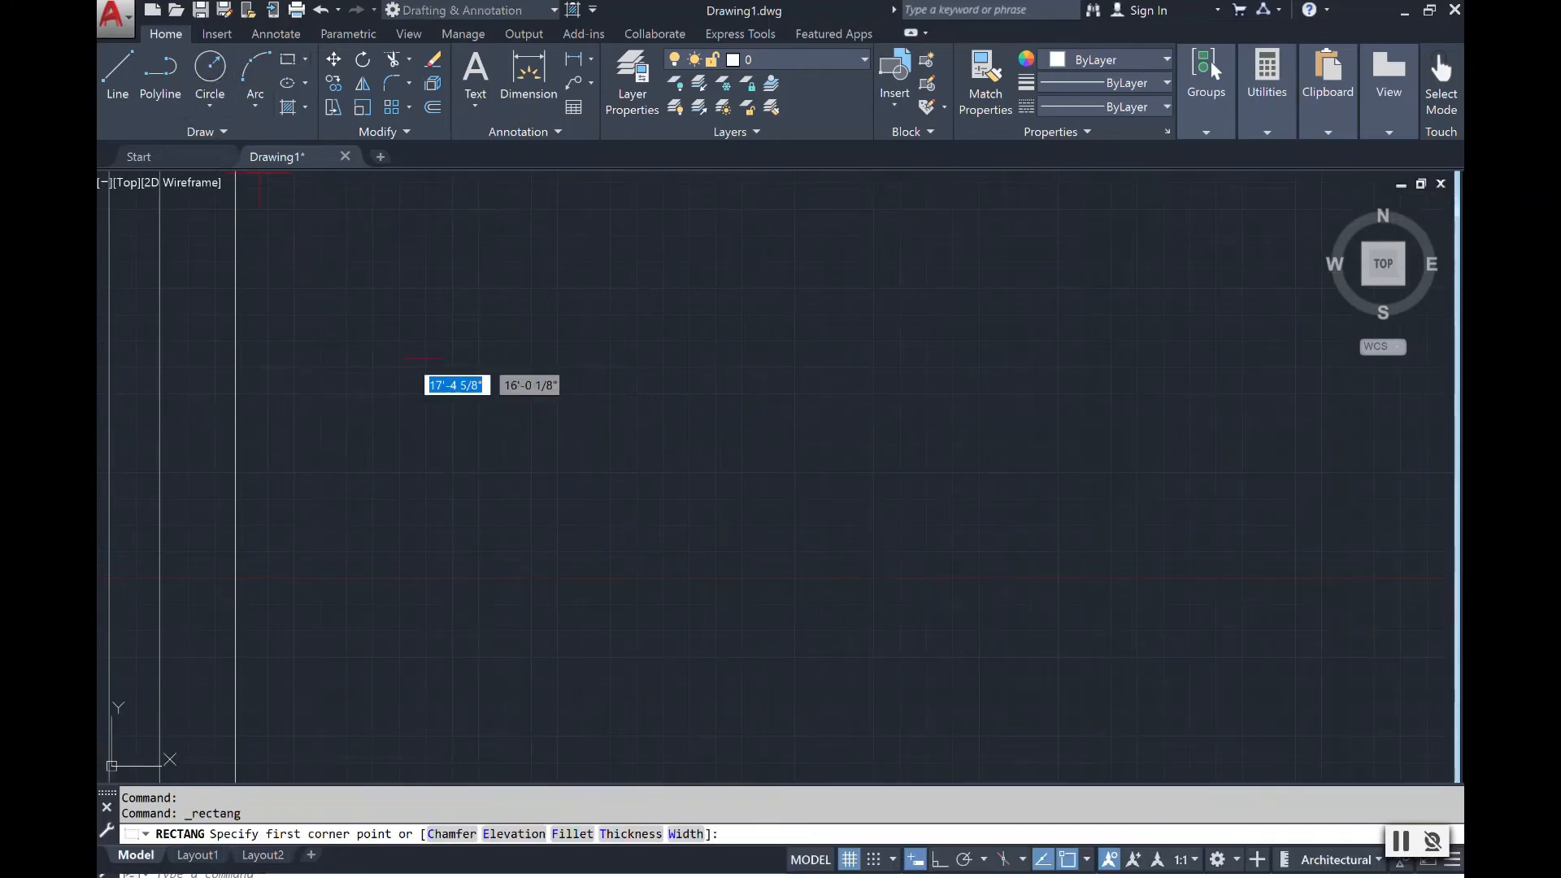
click(442, 302)
click(882, 512)
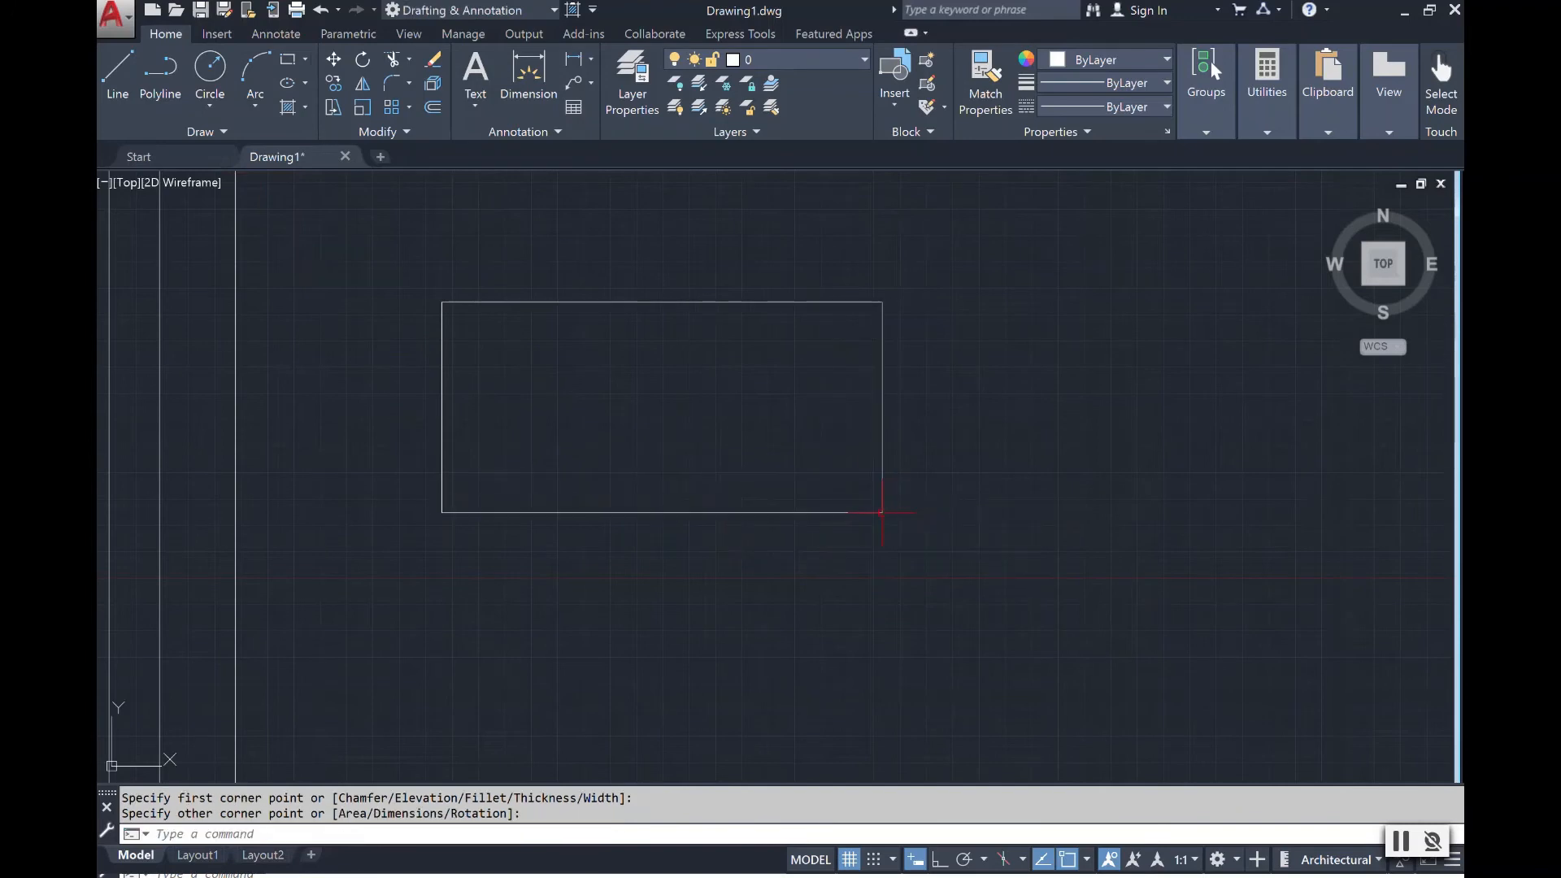
key(Escape)
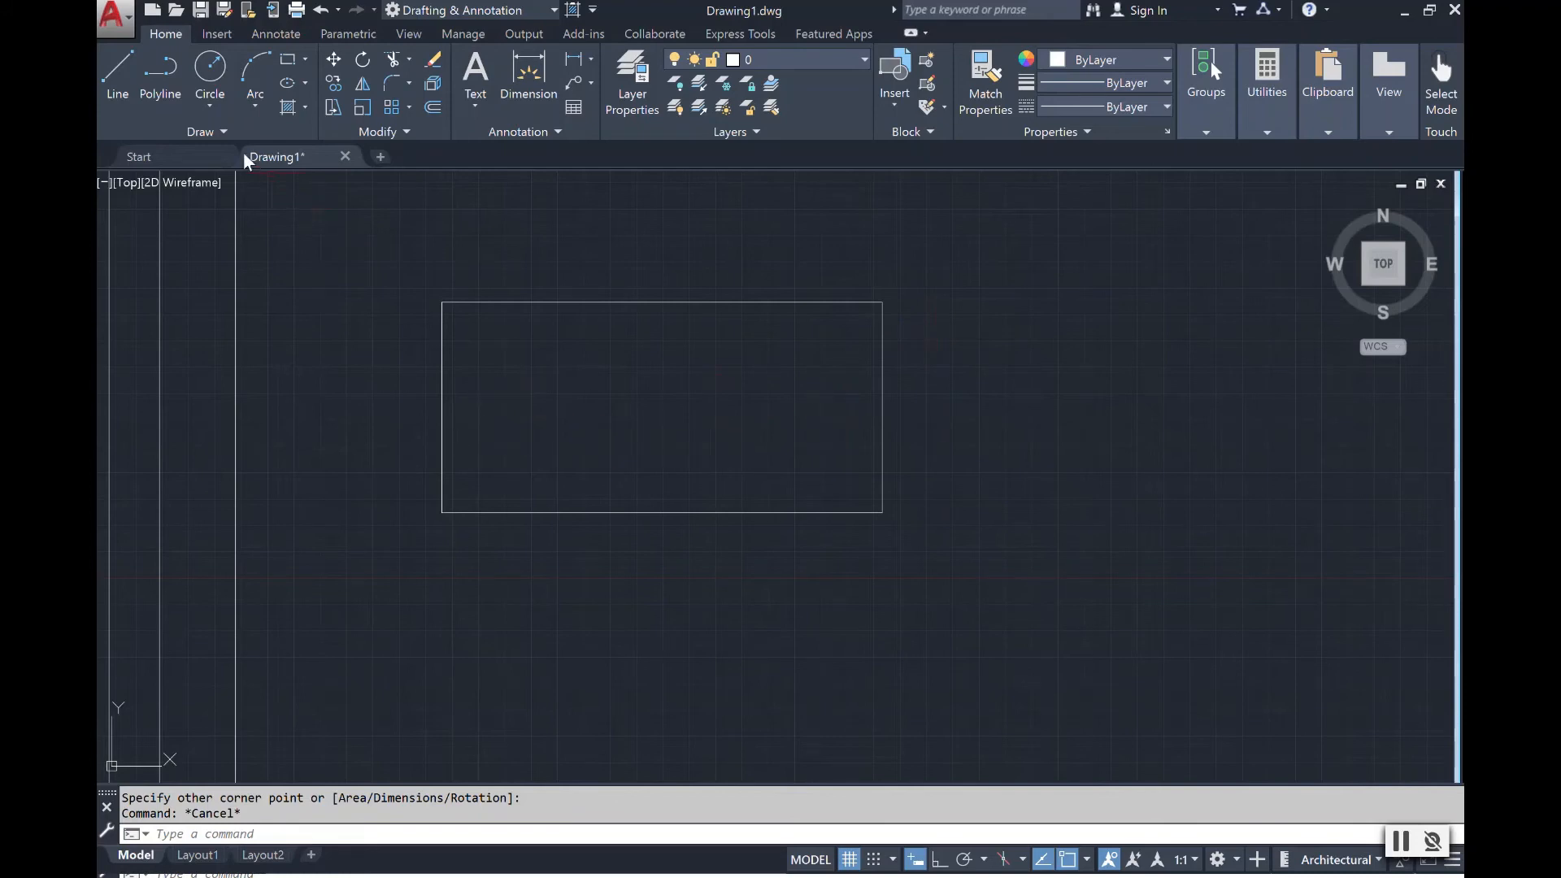
click(221, 130)
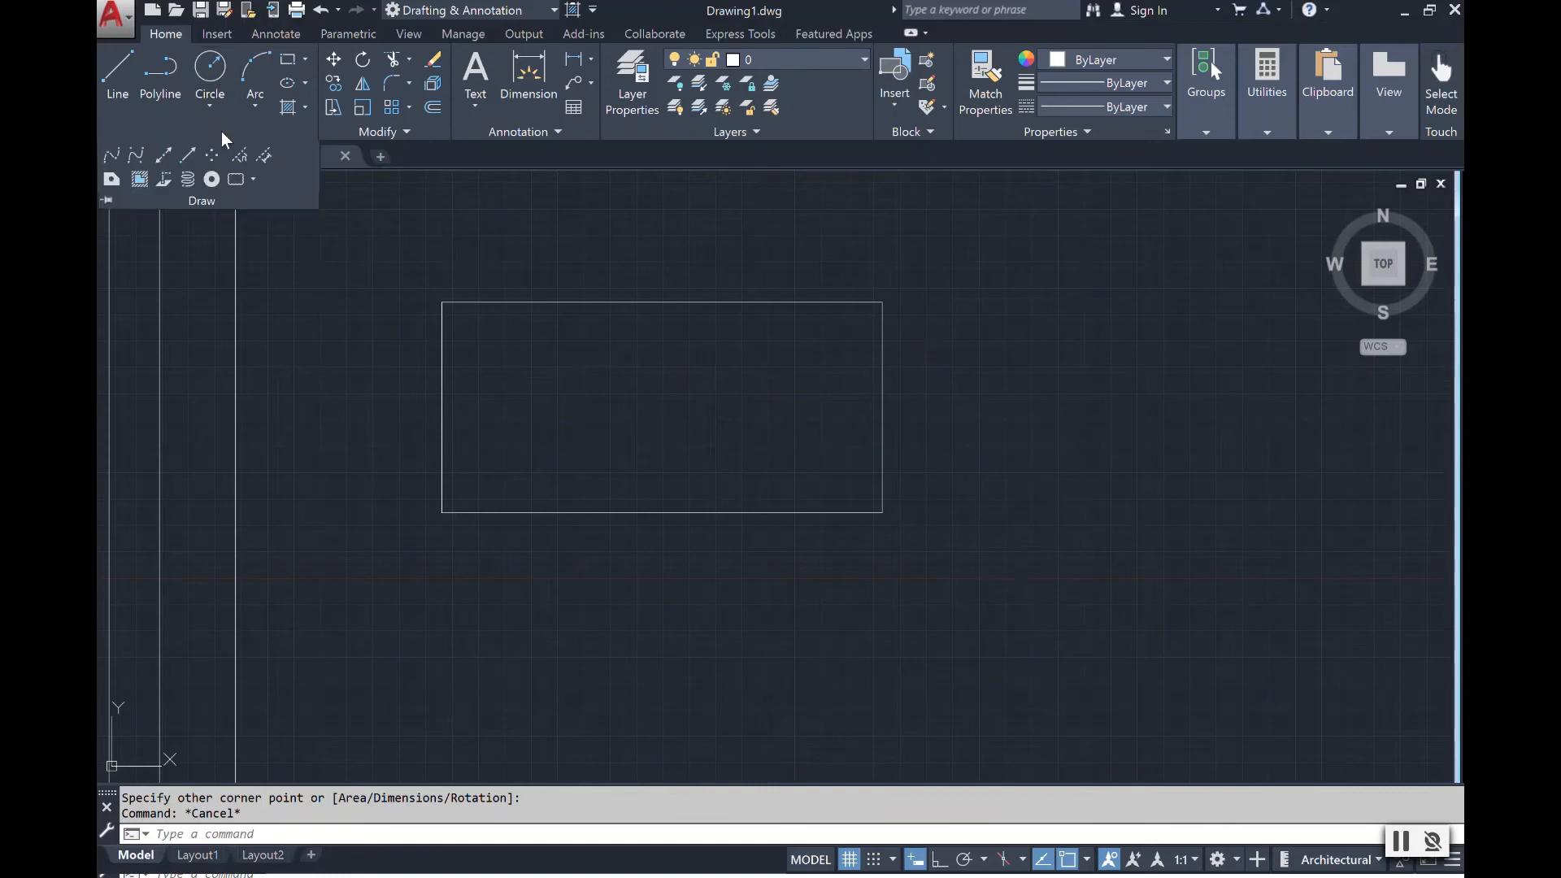
click(163, 156)
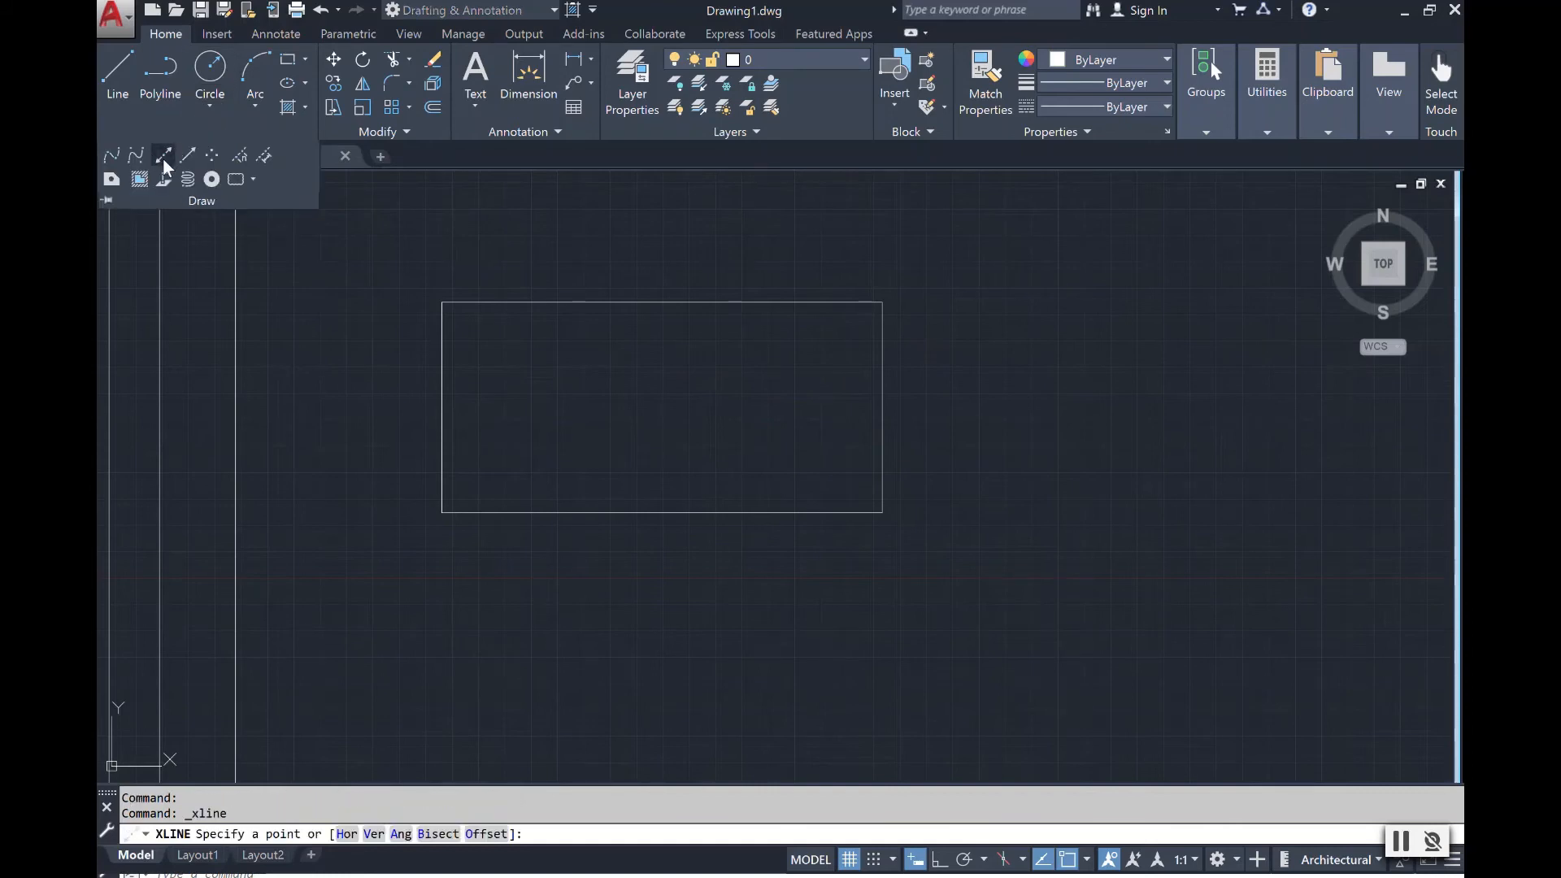
text(o)
key(Return)
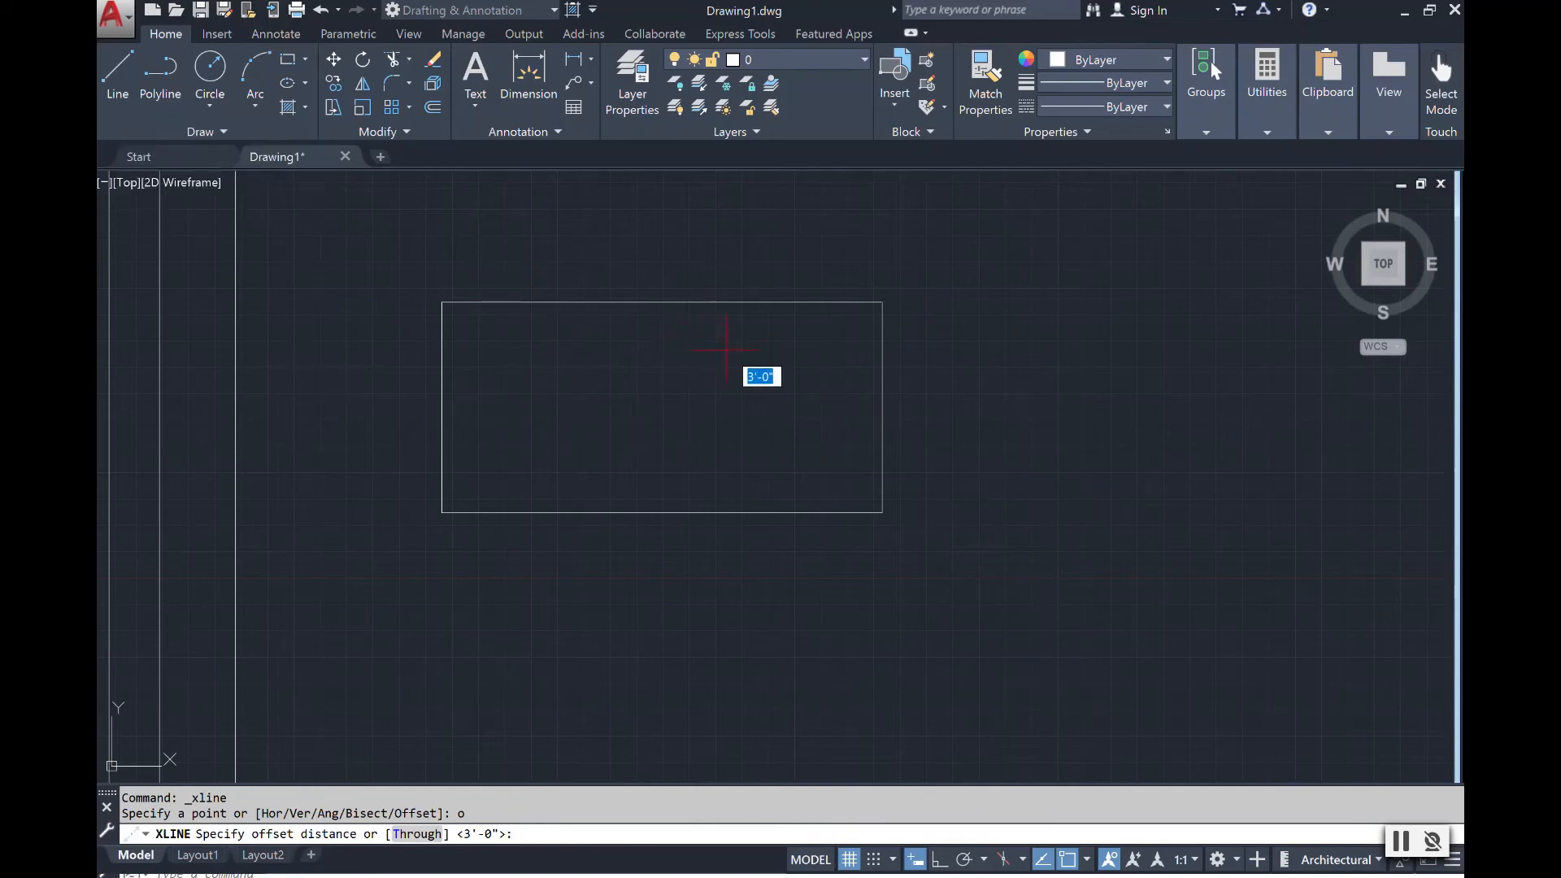
key(Escape)
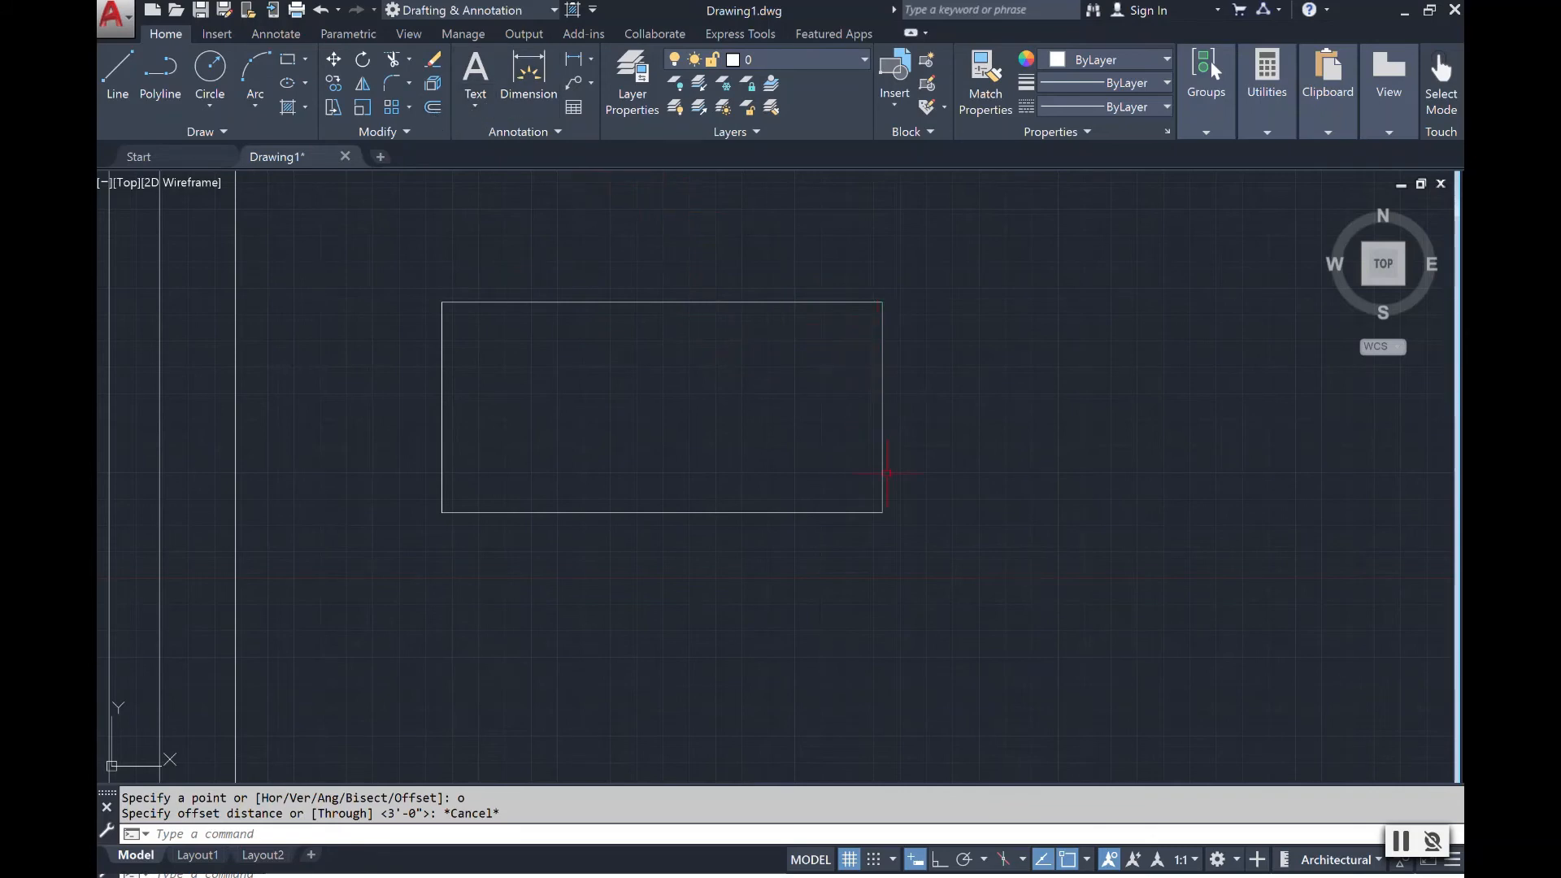
click(434, 107)
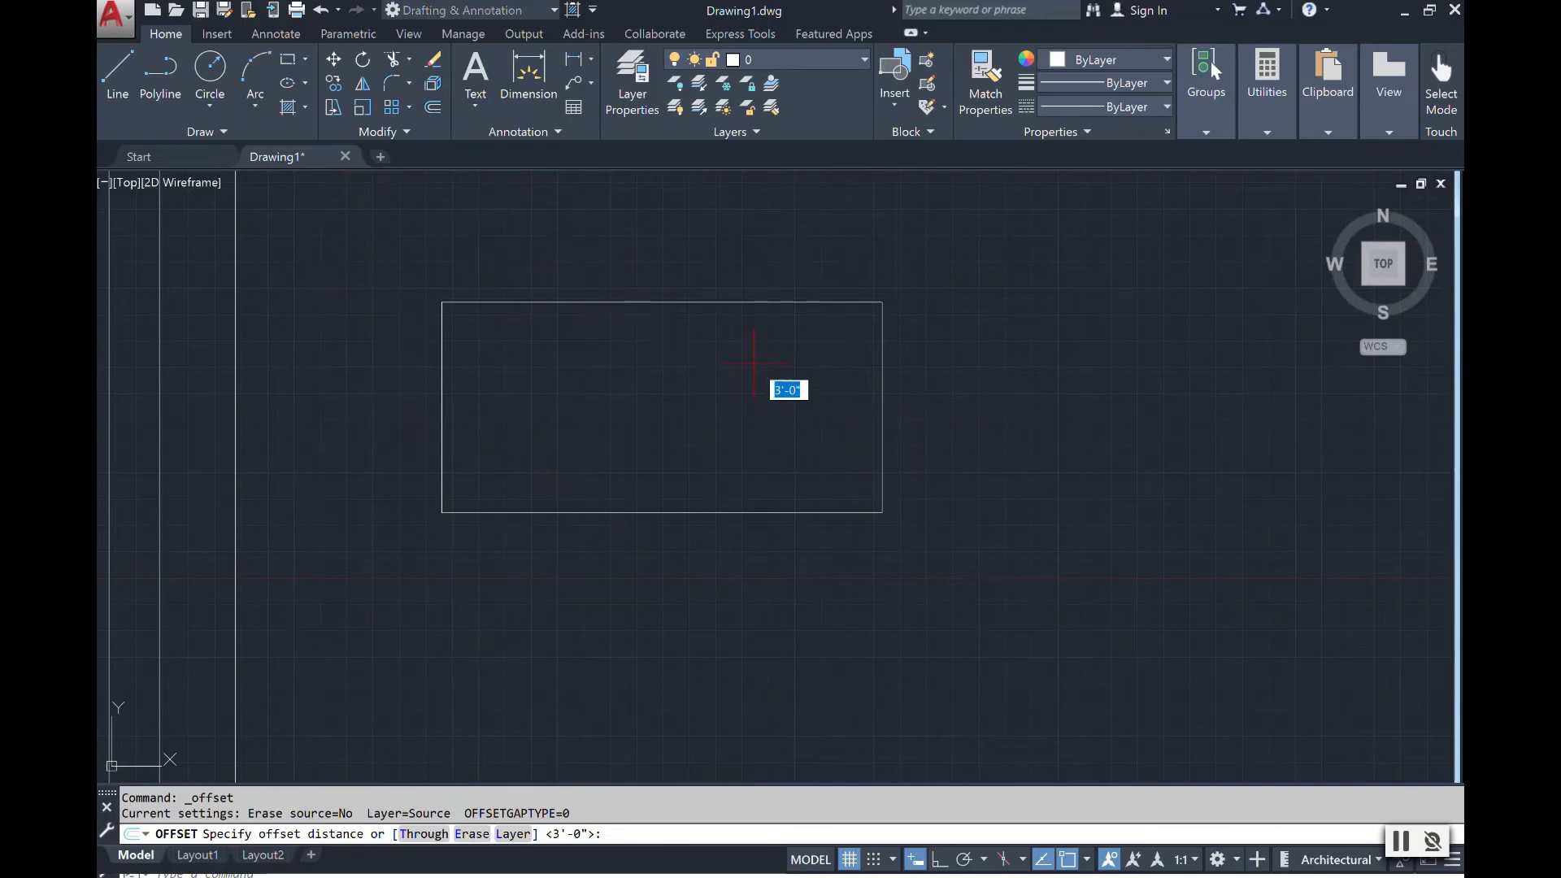
key(Escape)
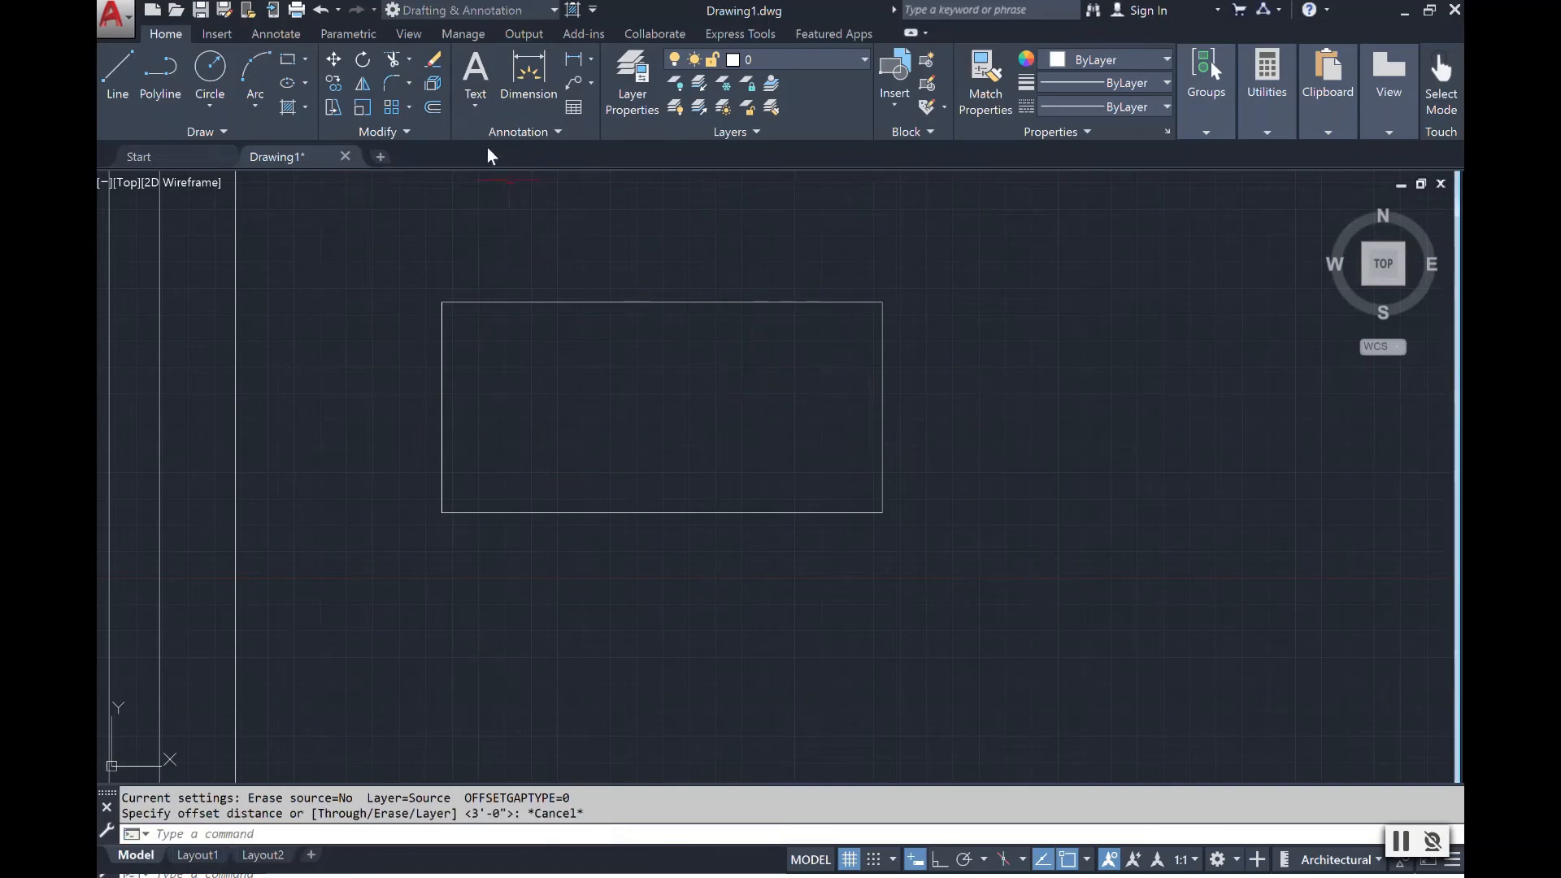
Try to offset the rectangle by 5' with the Offset command.
click(432, 107)
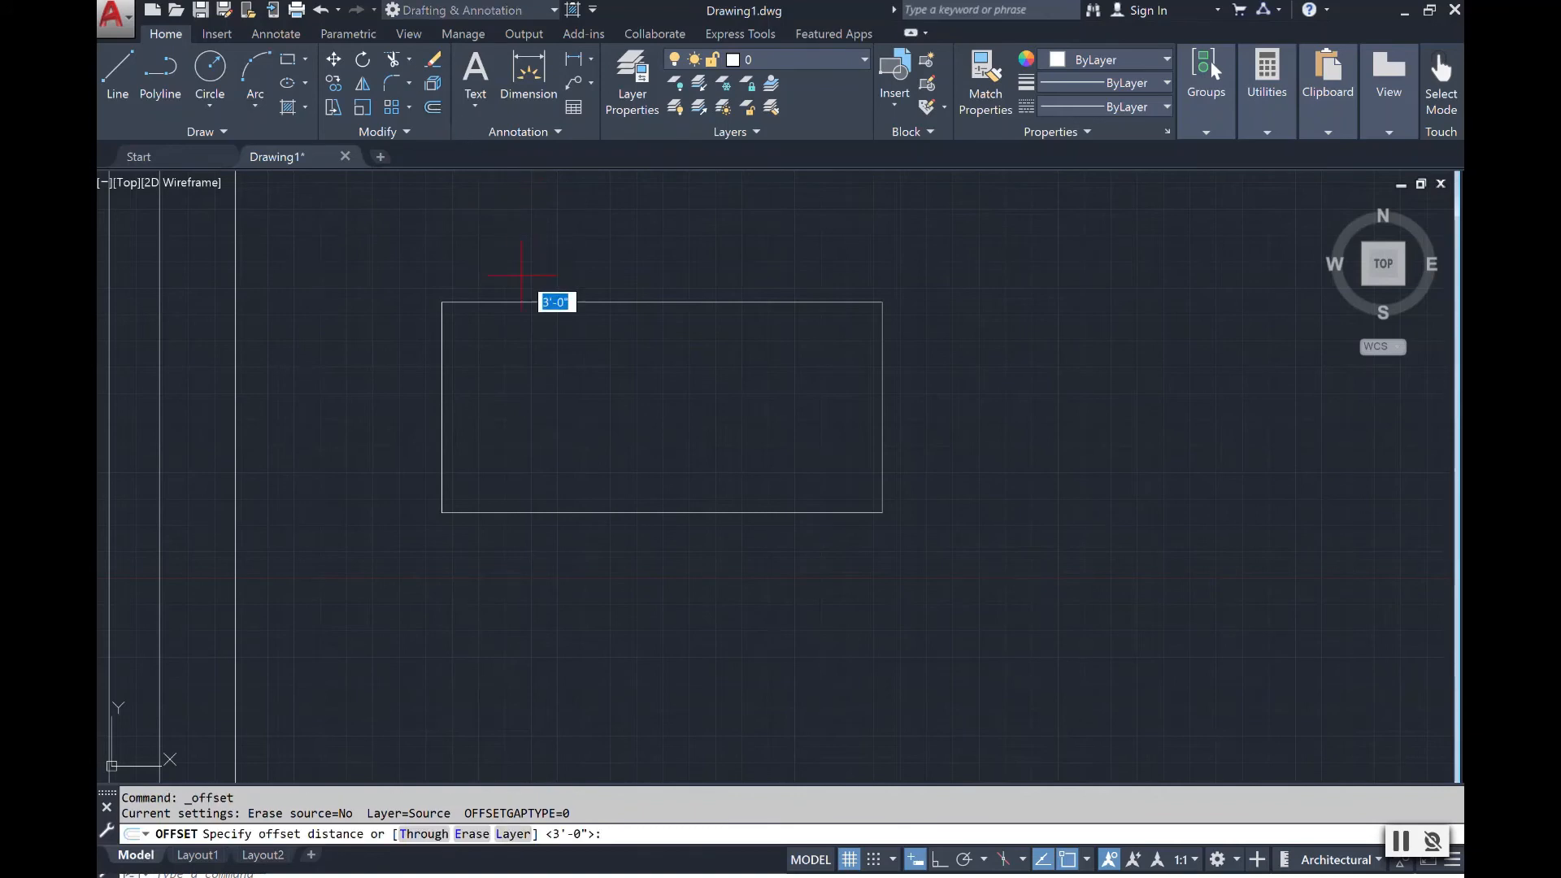
text(5')
key(Return)
scroll(521, 275, up, 2)
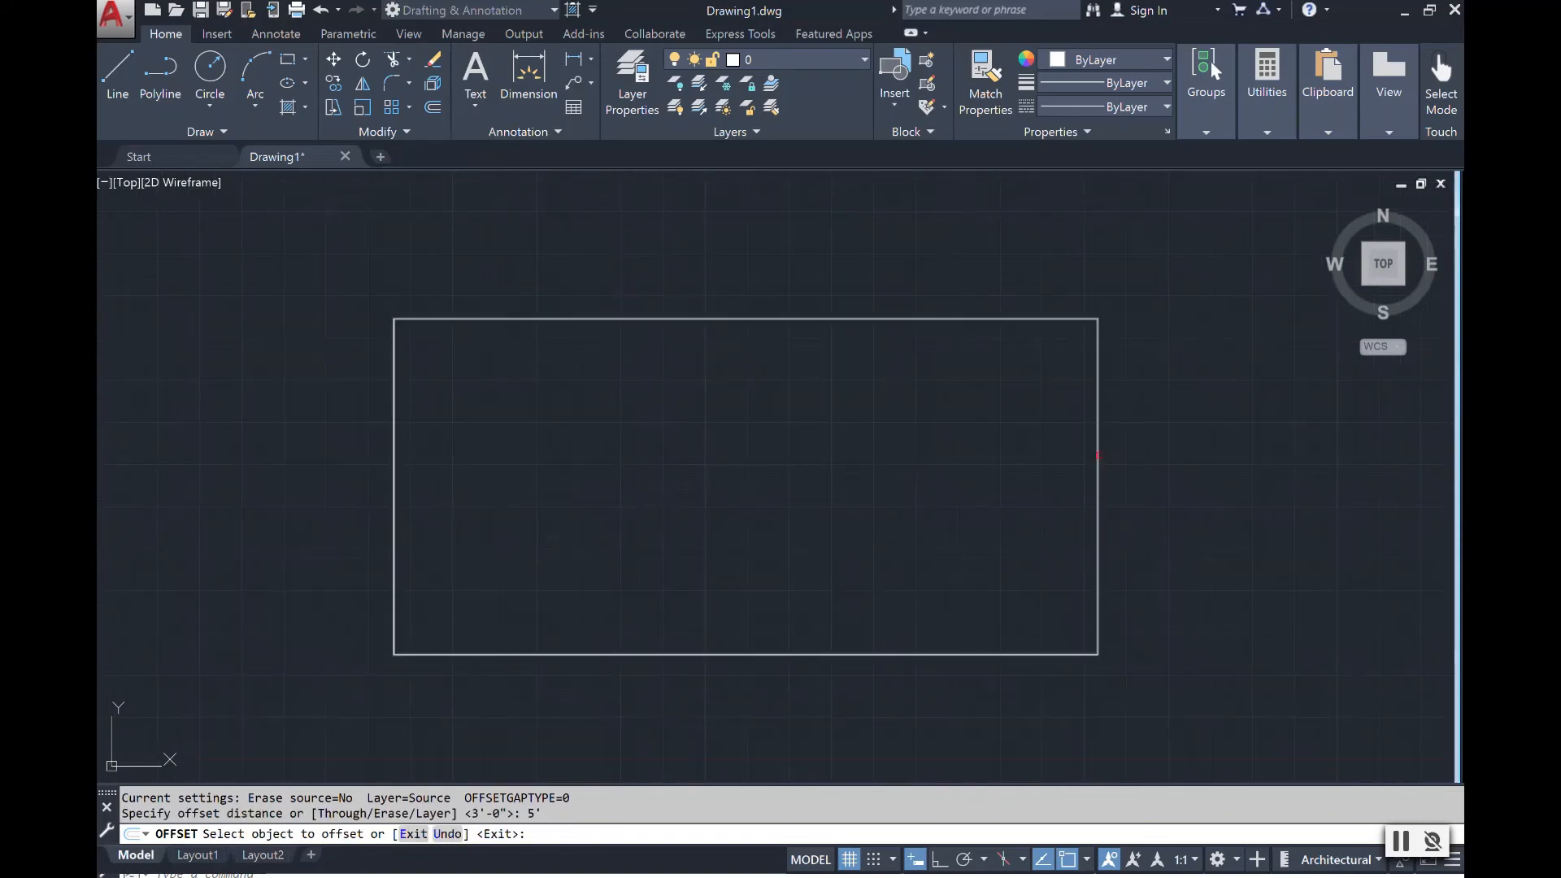
click(1097, 457)
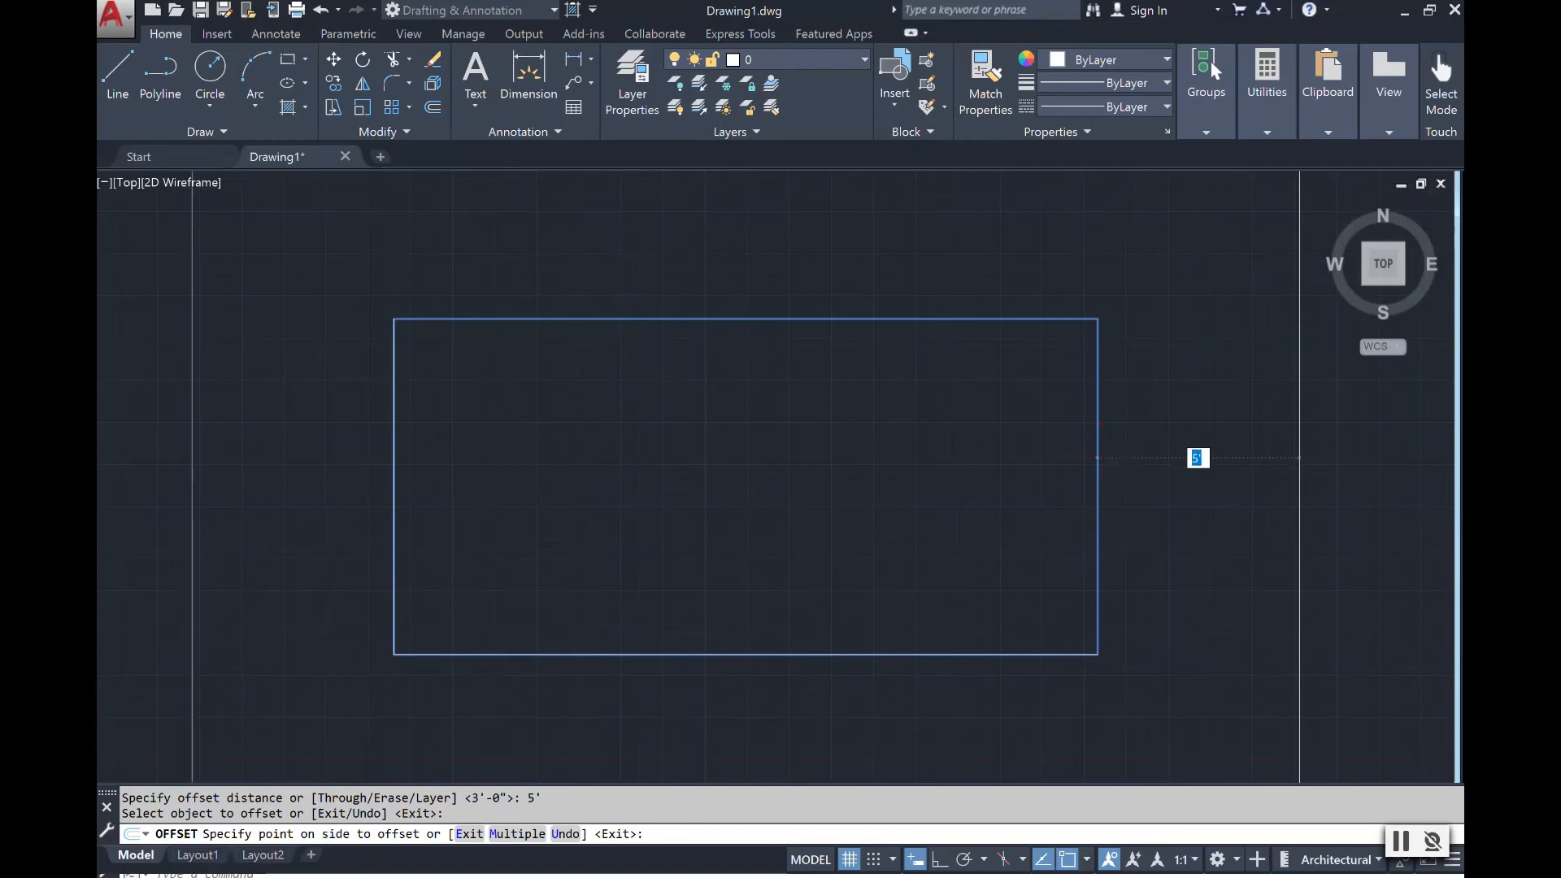
scroll(1101, 457, down, 3)
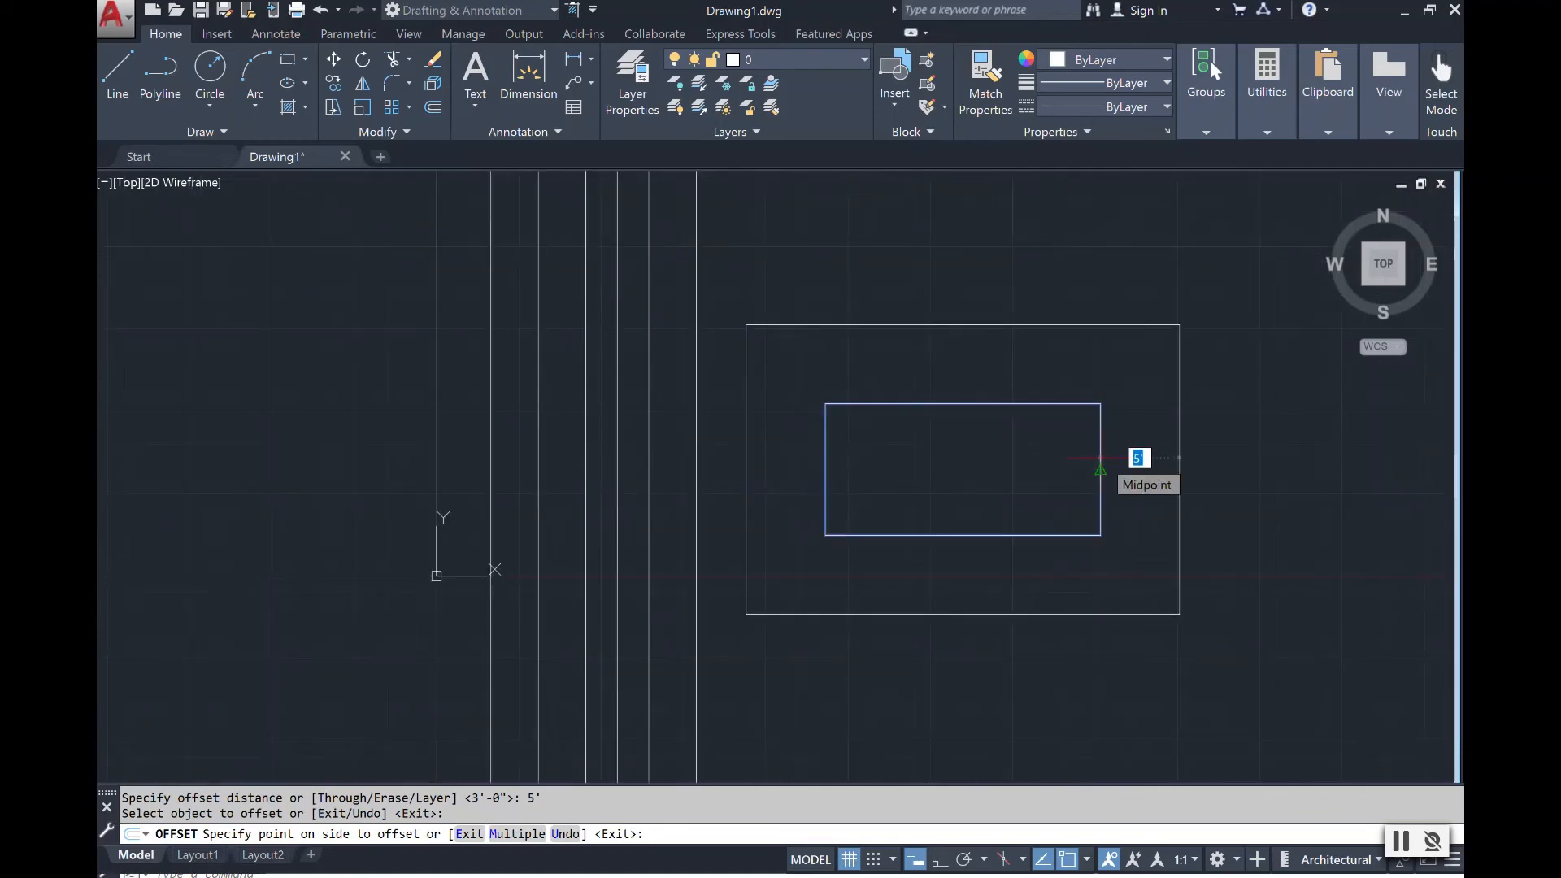
click(1100, 458)
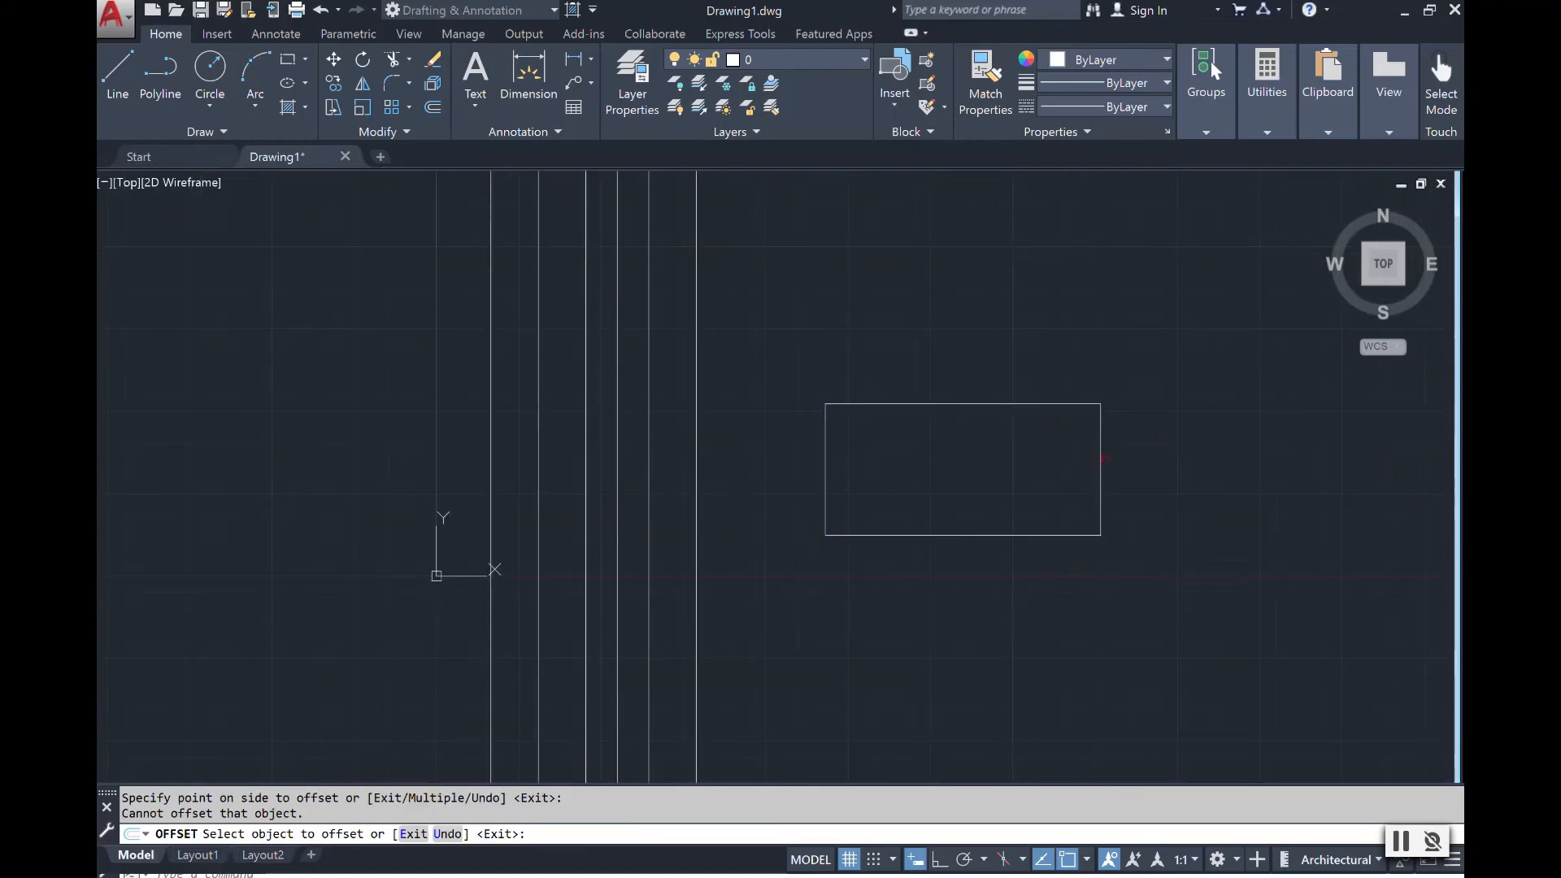
click(1104, 462)
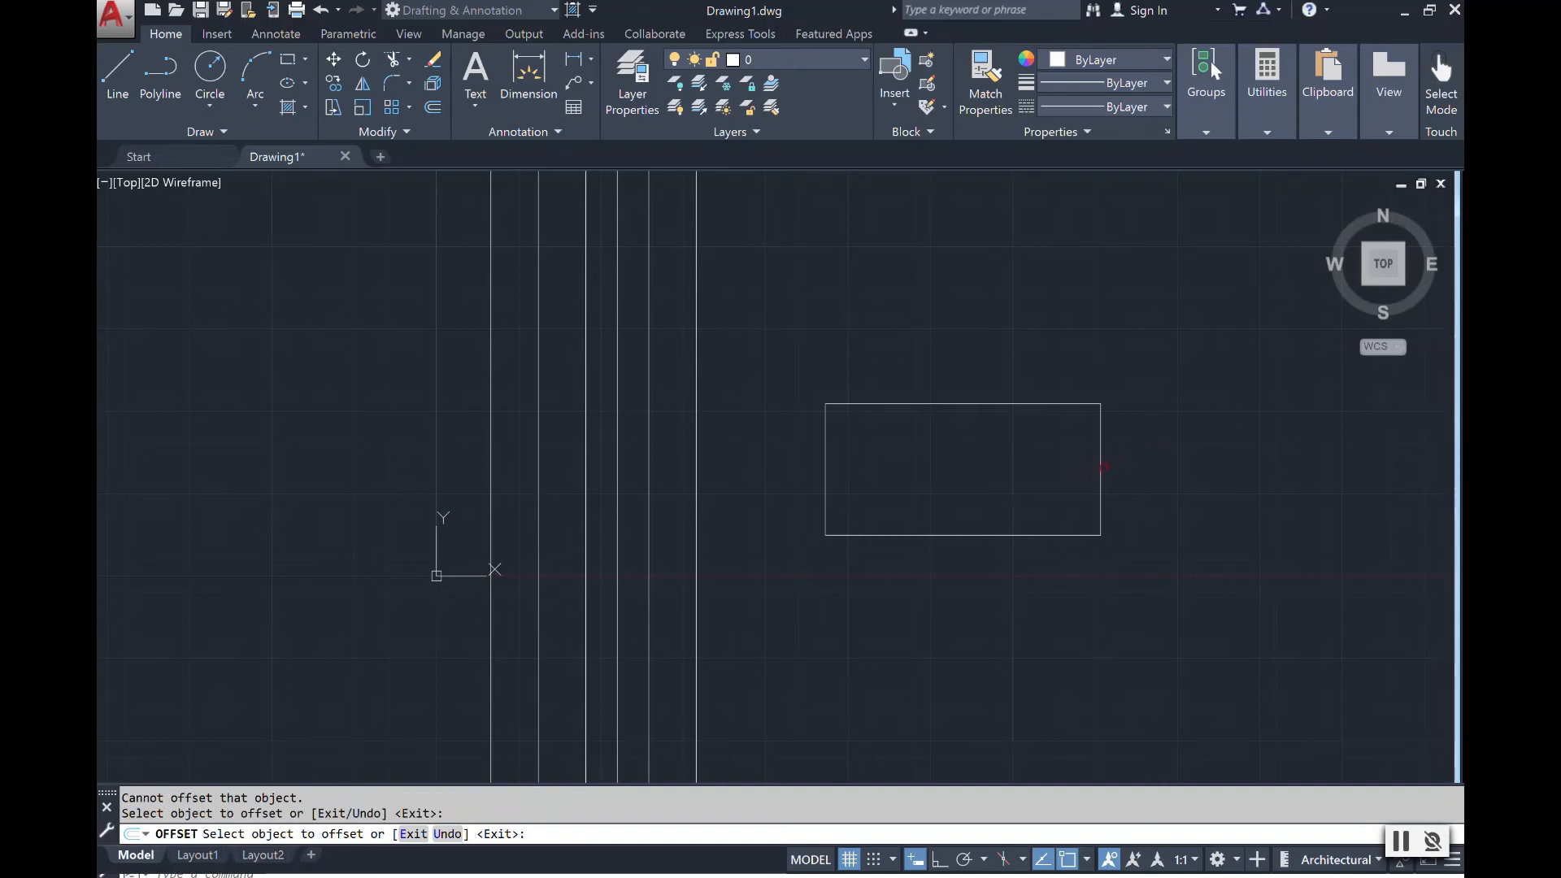
click(1103, 467)
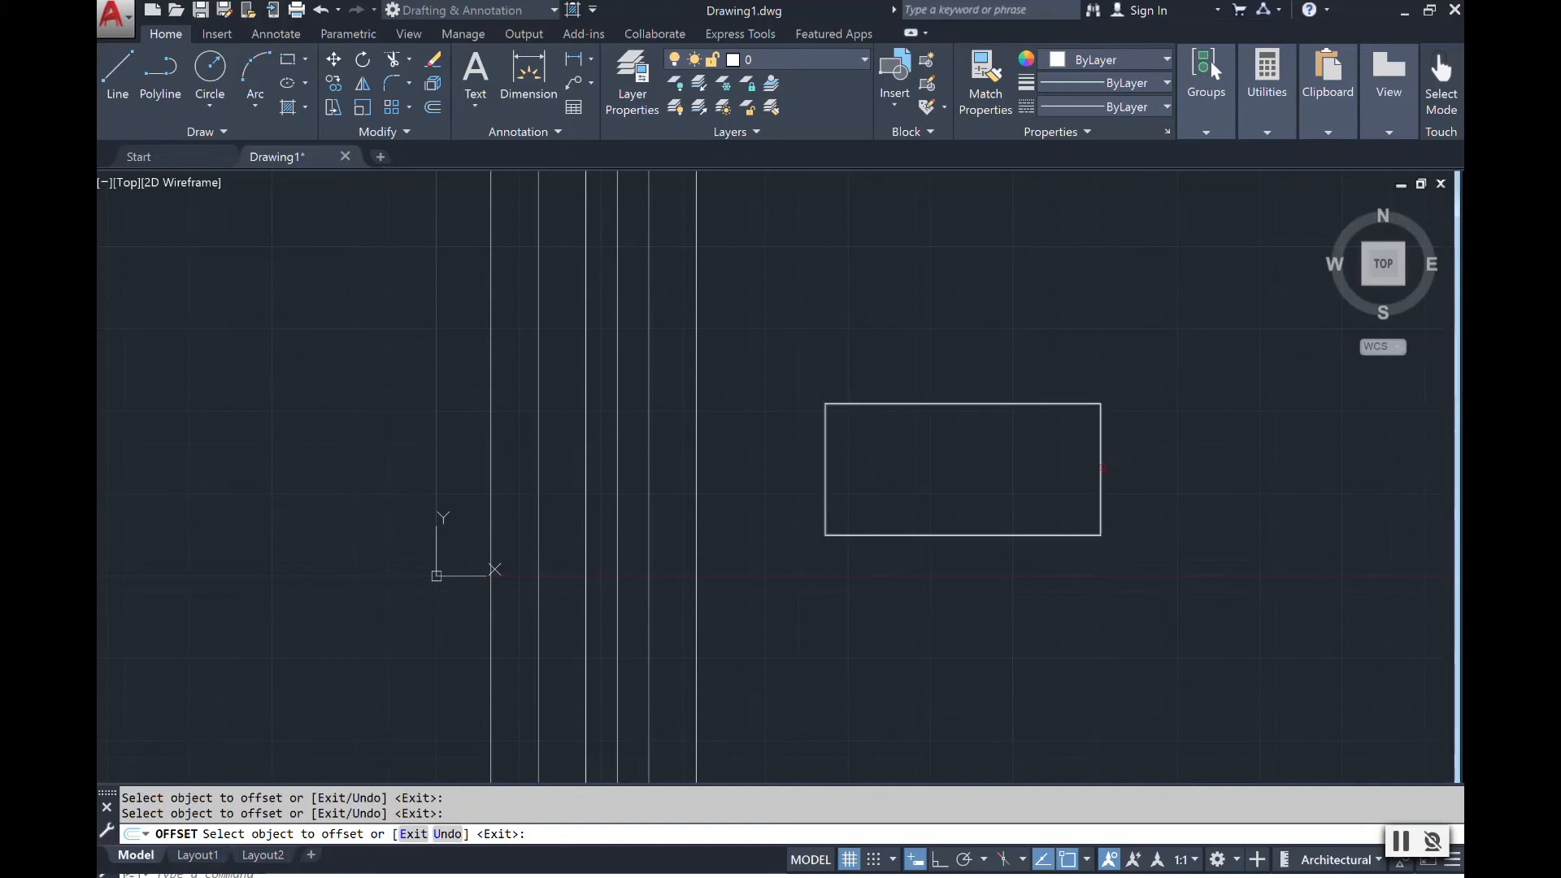
Offset the whole rectangle 5' outward with the Offset command, and undo that offset.
key(Return)
key(Return)
key(Return)
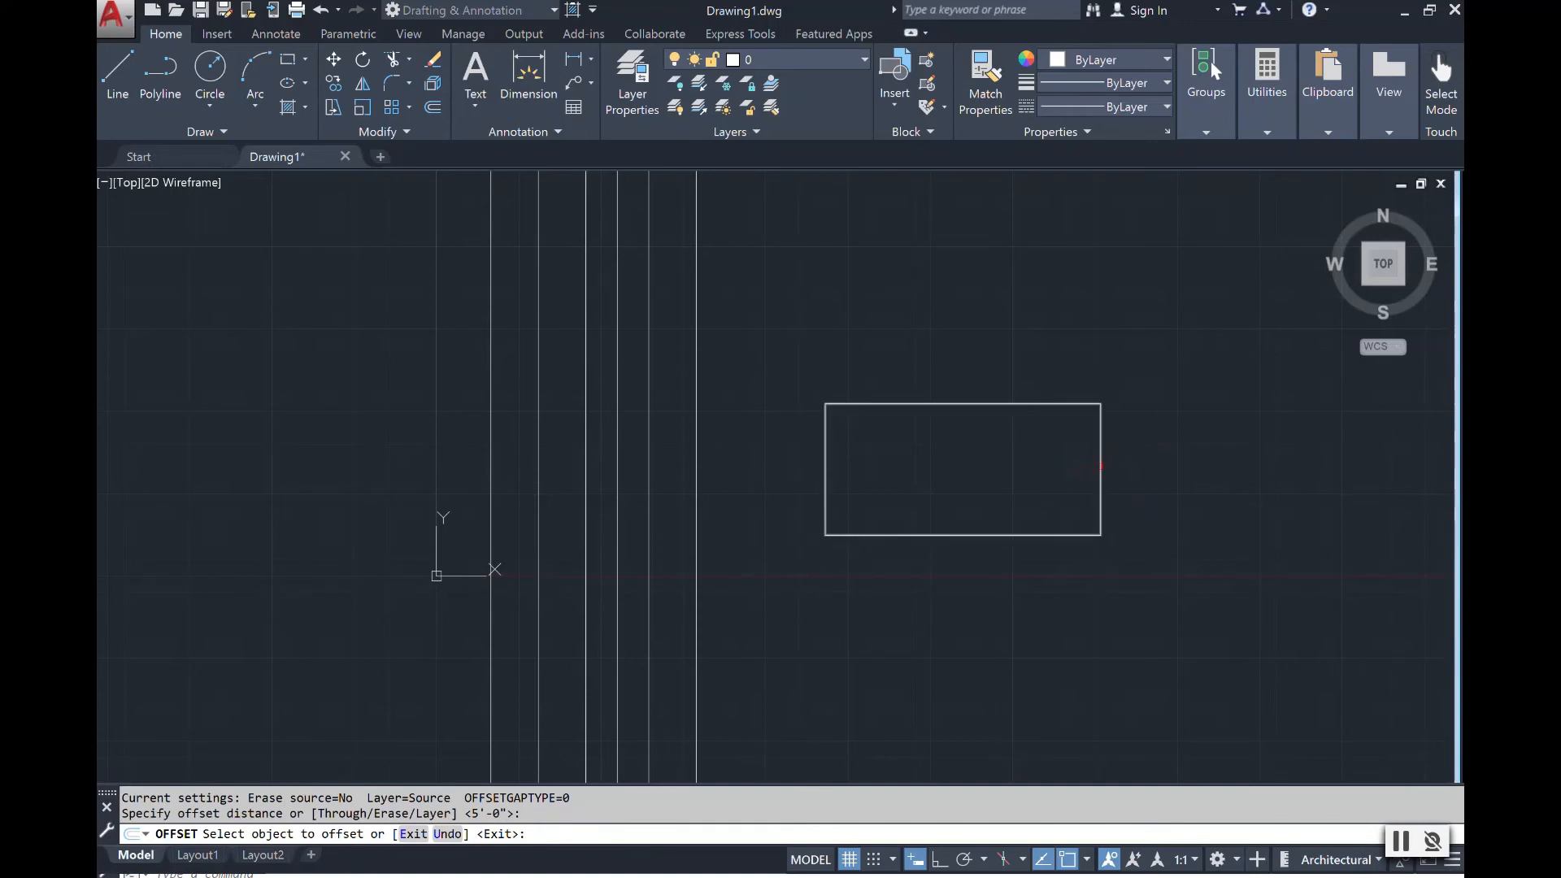
click(1100, 465)
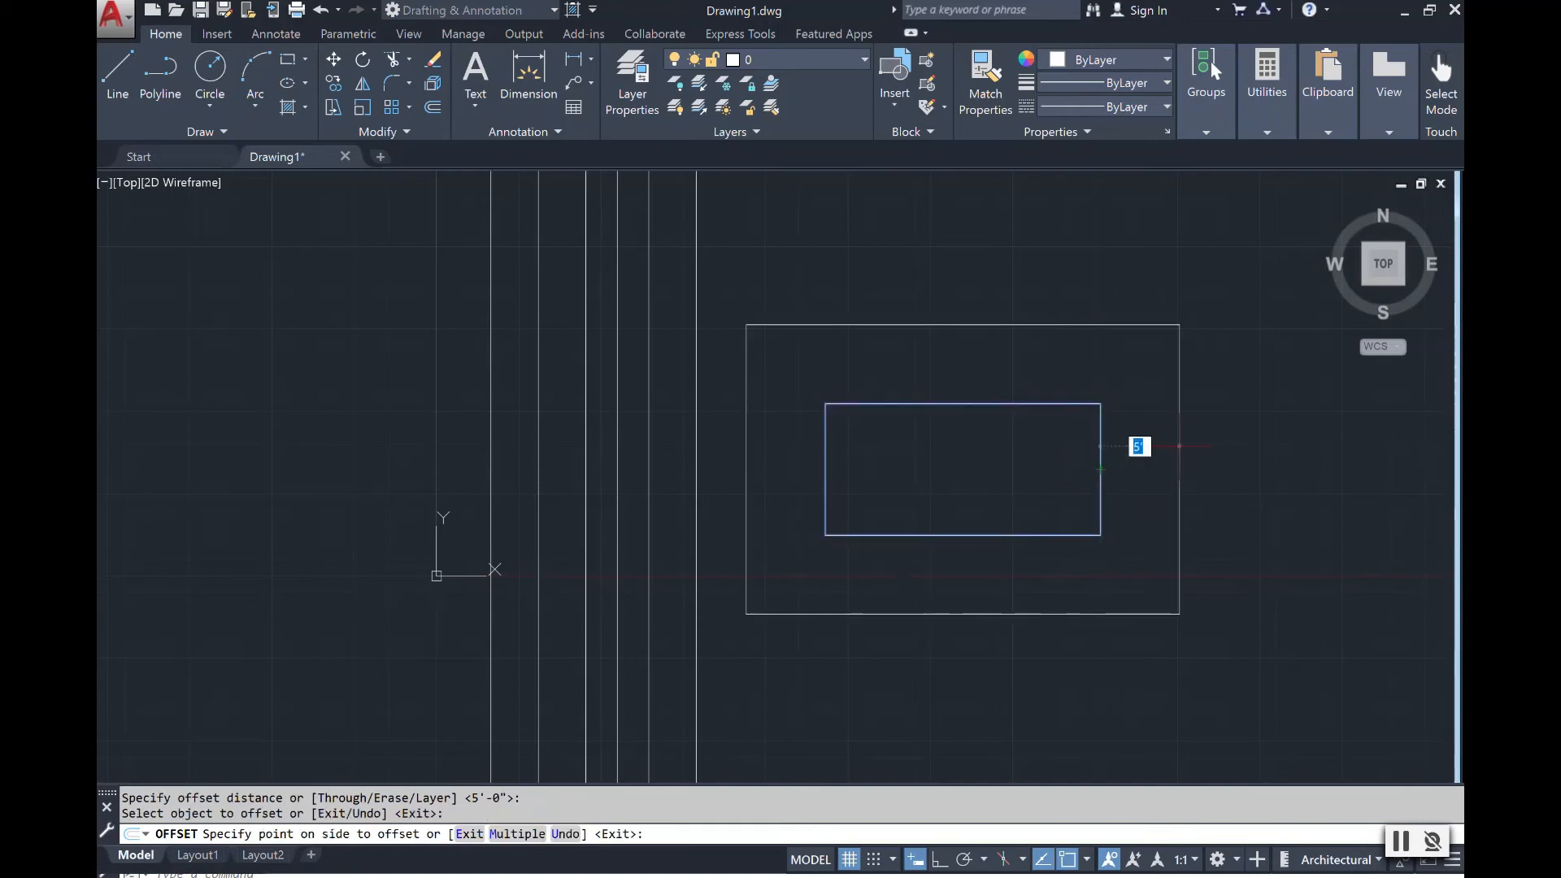
click(1179, 445)
scroll(1178, 446, down, 3)
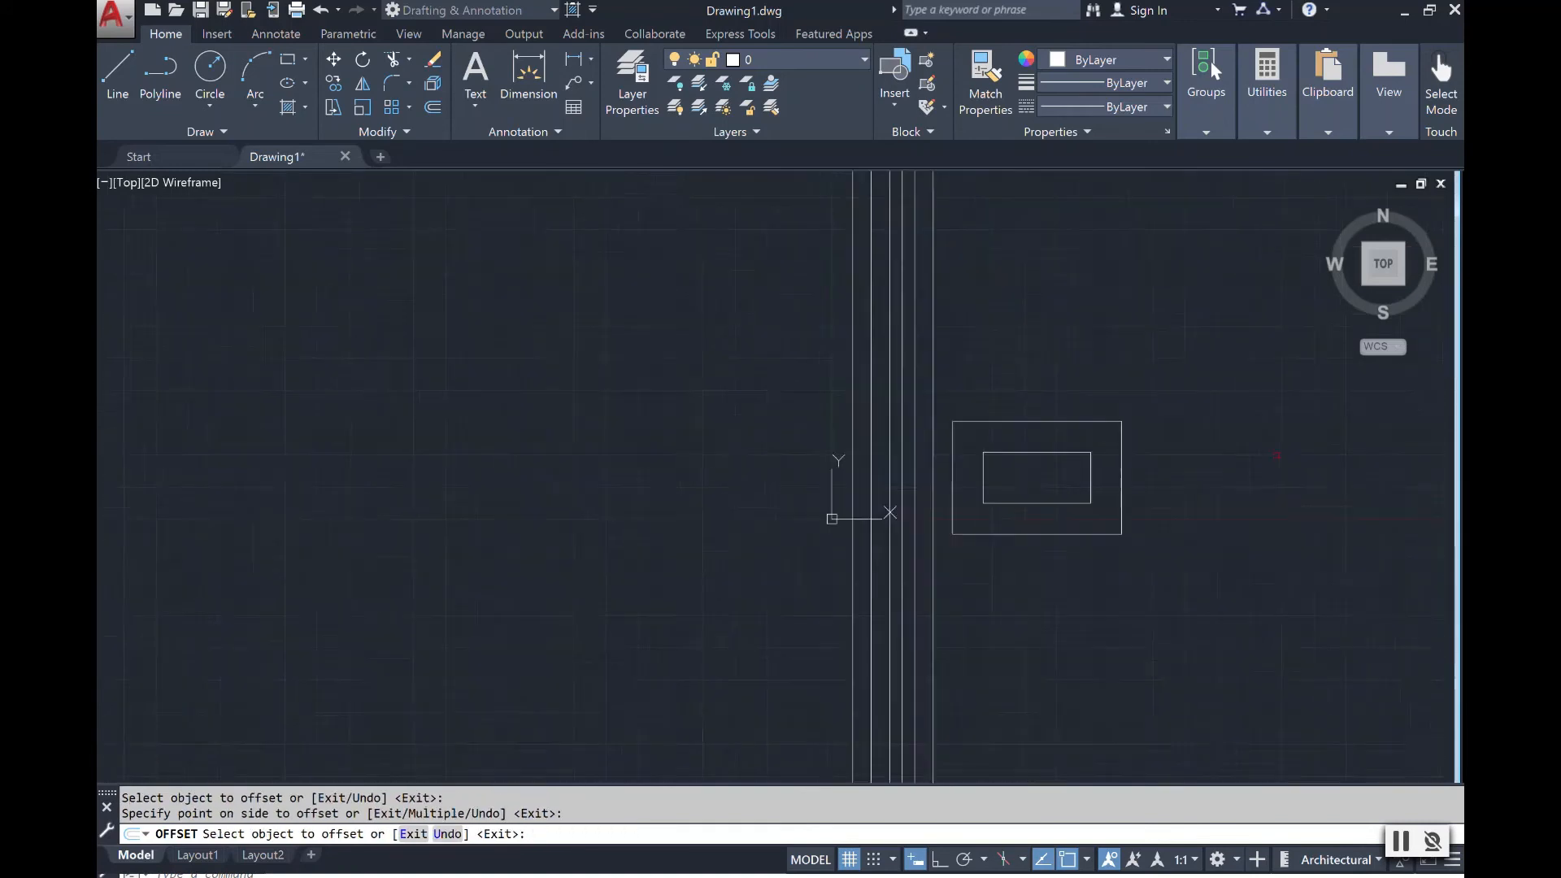
scroll(1229, 455, up, 2)
scroll(1105, 512, up, 2)
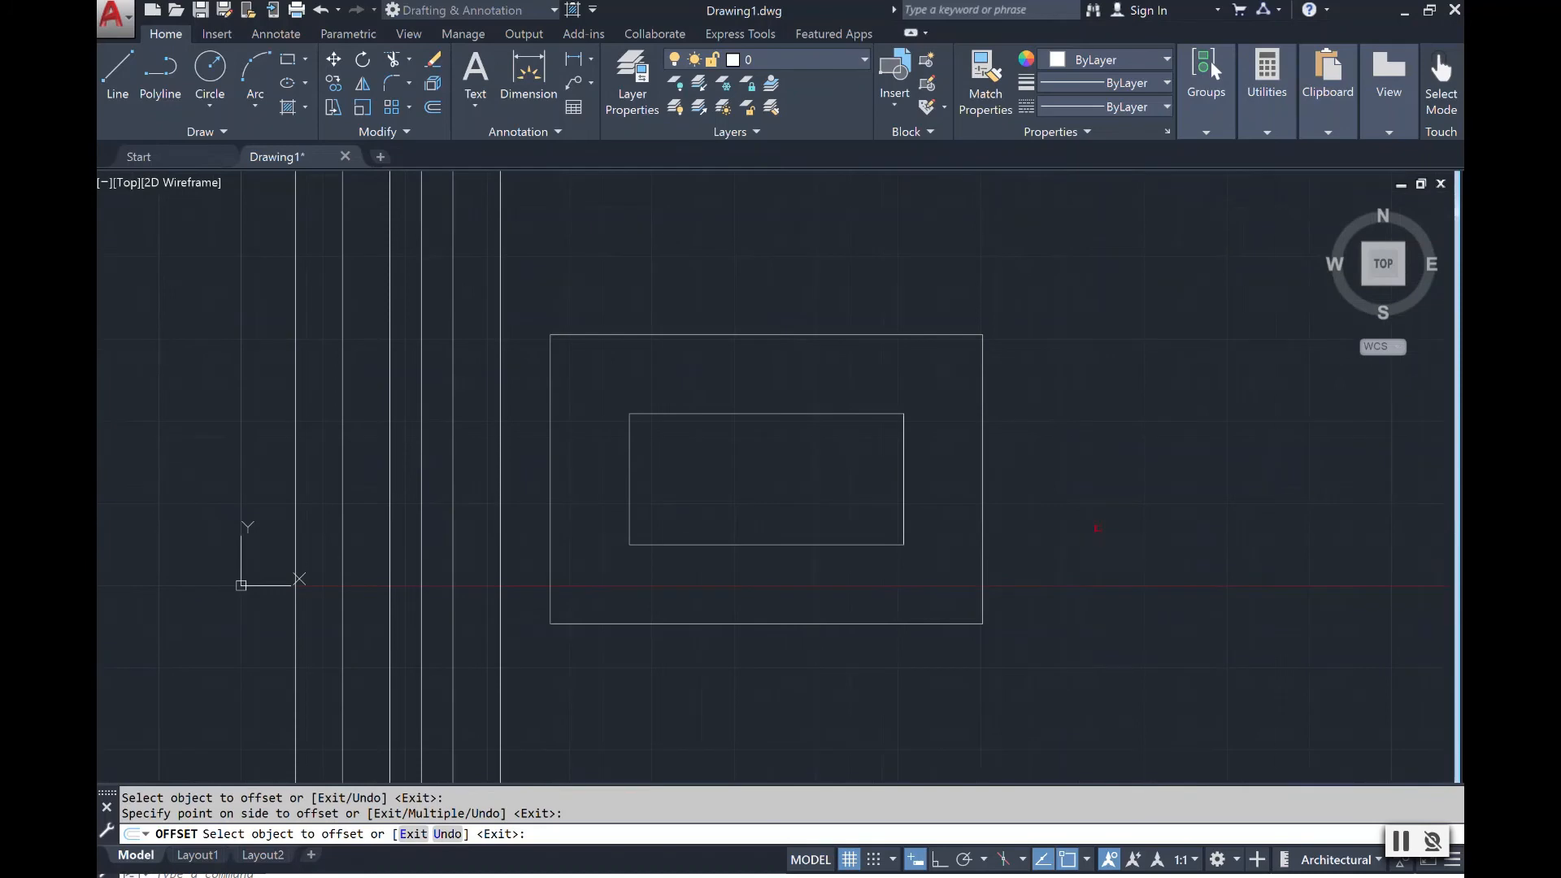
click(317, 10)
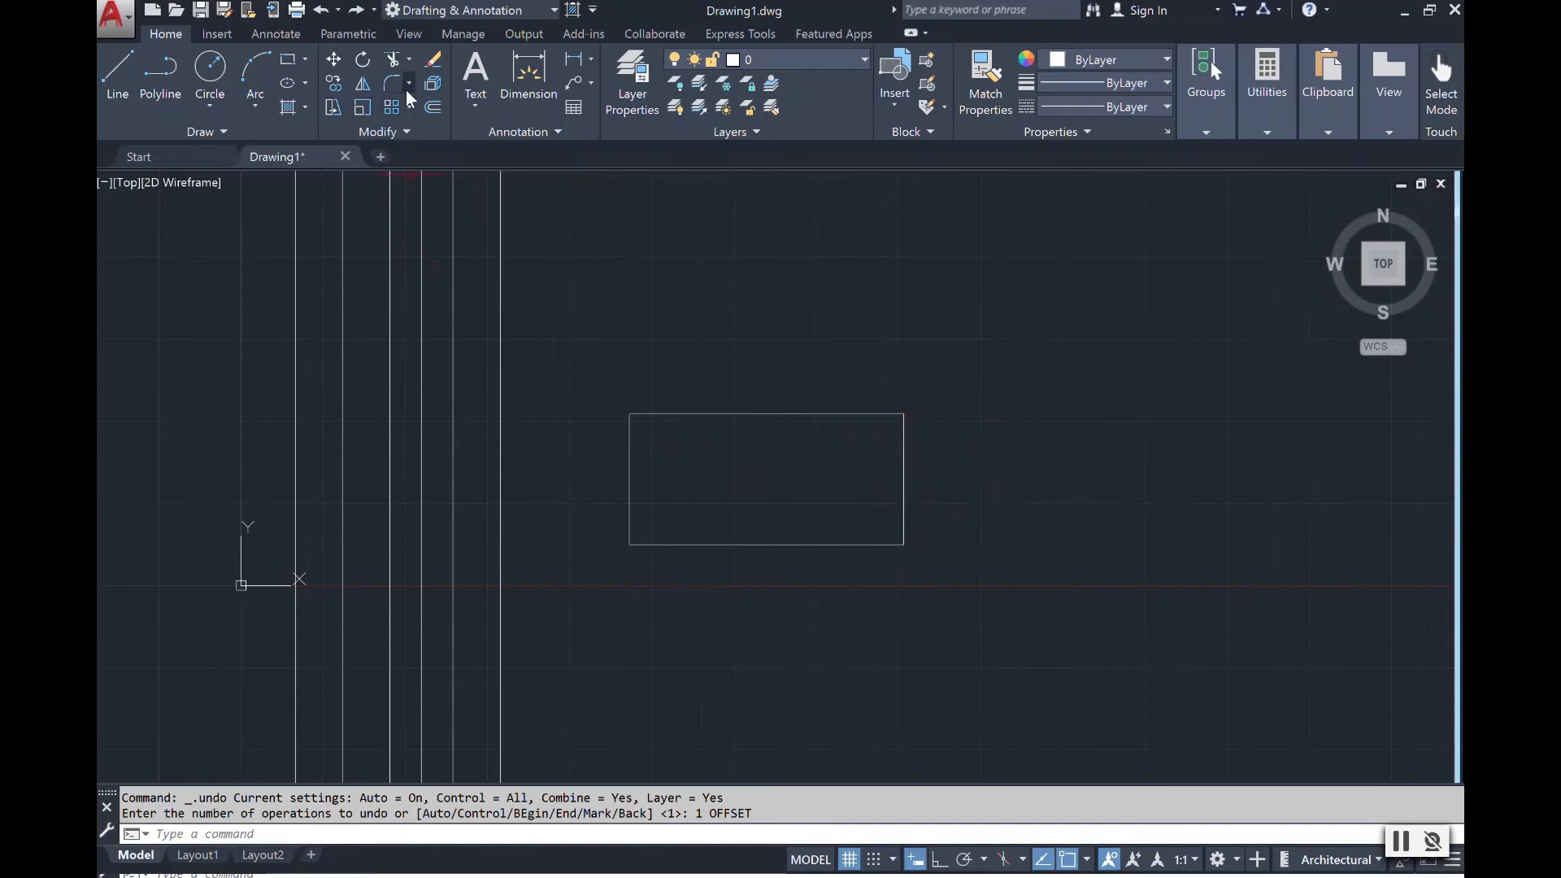
Add a vertical construction line 5' outside the rectangle's right edge, using the XLINE command's Offset option.
click(225, 130)
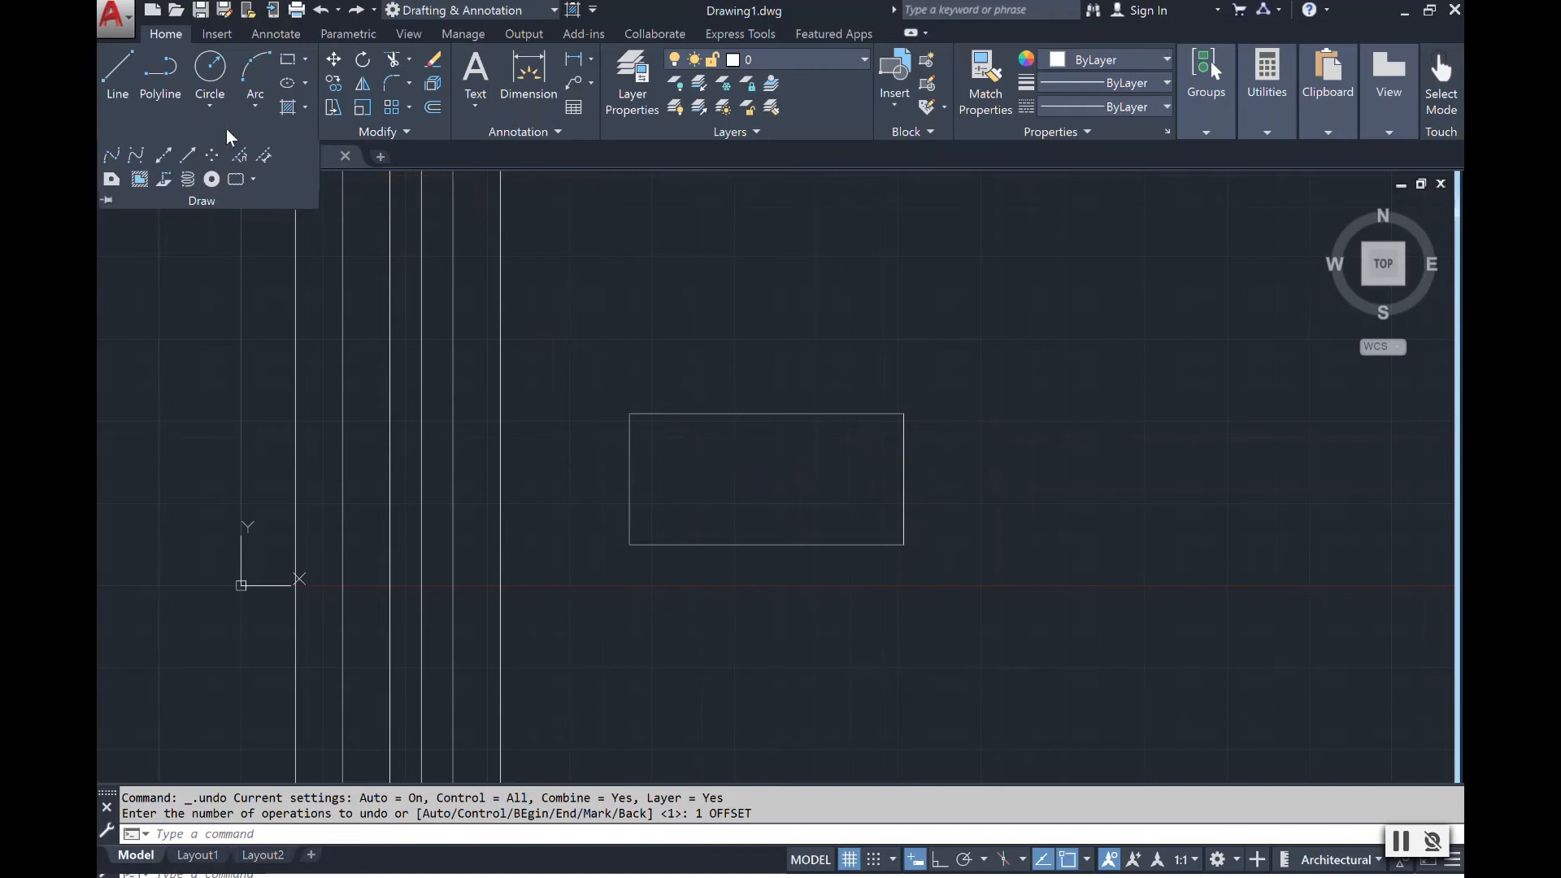
click(157, 158)
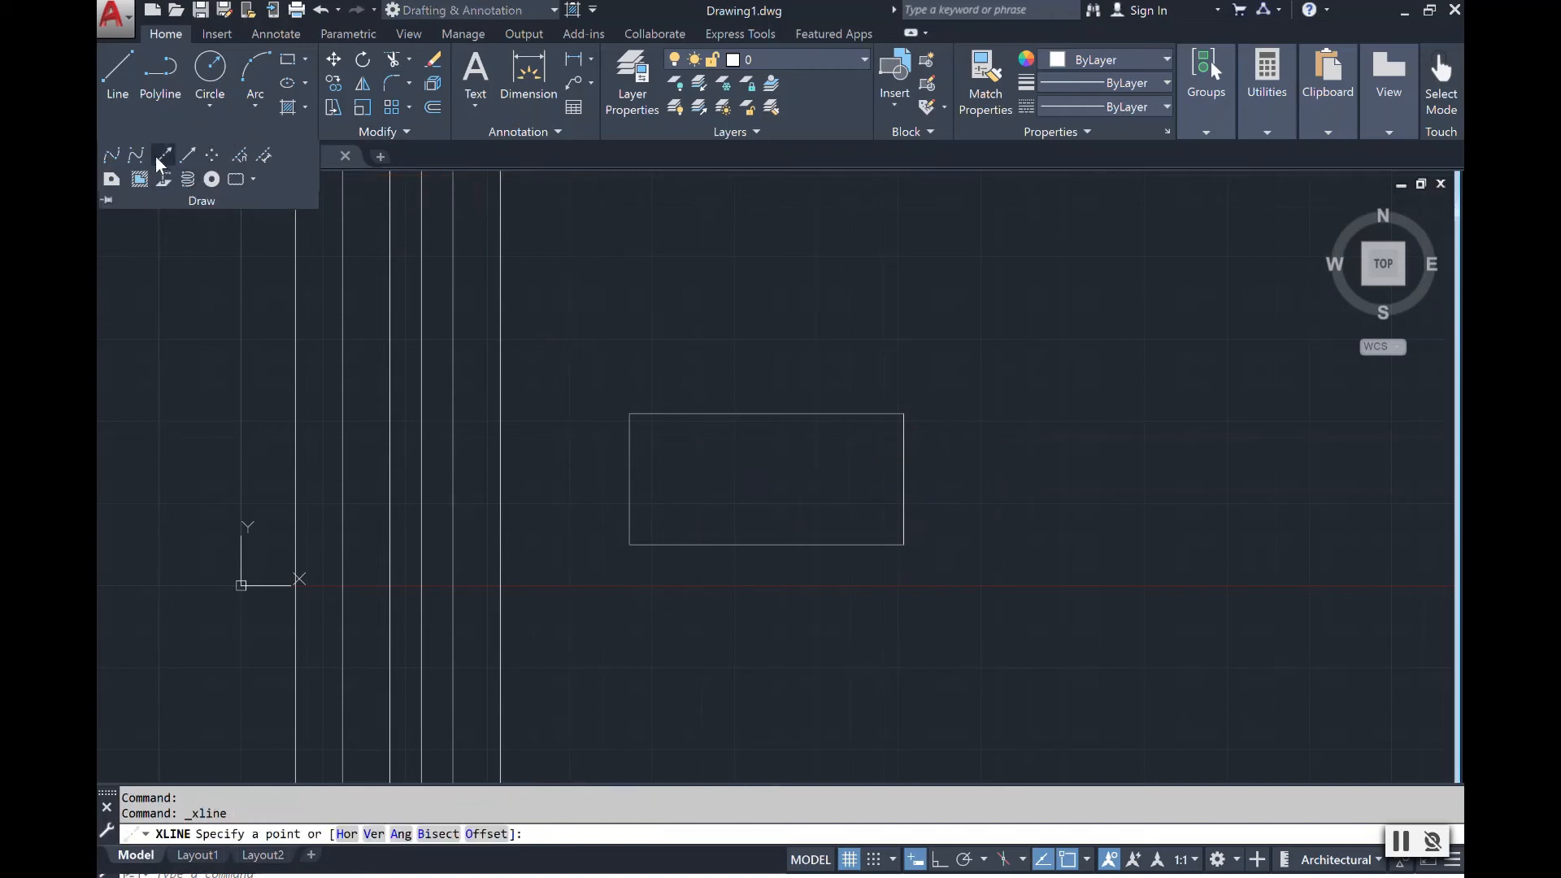
text(o)
key(Return)
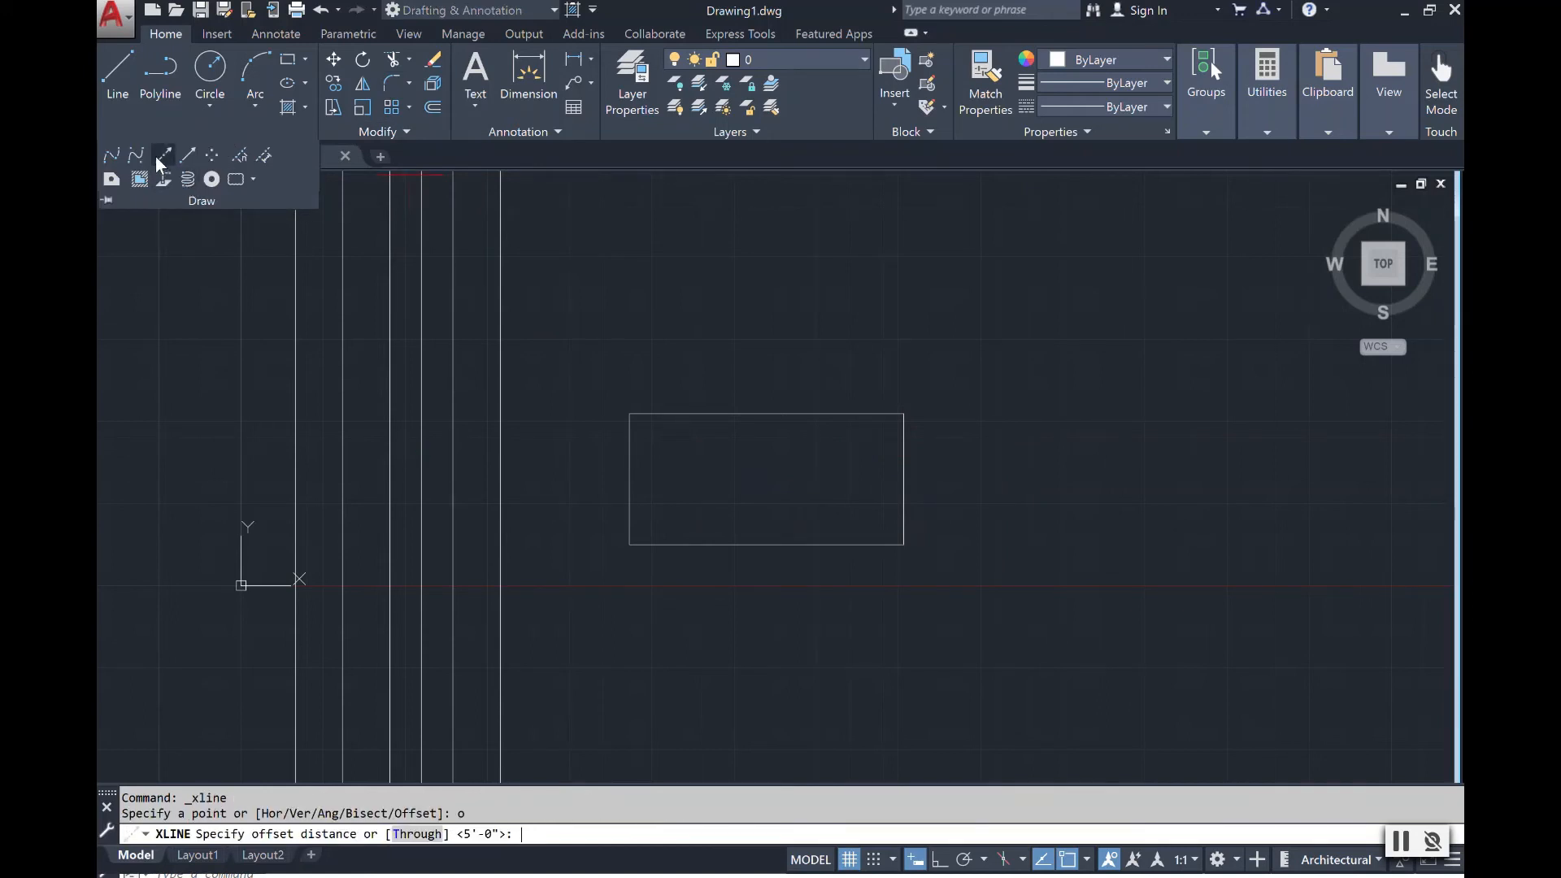
text(5')
key(Return)
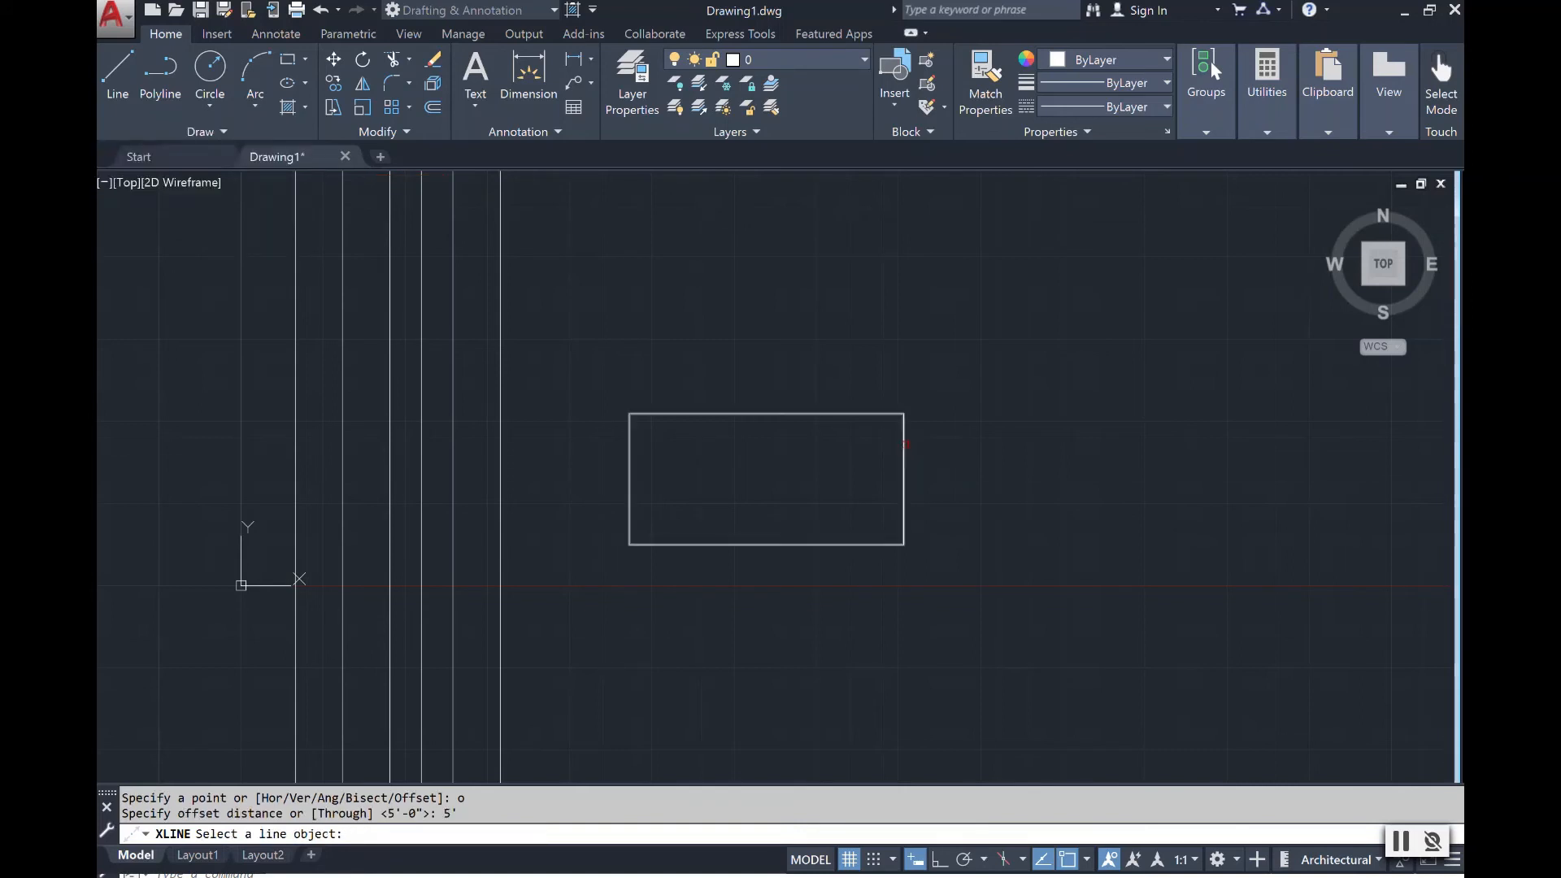
scroll(906, 444, up, 2)
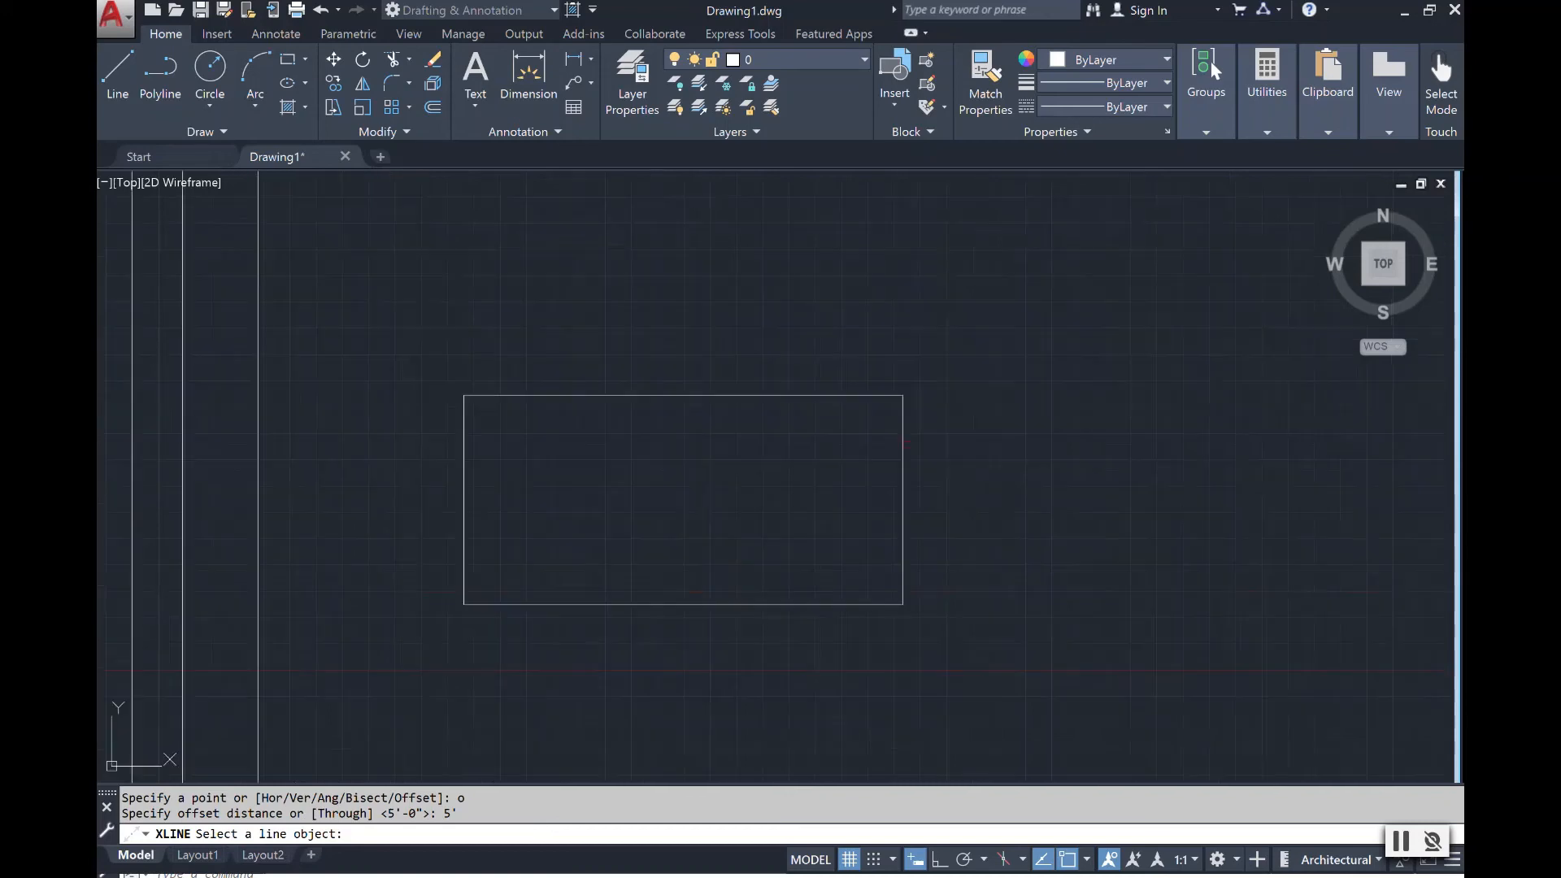
click(903, 504)
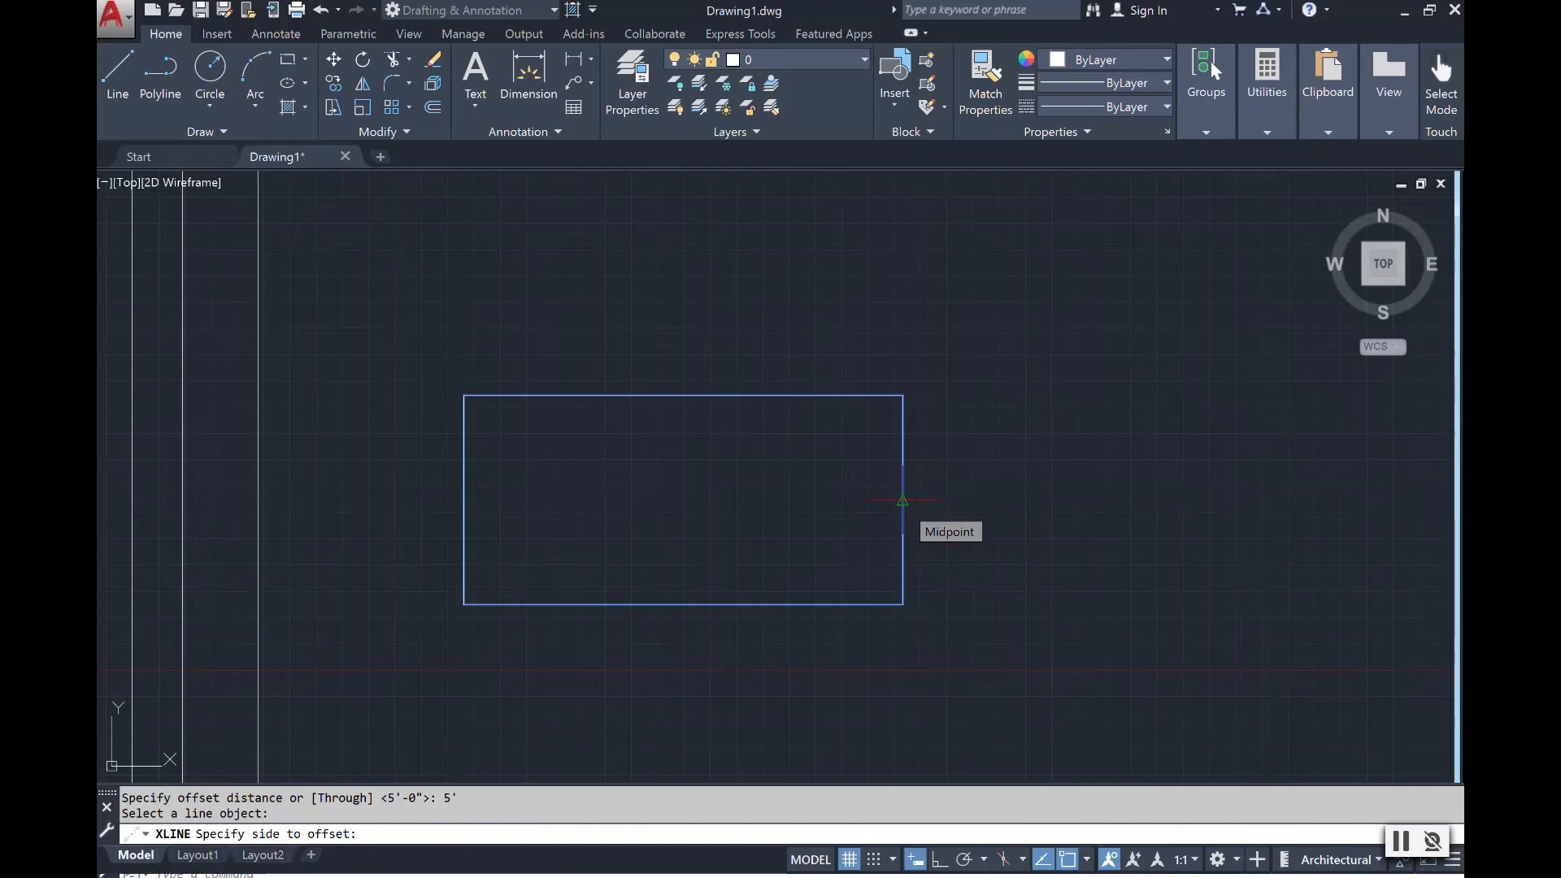
click(1014, 501)
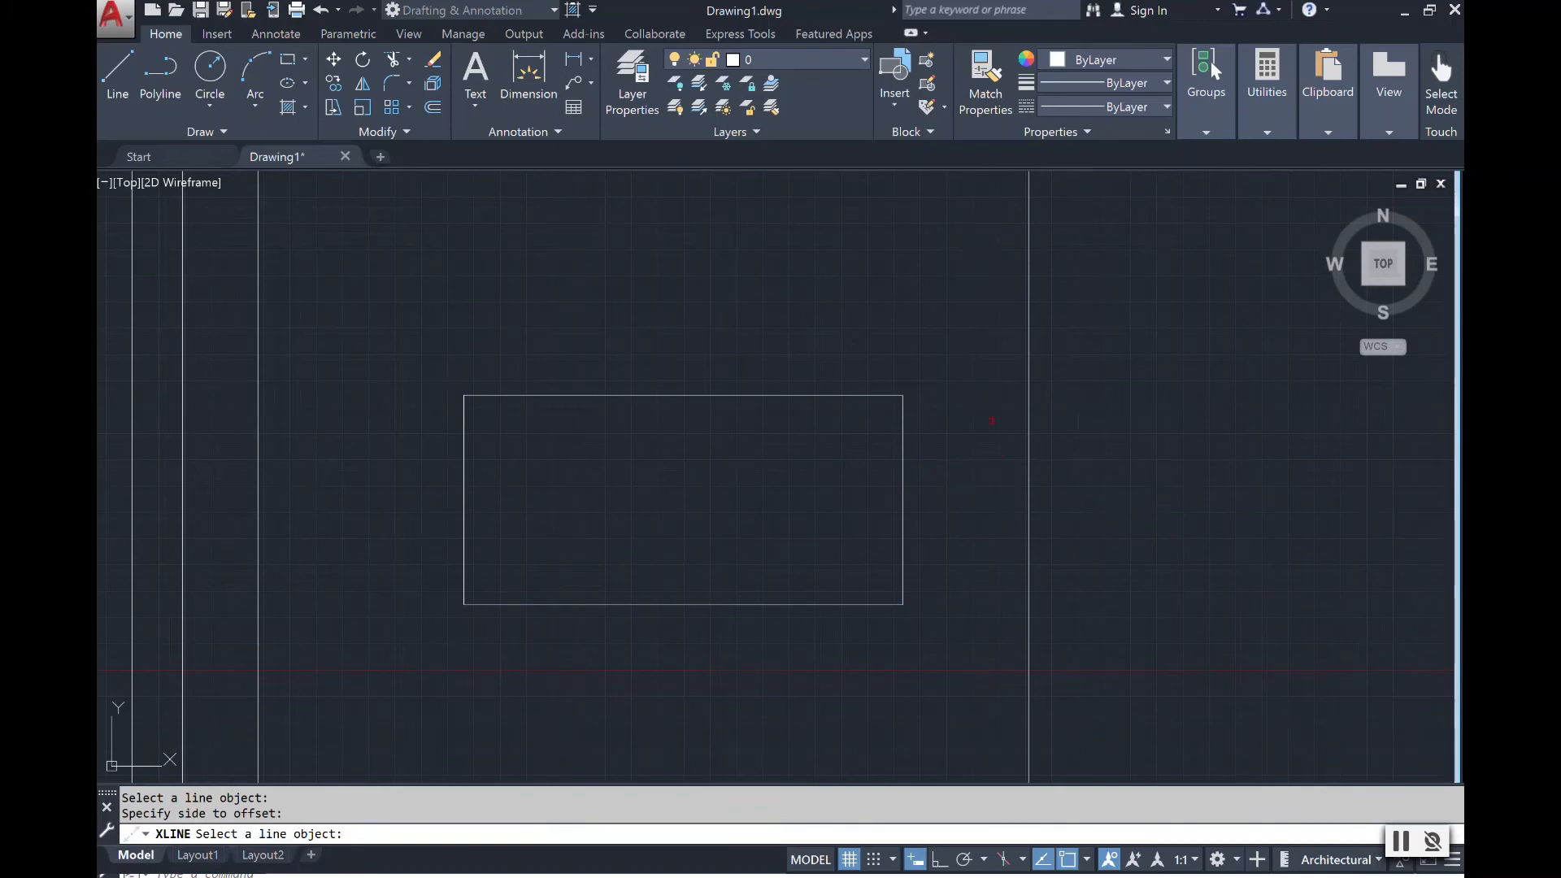
scroll(978, 447, down, 3)
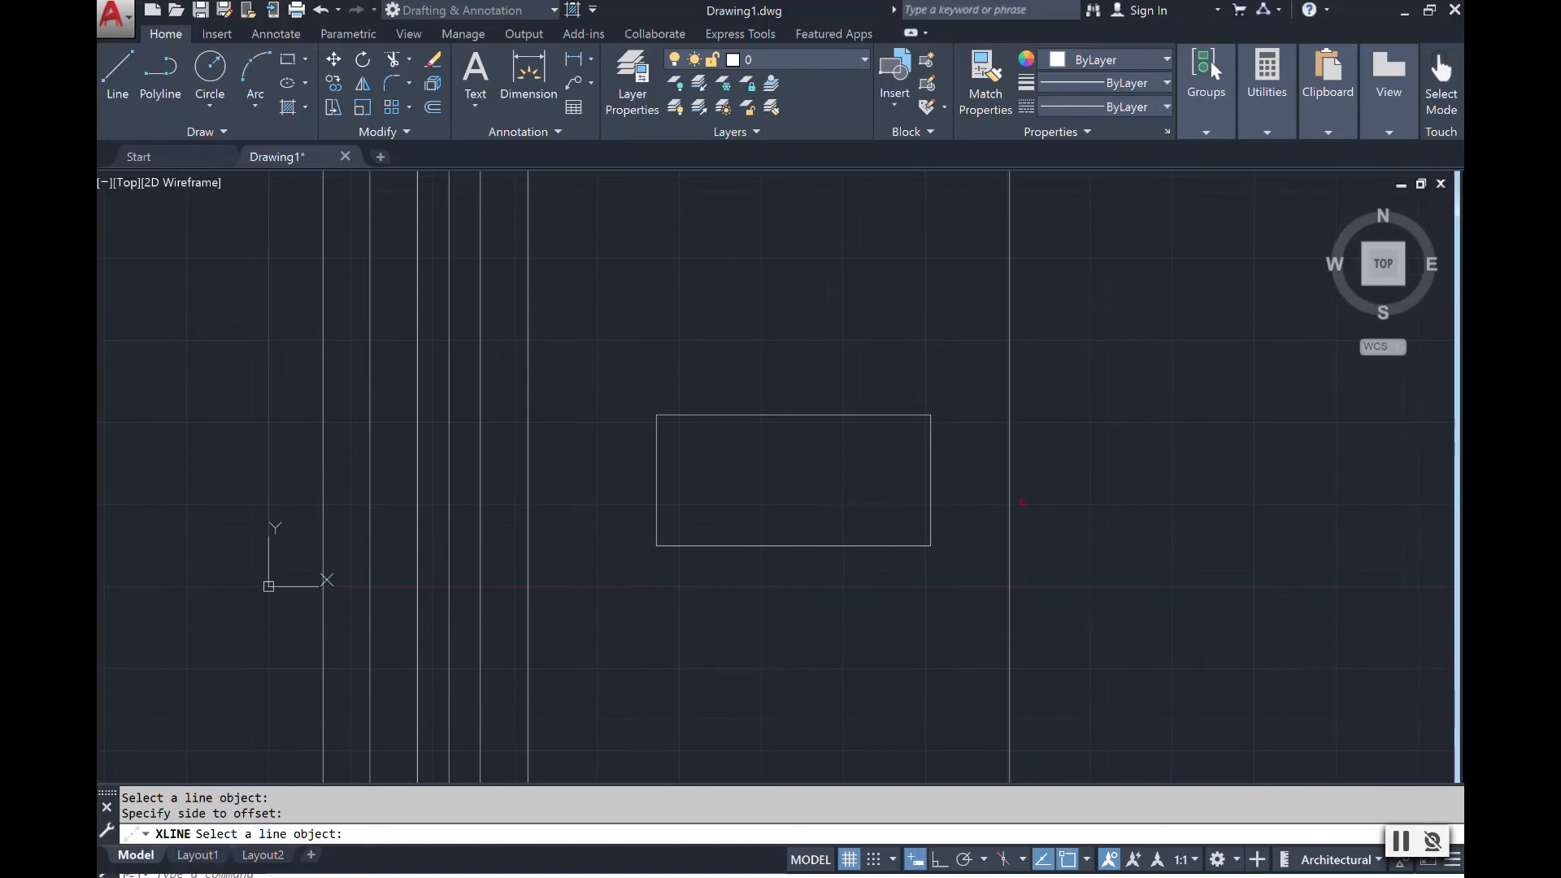
Add a horizontal construction line 4' above the rectangle's top edge, using the XLINE command's Offset option.
click(213, 133)
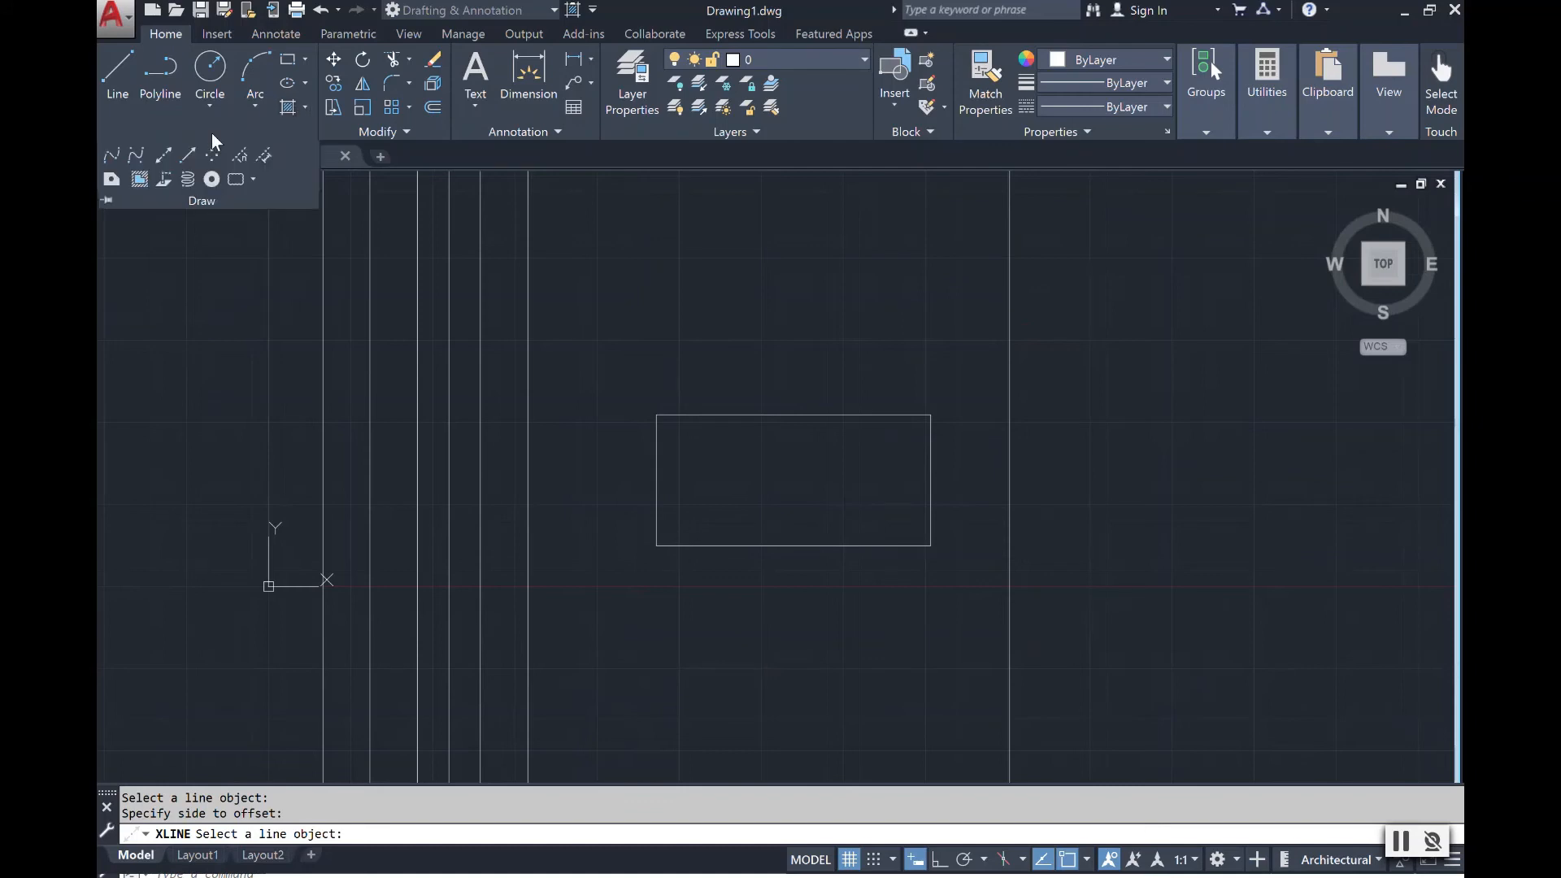
click(165, 158)
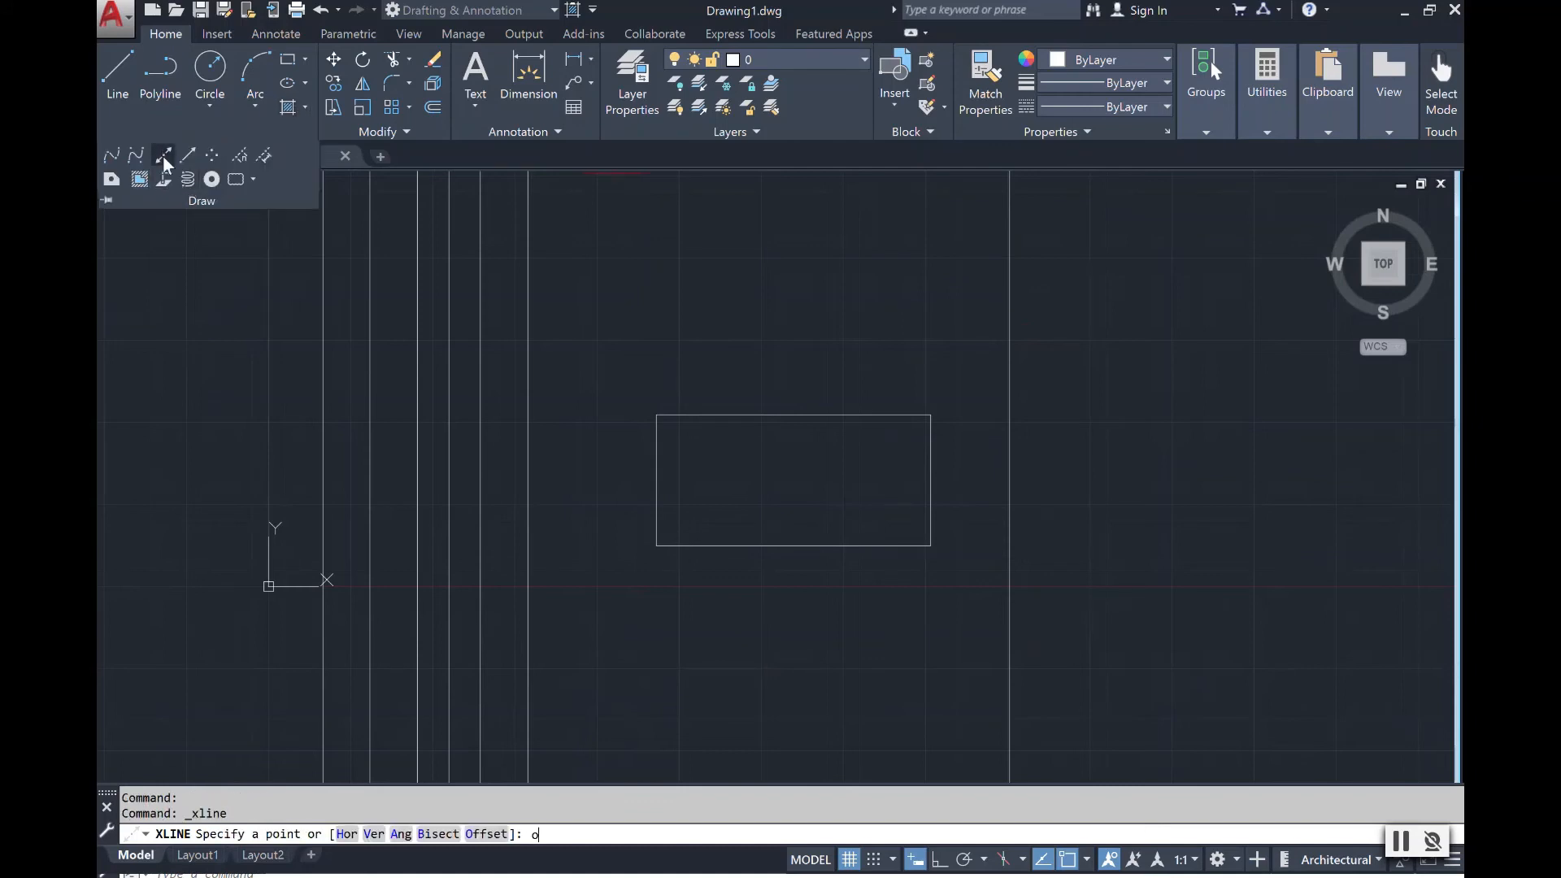
key(Return)
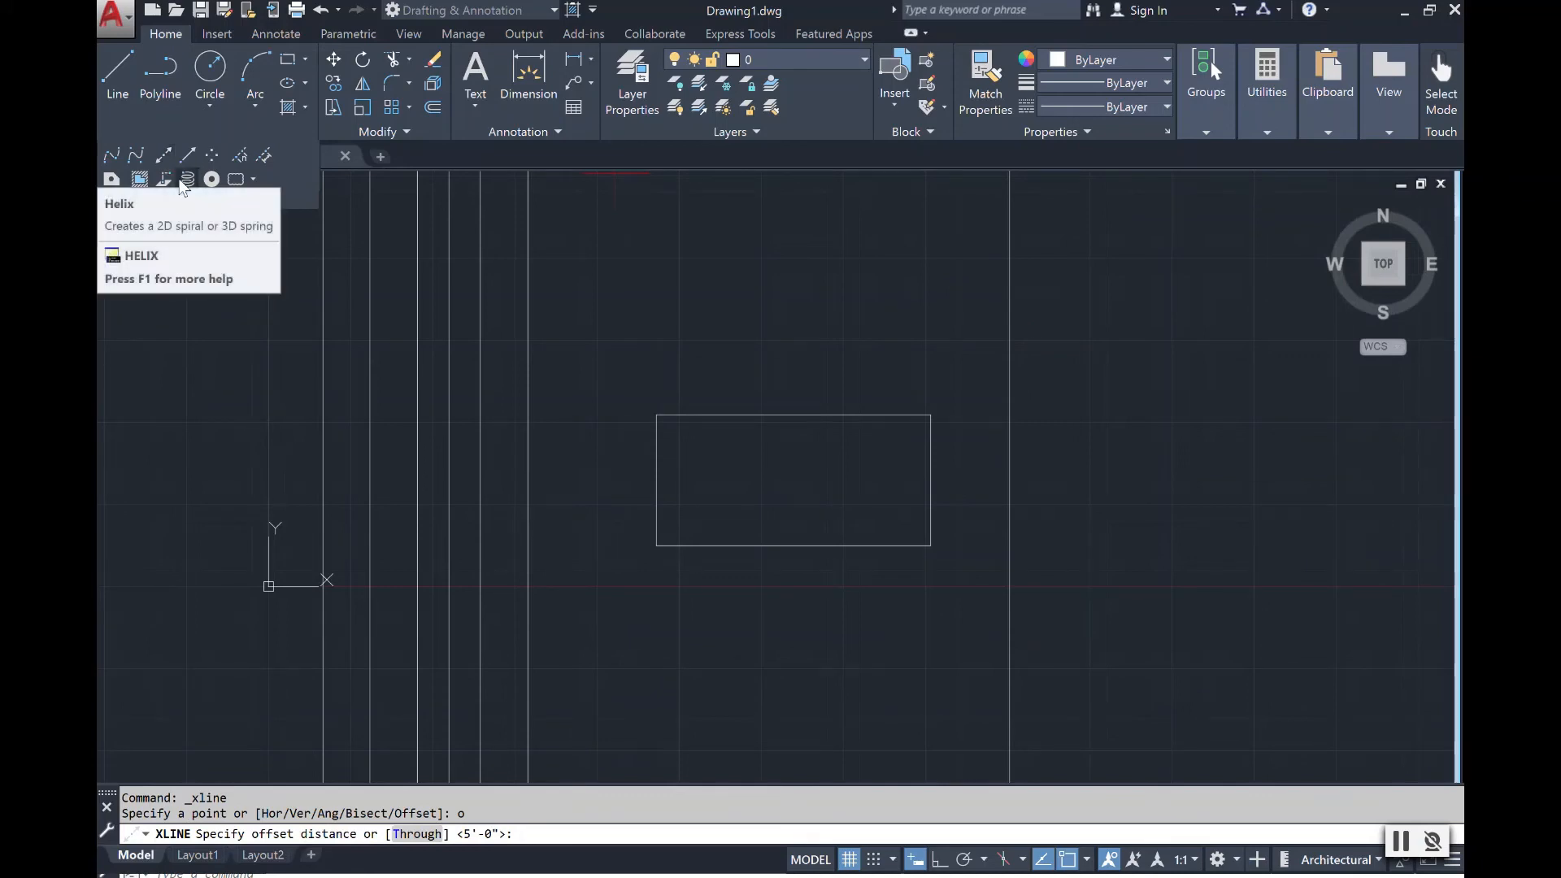
text(4')
key(Return)
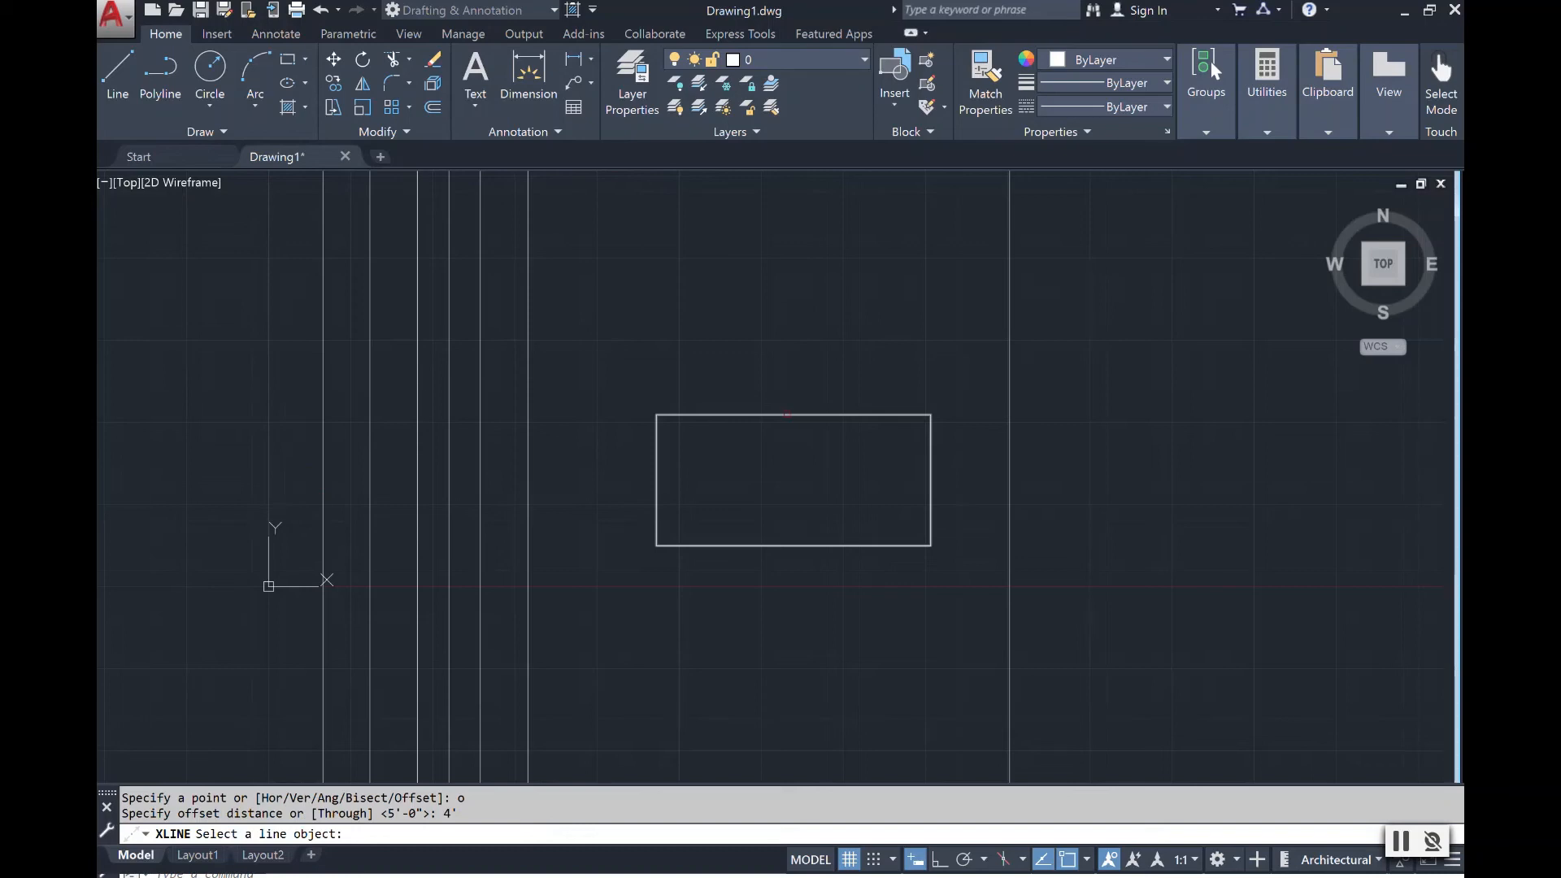
click(786, 414)
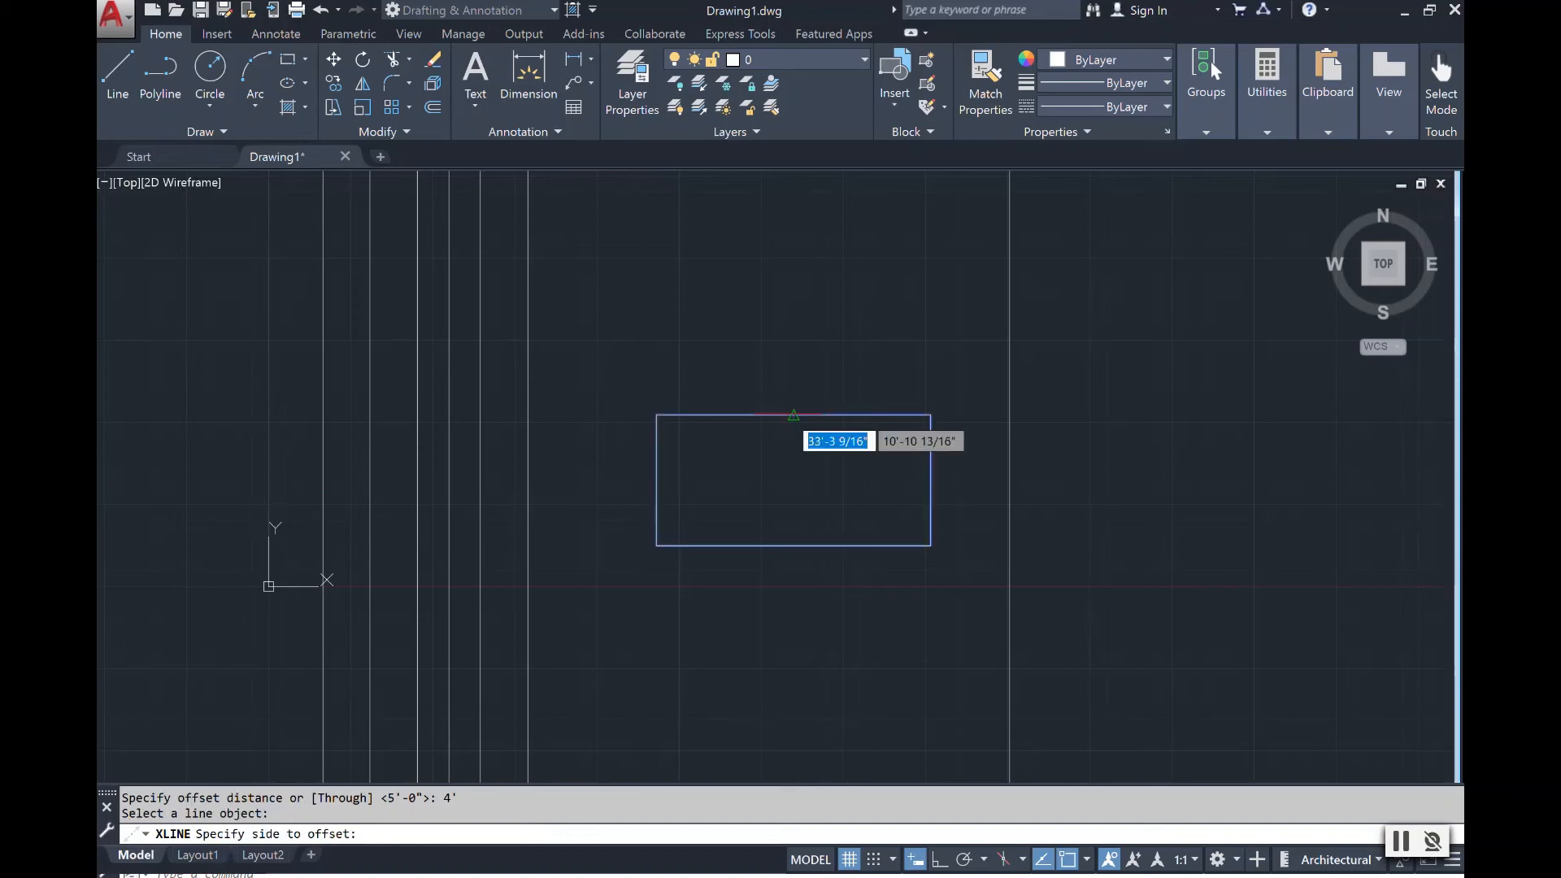
click(786, 305)
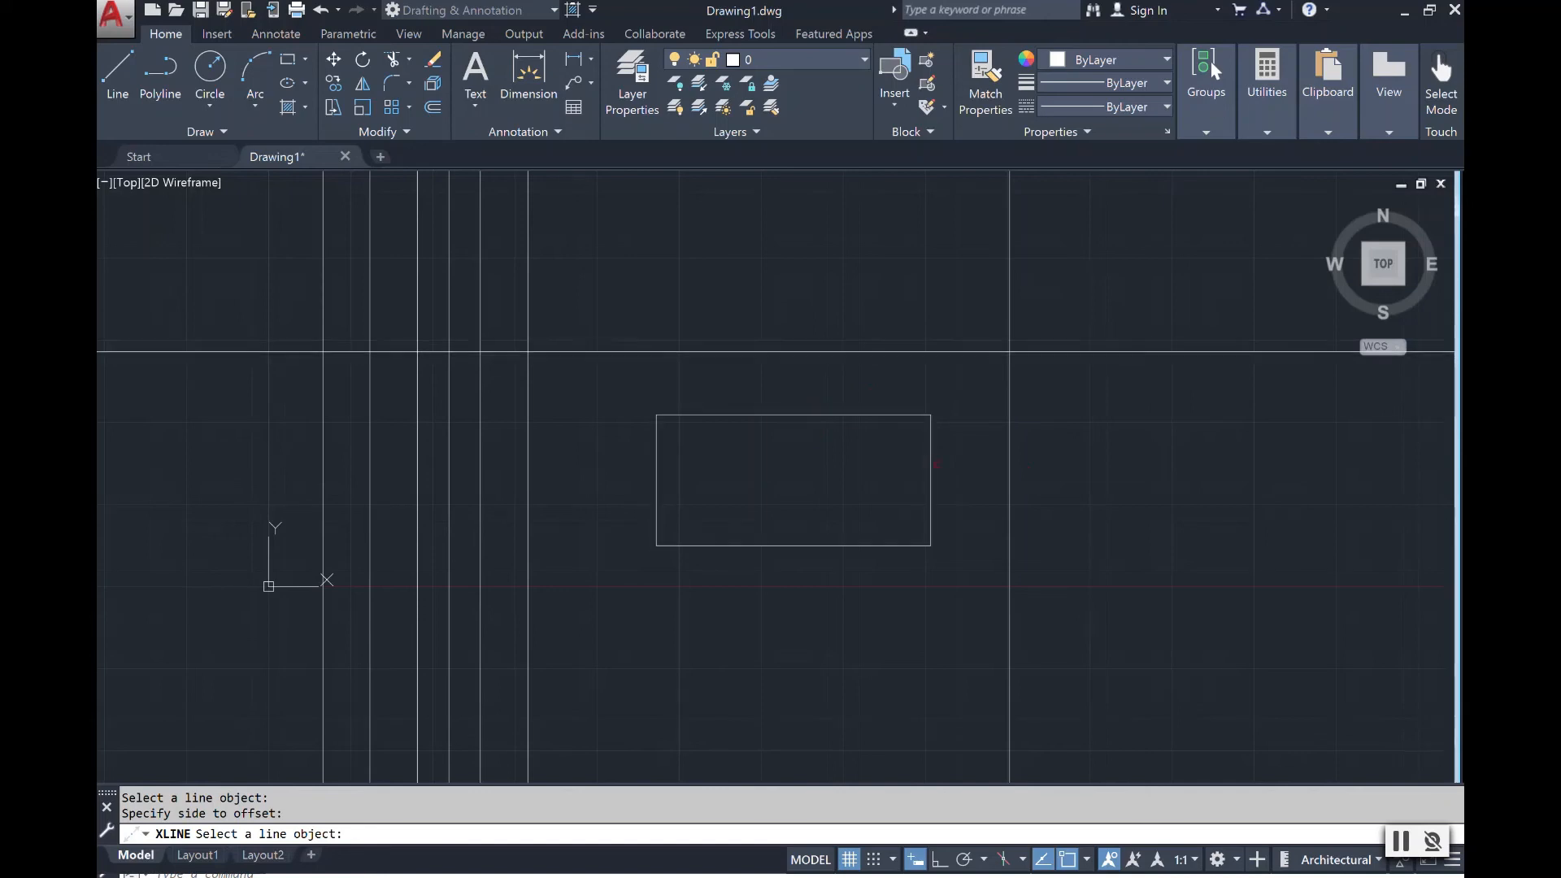
Draw connected lines from the rectangle's upper-right corner to the construction lines' intersection, down level with its base, and back to its lower-right corner.
click(104, 77)
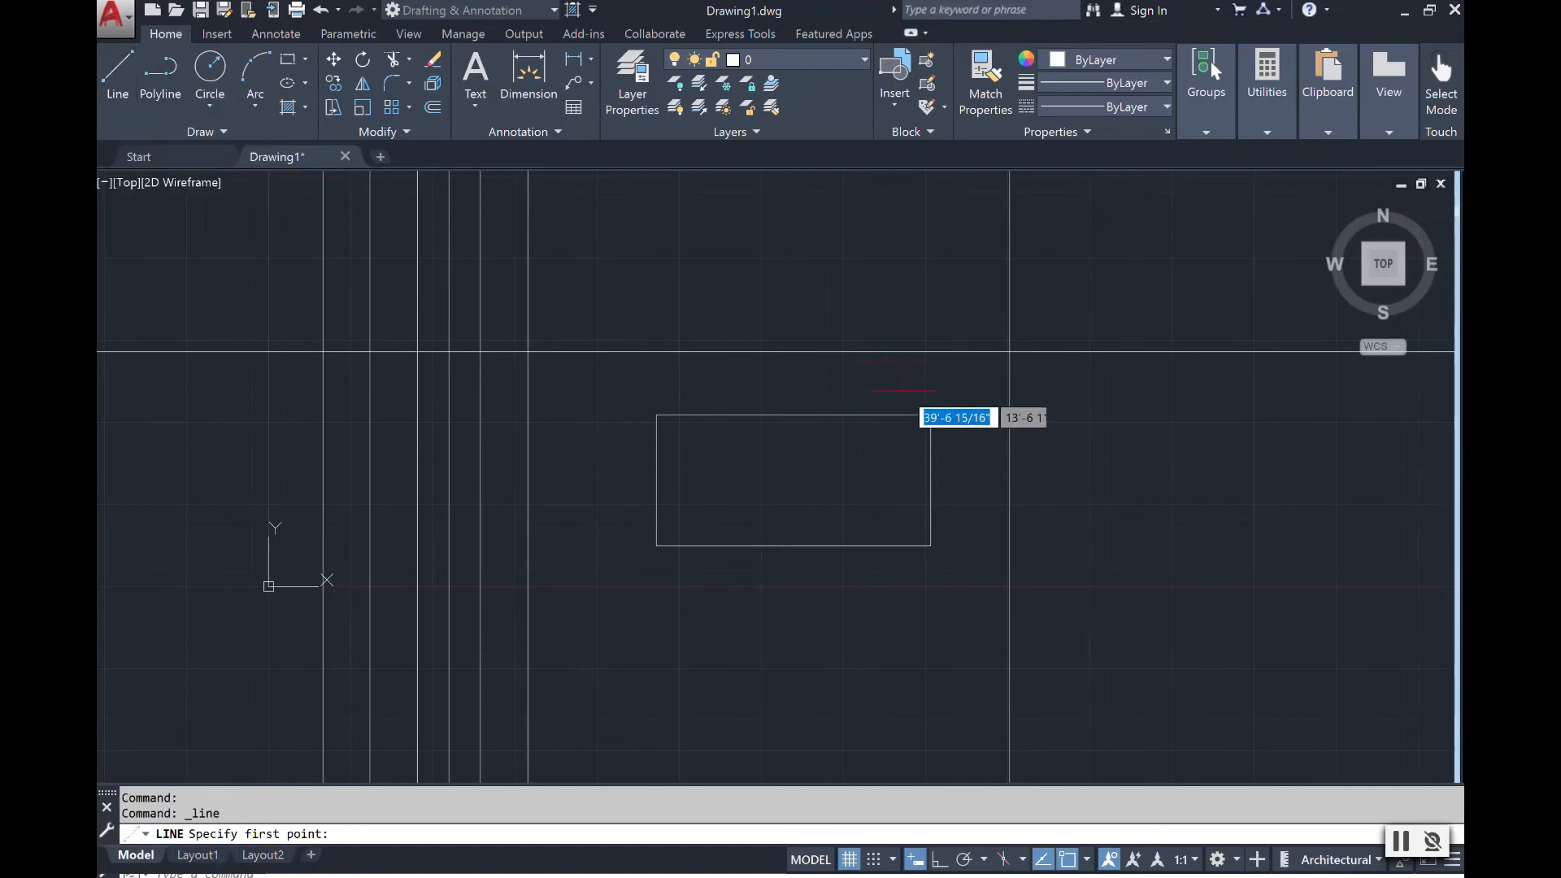
click(931, 415)
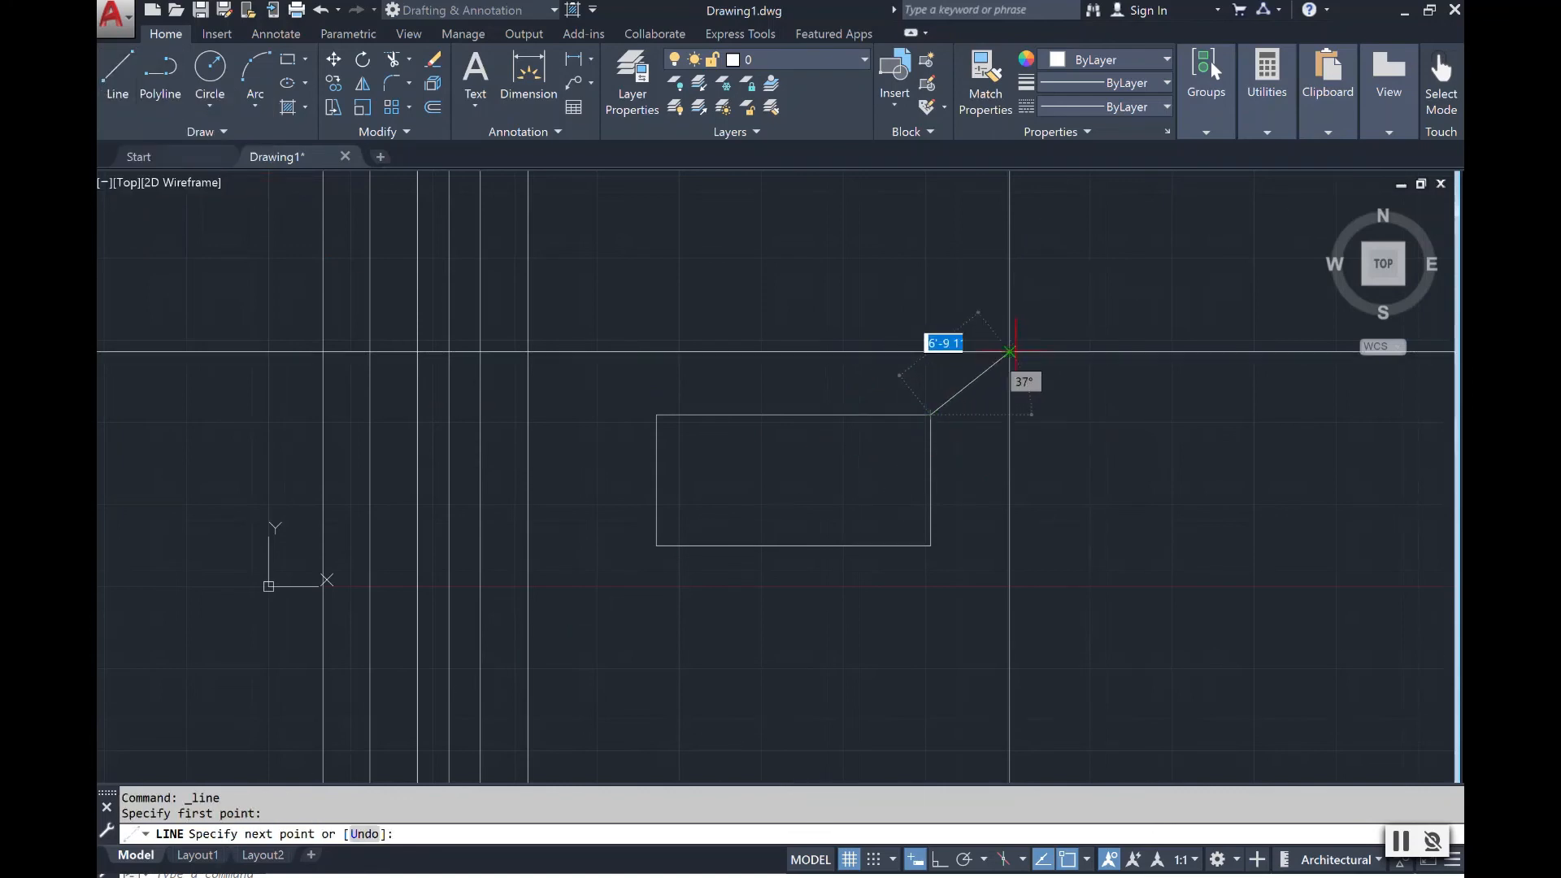
click(1009, 352)
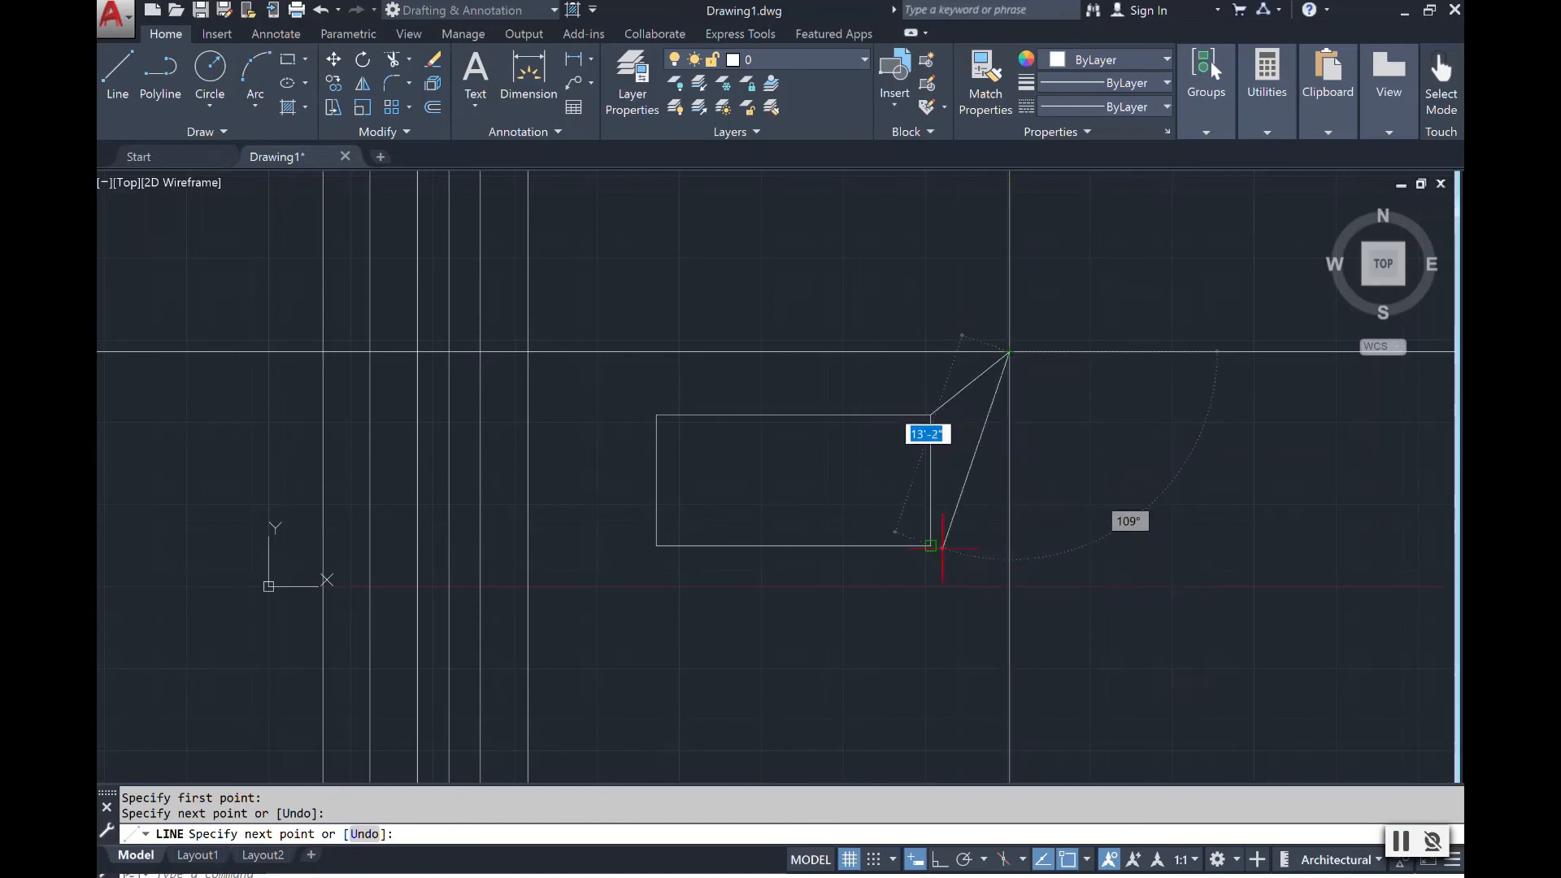
click(1009, 545)
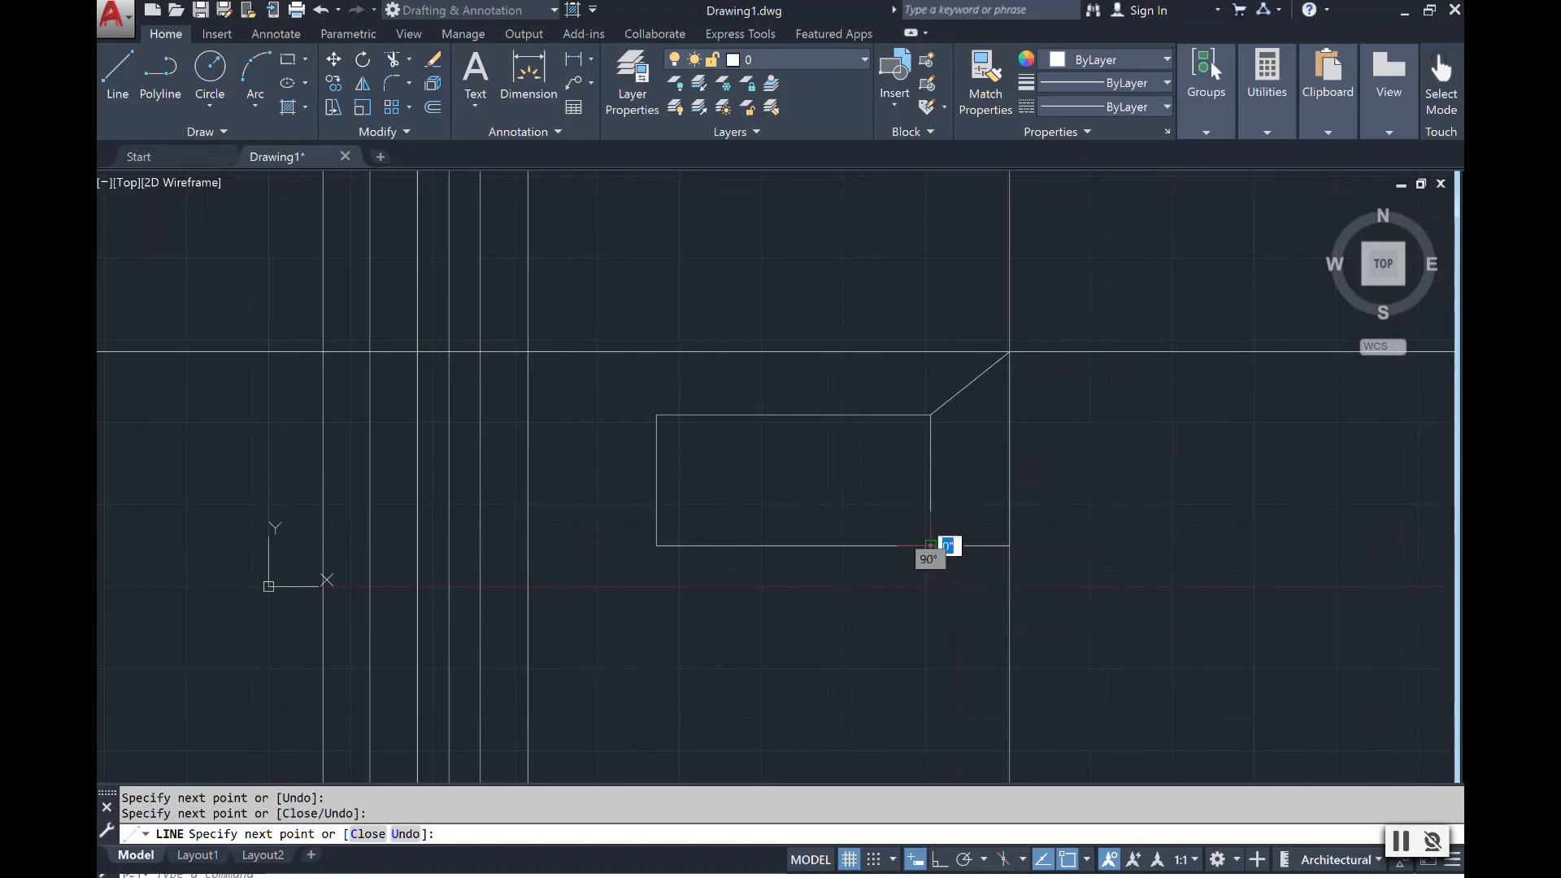
key(Escape)
key(Return)
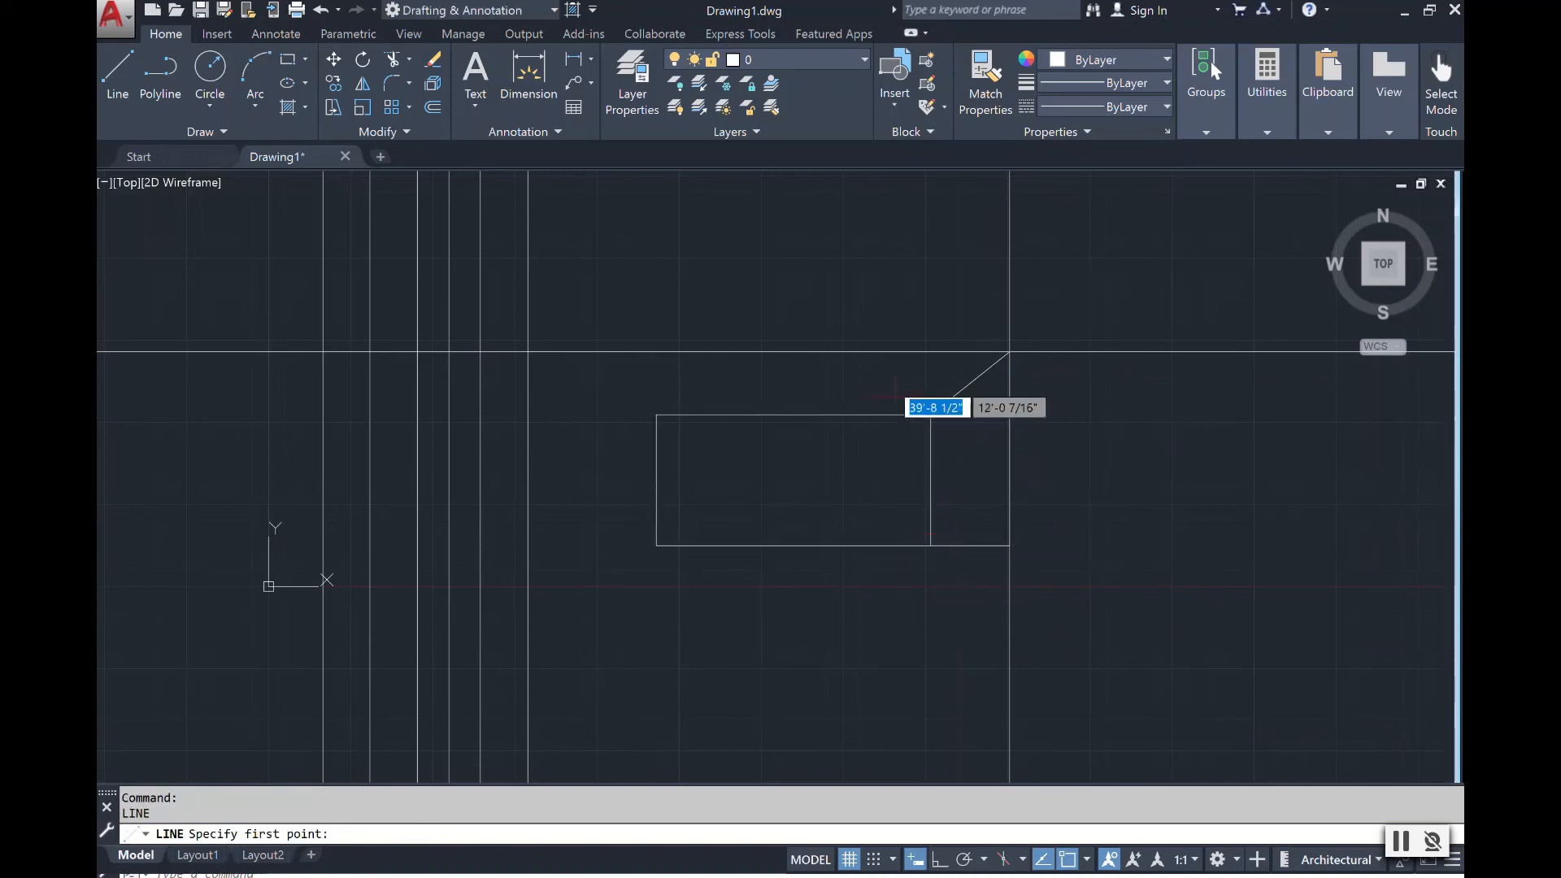
key(Return)
key(Escape)
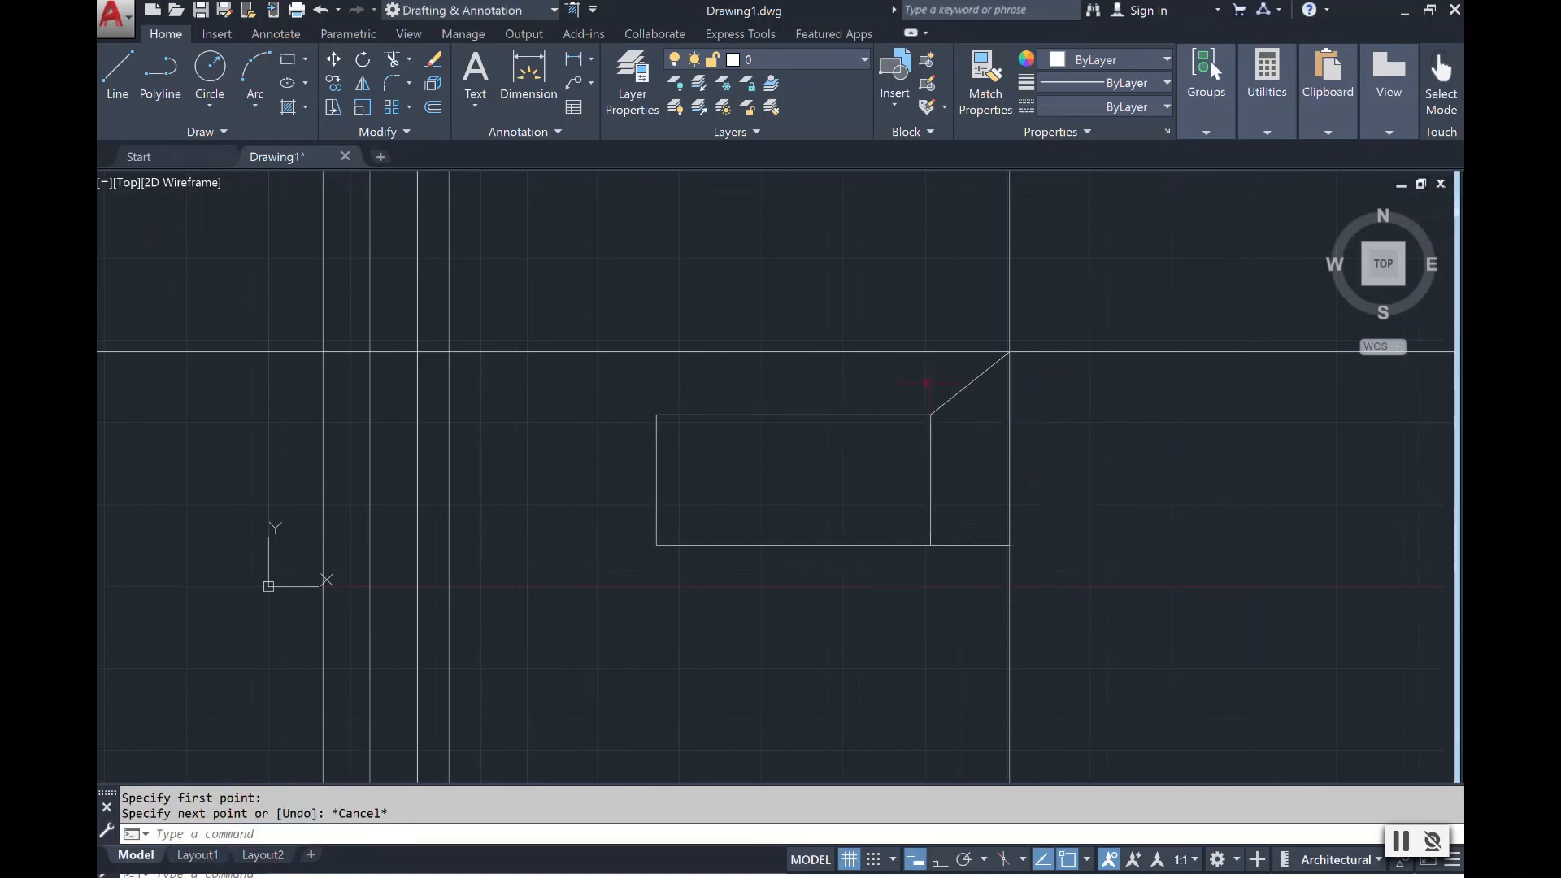
Draw a line about 19' long leftward along the horizontal construction line from the intersection, and continue it to the rectangle's upper-left corner.
key(Return)
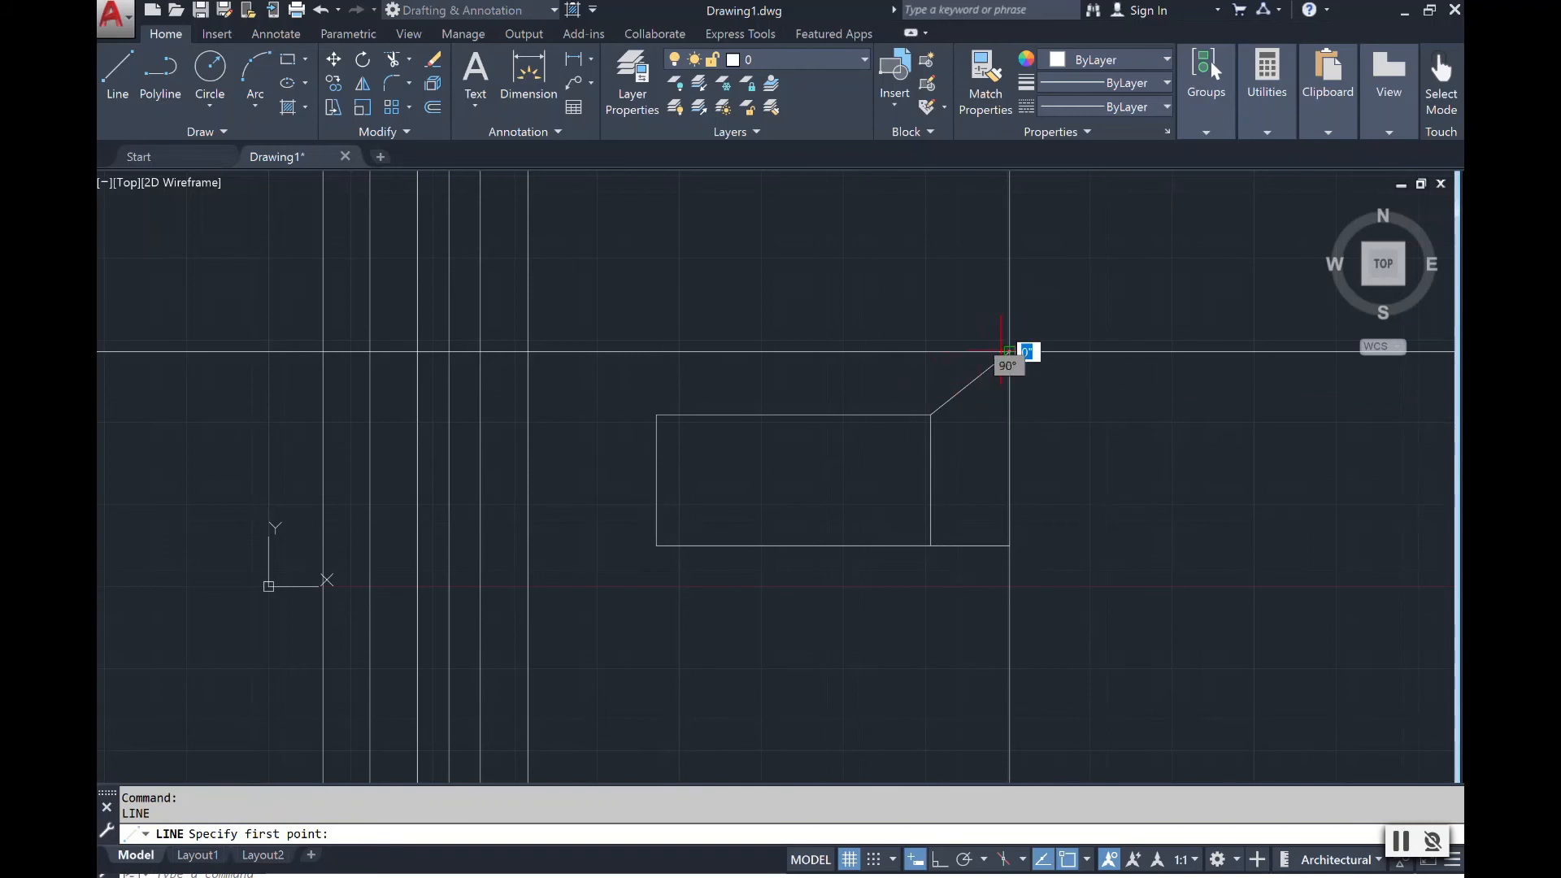
click(1009, 351)
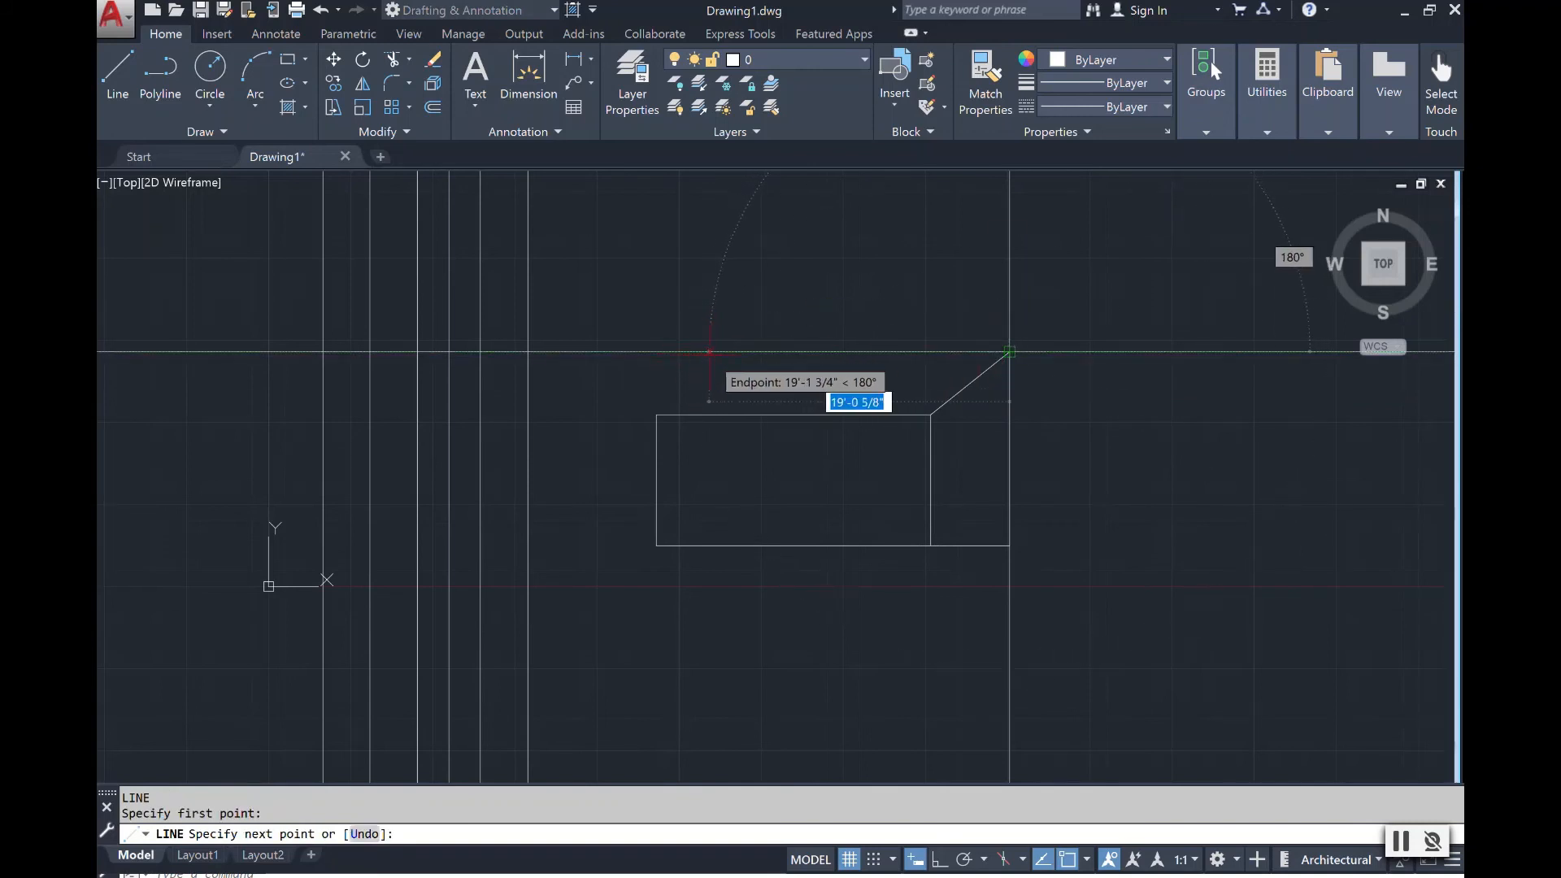
click(708, 351)
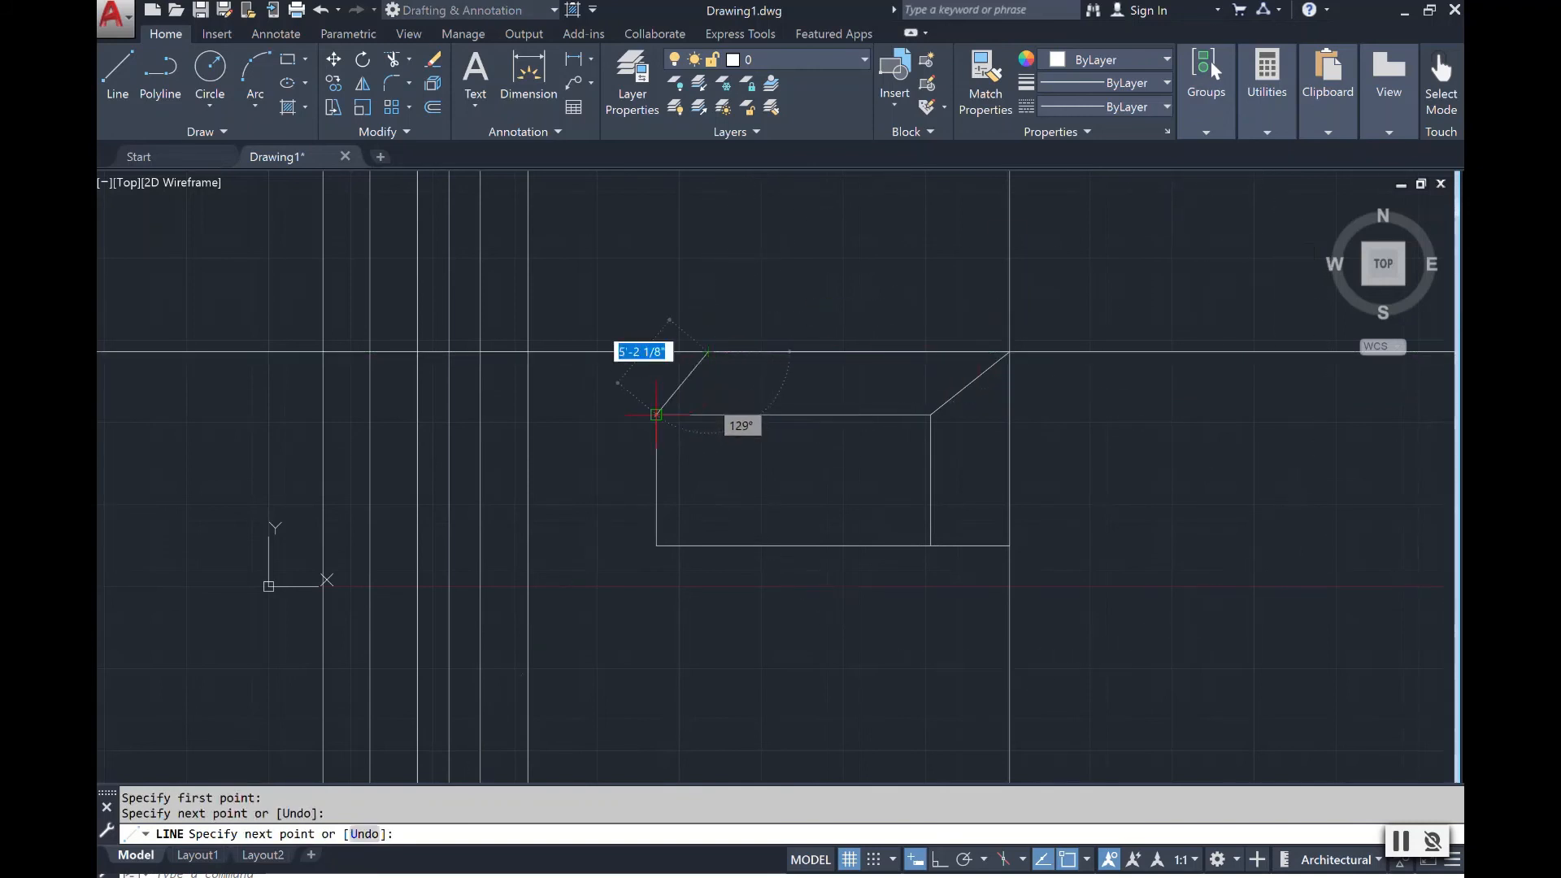
click(656, 414)
key(Escape)
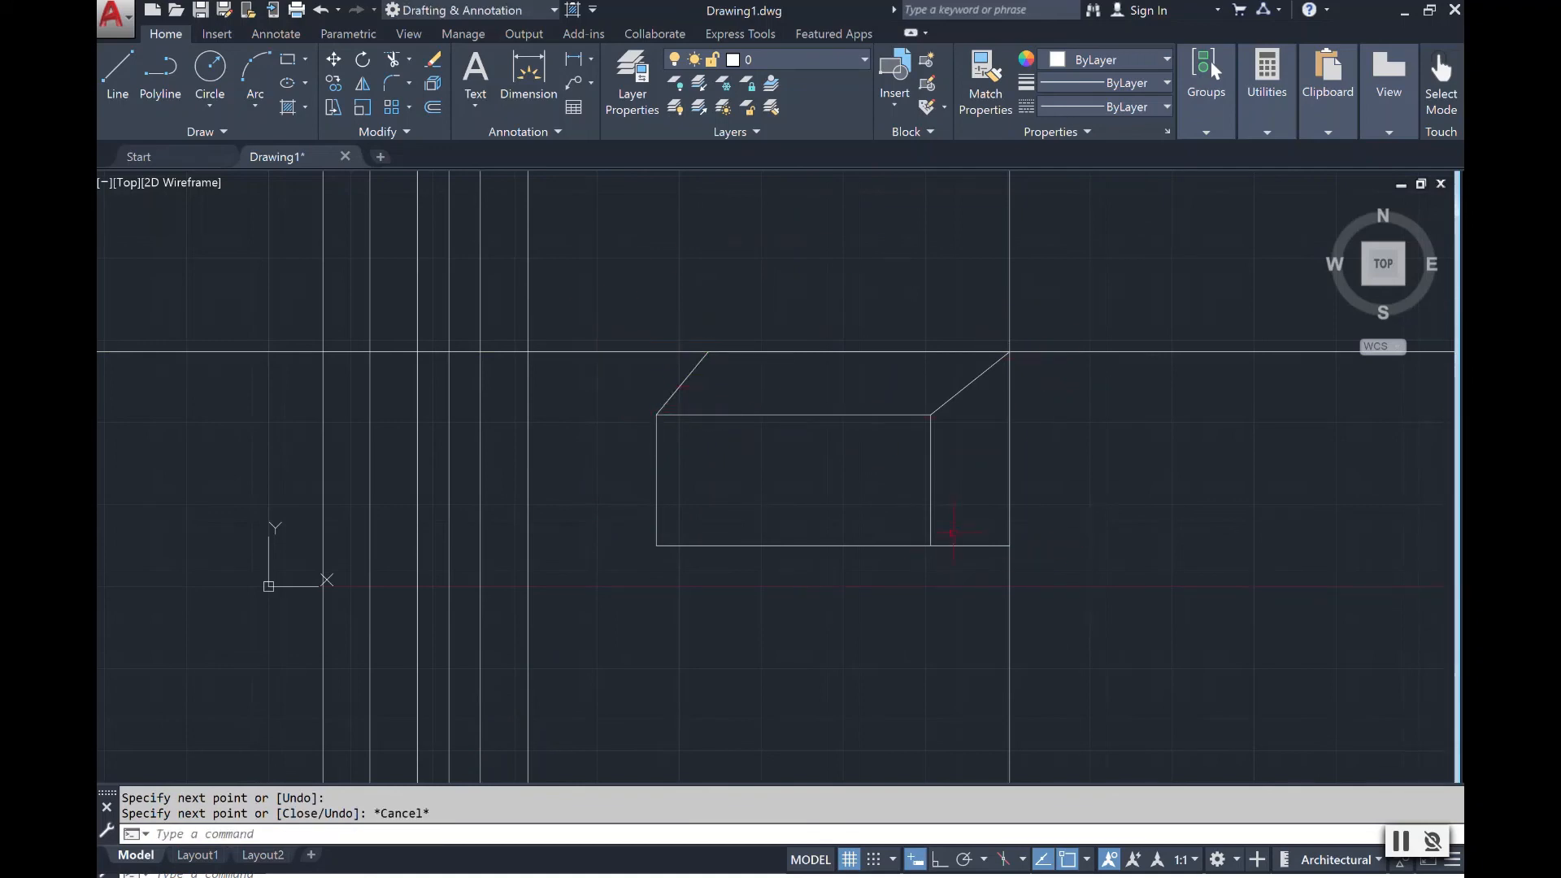
Stretch the outer end of the short bottom line up the vertical edge to its midpoint, forming a slanted lower edge about 7'-11" long.
click(1004, 545)
click(1010, 545)
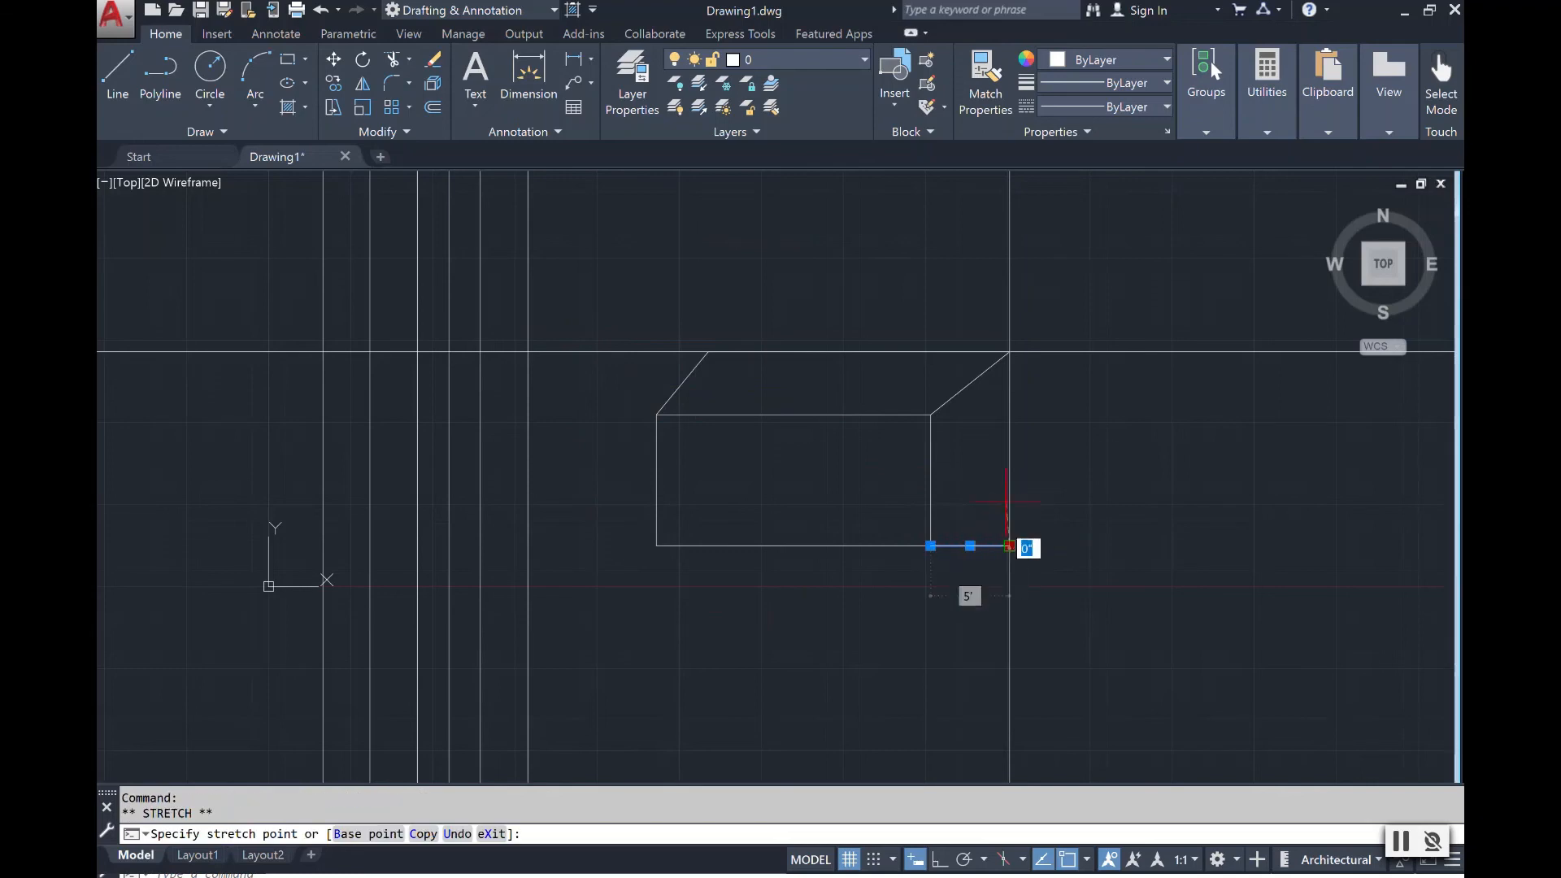
click(1010, 449)
mouse_move(1010, 452)
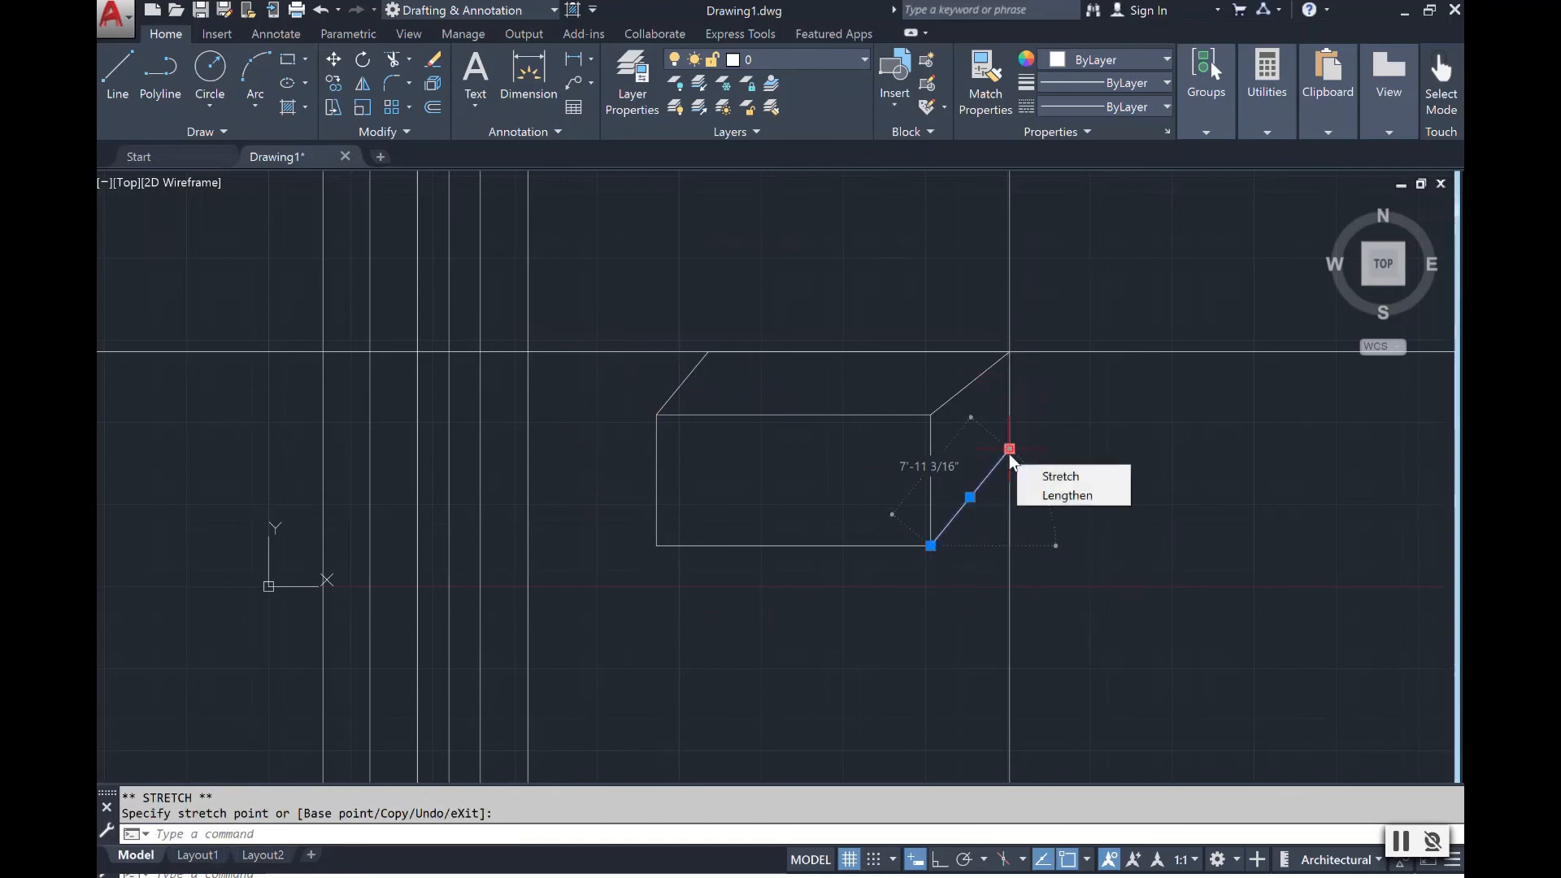
key(Escape)
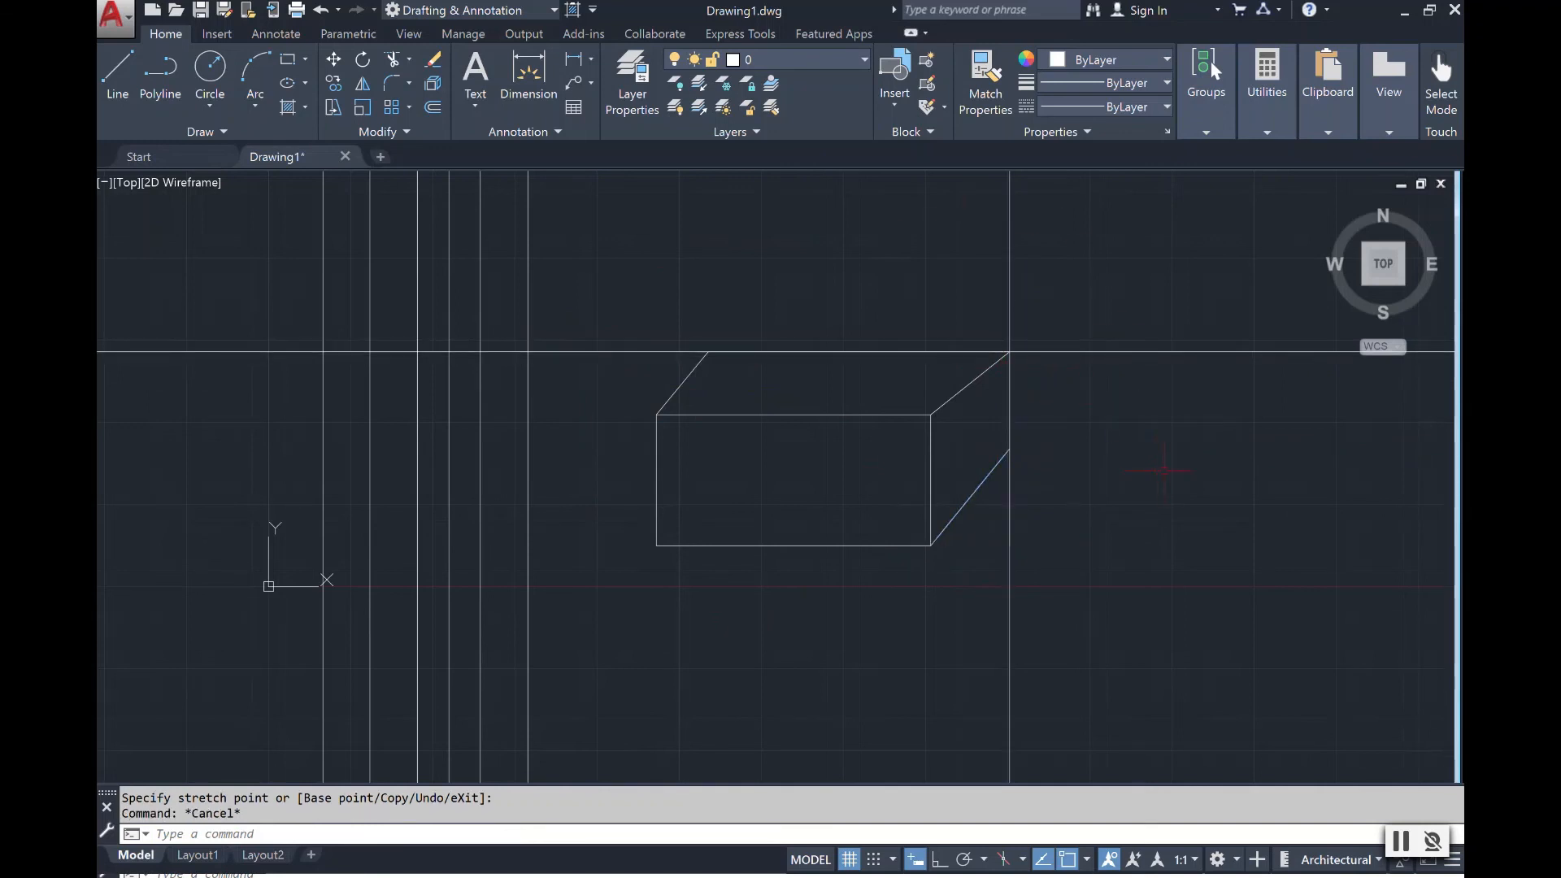
Delete the horizontal and vertical construction lines that pass through the box's rear upper-right corner.
click(1256, 484)
click(1150, 278)
click(1151, 272)
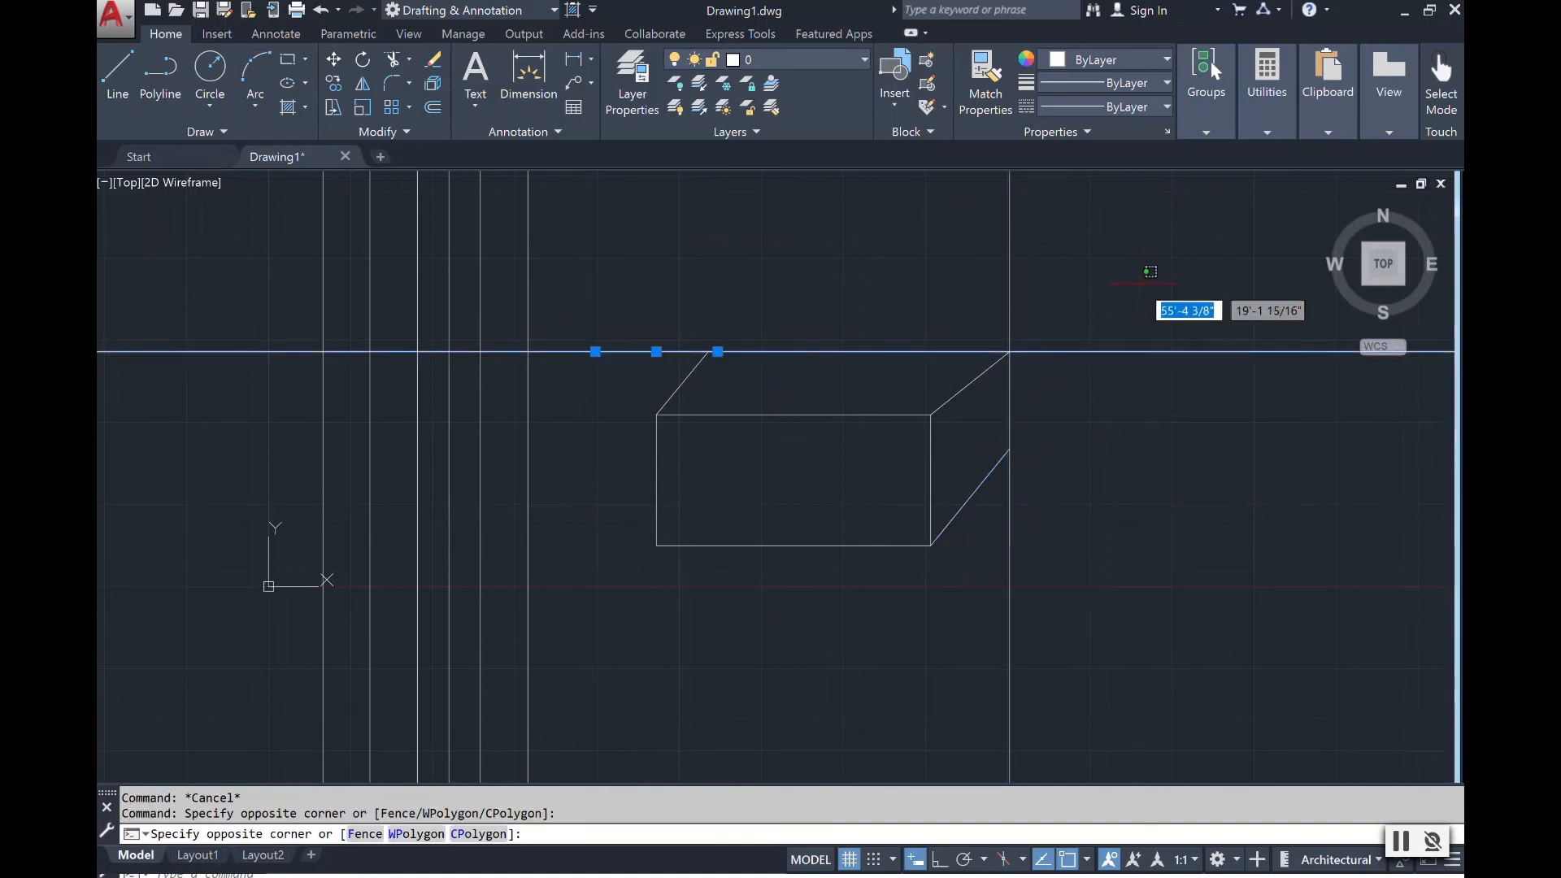
click(812, 209)
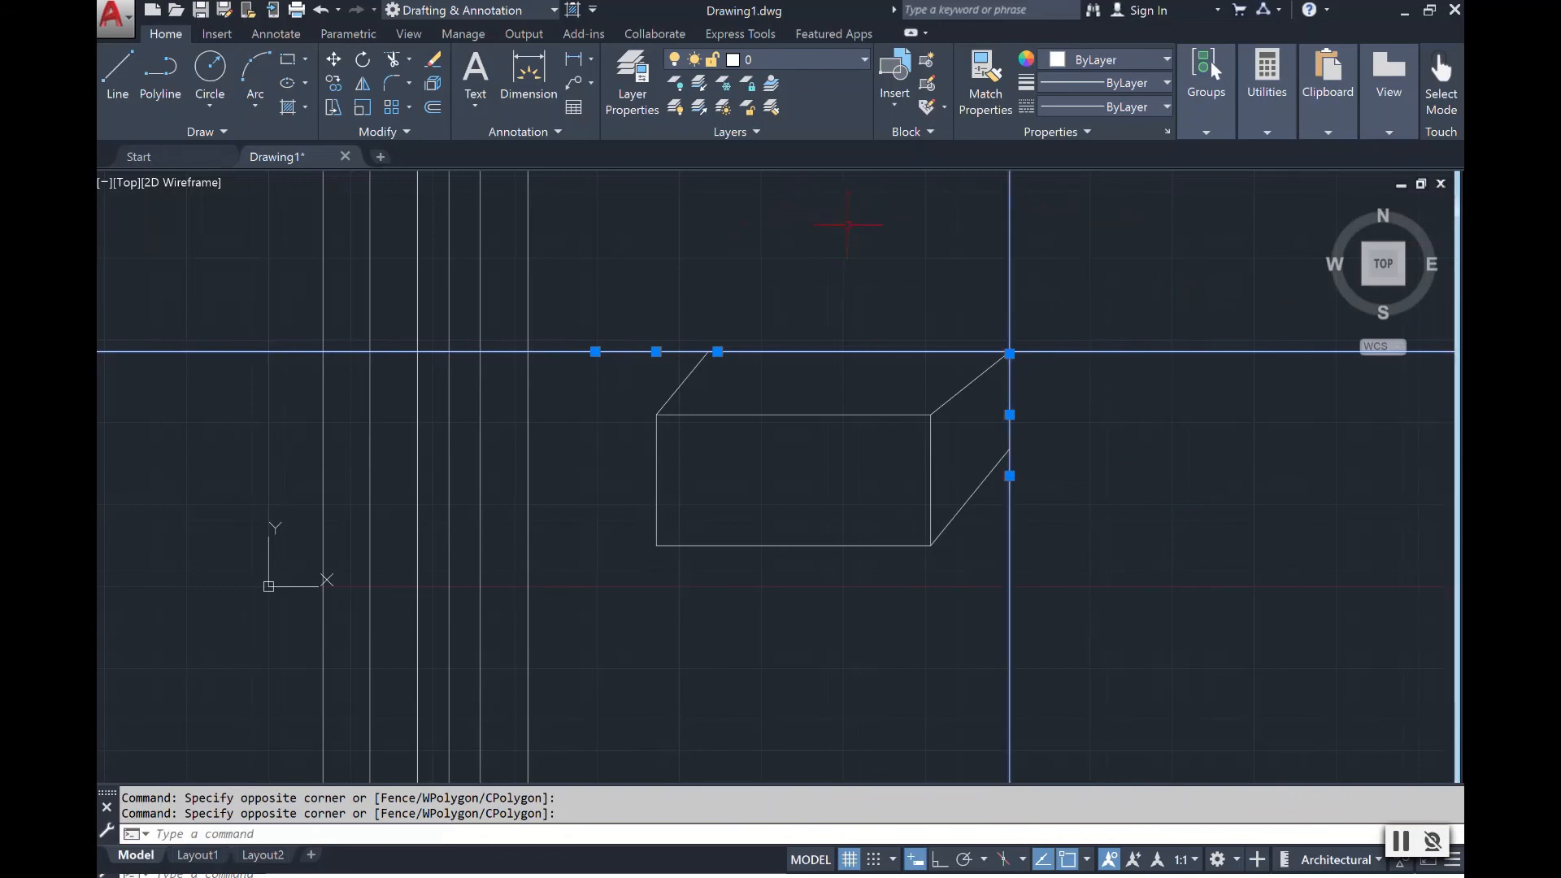
key(Delete)
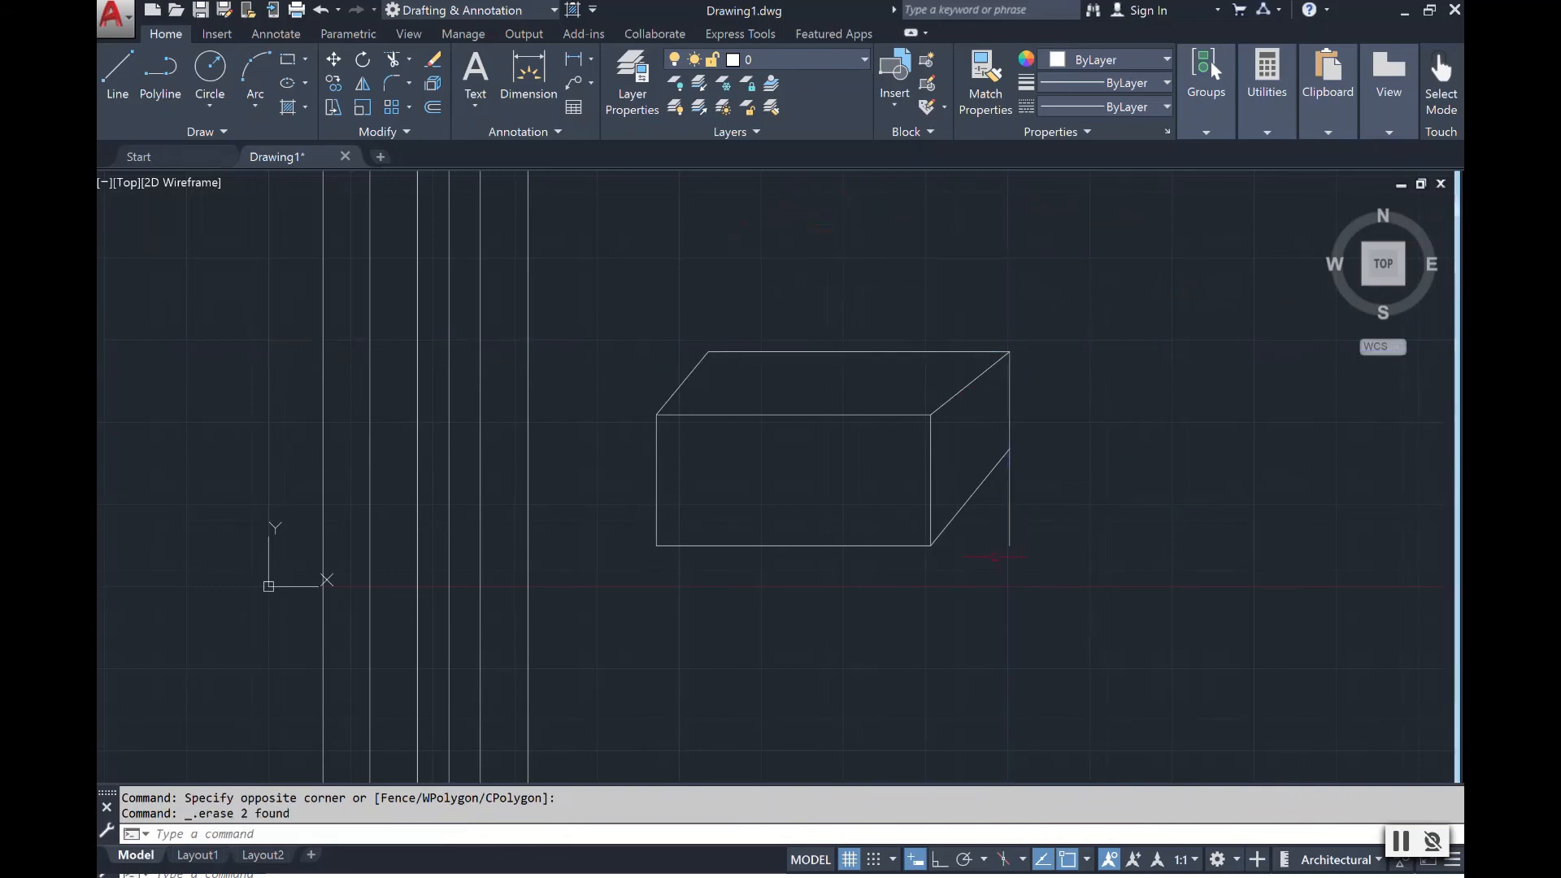
Shorten the box's rear vertical edge by moving its lower end up to the end of the slanted lower edge.
click(1011, 514)
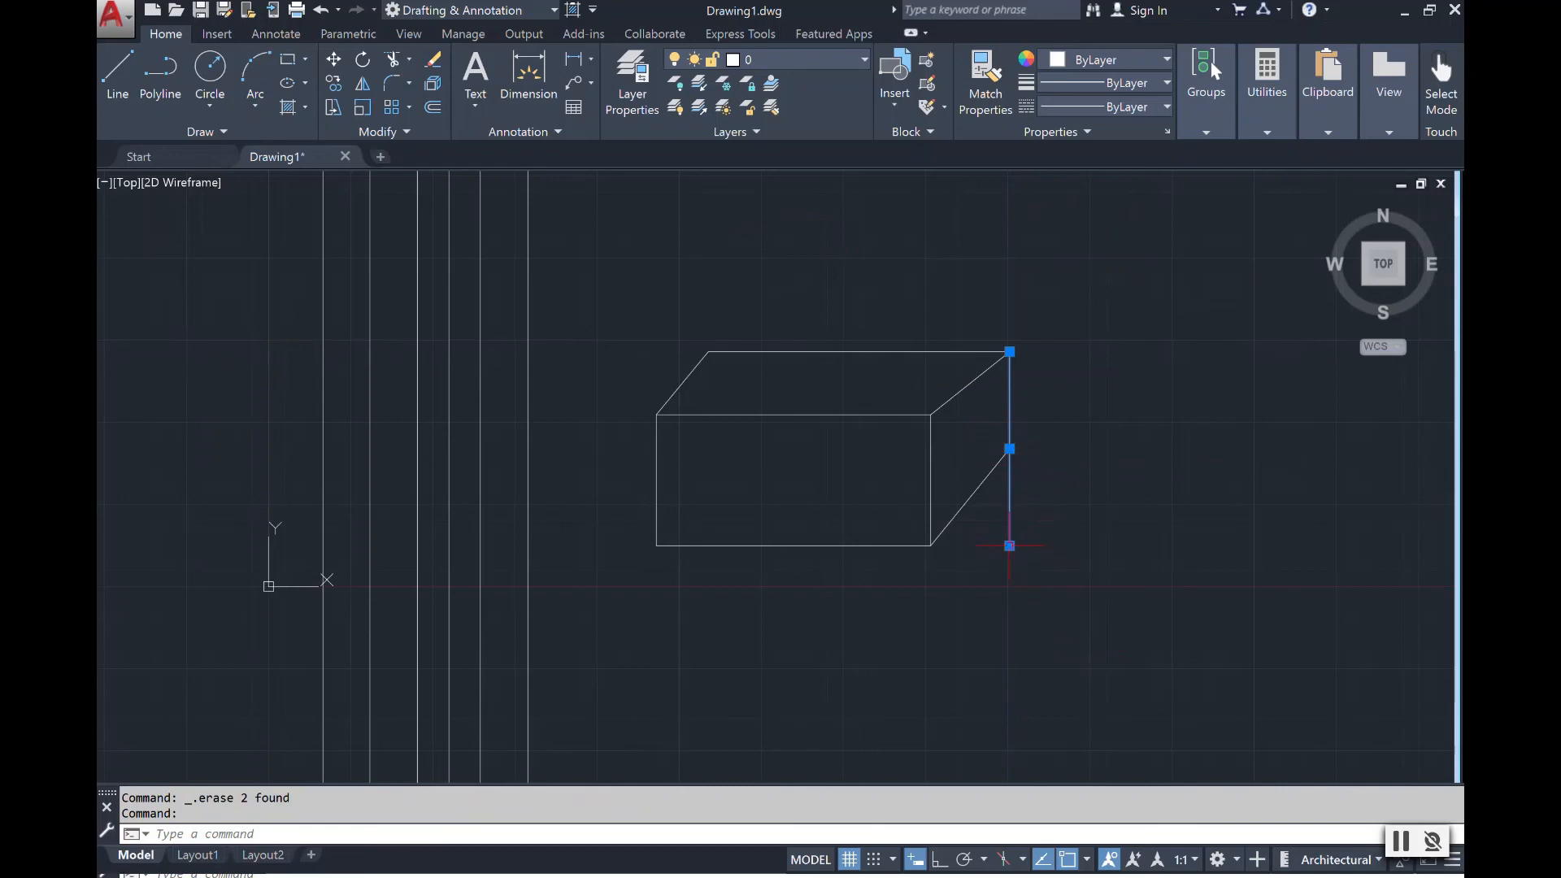
click(1010, 546)
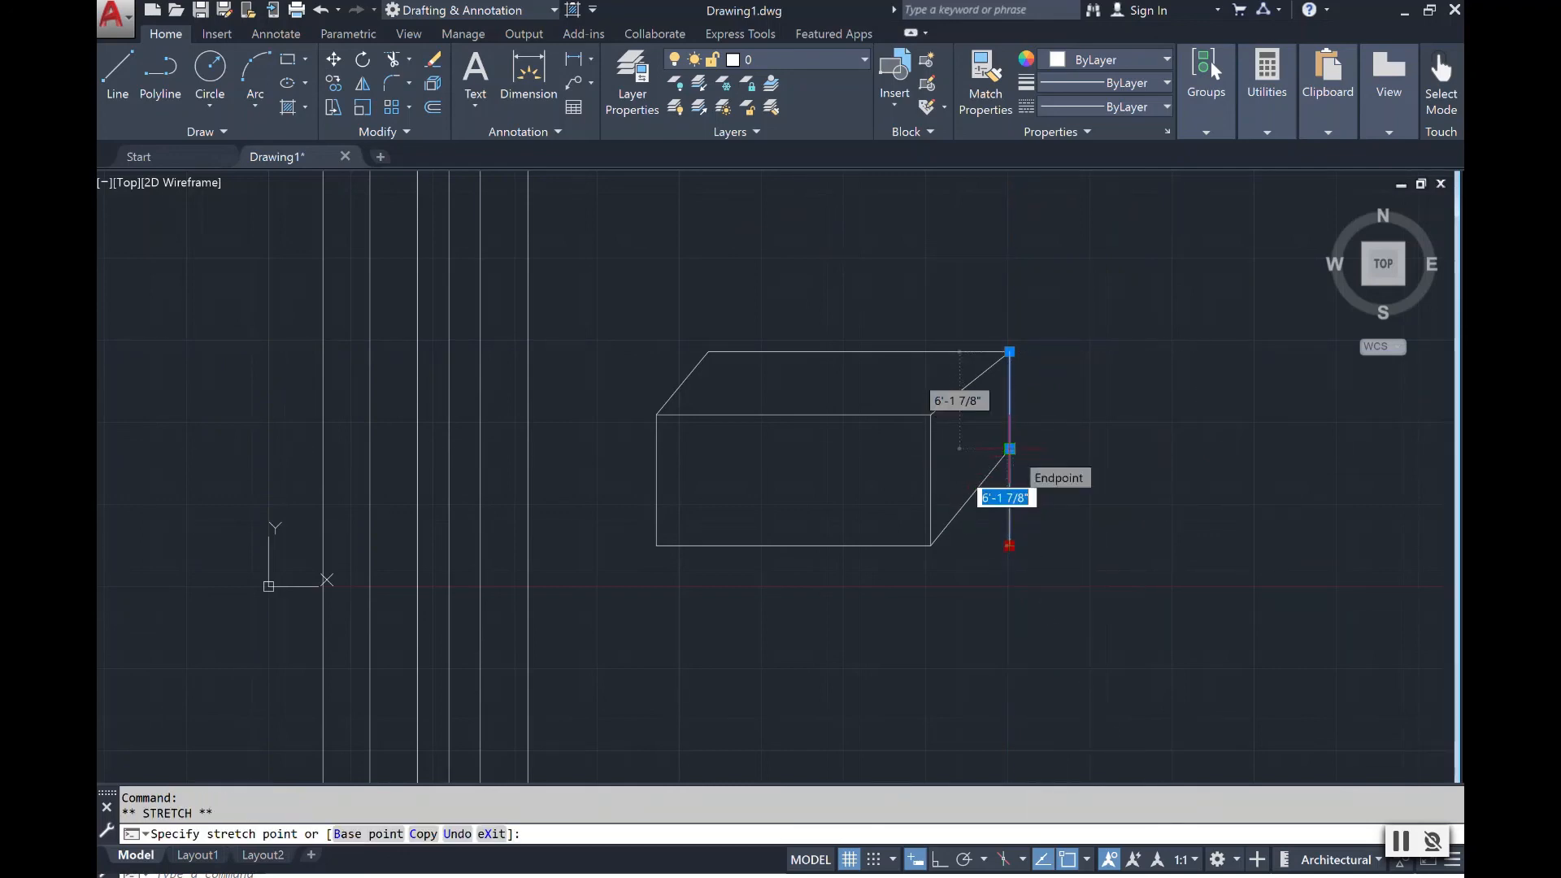
click(1010, 448)
key(Escape)
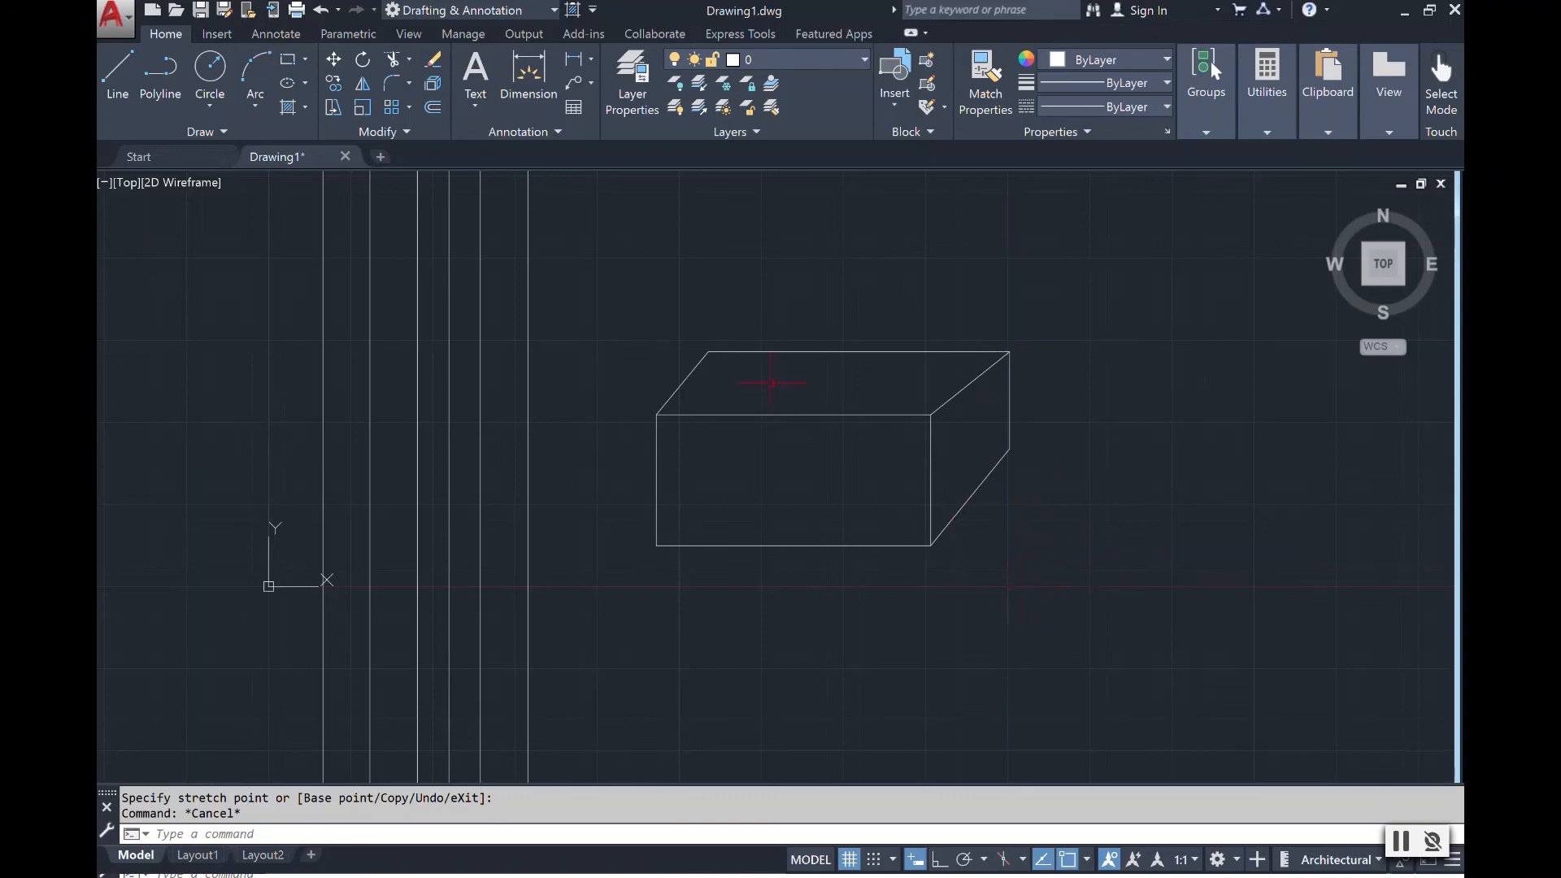
Shorten the rear top edge by moving its left end inward, and stretch the slanted left edge about 7'-10" long to meet it.
click(750, 352)
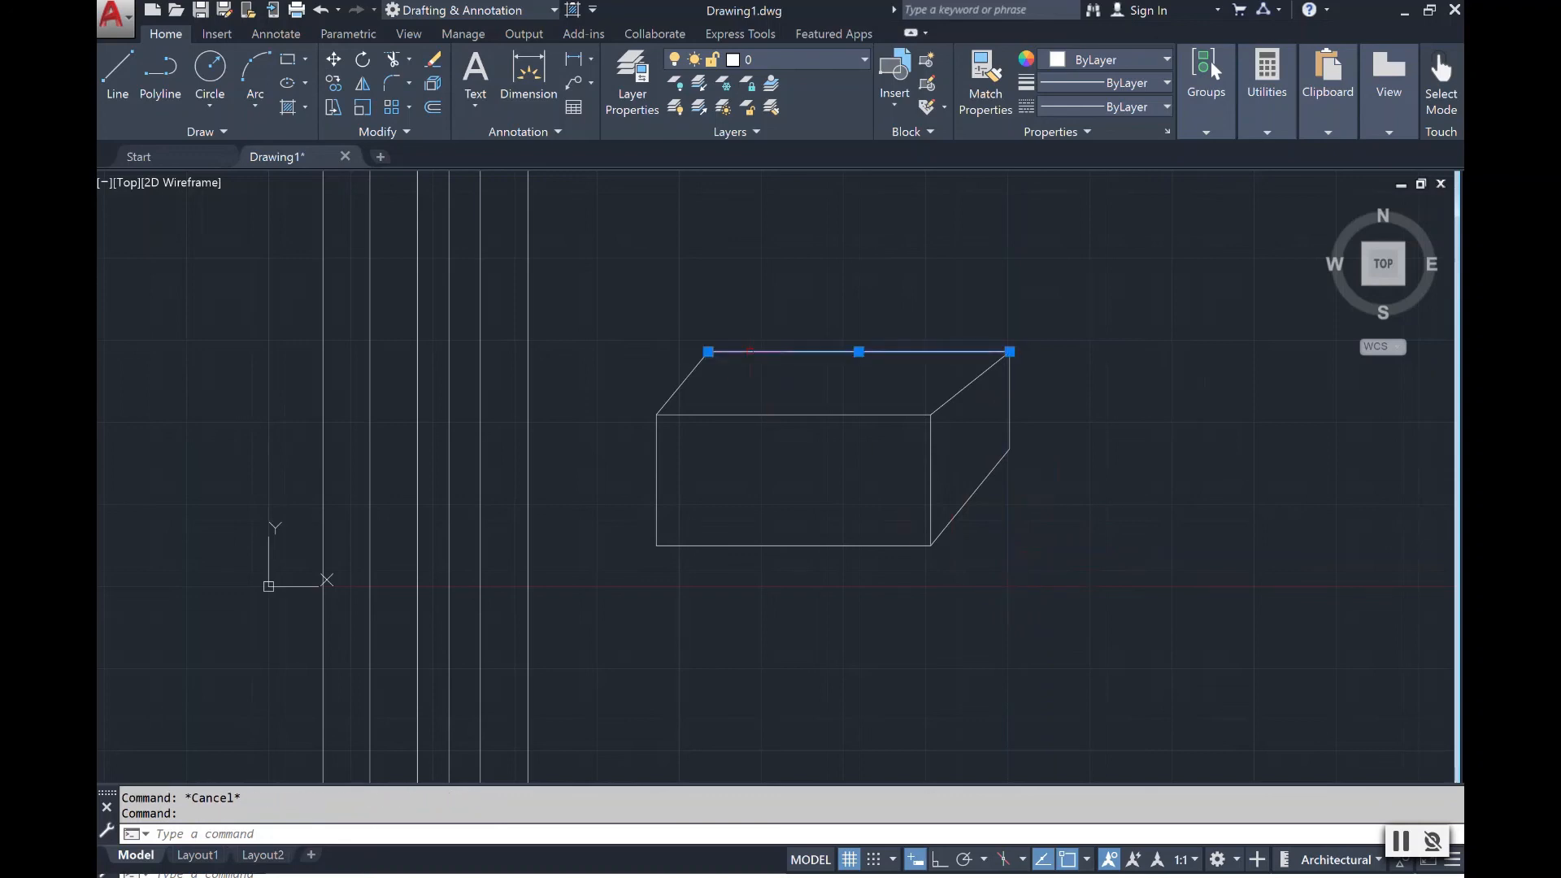
click(708, 352)
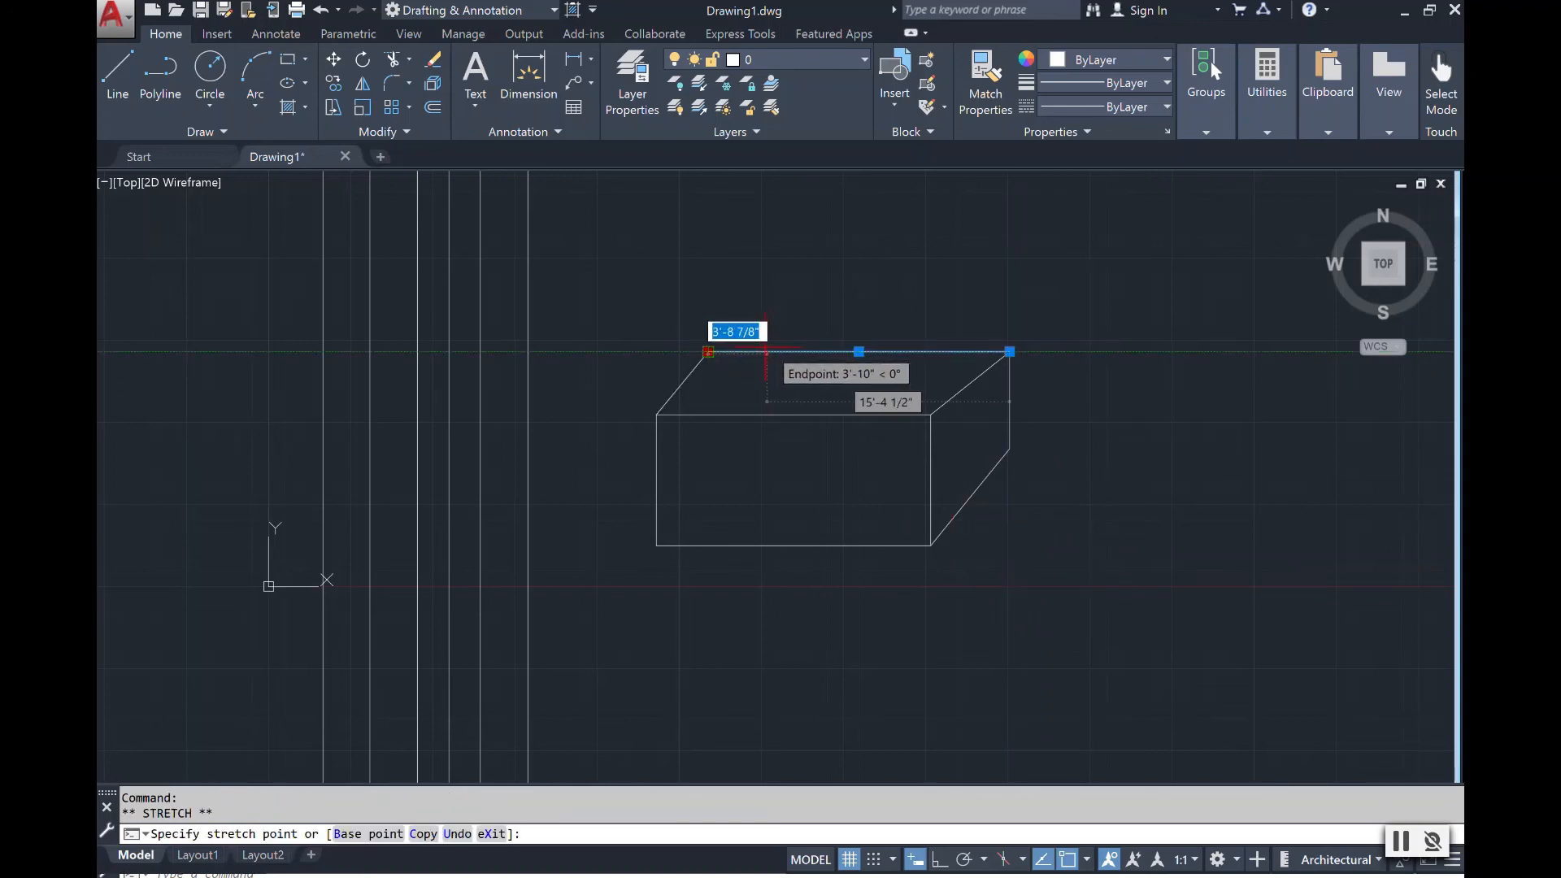
click(764, 352)
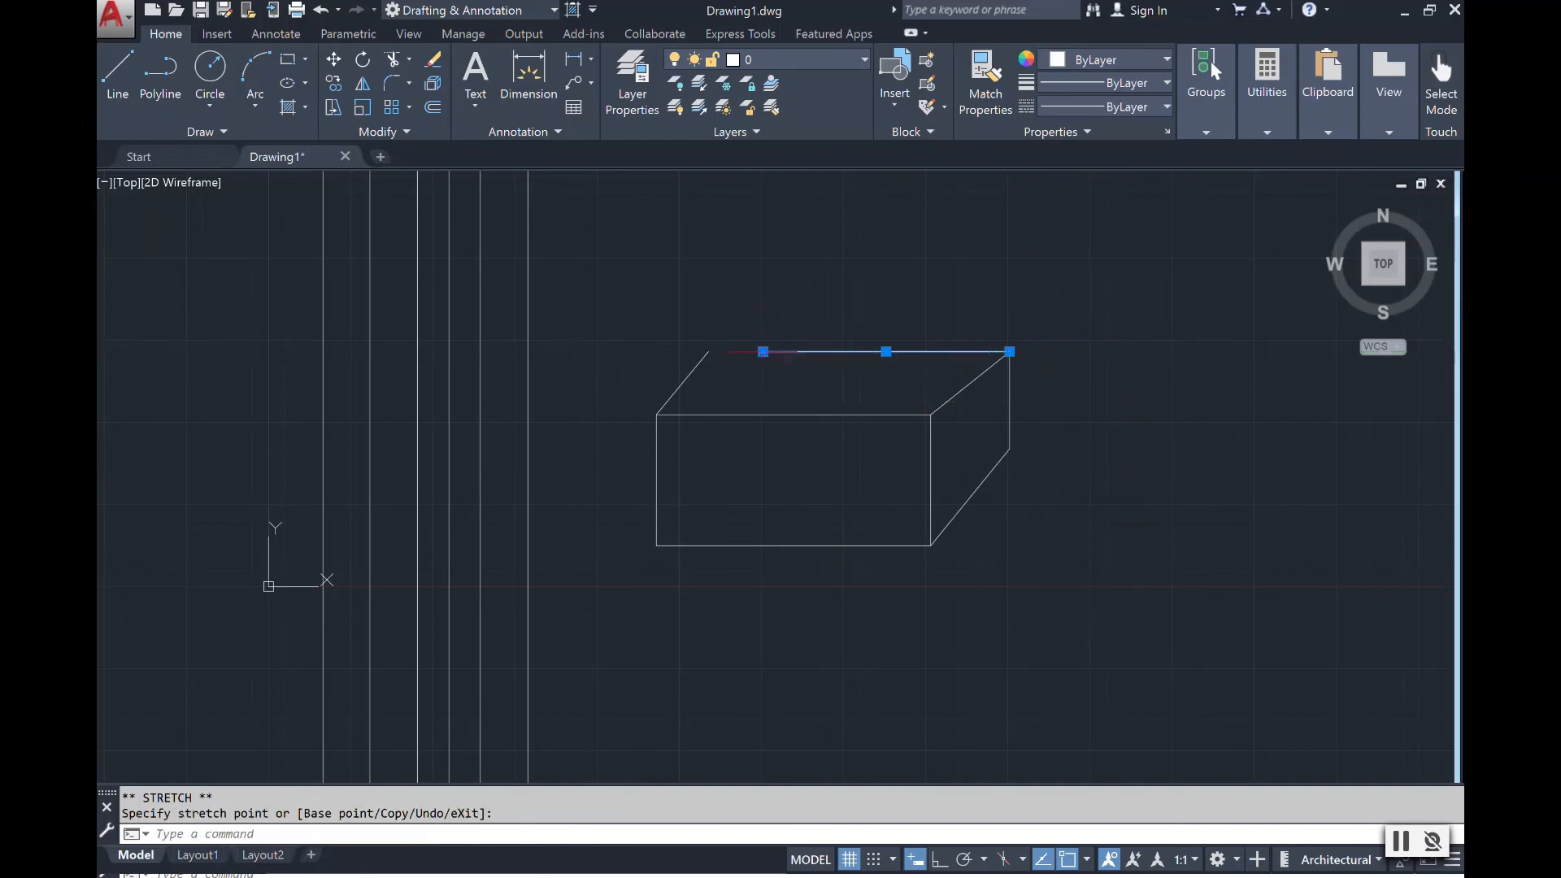
click(706, 354)
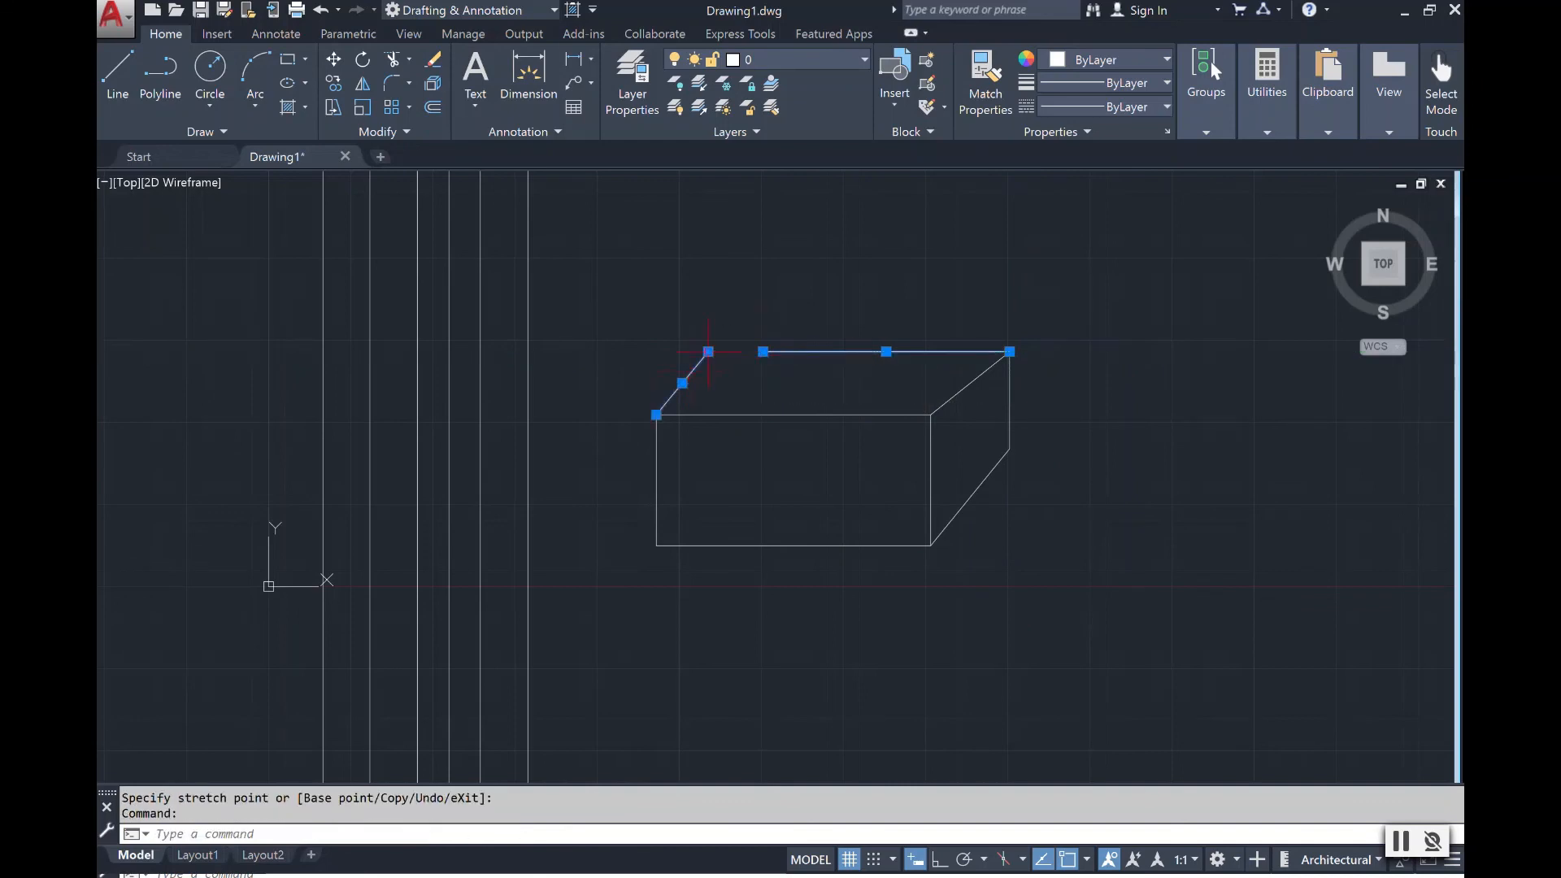
click(708, 351)
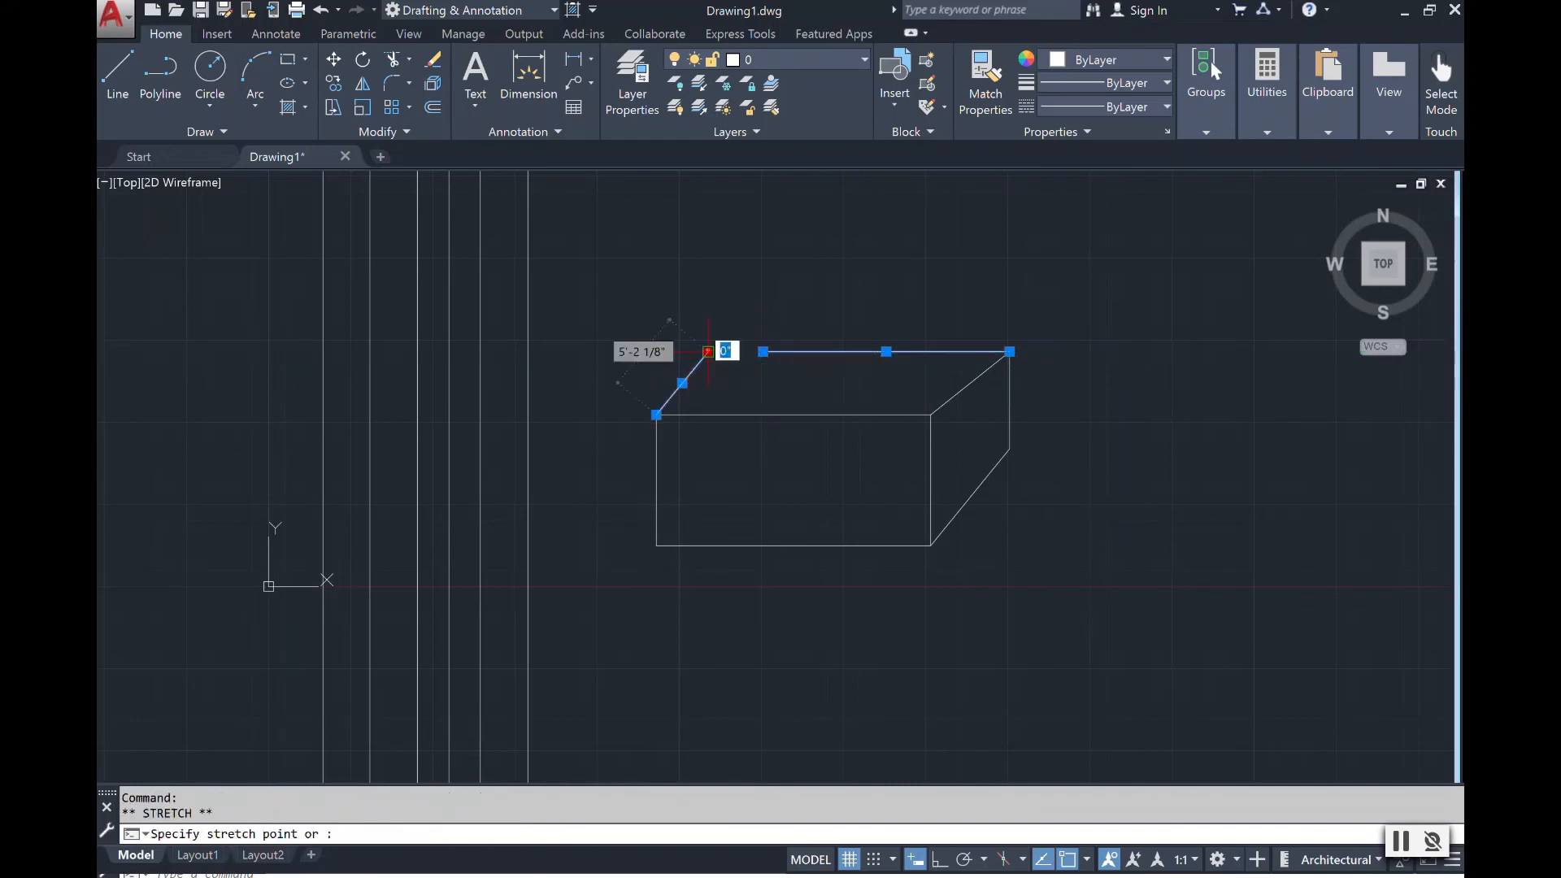
click(763, 352)
key(Escape)
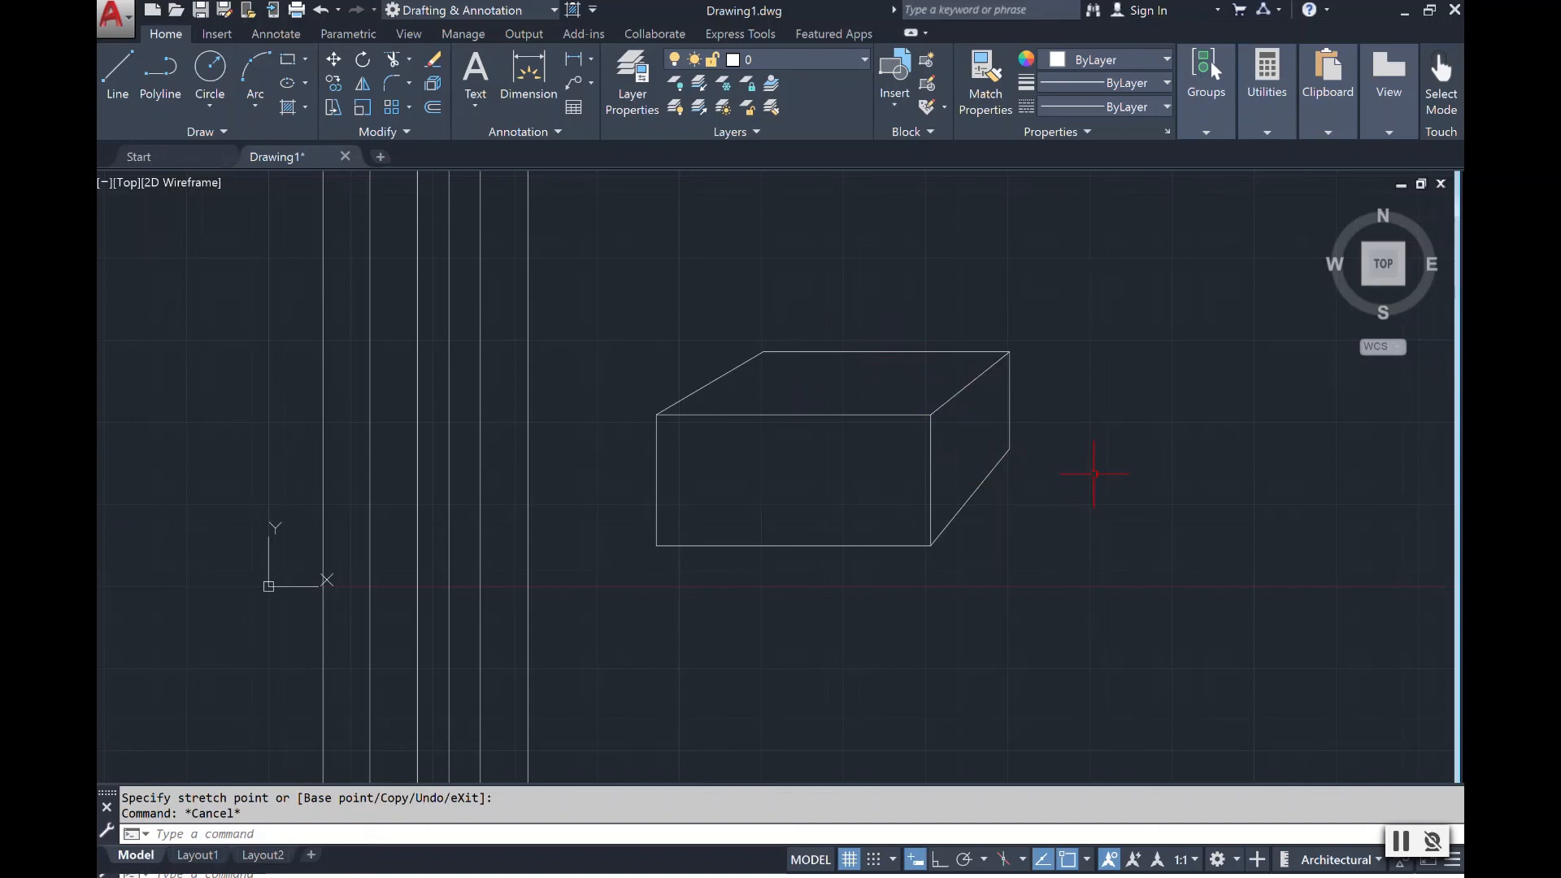
Measure the edge lengths and angles of the box's top face with the Quick measure tool.
click(1247, 136)
click(1232, 201)
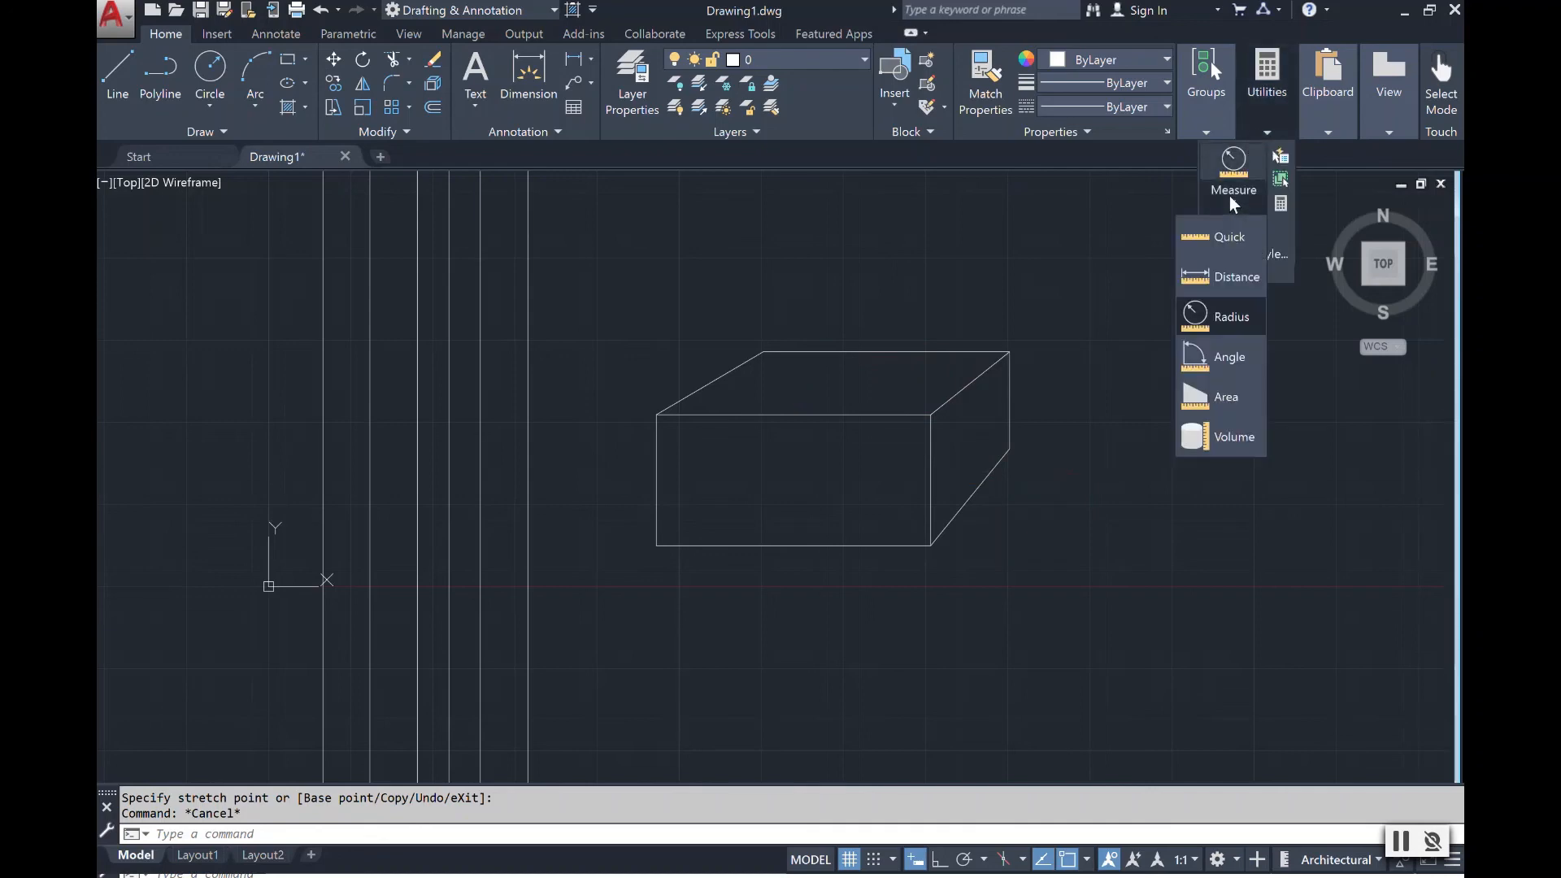
click(1257, 231)
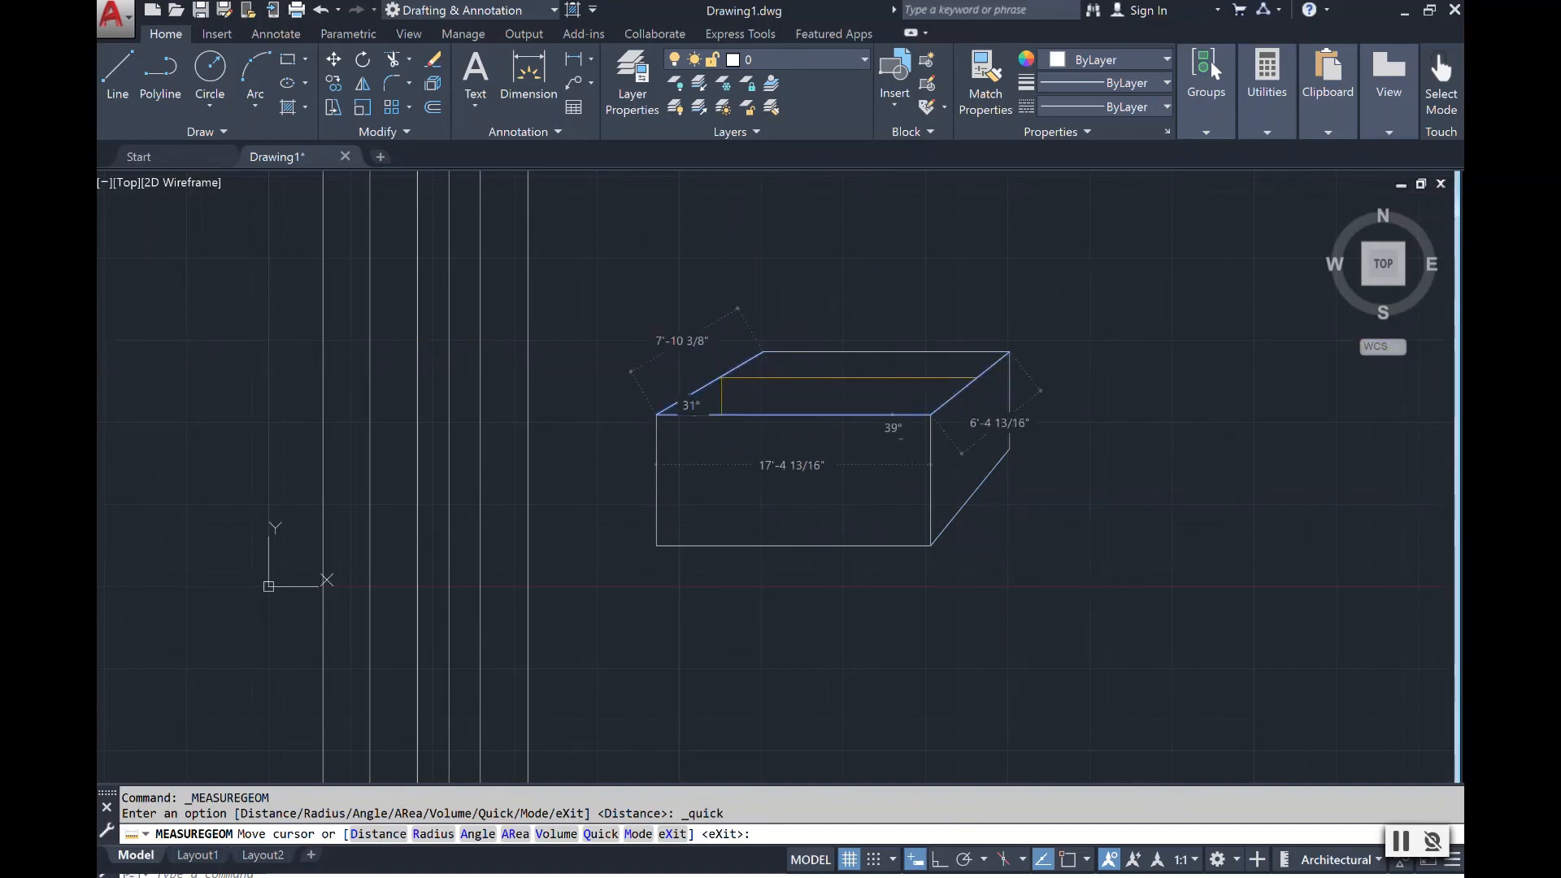
key(Escape)
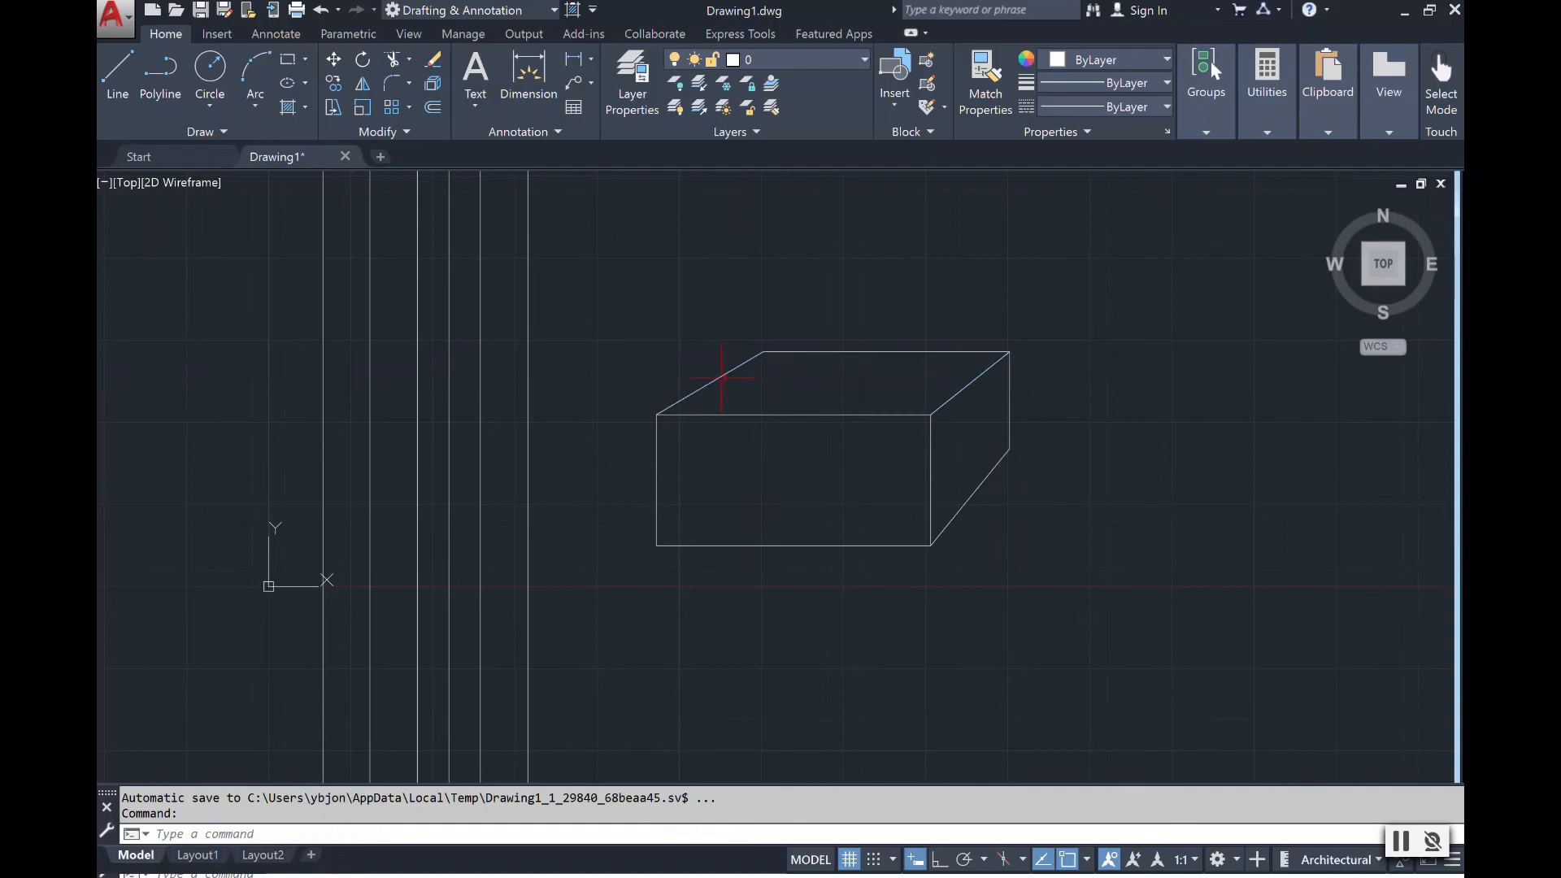